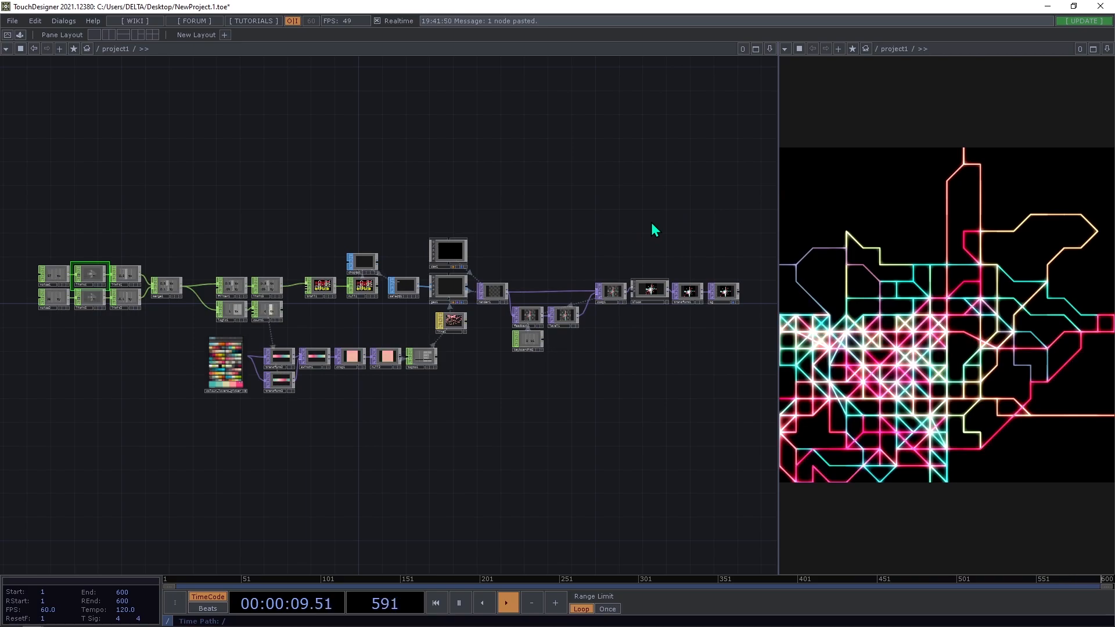
# Clear the line drawing and choose the grey, teal, lime and coral palette in colour_lovers_picker
pyautogui.press('1')
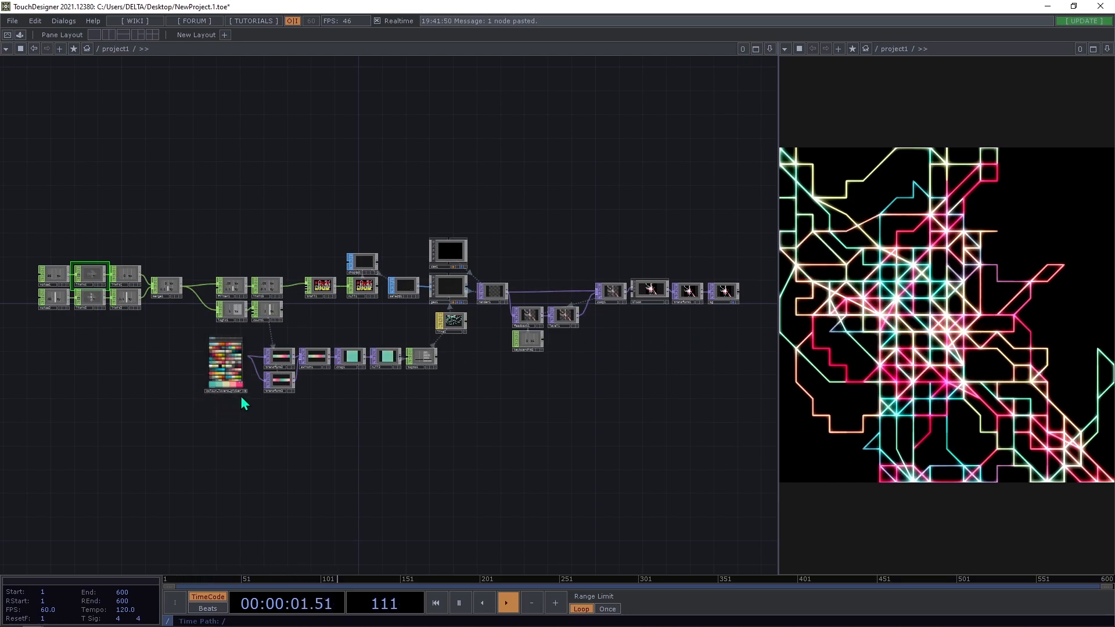
pyautogui.moveTo(253, 398); pyautogui.dragTo(327, 405, button='middle')
pyautogui.press('1')
pyautogui.moveTo(462, 432); pyautogui.dragTo(668, 486)
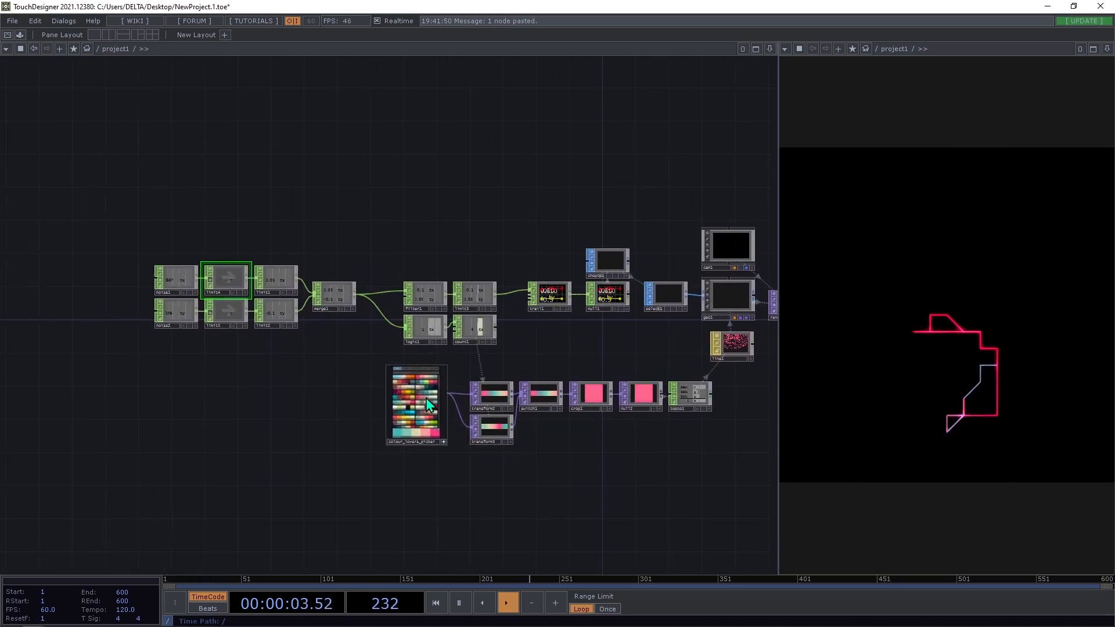
pyautogui.scroll(5, 540, 413)
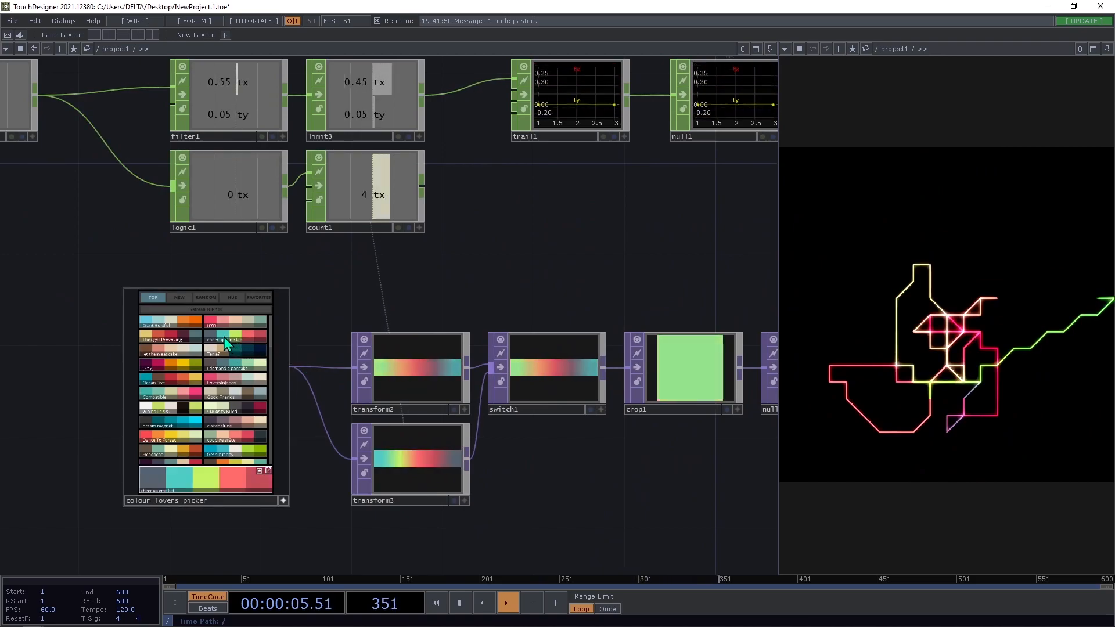
pyautogui.scroll(-6, 453, 424)
# Set the Index of the switch1 operator to 1.52 so it uses the transform3 input
pyautogui.click(406, 385)
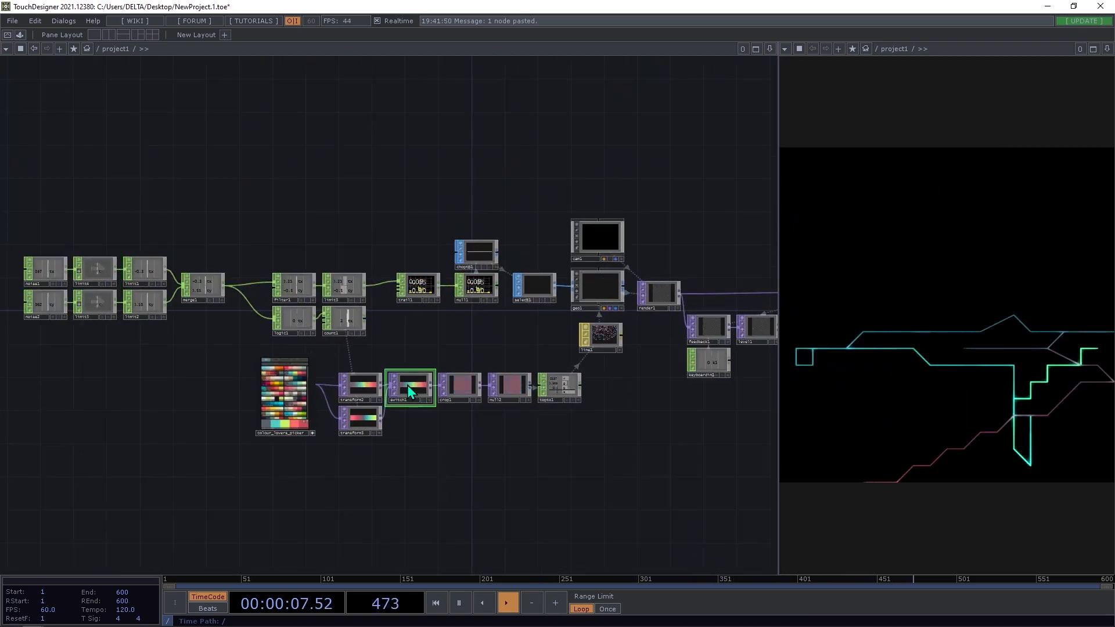
pyautogui.press('p')
pyautogui.moveTo(658, 111); pyautogui.dragTo(674, 111)
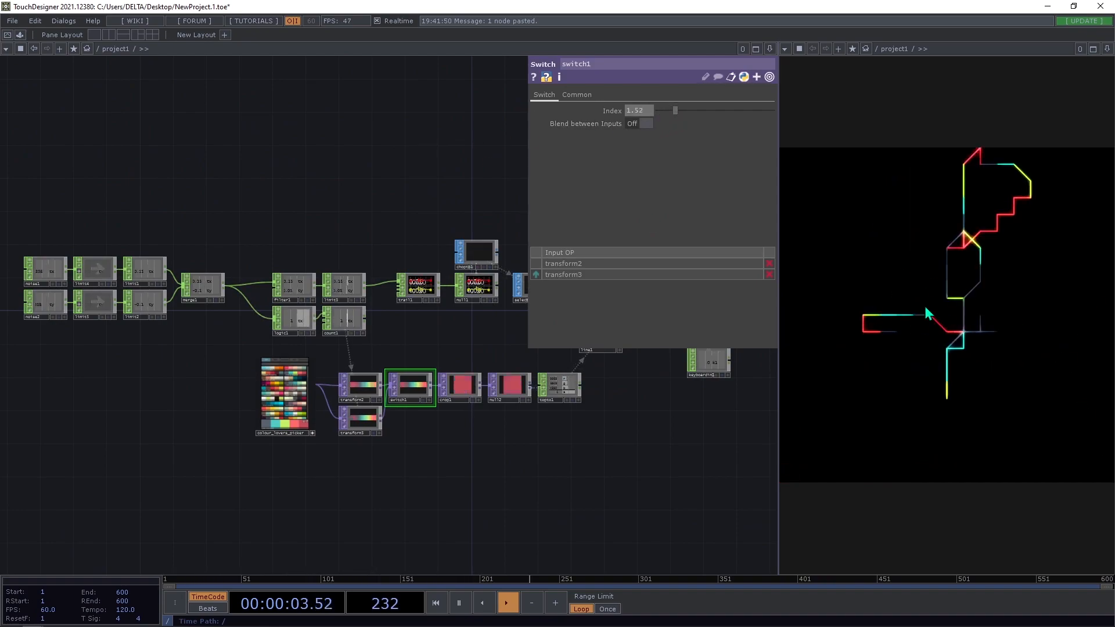
# Turn off the bypass on limit4 and limit5, and set limit5's Maximum to 0.5
pyautogui.moveTo(252, 166); pyautogui.dragTo(330, 139)
pyautogui.scroll(3, 158, 209)
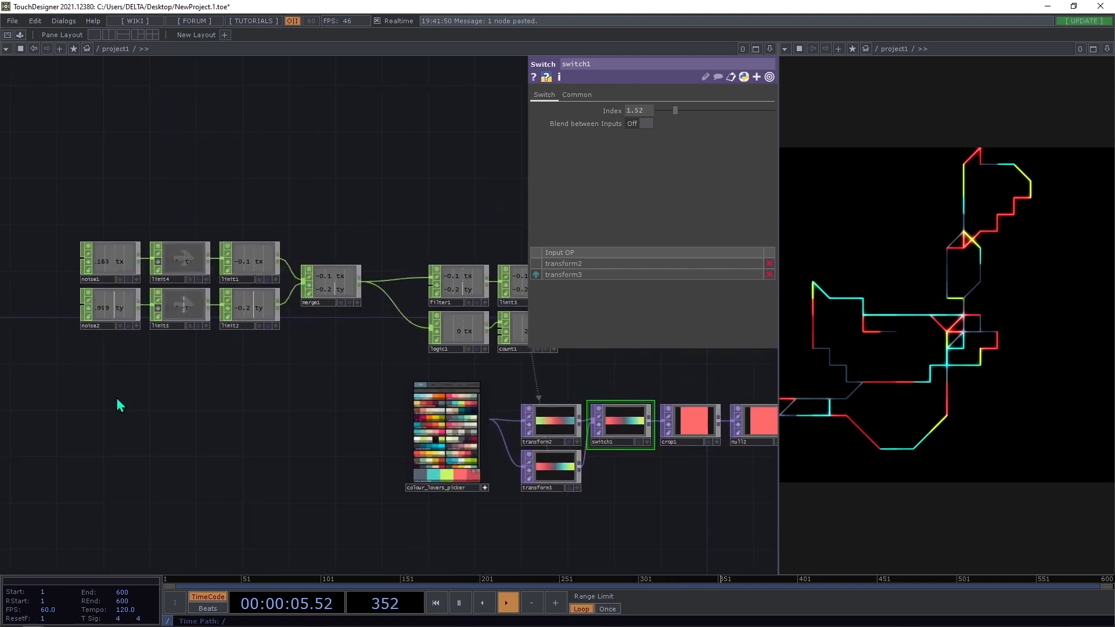
pyautogui.moveTo(116, 400); pyautogui.dragTo(177, 410)
pyautogui.click(218, 269)
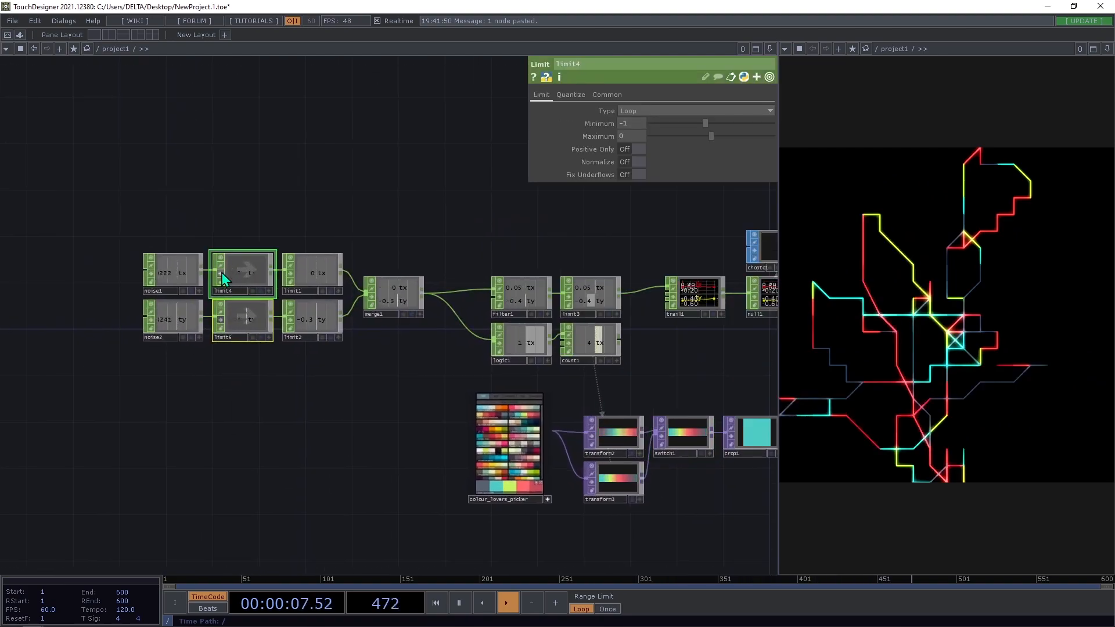
pyautogui.click(222, 273)
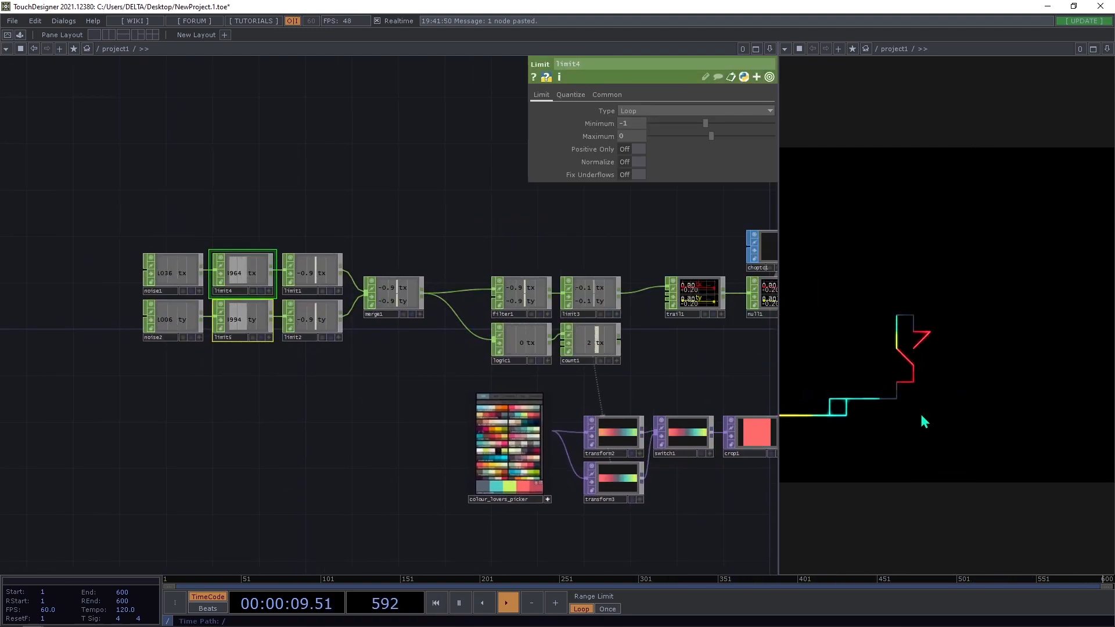
pyautogui.click(222, 322)
pyautogui.click(636, 136)
pyautogui.write('0.5')
pyautogui.press('Return')
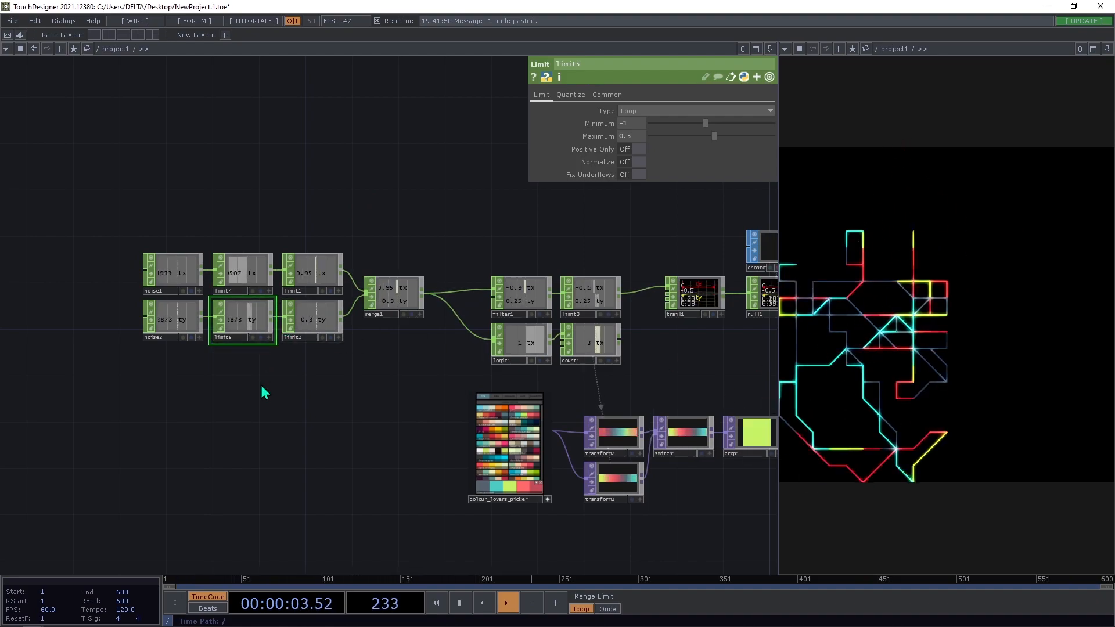
# Try a Filter Width of 0.075 on filter1, and set it to 0.01
pyautogui.moveTo(311, 464); pyautogui.dragTo(287, 482)
pyautogui.moveTo(346, 406); pyautogui.dragTo(311, 470)
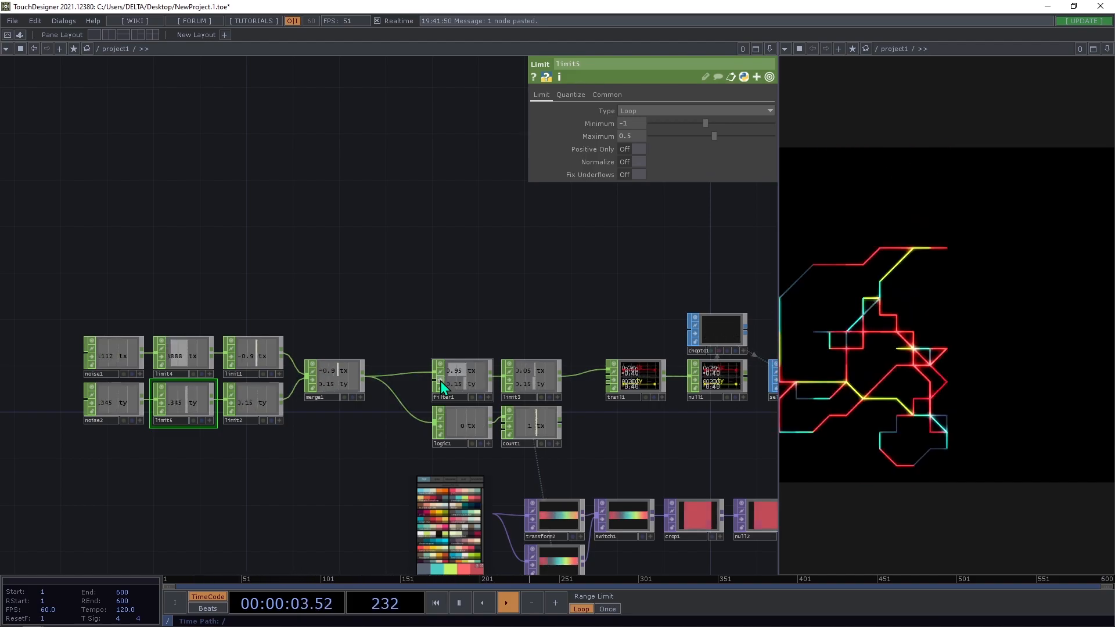
pyautogui.click(465, 374)
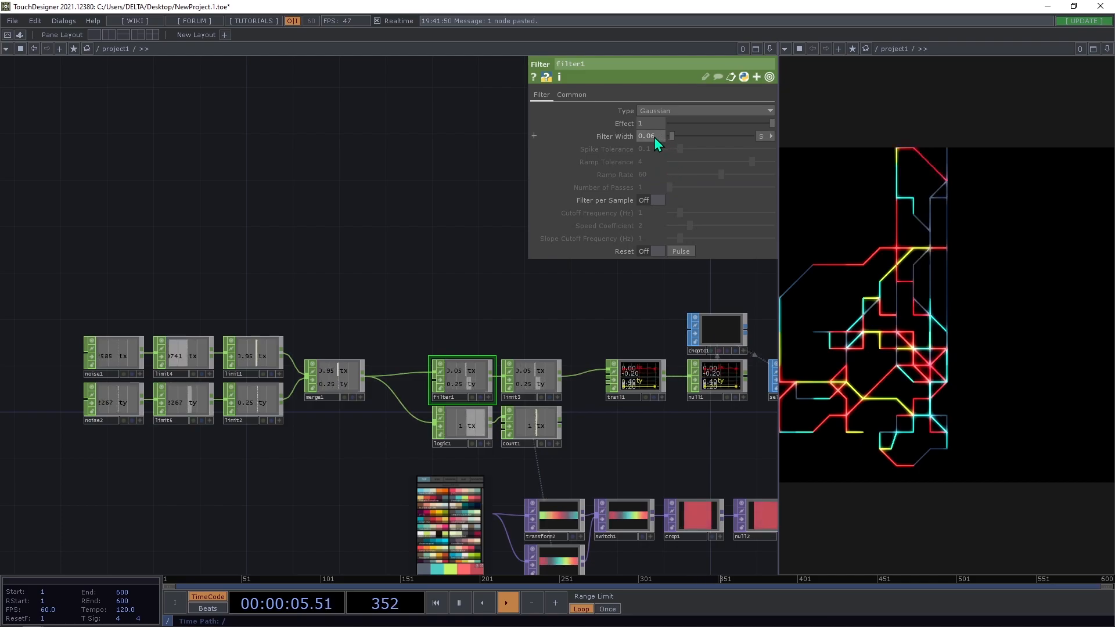
pyautogui.write('75')
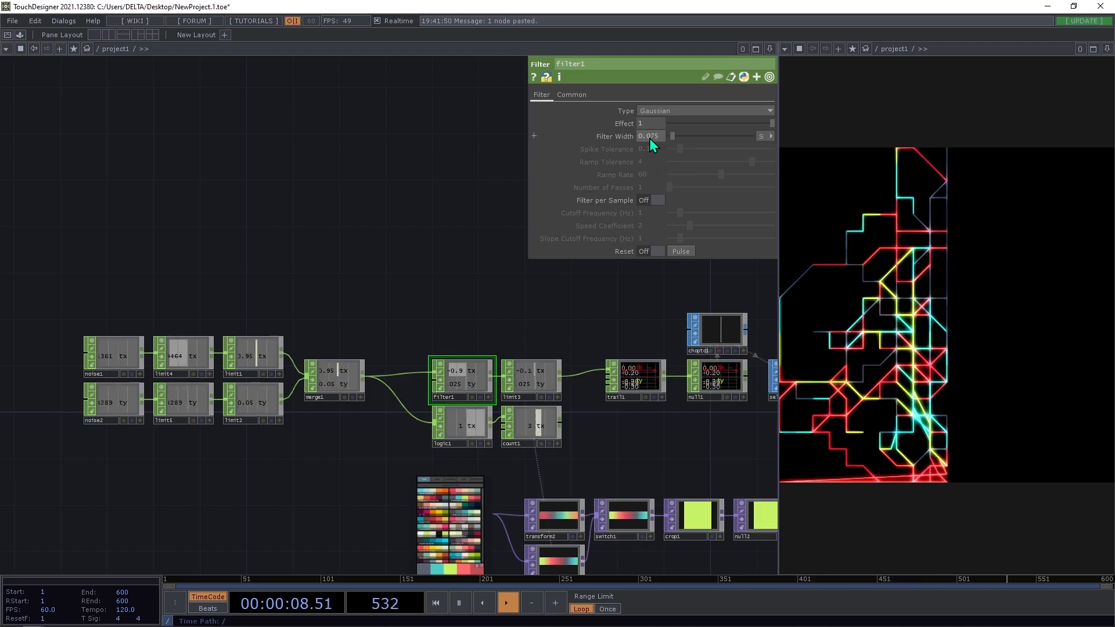
pyautogui.press('Return')
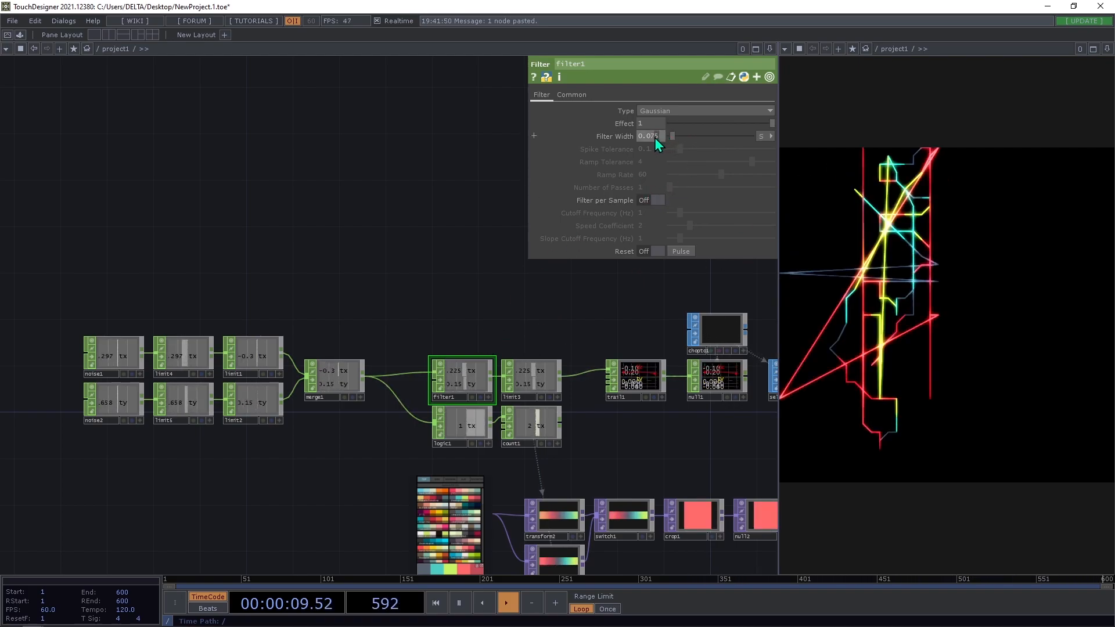
pyautogui.press('Return')
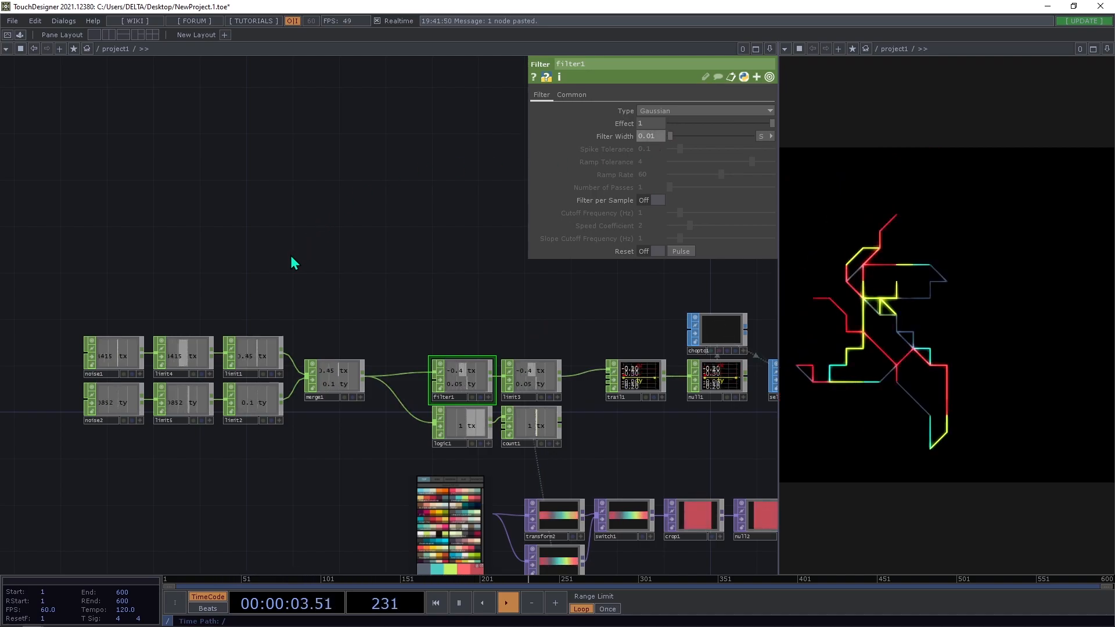
# Bypass the limit4 and limit5 operators in the noise chains
pyautogui.moveTo(291, 259); pyautogui.dragTo(314, 258)
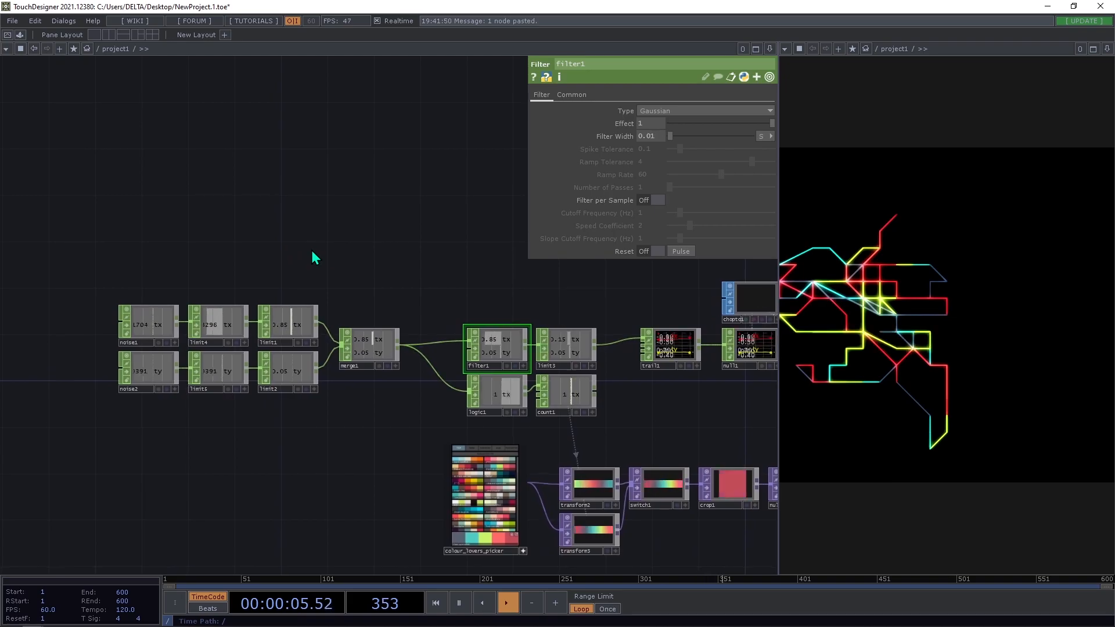
pyautogui.moveTo(284, 407); pyautogui.dragTo(324, 381)
pyautogui.moveTo(316, 416); pyautogui.dragTo(325, 290, button='right')
pyautogui.moveTo(267, 437); pyautogui.dragTo(270, 437)
pyautogui.moveTo(269, 438); pyautogui.dragTo(250, 299, button='right')
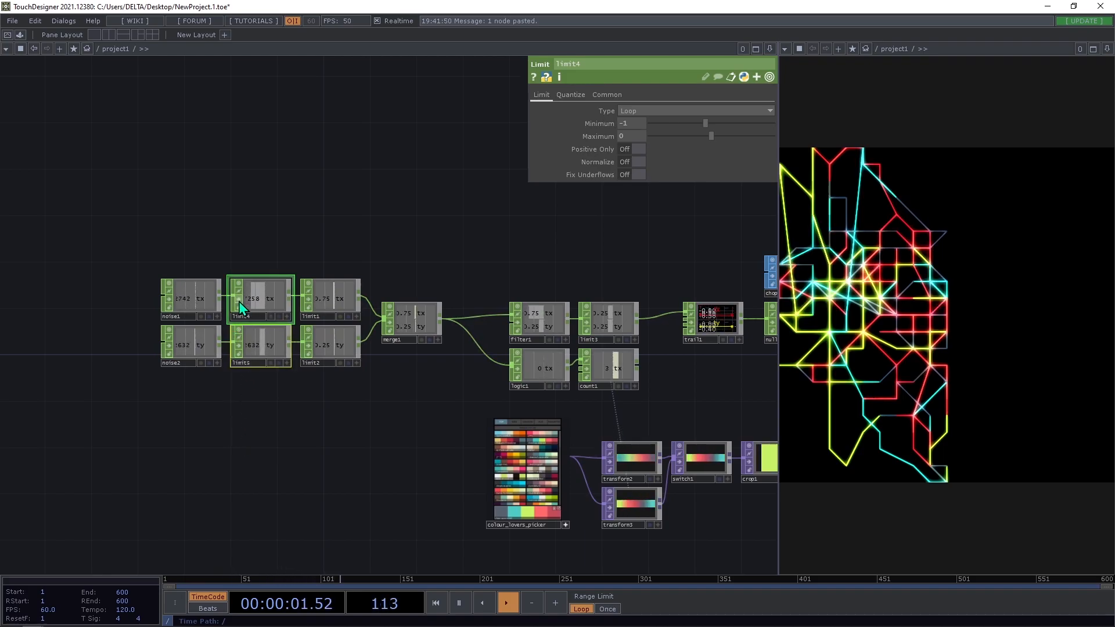
pyautogui.click(238, 300)
pyautogui.rightClick(340, 399)
pyautogui.click(341, 420)
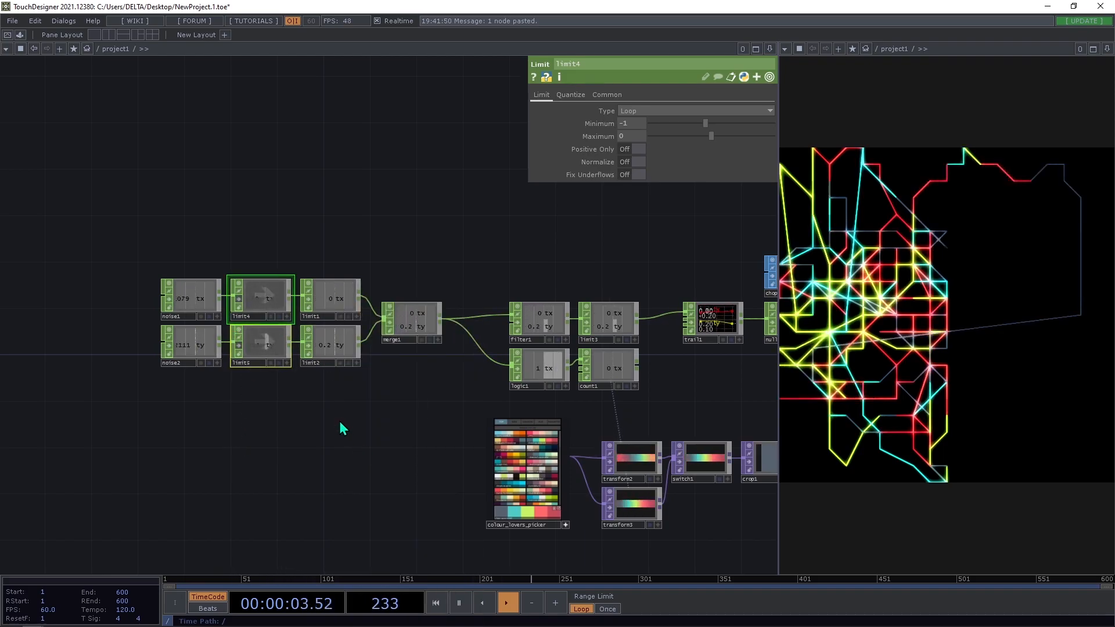
# Set limit2's quantize Value Step expression to 1/35
pyautogui.click(330, 347)
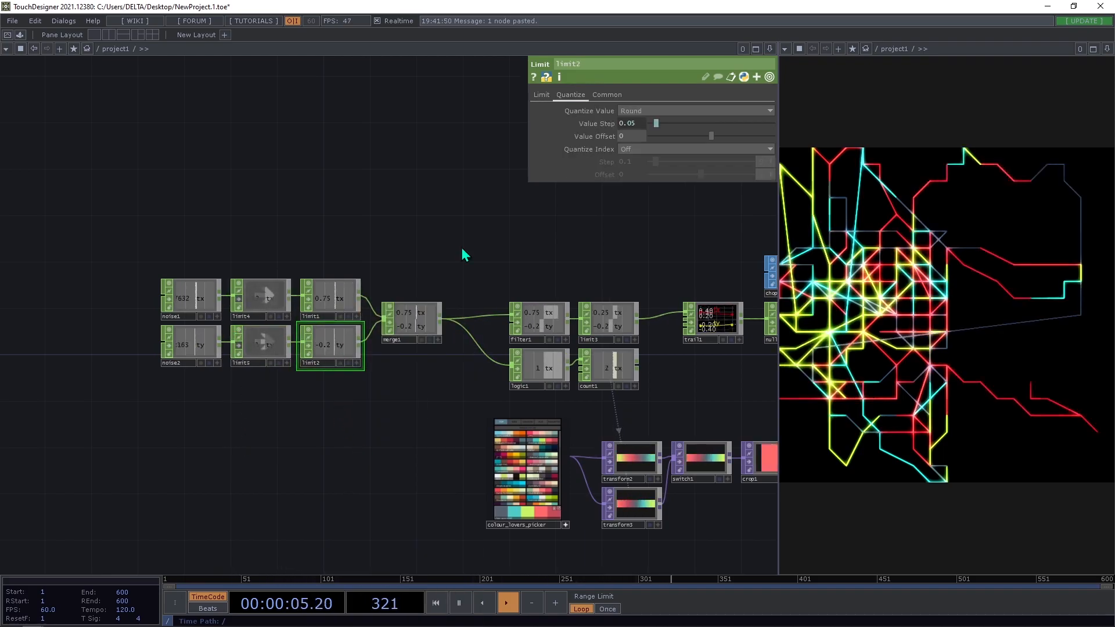
pyautogui.click(612, 127)
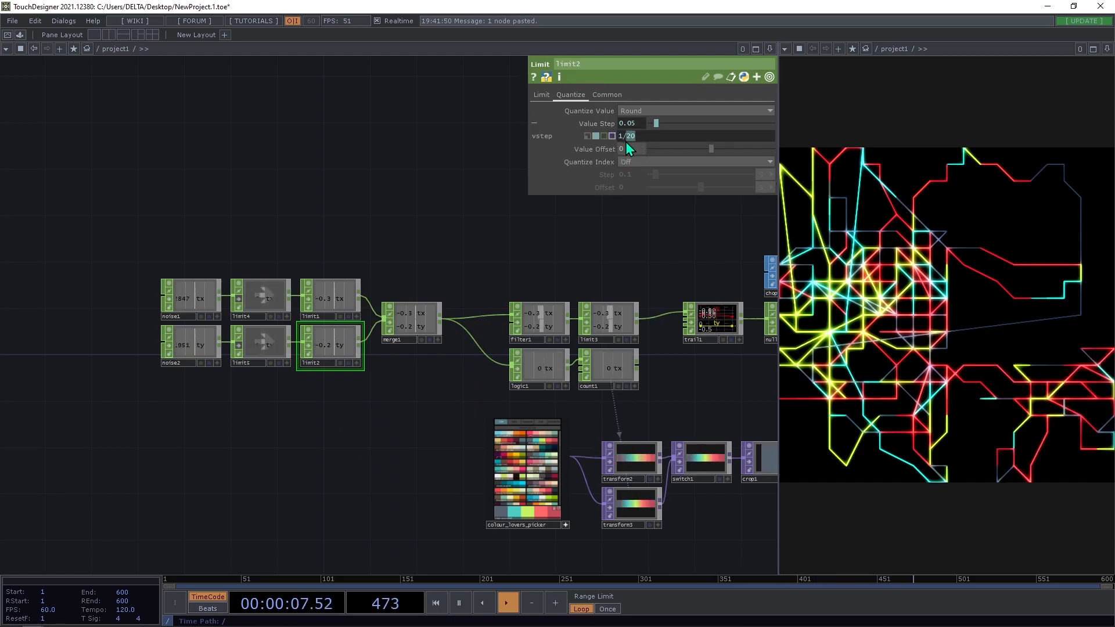
pyautogui.write('35')
pyautogui.press('Return')
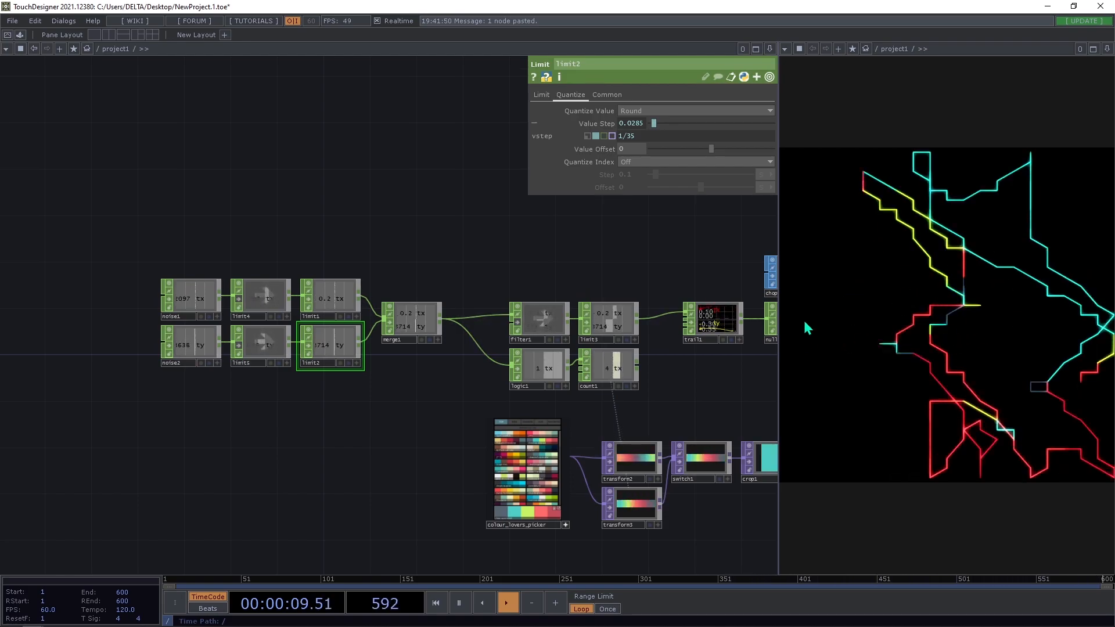
# Examine the whole operator network, from the noise inputs to the final output
pyautogui.moveTo(557, 259); pyautogui.dragTo(434, 264)
pyautogui.moveTo(516, 261); pyautogui.dragTo(549, 262, button='middle')
pyautogui.scroll(4, 548, 262)
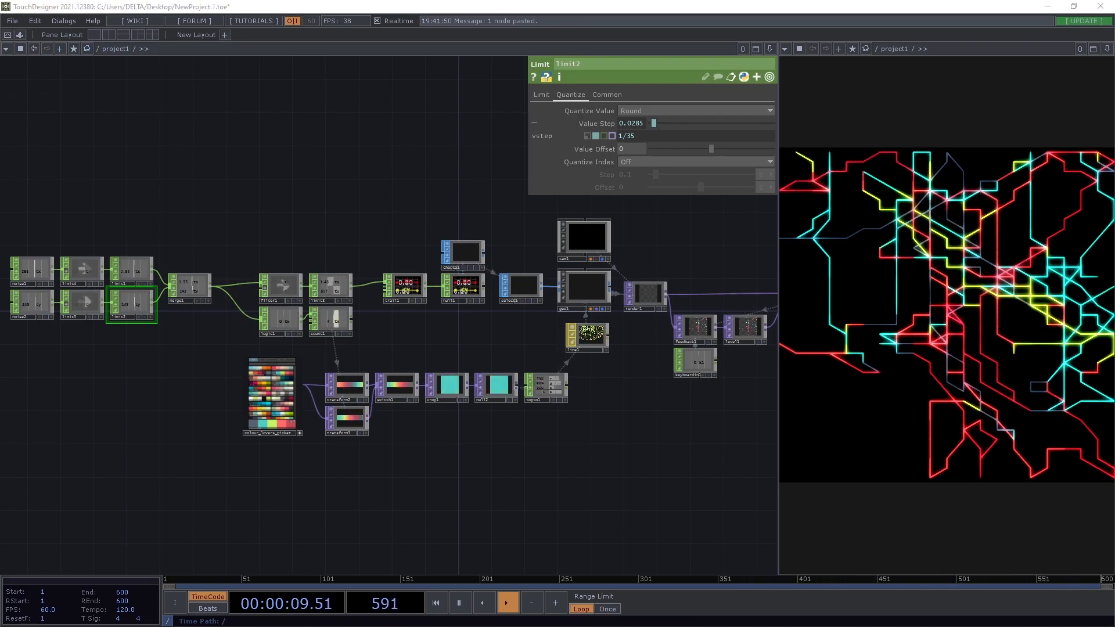
pyautogui.moveTo(114, 269); pyautogui.dragTo(118, 269)
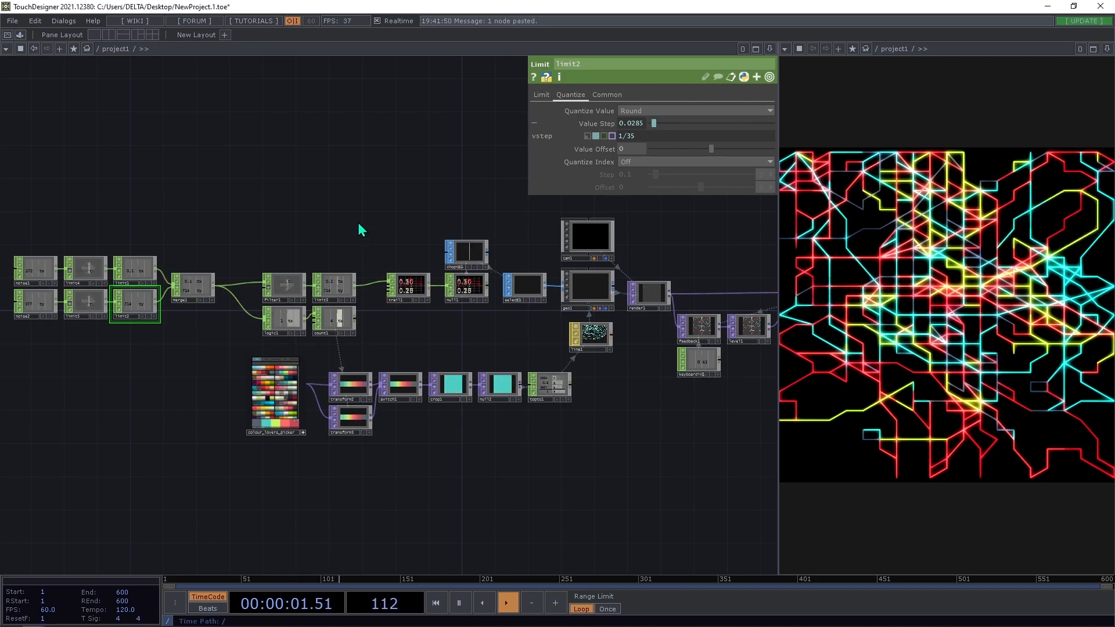
pyautogui.scroll(-5, 256, 262)
pyautogui.scroll(-1, 256, 262)
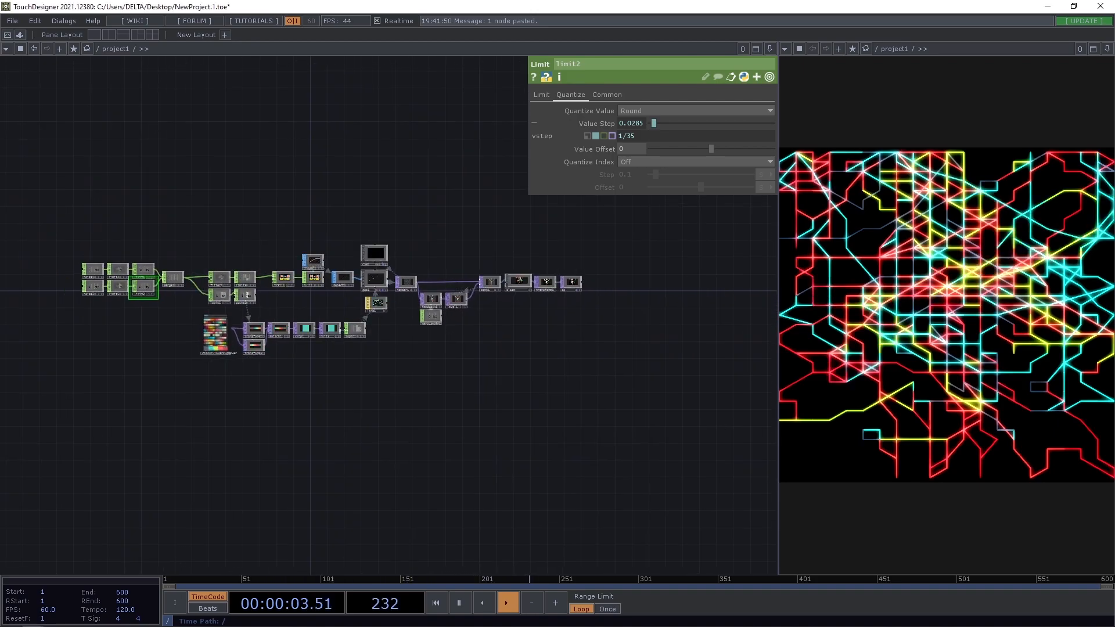
pyautogui.scroll(-2, 333, 244)
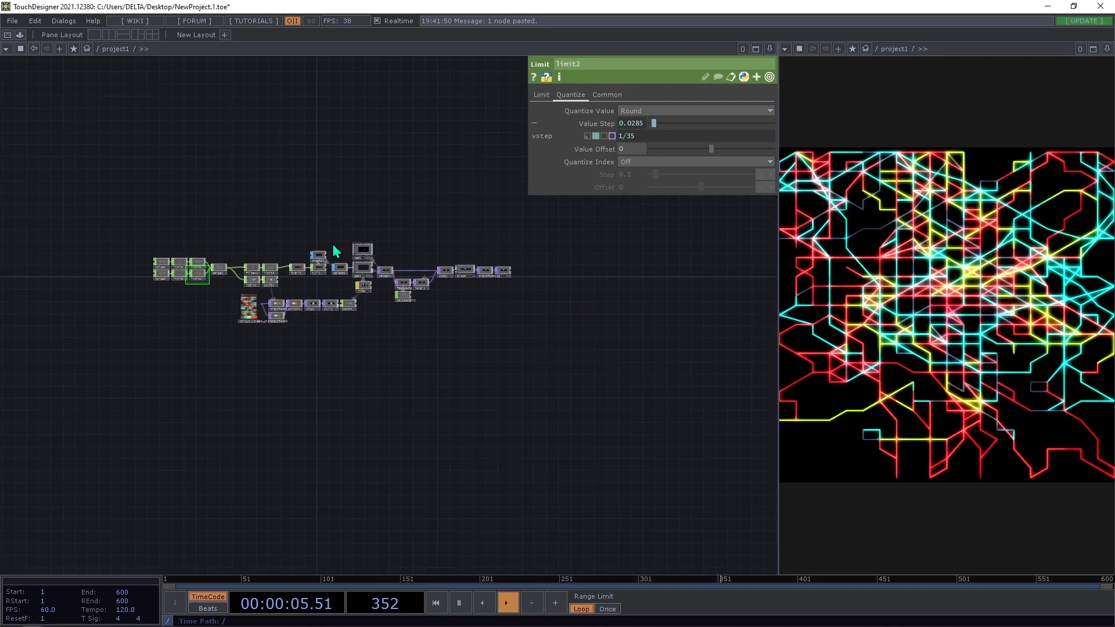
pyautogui.moveTo(369, 216); pyautogui.dragTo(498, 228)
pyautogui.scroll(-1, 424, 246)
pyautogui.scroll(-2, 423, 244)
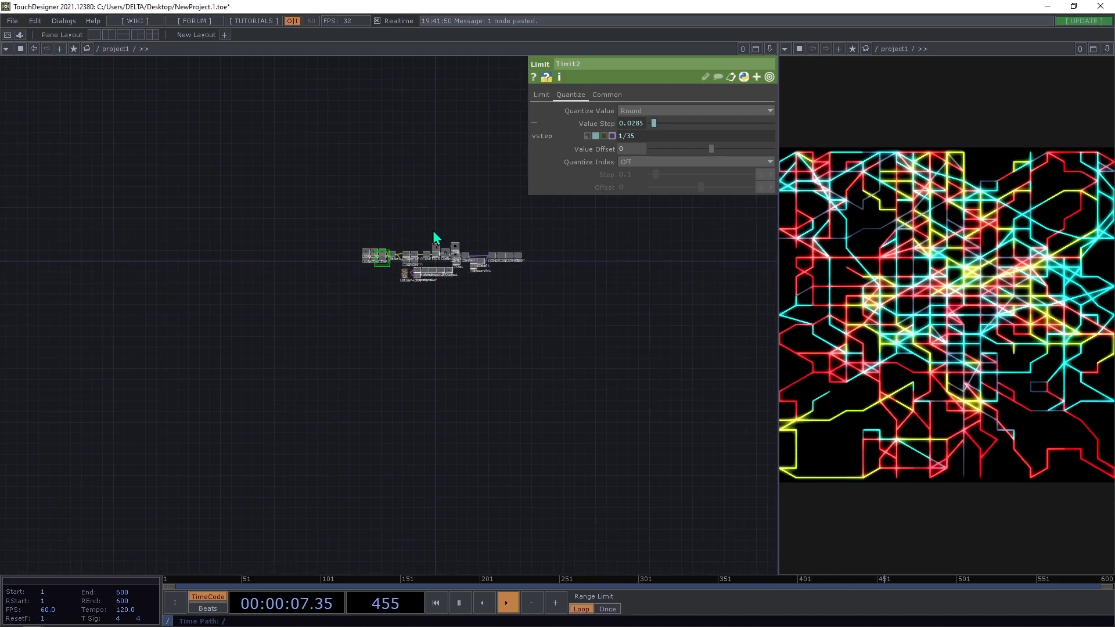
pyautogui.scroll(-2, 433, 231)
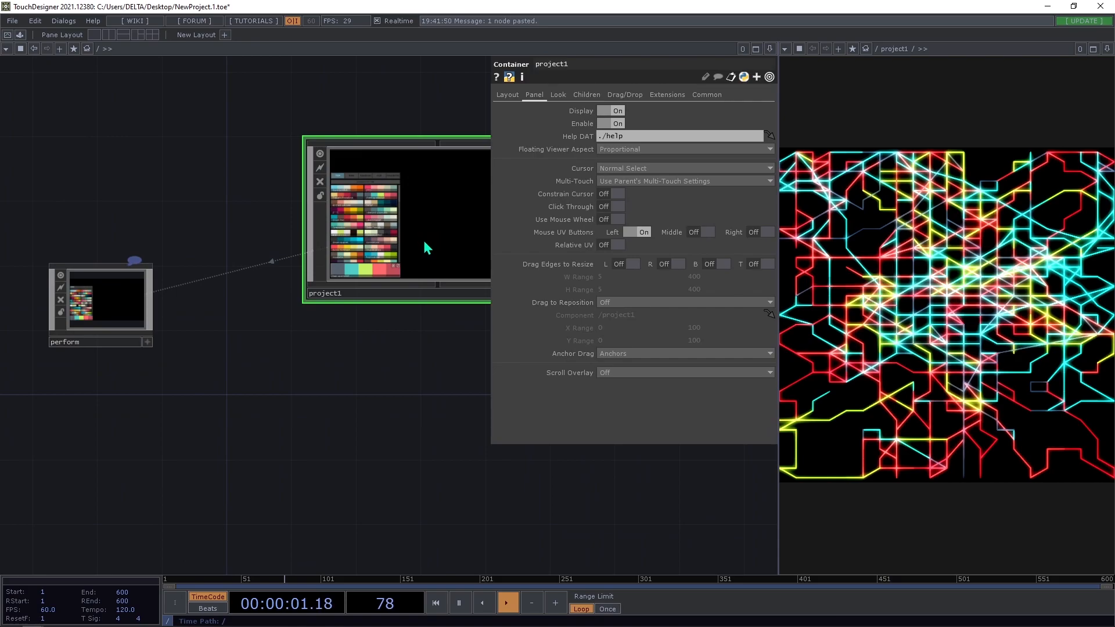
pyautogui.scroll(2, 424, 242)
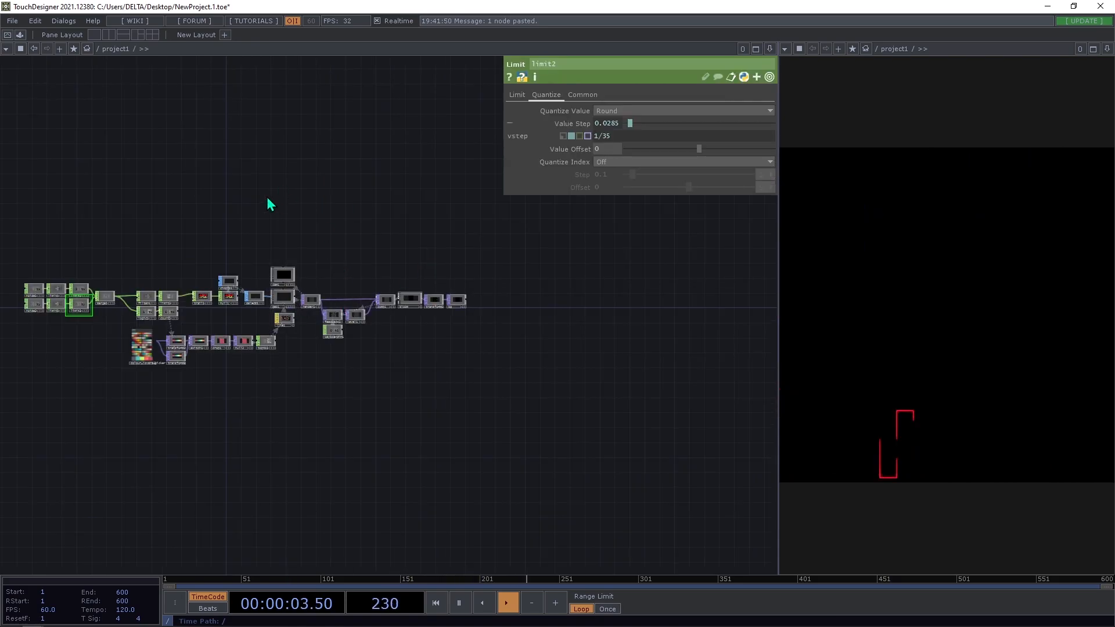
pyautogui.moveTo(391, 203); pyautogui.dragTo(433, 184)
pyautogui.scroll(2, 327, 248)
# Delete all the default operators to leave an empty network in the new project
pyautogui.moveTo(246, 192); pyautogui.dragTo(379, 180)
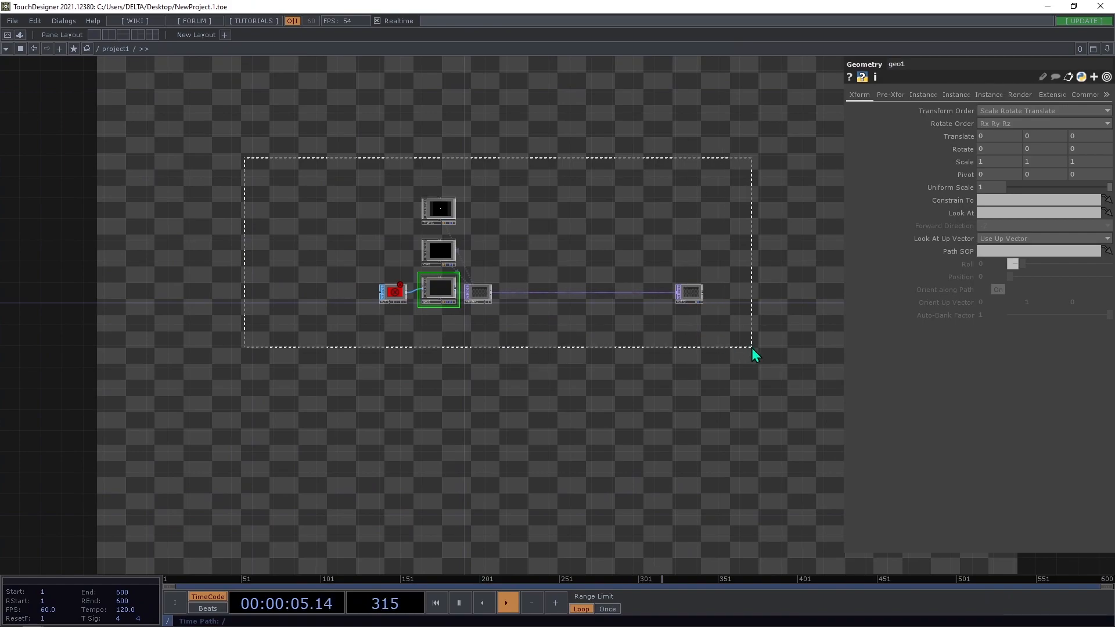
pyautogui.press('Delete')
pyautogui.moveTo(680, 361); pyautogui.dragTo(664, 276, button='middle')
pyautogui.moveTo(752, 377); pyautogui.dragTo(924, 383, button='middle')
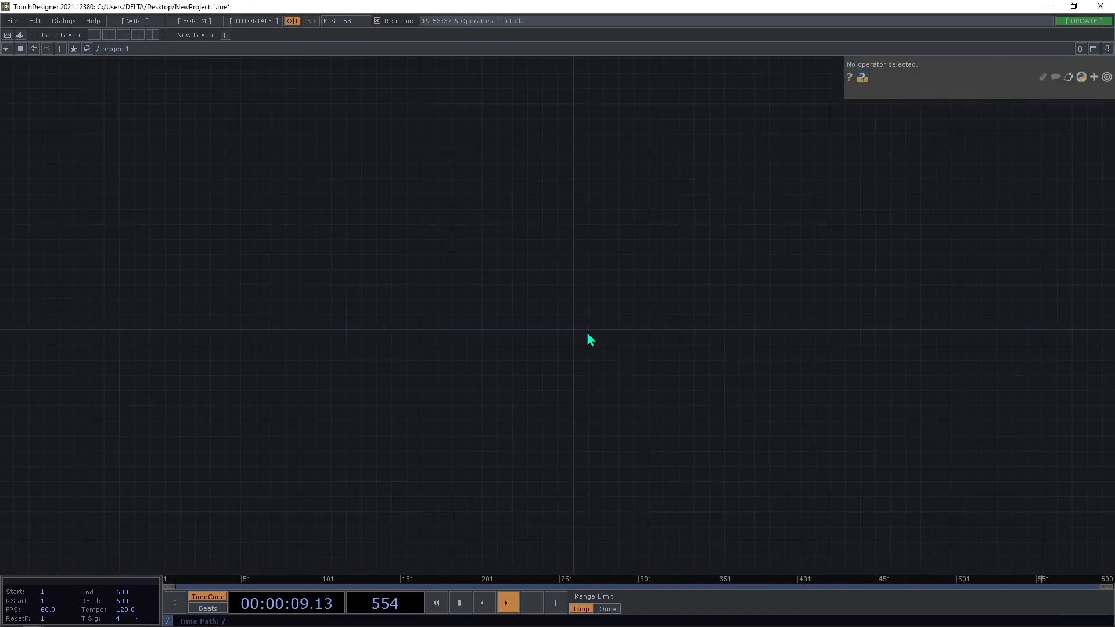
# Add a Noise CHOP to the empty network
pyautogui.moveTo(267, 328); pyautogui.dragTo(371, 311)
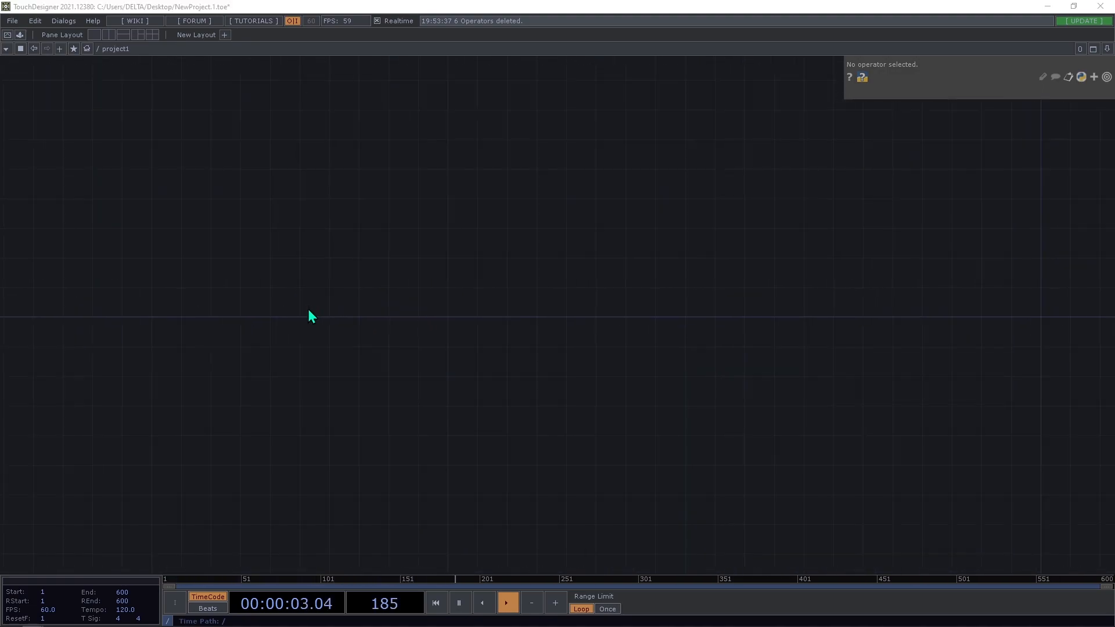
pyautogui.press('Tab')
pyautogui.write('no')
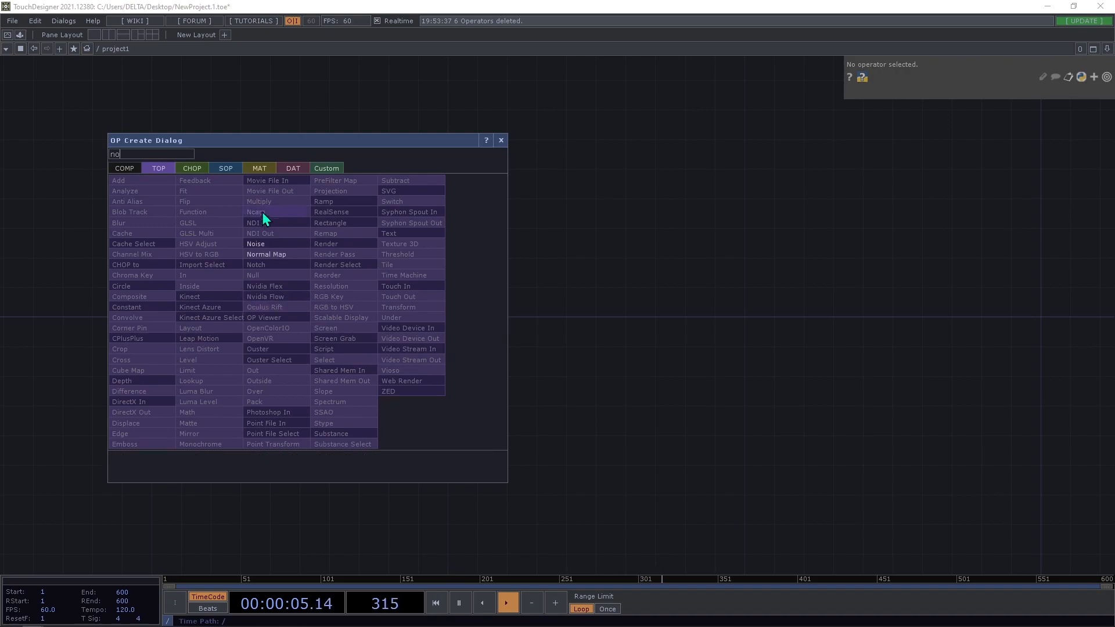
pyautogui.click(191, 168)
pyautogui.click(340, 319)
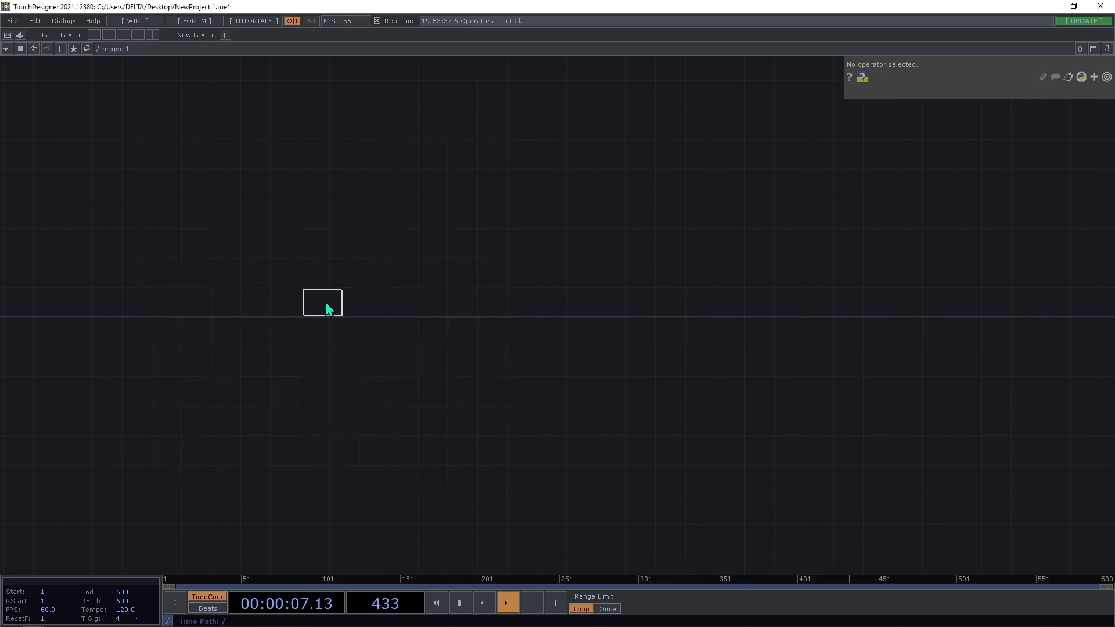
pyautogui.click(323, 302)
pyautogui.scroll(3, 322, 302)
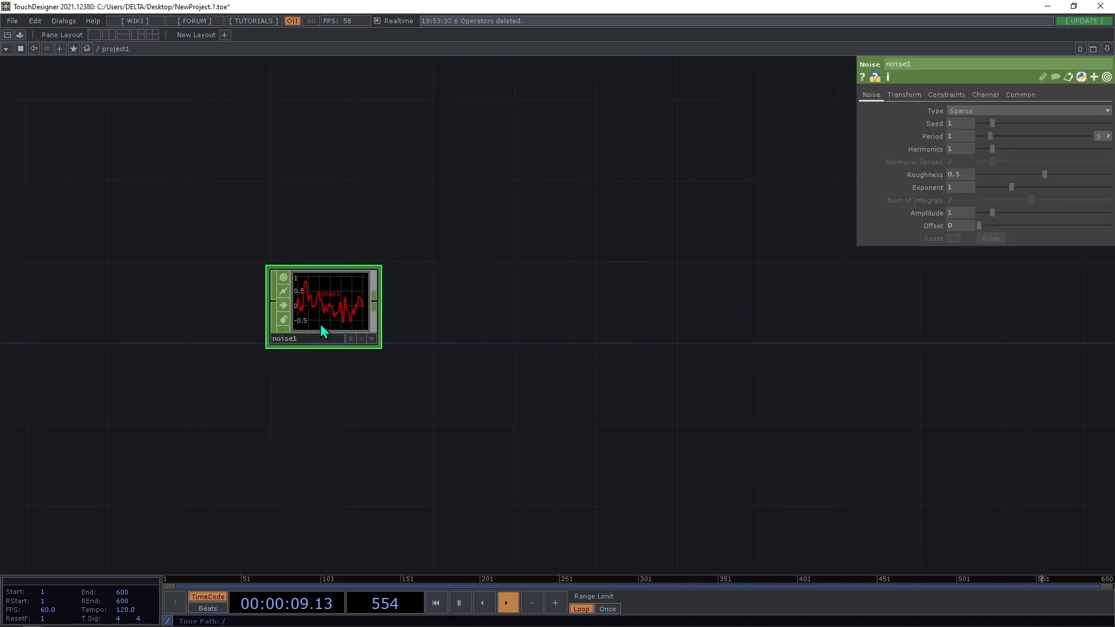
# Duplicate the Noise CHOP and place the copy directly below the original
pyautogui.hotkey('ctrl', 'c')
pyautogui.hotkey('ctrl', 'v')
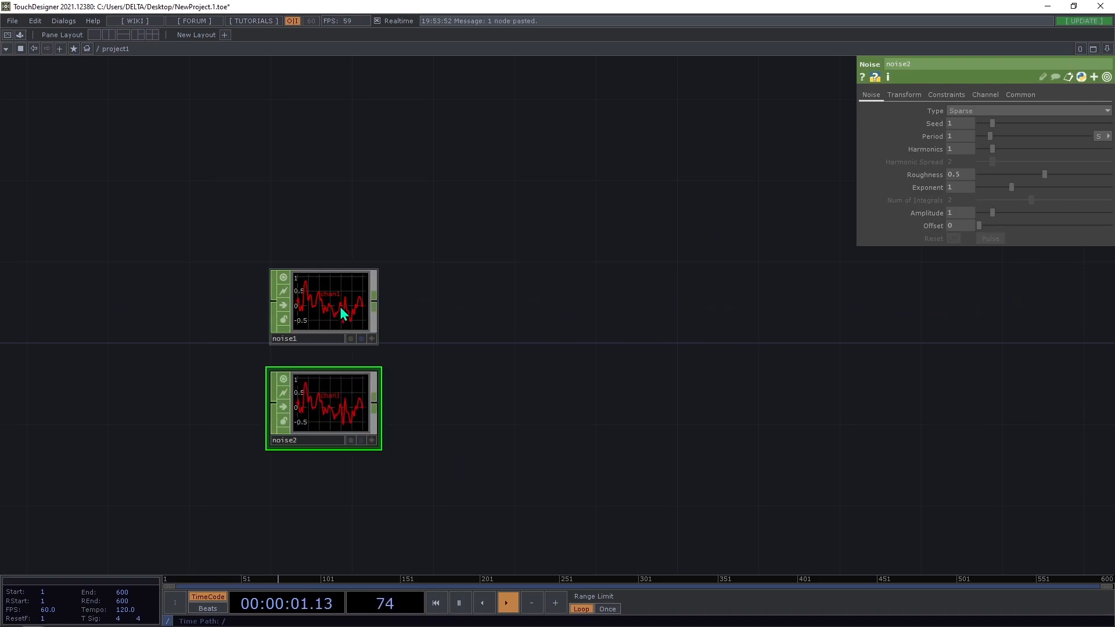
pyautogui.moveTo(456, 404); pyautogui.dragTo(458, 442)
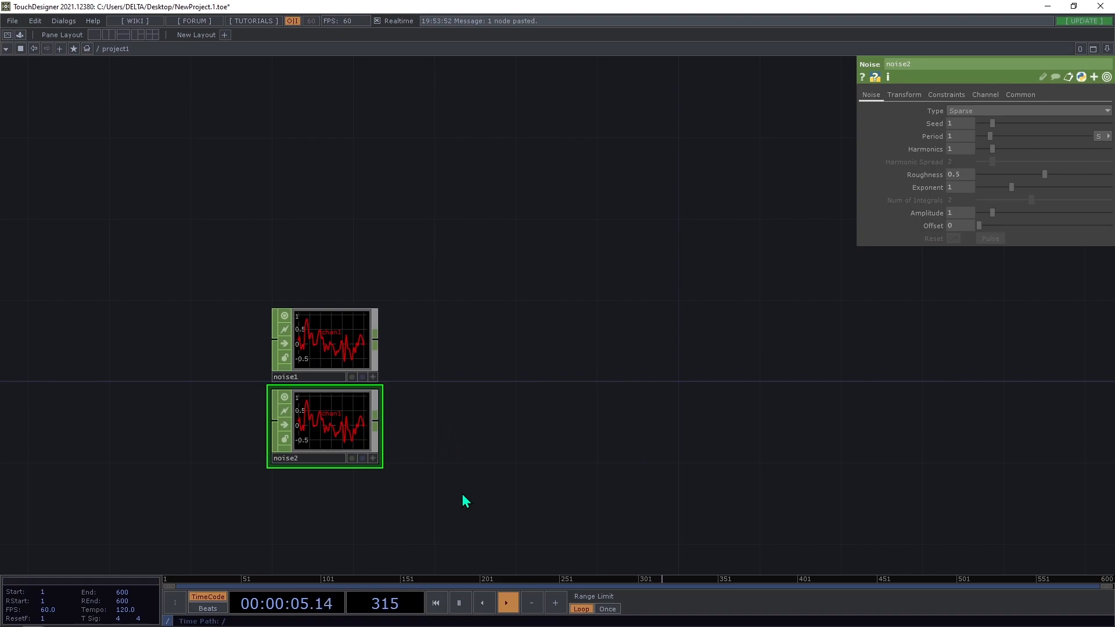
# Turn on Time Slice for both Noise CHOPs
pyautogui.click(1028, 94)
pyautogui.click(967, 110)
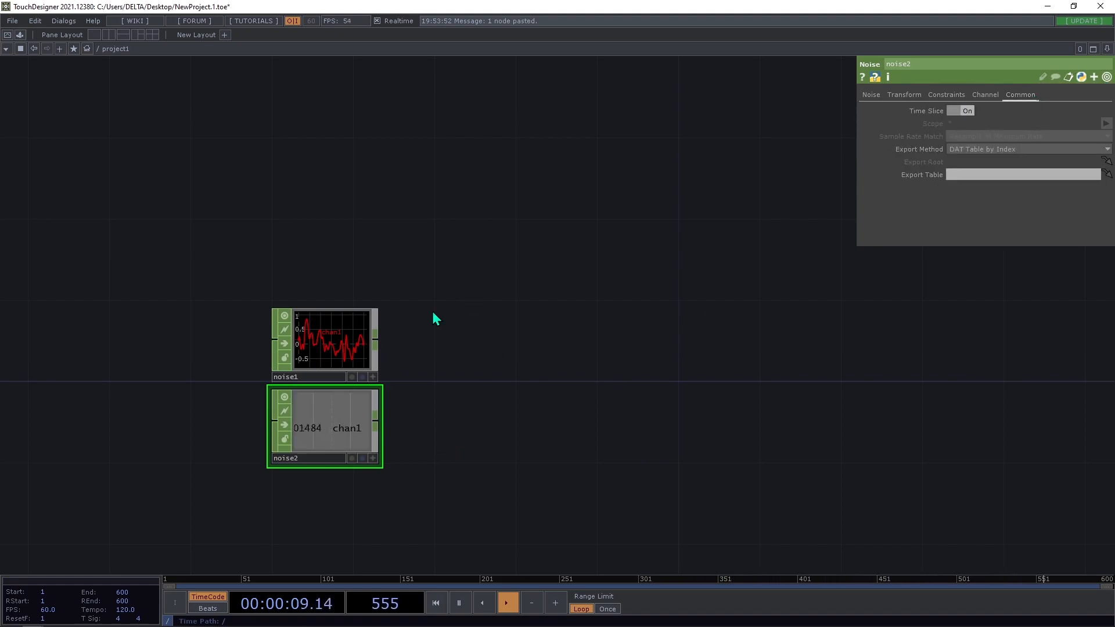
pyautogui.click(334, 345)
pyautogui.click(1018, 97)
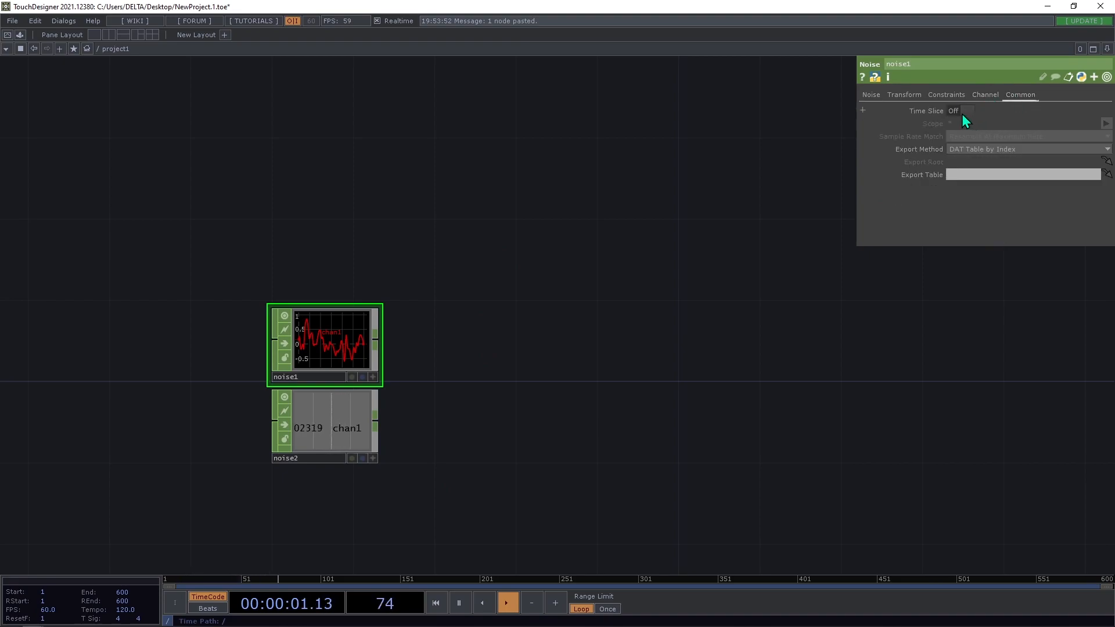
pyautogui.click(962, 112)
# Name the upper Noise CHOP's channel tx and the lower Noise CHOP's channel ty
pyautogui.moveTo(464, 452); pyautogui.dragTo(334, 328, button='right')
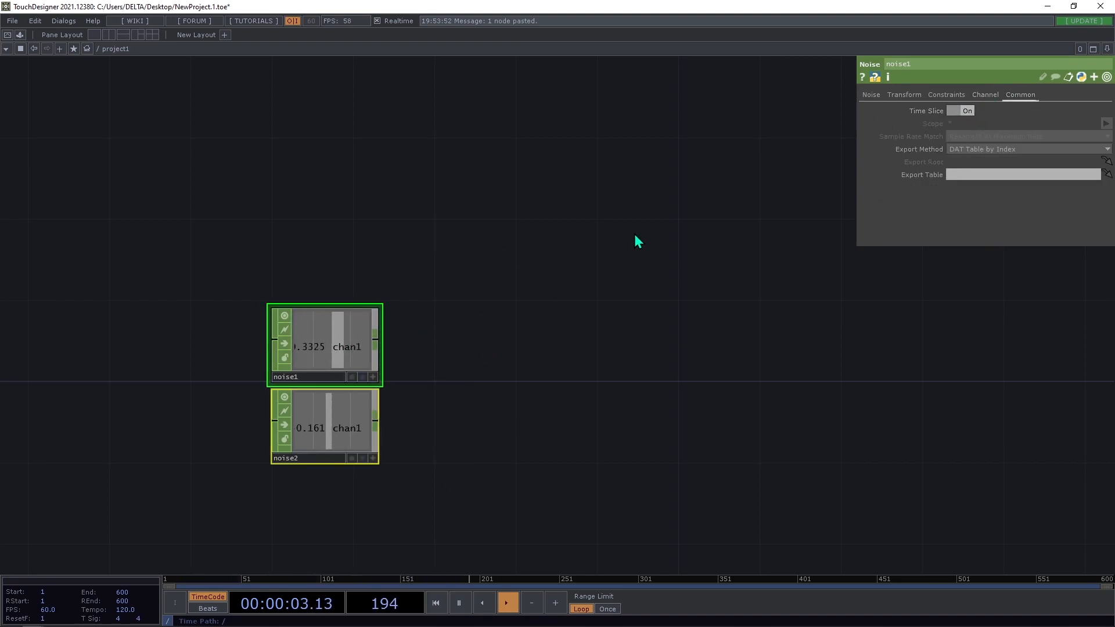
pyautogui.click(982, 95)
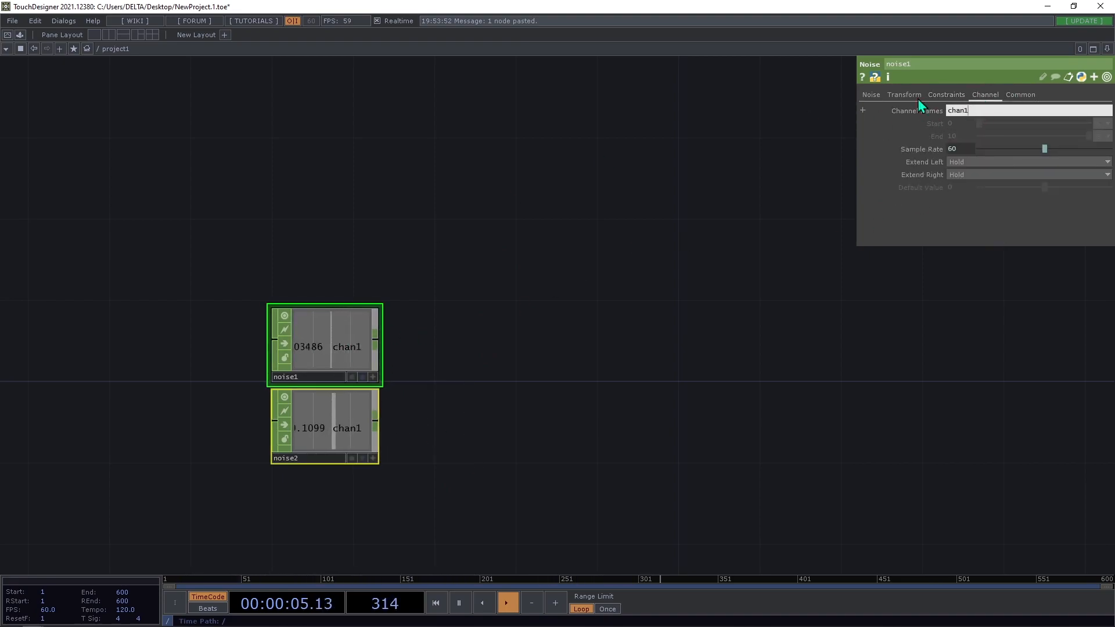
pyautogui.click(974, 111)
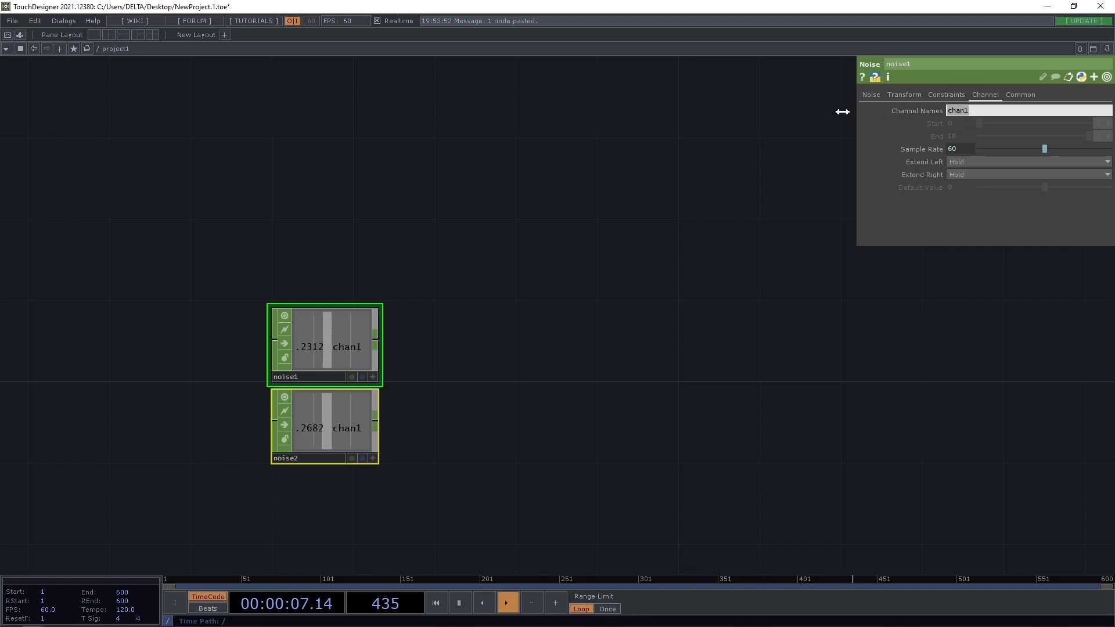
pyautogui.press('Return')
pyautogui.click(317, 421)
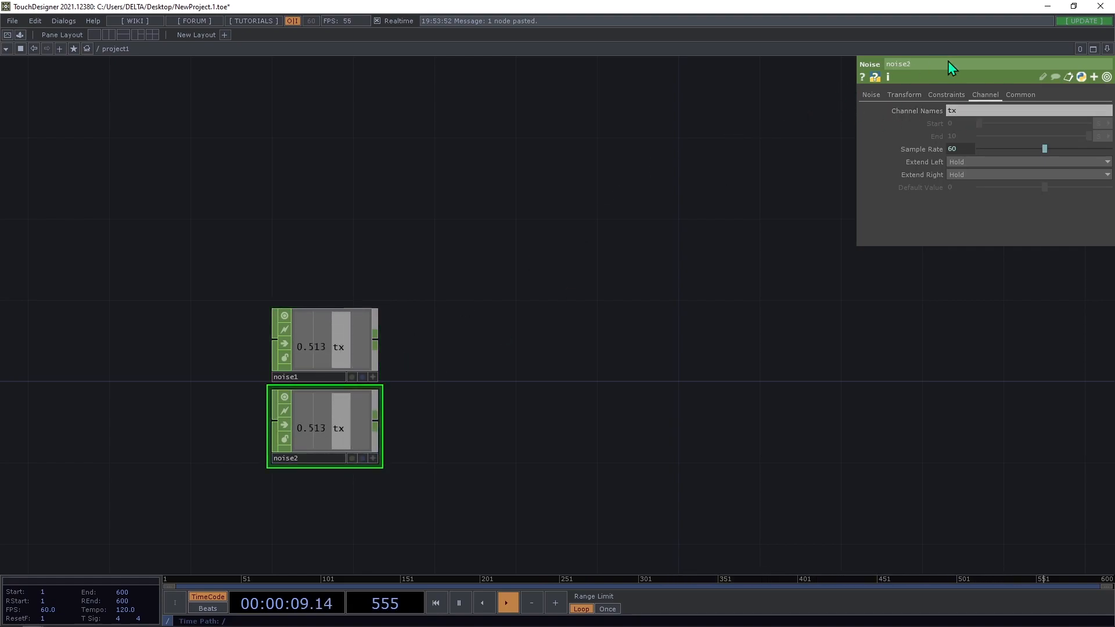
pyautogui.write('ty')
pyautogui.press('Return')
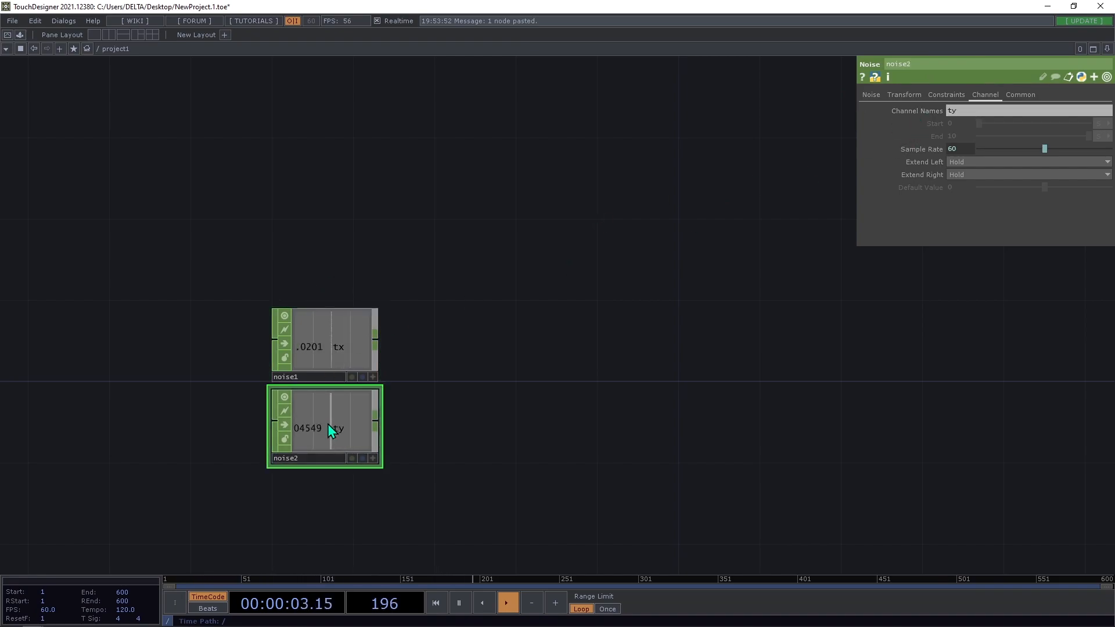
pyautogui.click(870, 94)
pyautogui.click(335, 347)
pyautogui.click(361, 394)
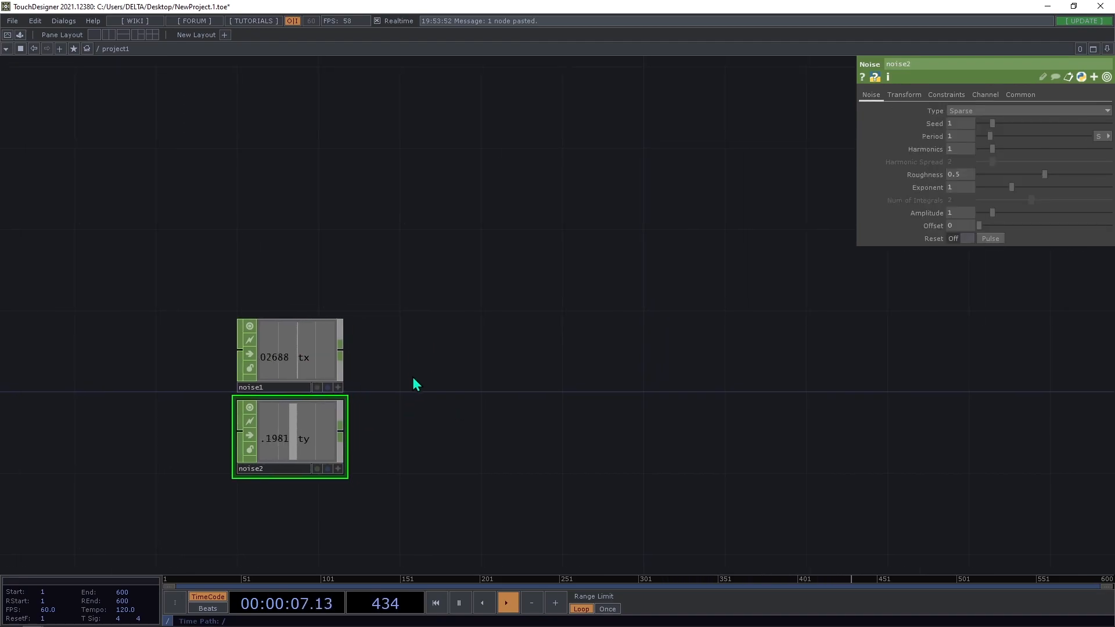
# Add a Merge CHOP after the upper Noise CHOP and connect the lower Noise CHOP into it as well
pyautogui.scroll(-3, 395, 390)
pyautogui.rightClick(370, 370)
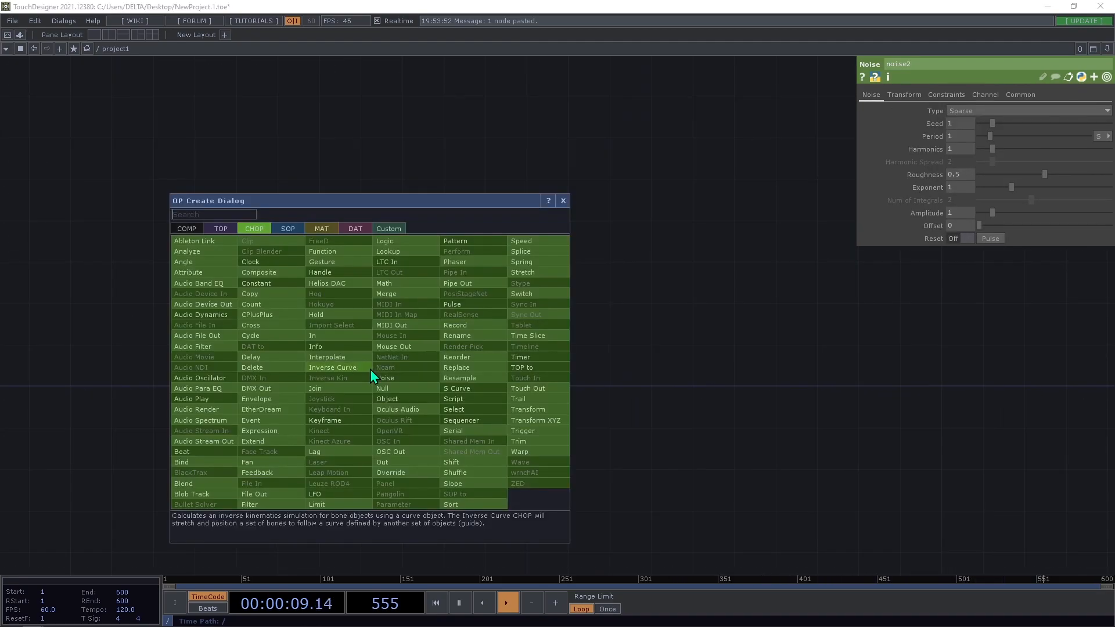
pyautogui.write('mer')
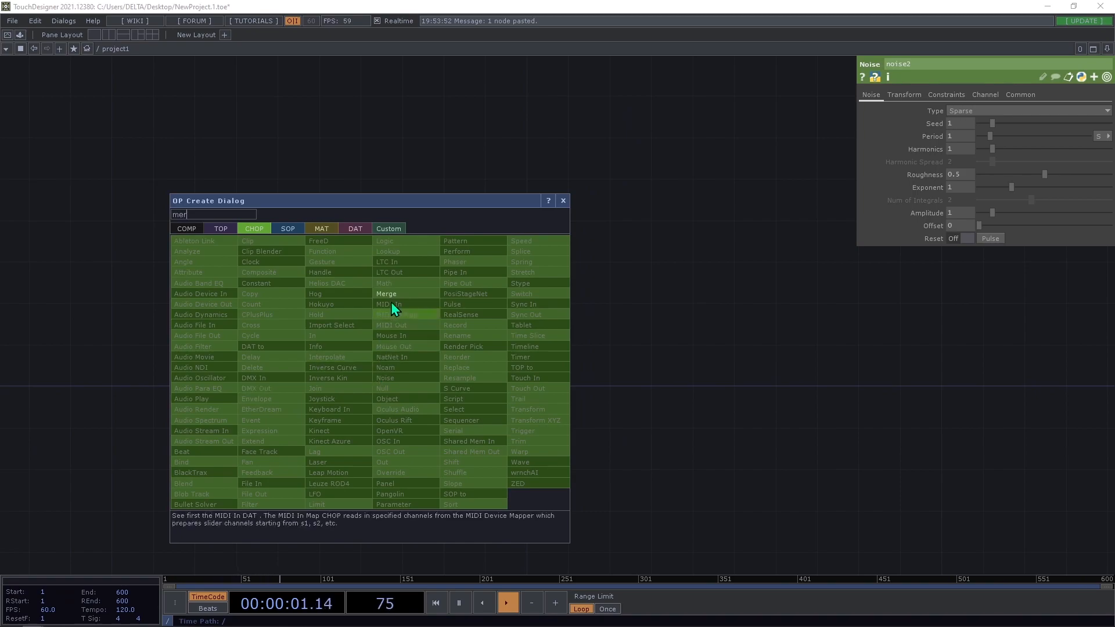
pyautogui.click(400, 295)
pyautogui.click(468, 385)
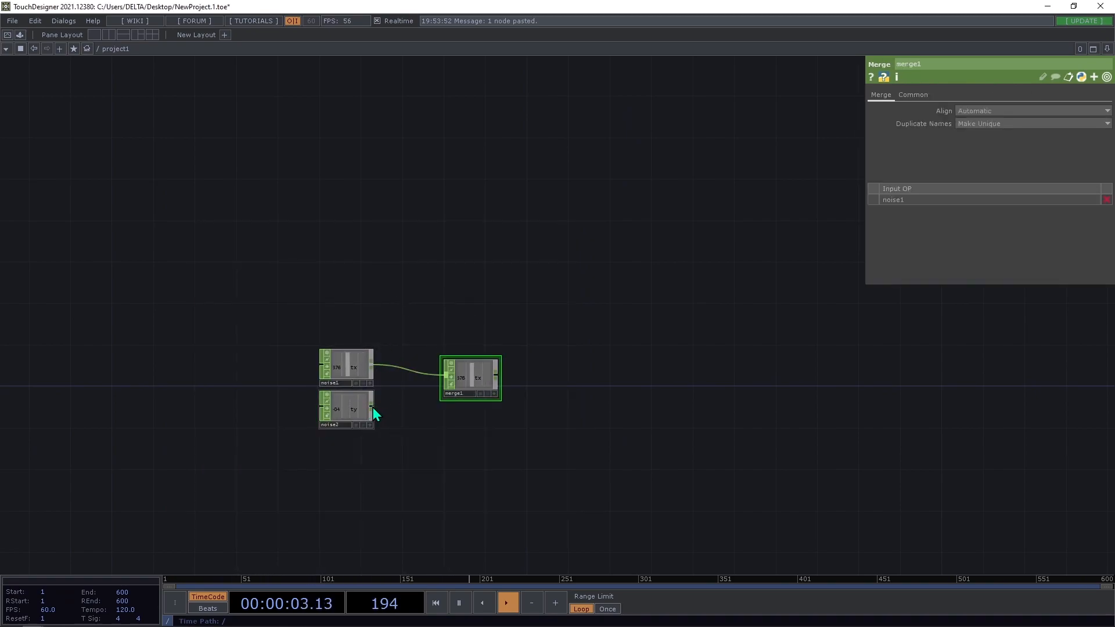
pyautogui.moveTo(372, 407); pyautogui.dragTo(445, 379)
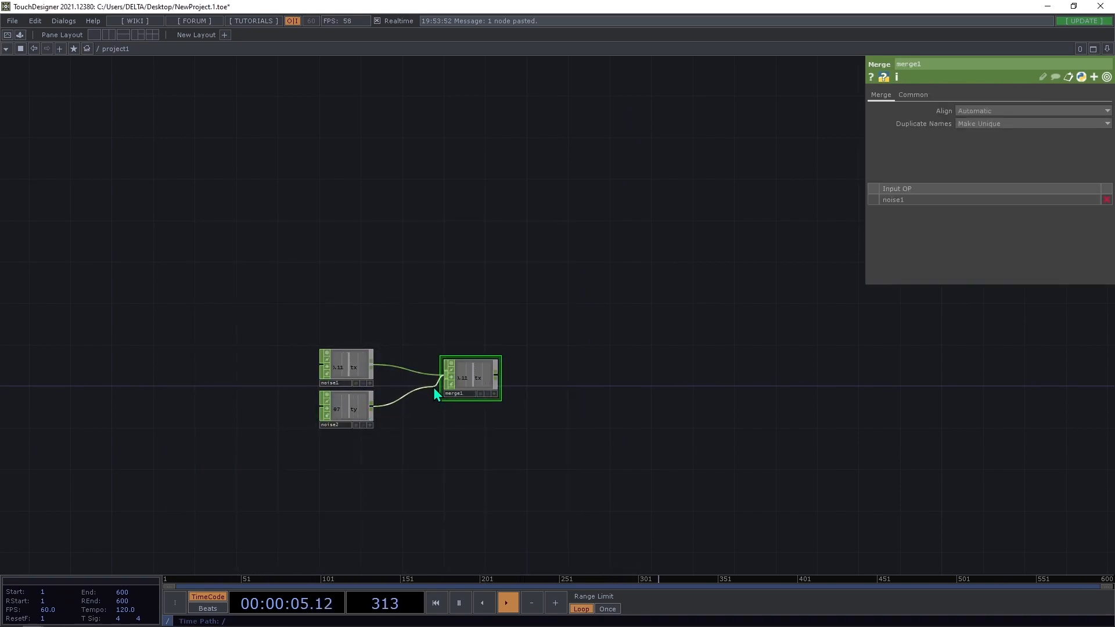
# Add a Null CHOP to the output of the Merge CHOP
pyautogui.rightClick(498, 376)
pyautogui.write('n')
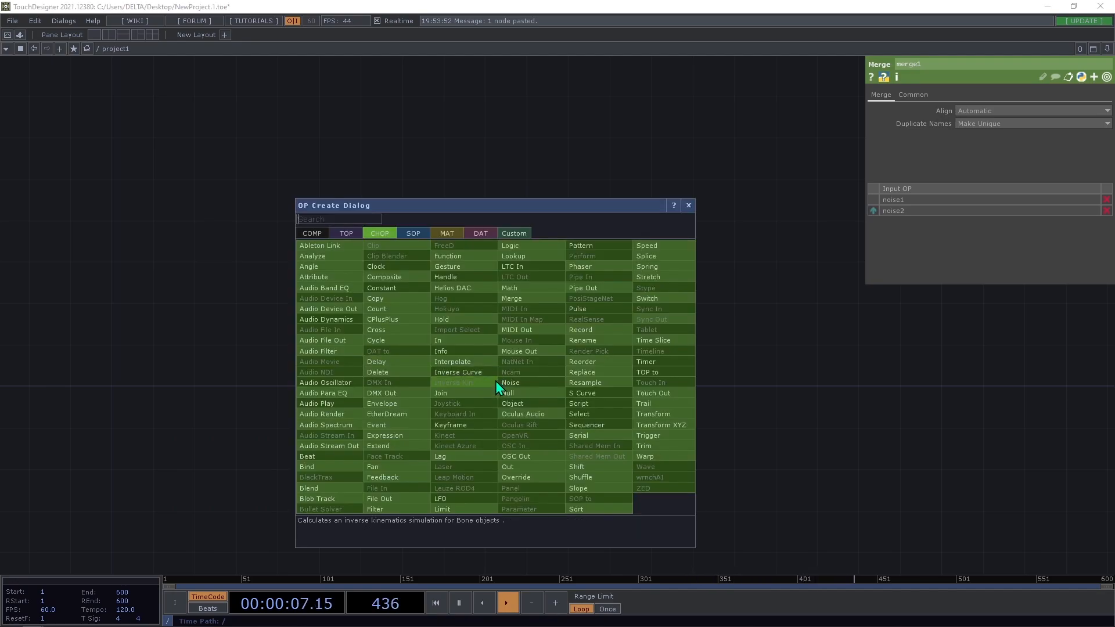
pyautogui.click(508, 392)
pyautogui.click(538, 380)
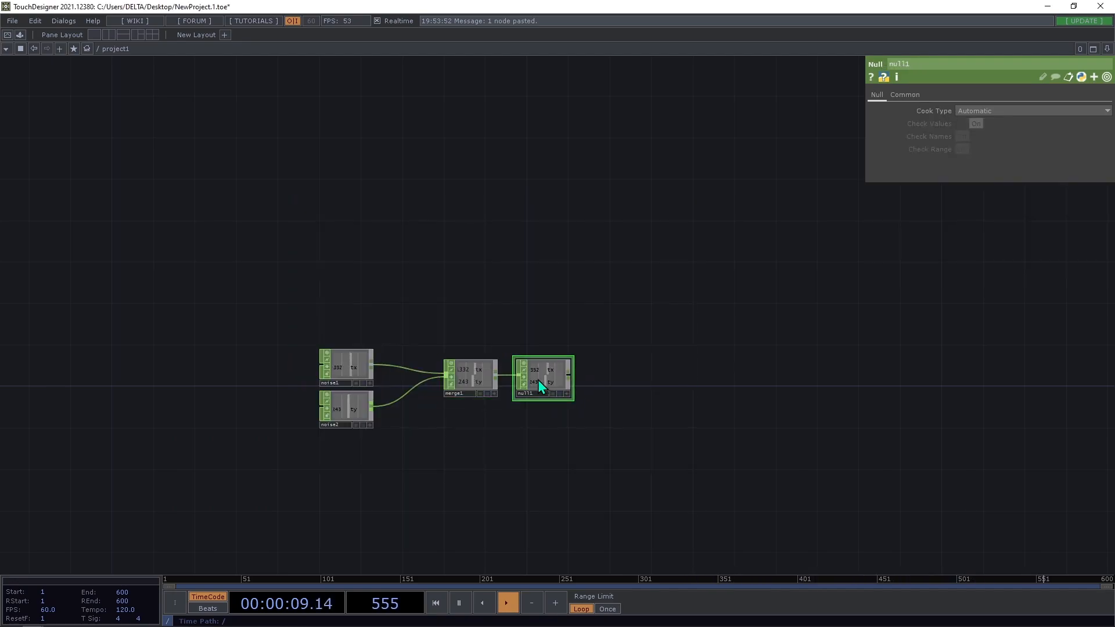
# Arrange the Noise, Merge and Null CHOPs close together and move the whole group slightly upward in the network
pyautogui.moveTo(560, 443); pyautogui.dragTo(399, 406)
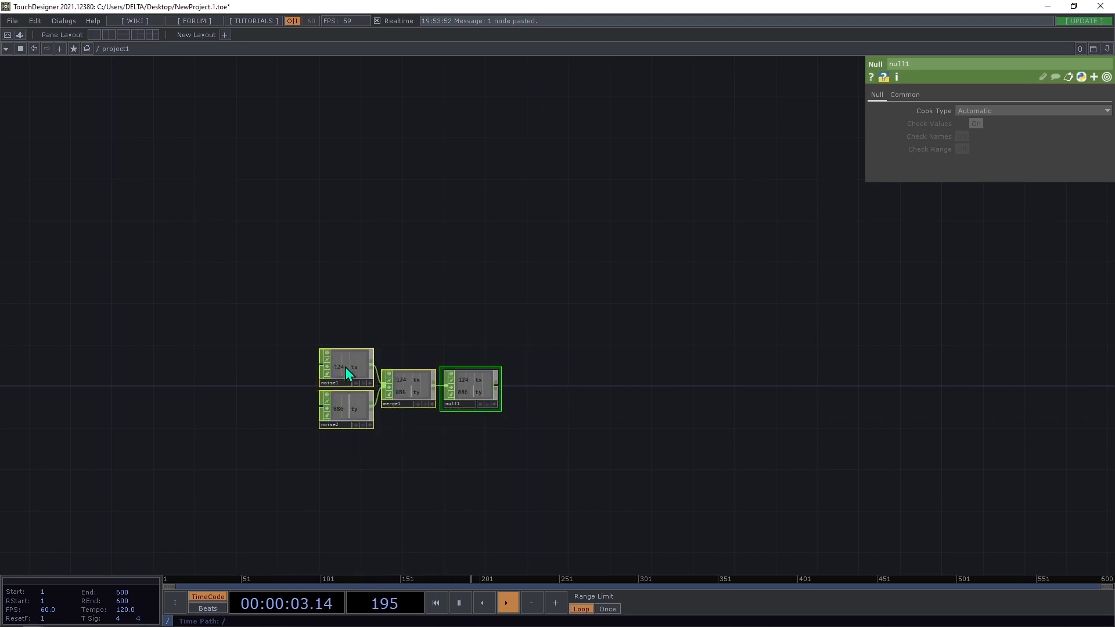
pyautogui.scroll(-5, 347, 363)
pyautogui.moveTo(347, 371); pyautogui.dragTo(407, 347)
pyautogui.scroll(6, 386, 356)
pyautogui.moveTo(397, 349); pyautogui.dragTo(398, 358)
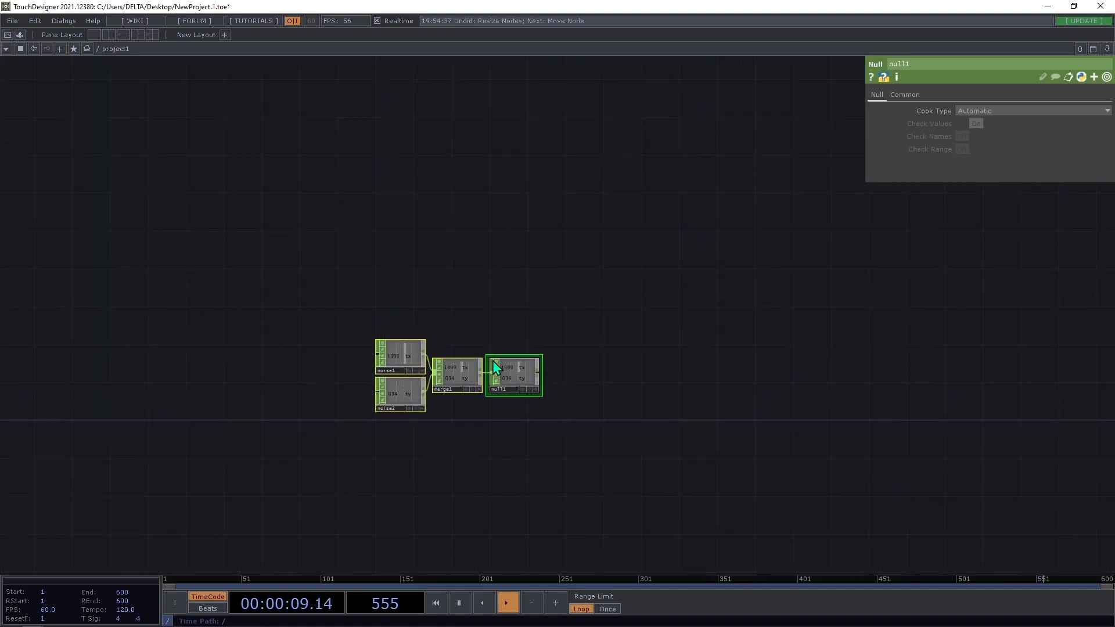
pyautogui.moveTo(451, 294); pyautogui.dragTo(243, 303)
pyautogui.moveTo(587, 313); pyautogui.dragTo(275, 275)
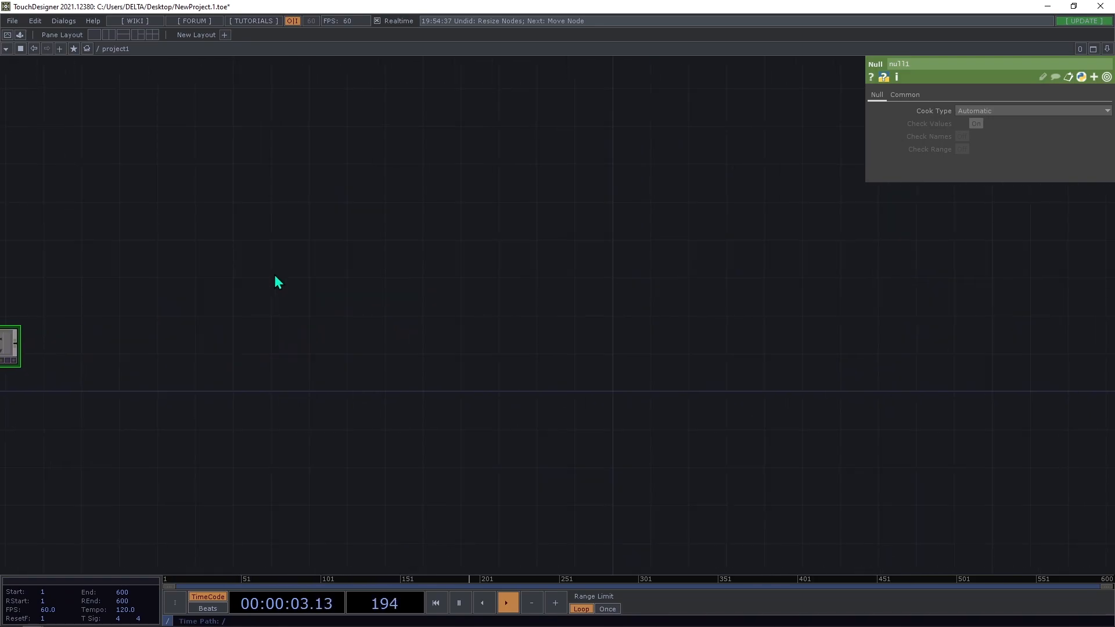
pyautogui.scroll(-4, 664, 188)
pyautogui.moveTo(647, 250); pyautogui.dragTo(582, 301)
pyautogui.scroll(3, 584, 306)
pyautogui.press('Tab')
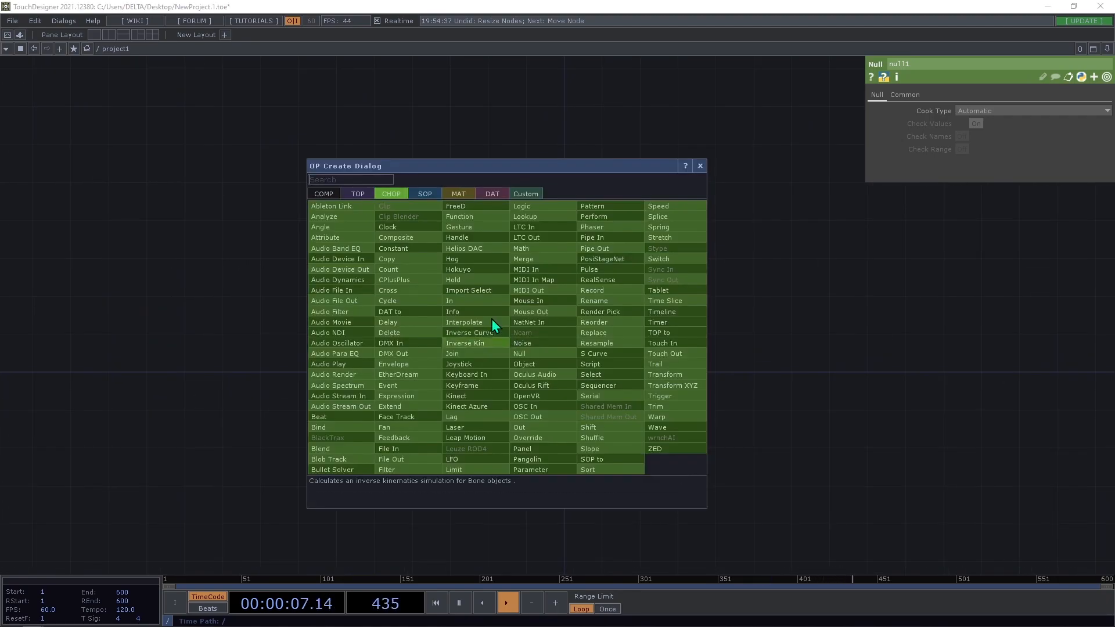
pyautogui.write('n')
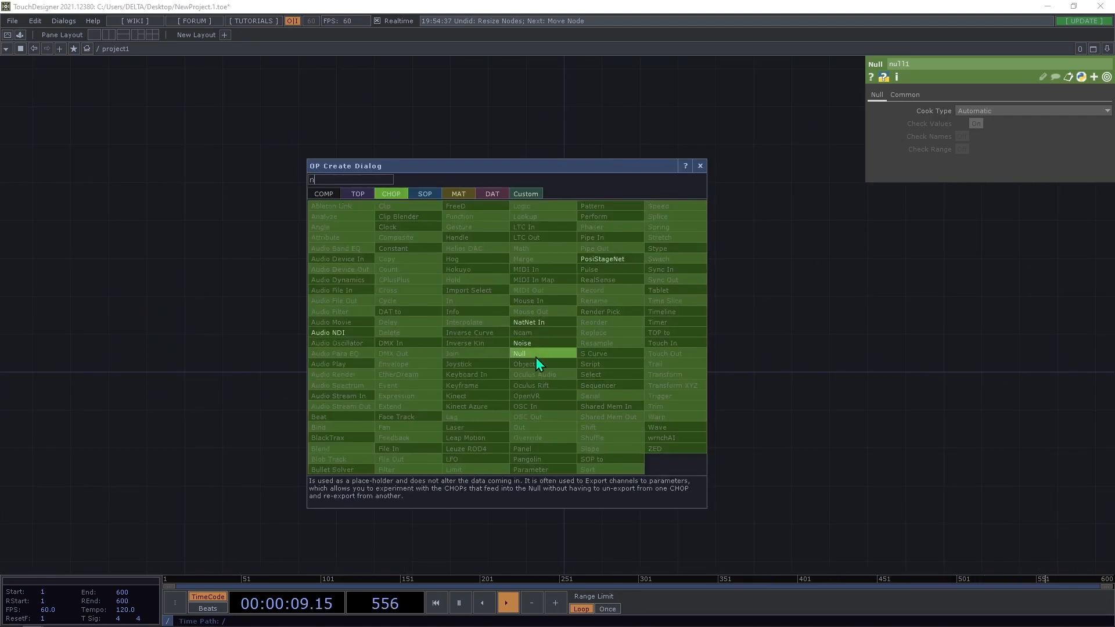
pyautogui.press('BackSpace')
pyautogui.write('se')
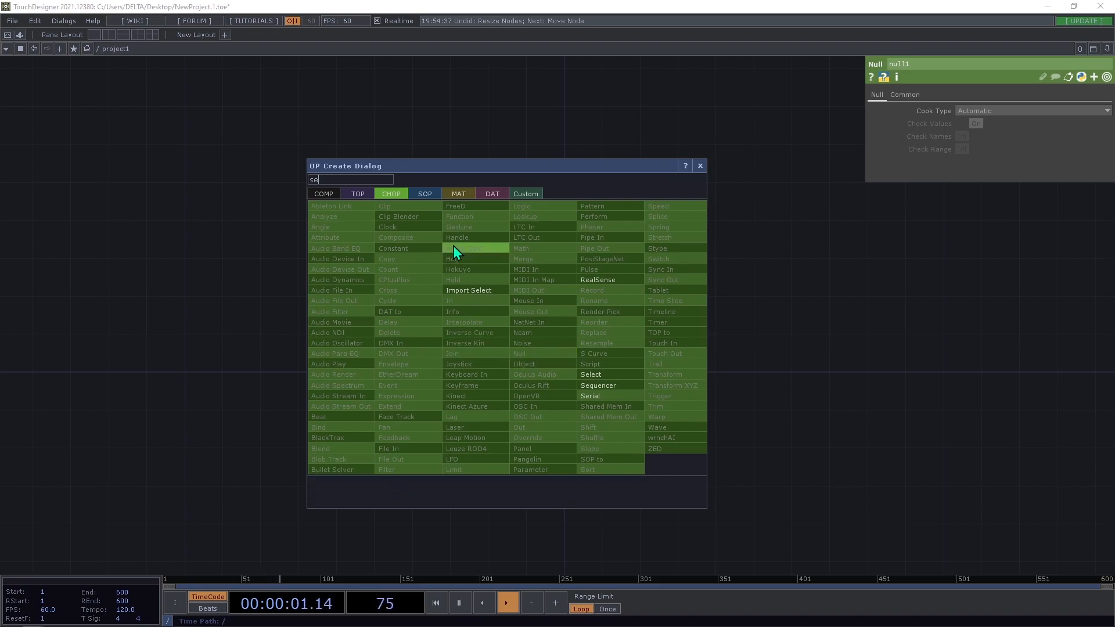
pyautogui.click(593, 375)
pyautogui.click(483, 346)
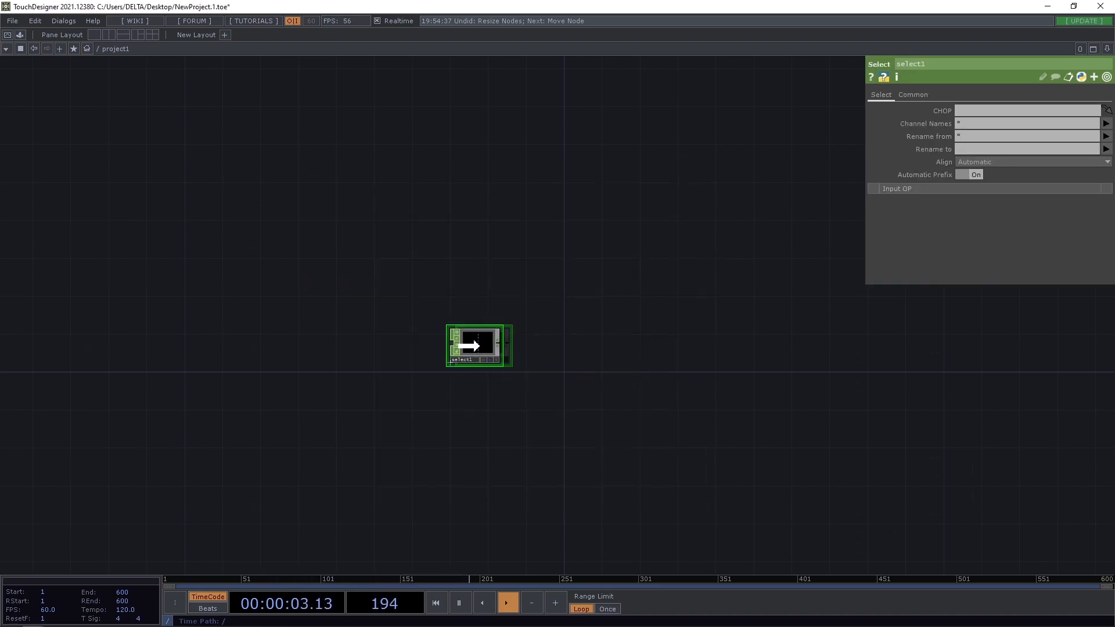
pyautogui.hotkey('ctrl', 'z')
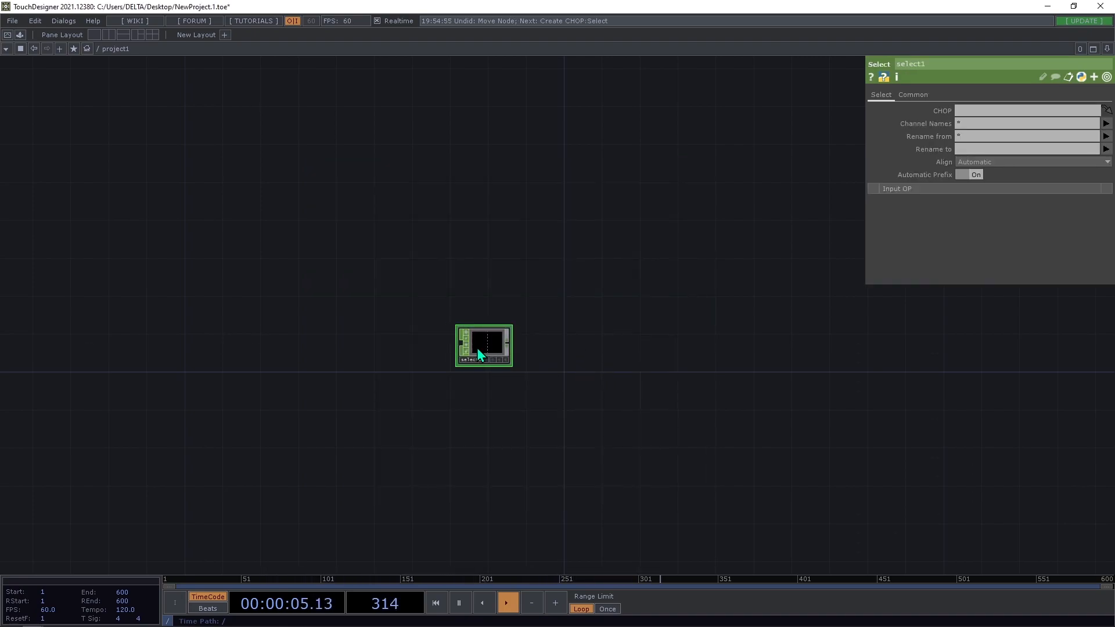
pyautogui.hotkey('ctrl', 'z')
# Add a Select SOP in the empty area and attach a Geometry COMP to its output
pyautogui.press('Tab')
pyautogui.click(408, 212)
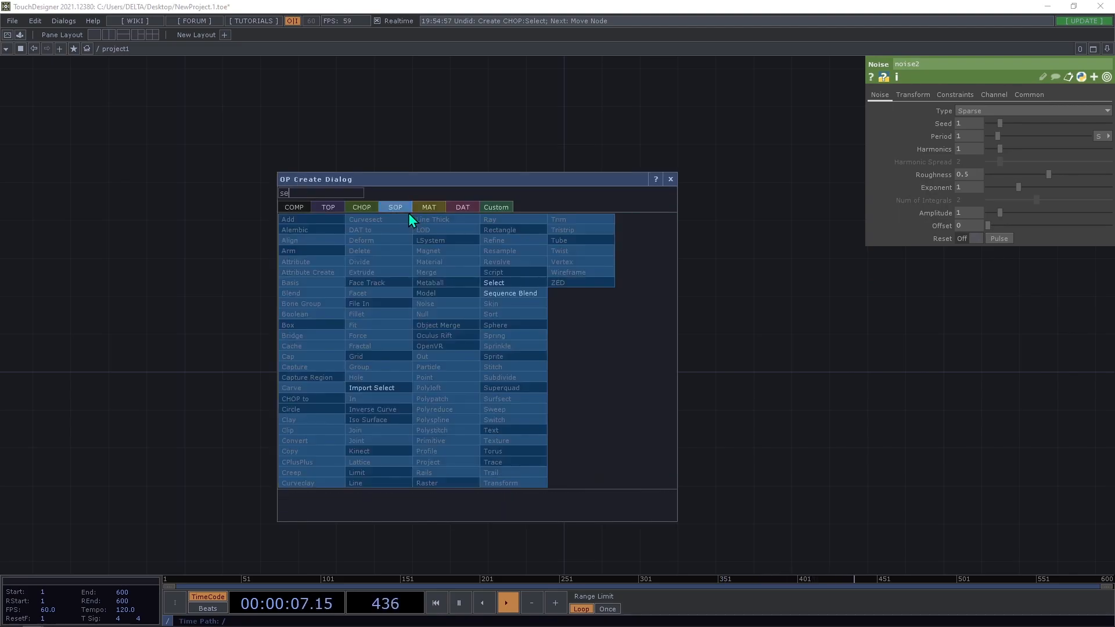
pyautogui.click(521, 284)
pyautogui.click(484, 346)
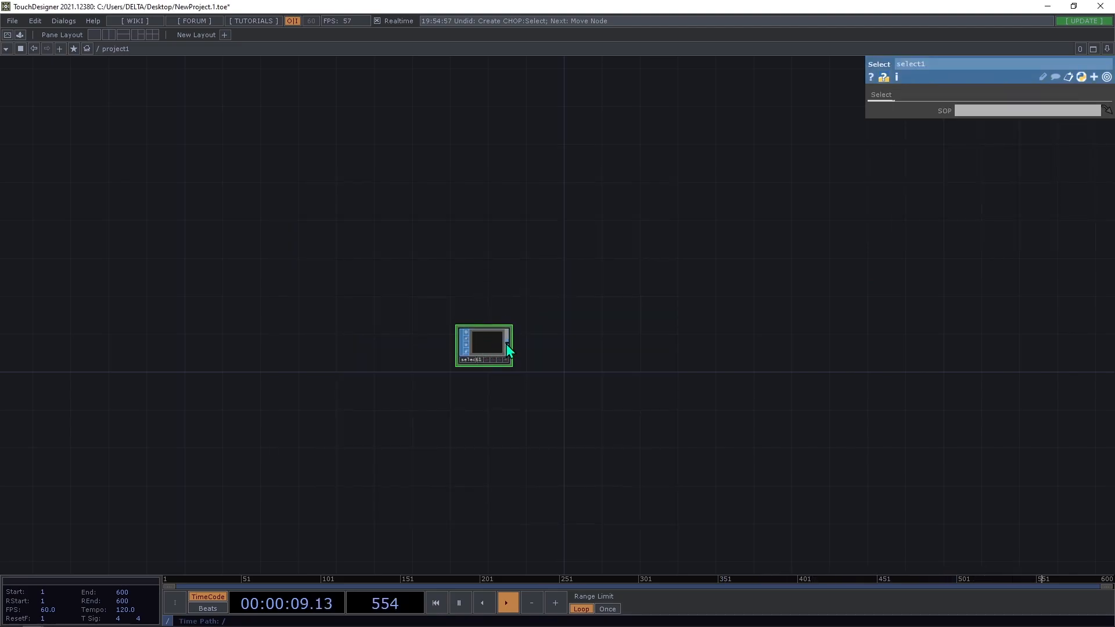
pyautogui.rightClick(506, 344)
pyautogui.click(324, 203)
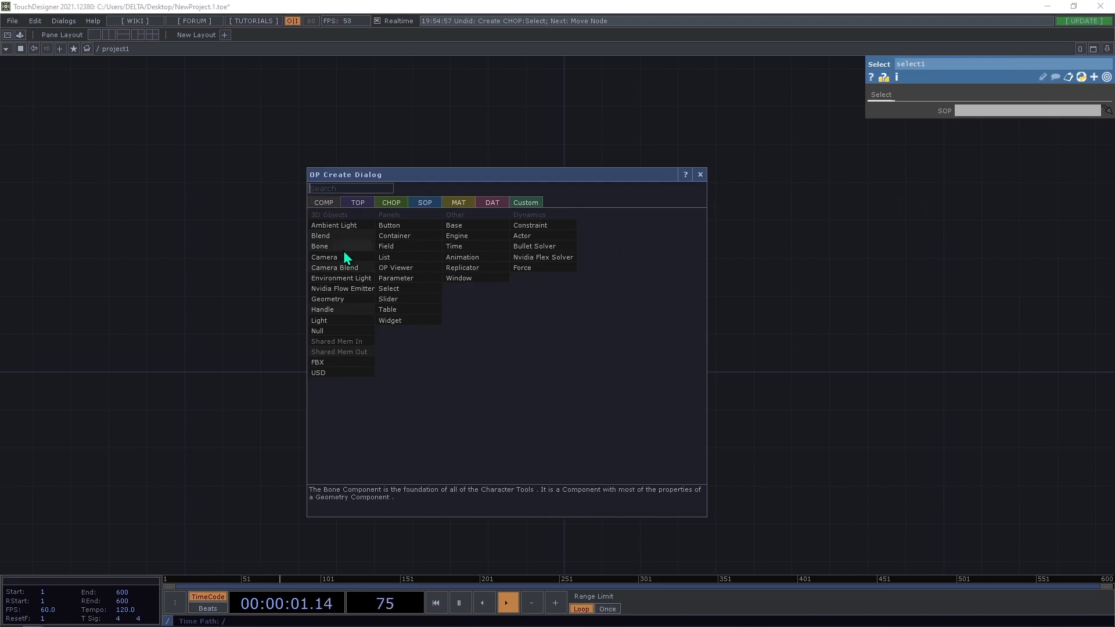
pyautogui.click(343, 299)
pyautogui.click(553, 339)
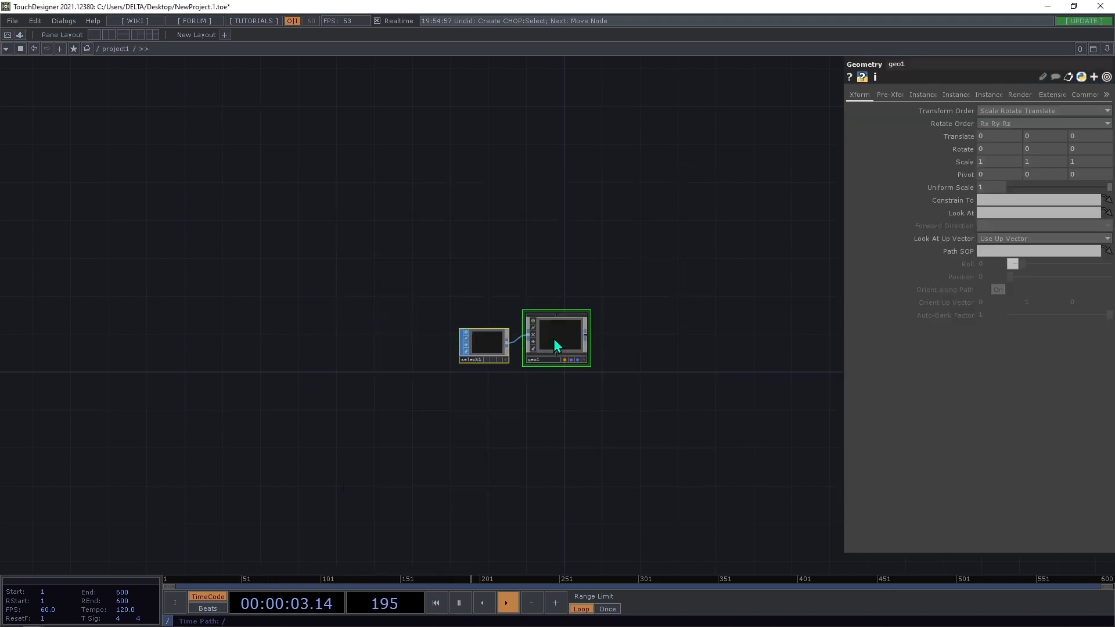
# Add a Camera COMP above the Geometry COMP and a Line MAT below it
pyautogui.press('Tab')
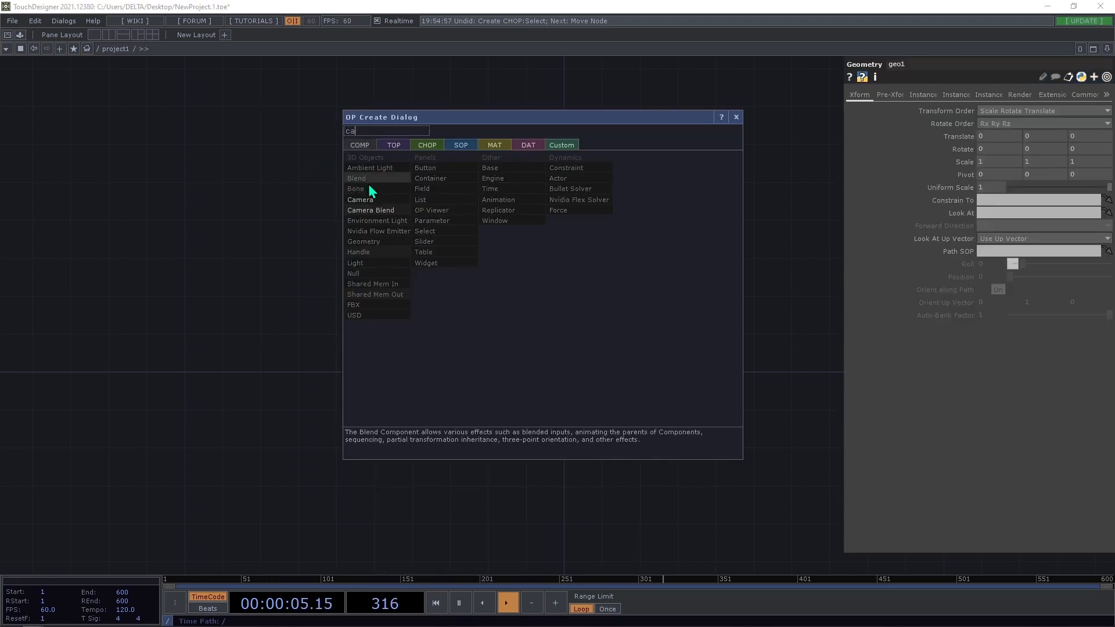
pyautogui.click(370, 201)
pyautogui.click(553, 281)
pyautogui.moveTo(617, 351); pyautogui.dragTo(400, 312)
pyautogui.press('Tab')
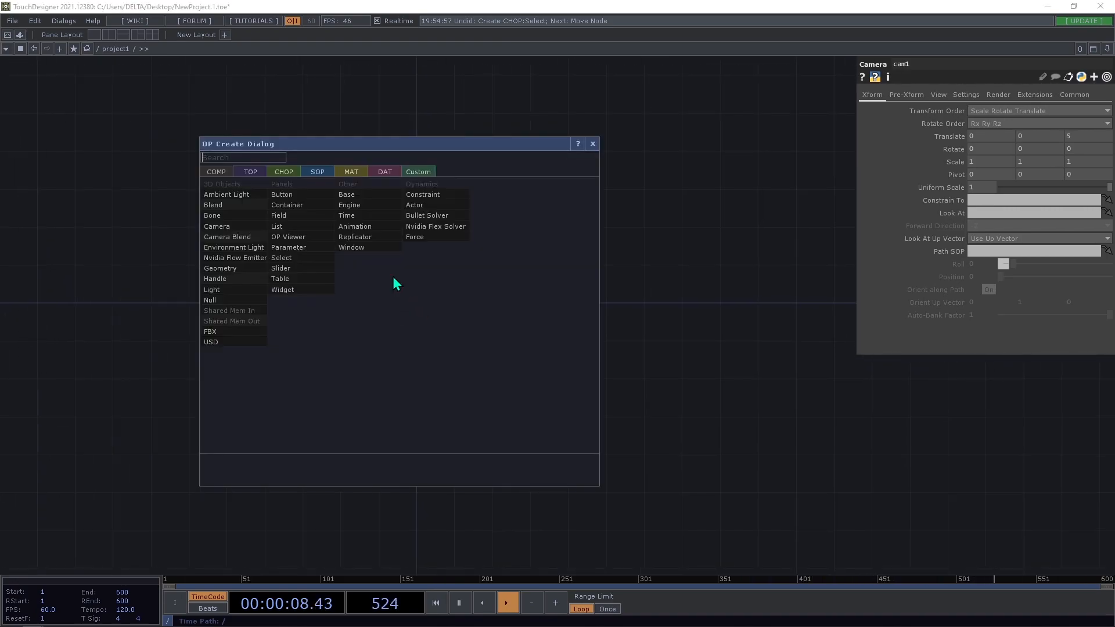
pyautogui.click(347, 170)
pyautogui.click(242, 227)
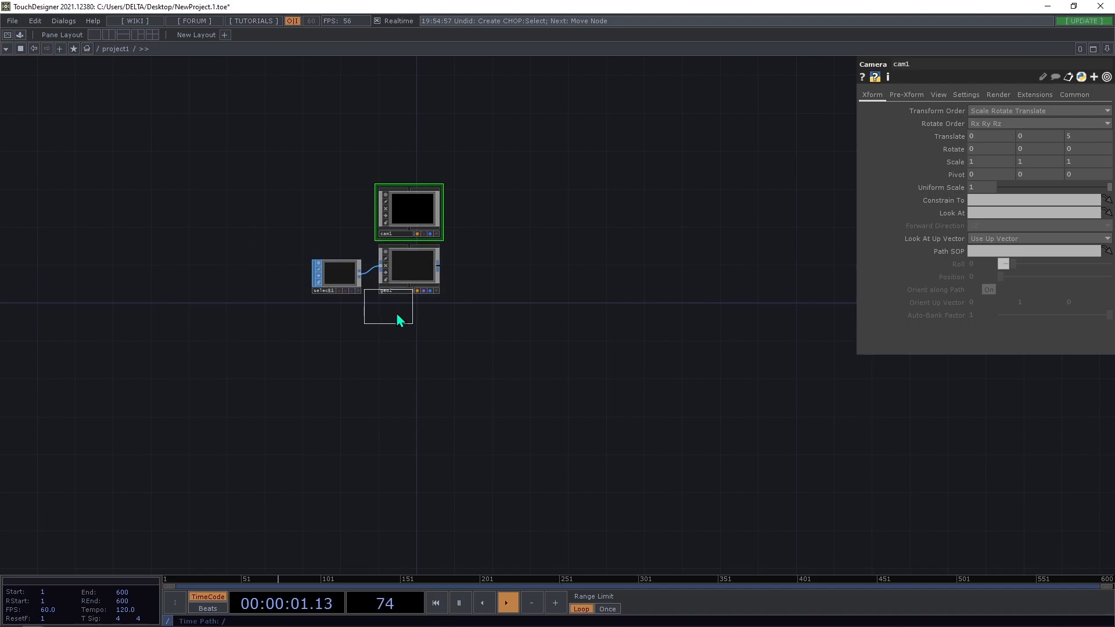
pyautogui.click(409, 321)
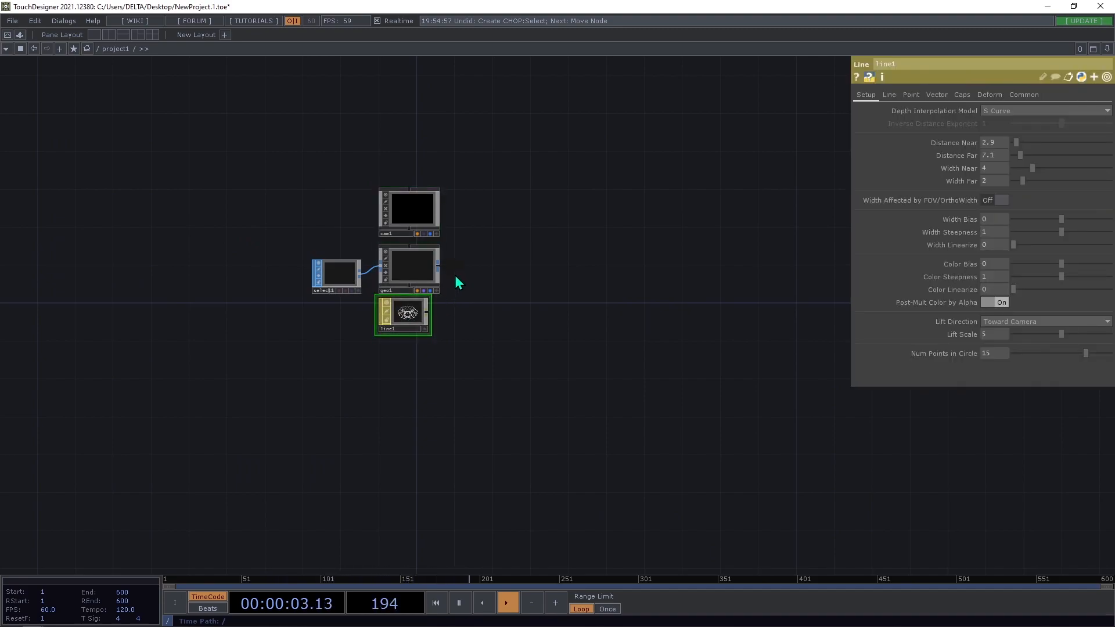
# Add a Render TOP directly beside the Geometry COMP
pyautogui.press('Tab')
pyautogui.write('re')
pyautogui.click(309, 123)
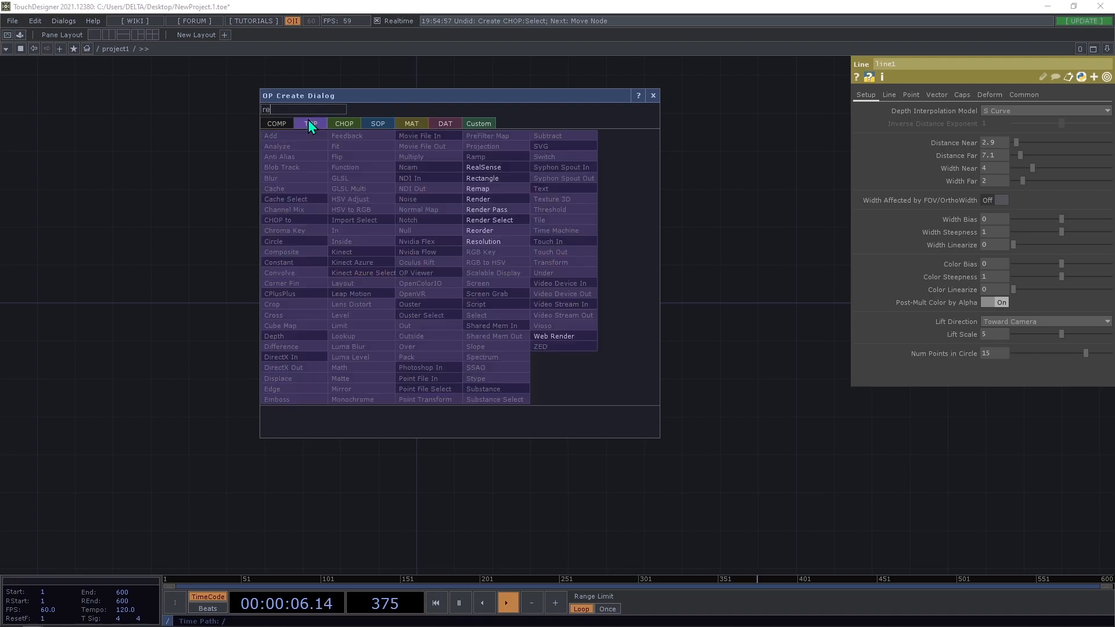
pyautogui.click(483, 200)
pyautogui.click(476, 266)
# Add a Transform TOP after the Render TOP, leaving a gap, with Comp Over Background Color on and a black background of alpha 1
pyautogui.moveTo(543, 310); pyautogui.dragTo(438, 302)
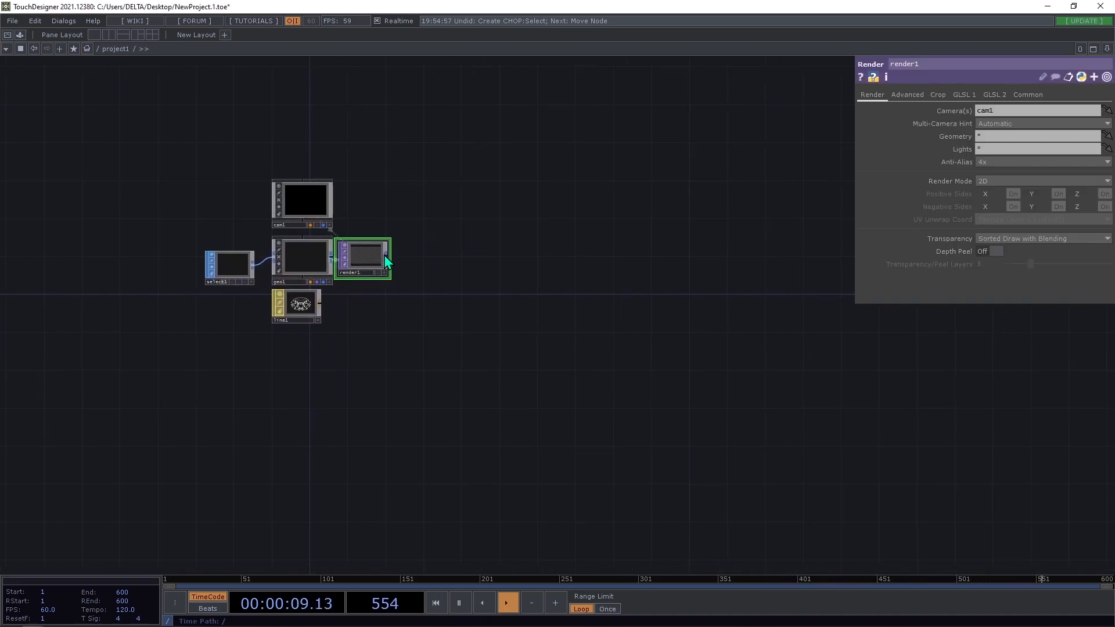
pyautogui.rightClick(385, 256)
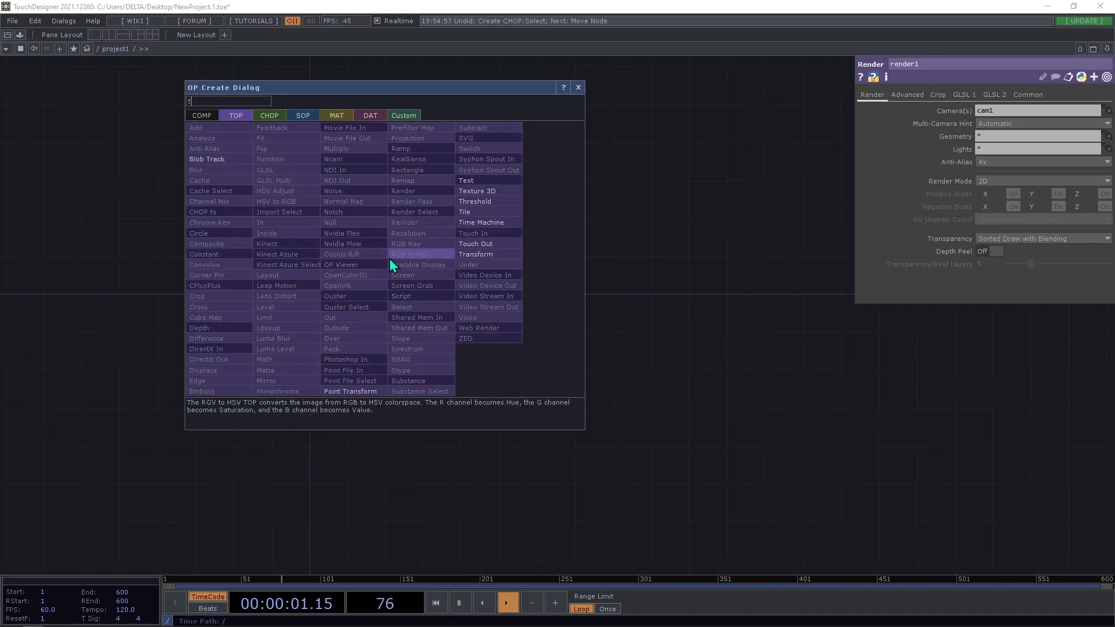
pyautogui.click(454, 253)
pyautogui.click(507, 265)
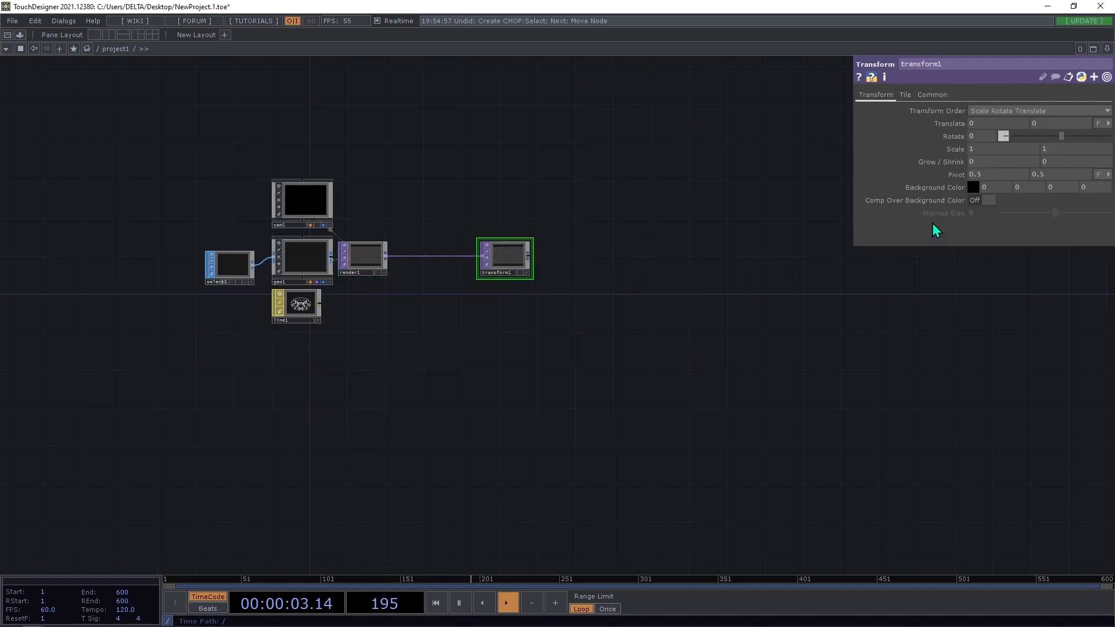
pyautogui.click(981, 201)
pyautogui.moveTo(604, 305); pyautogui.dragTo(454, 308)
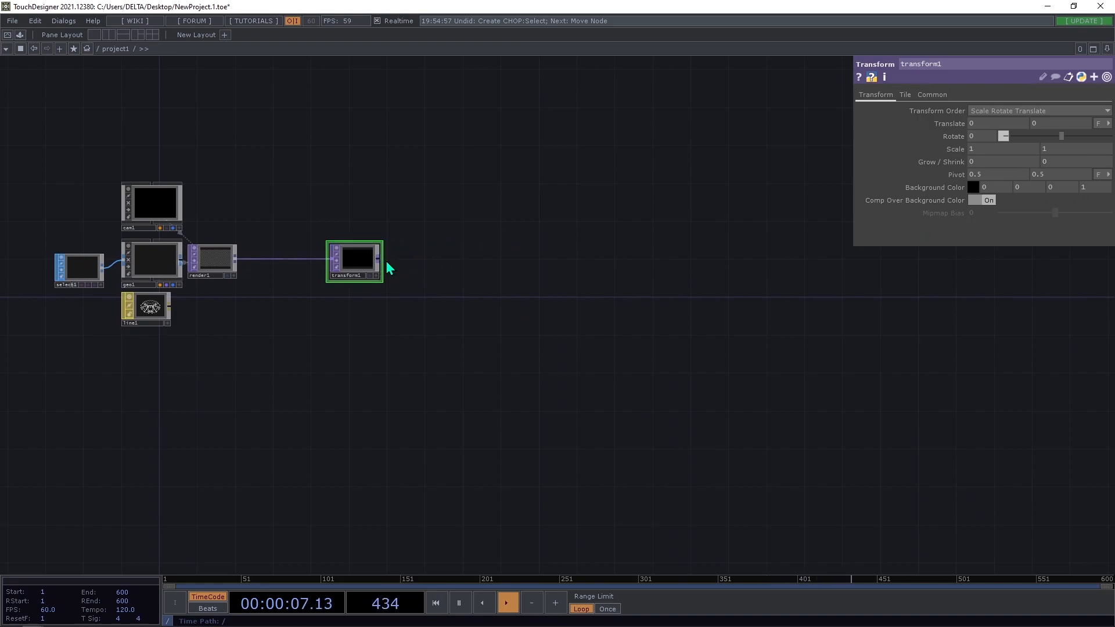
# Add a Null TOP after the Transform TOP, leaving a gap between them
pyautogui.rightClick(380, 265)
pyautogui.write('n')
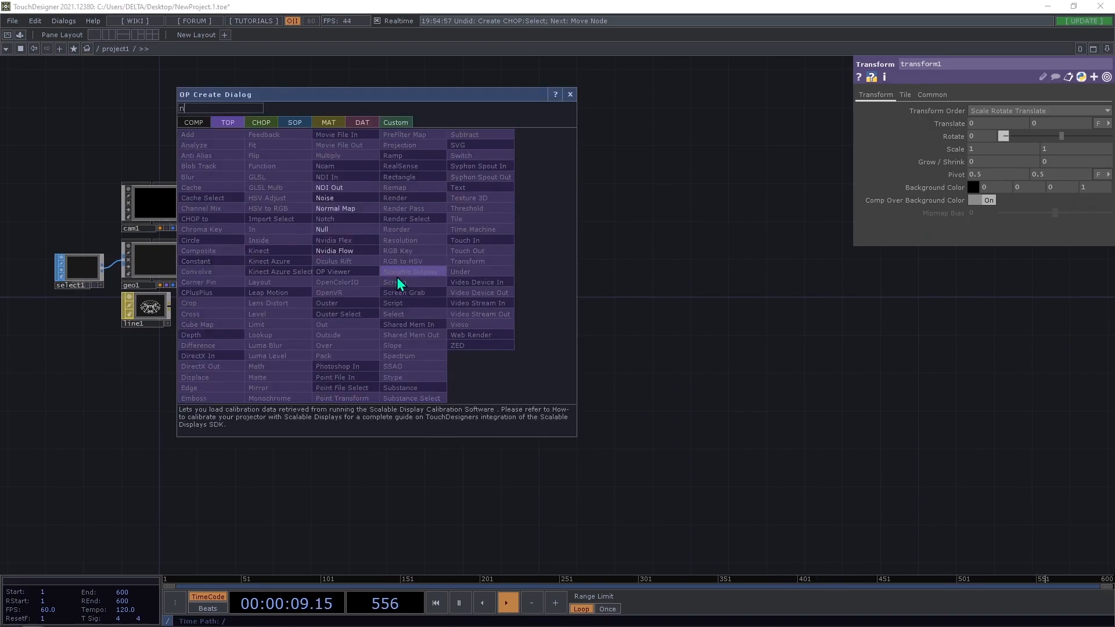
pyautogui.click(322, 229)
pyautogui.click(561, 263)
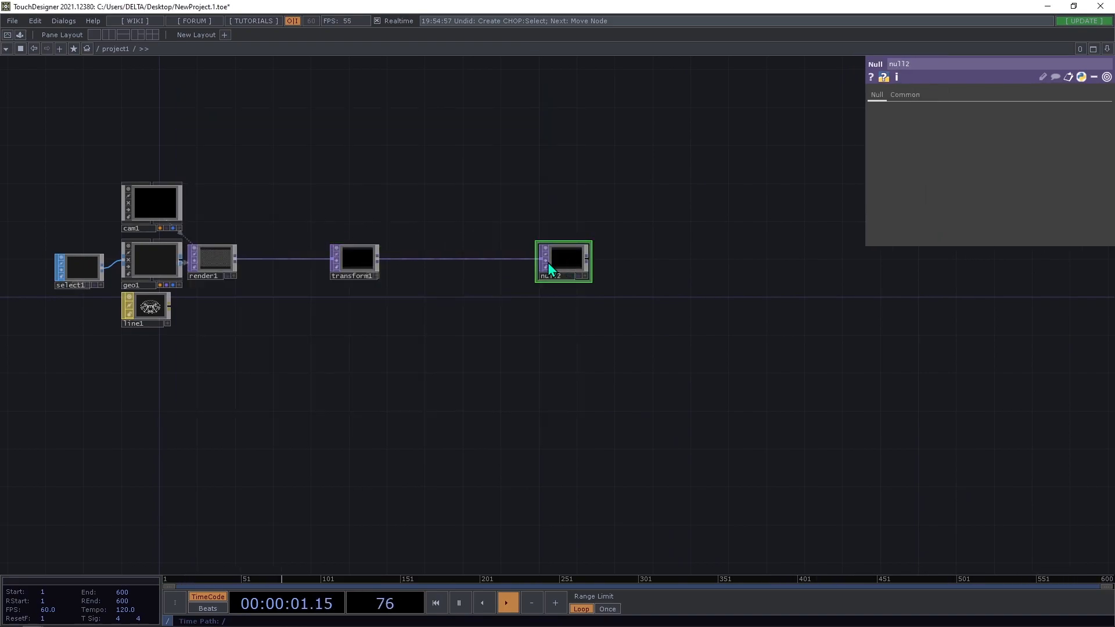
pyautogui.click(557, 273)
# Split the pane side by side, enable display on the final Null TOP, and make the second pane a narrower TOP Viewer
pyautogui.click(1106, 49)
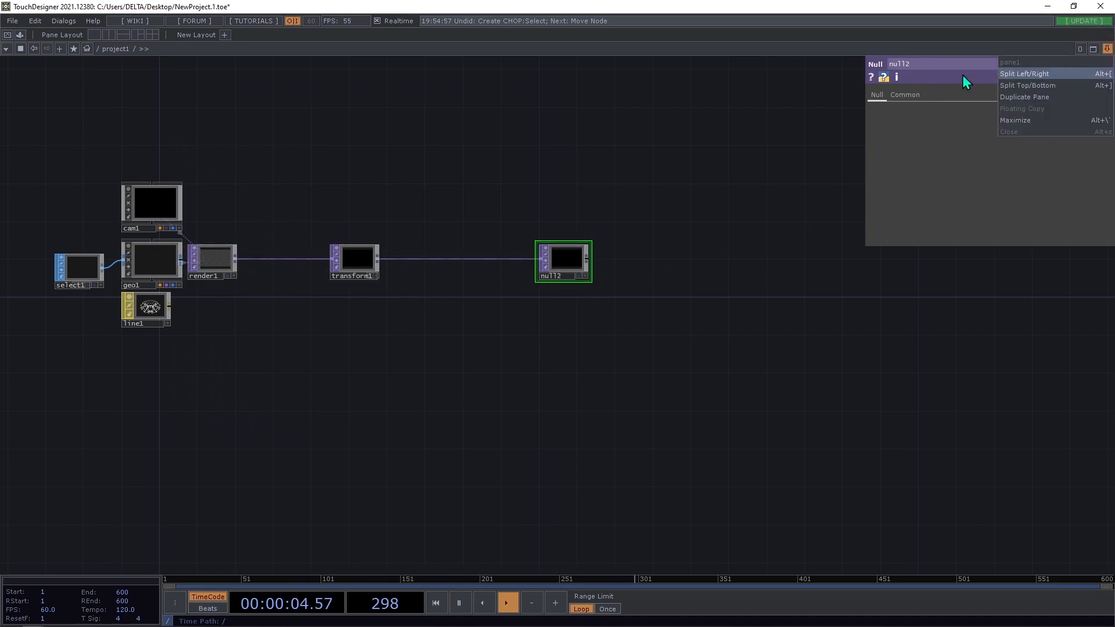
pyautogui.click(1022, 74)
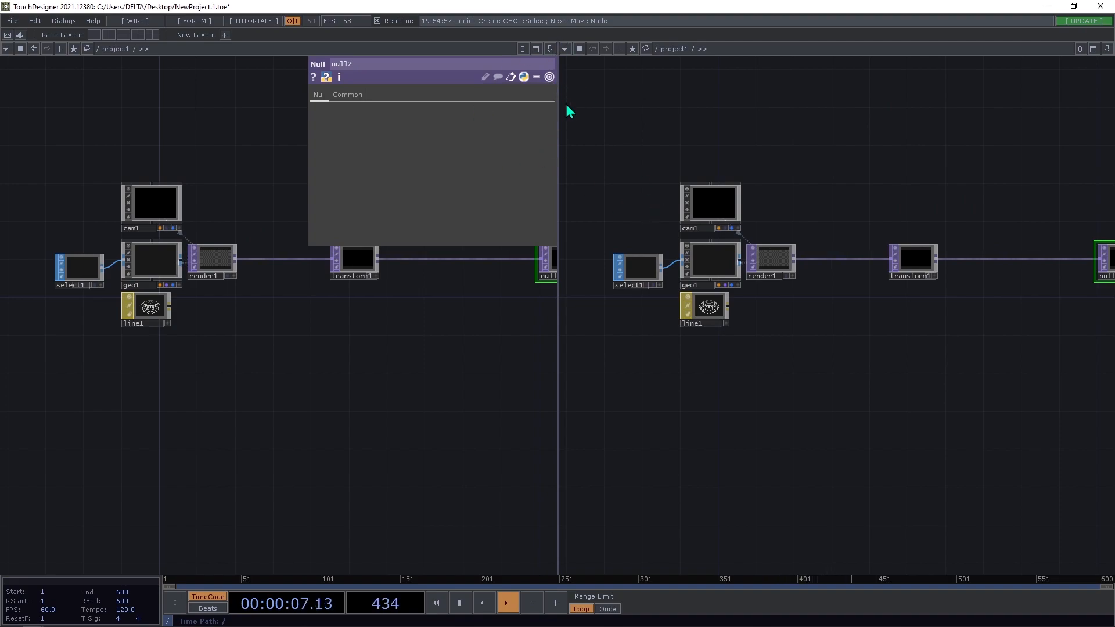
pyautogui.moveTo(1103, 275); pyautogui.dragTo(1013, 261)
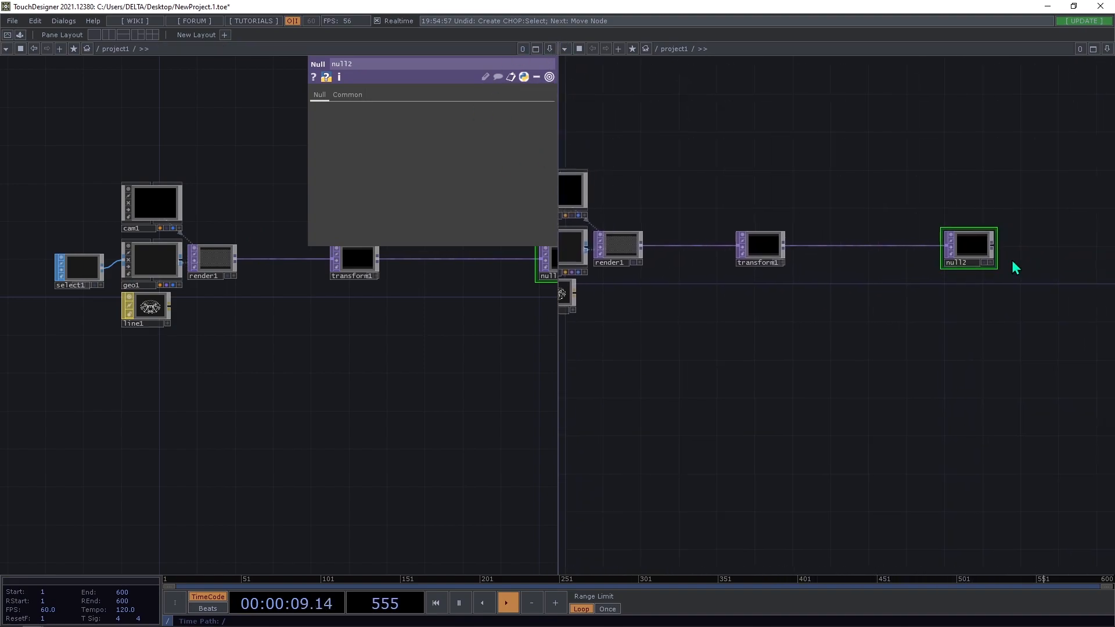
pyautogui.click(976, 262)
pyautogui.click(565, 50)
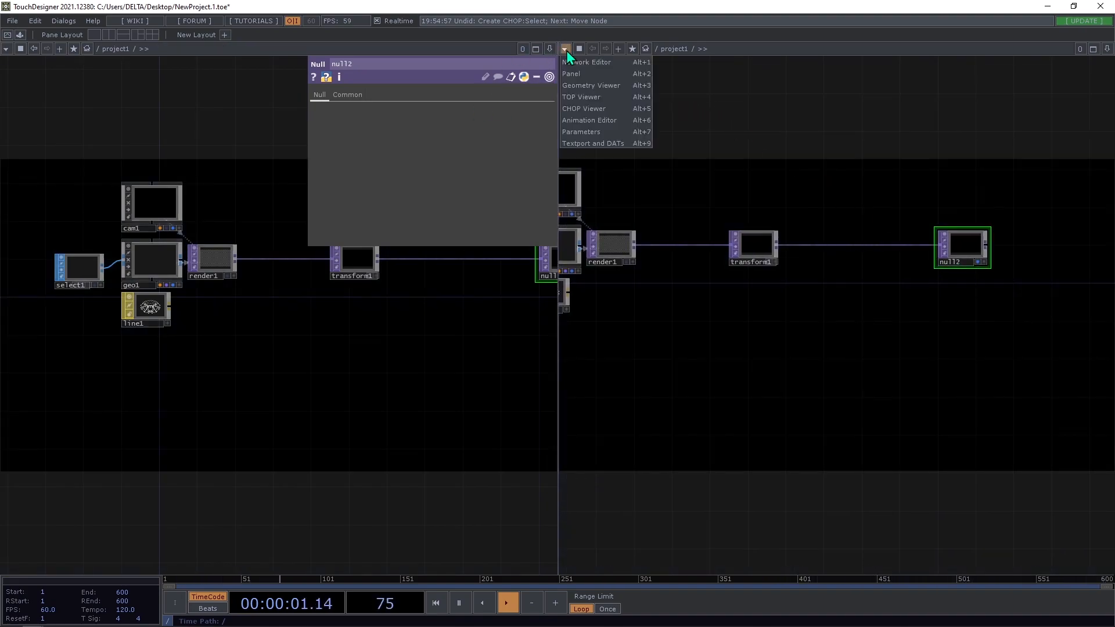
pyautogui.click(598, 99)
pyautogui.moveTo(556, 216); pyautogui.dragTo(783, 250)
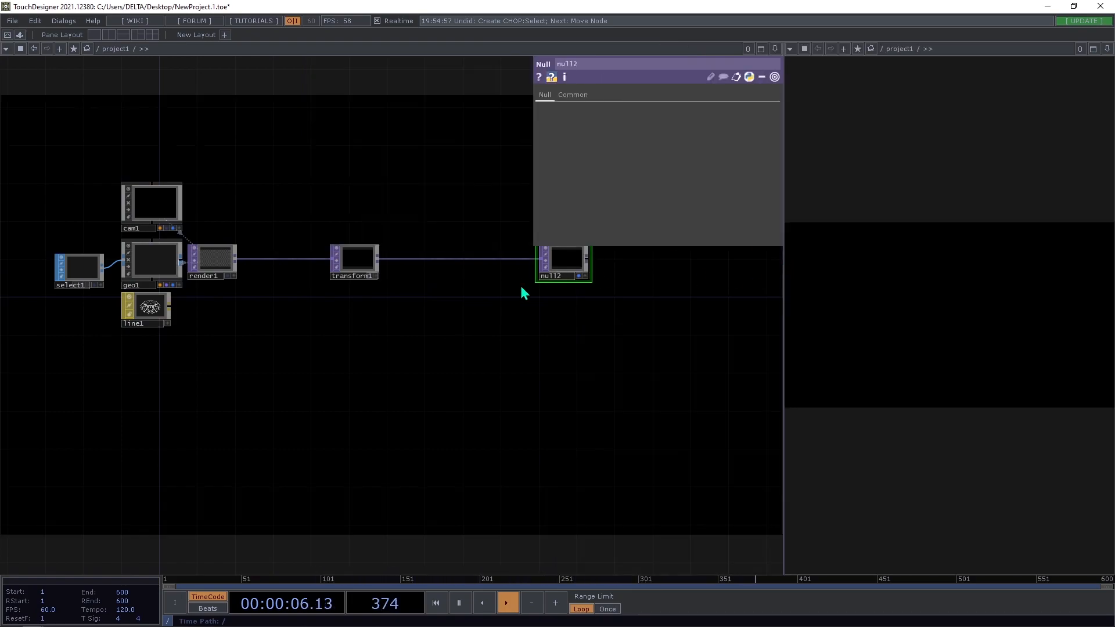
# Turn off Backdrop TOPs in the network display and move the Transform TOP farther from the Render TOP
pyautogui.rightClick(316, 163)
pyautogui.moveTo(353, 196)
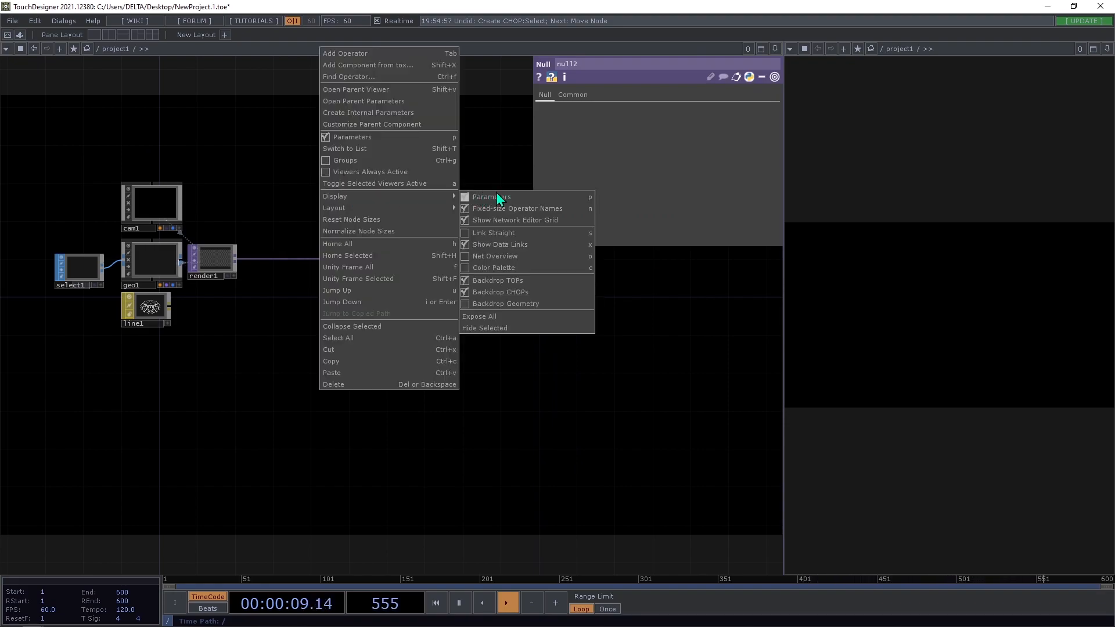
pyautogui.click(511, 282)
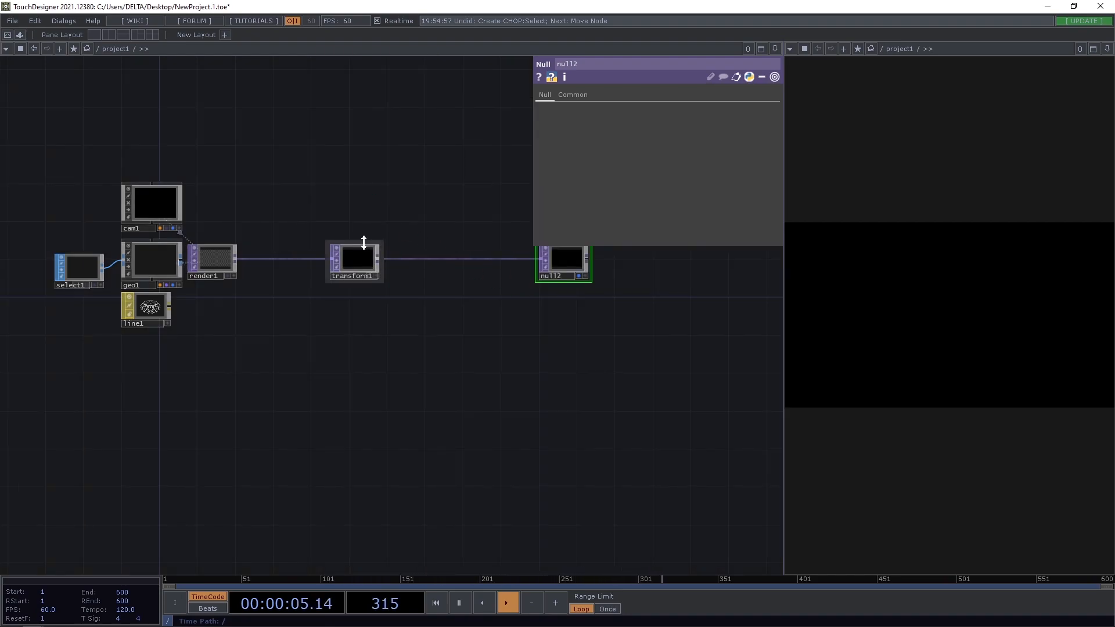
pyautogui.moveTo(365, 269); pyautogui.dragTo(485, 273)
# Set the Render TOP's resolution to 1280 by 1280
pyautogui.click(222, 262)
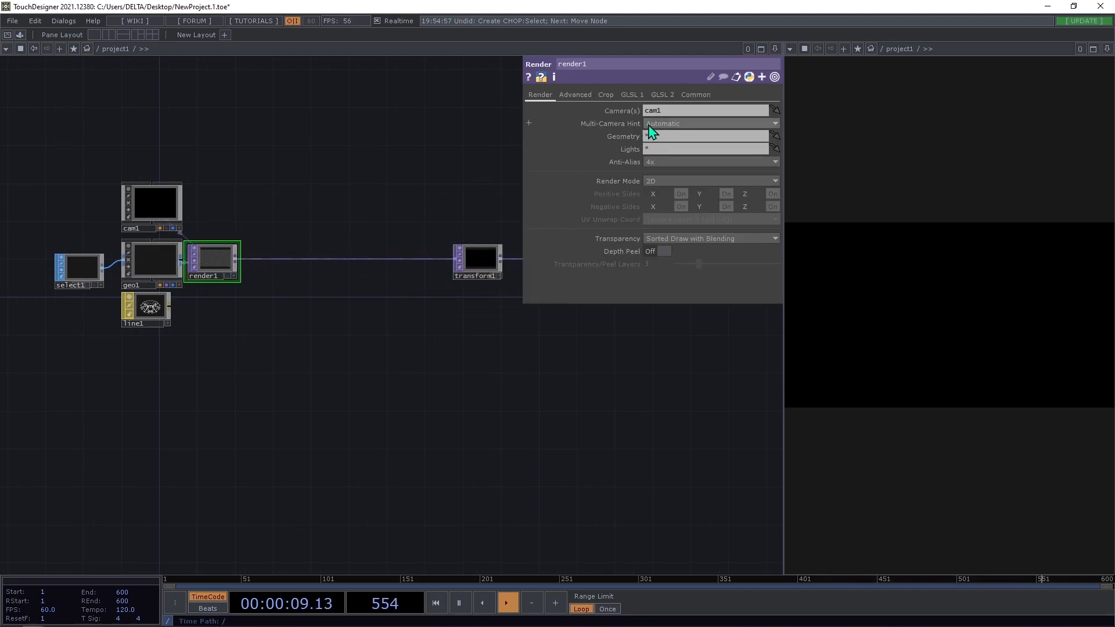
pyautogui.click(696, 95)
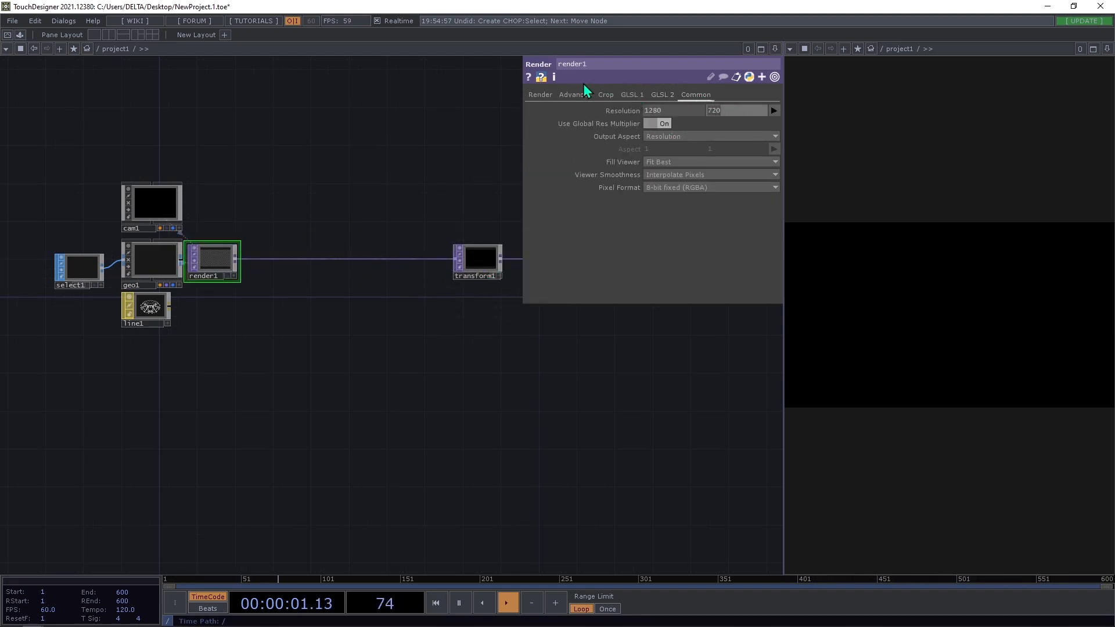
pyautogui.scroll(3, 173, 241)
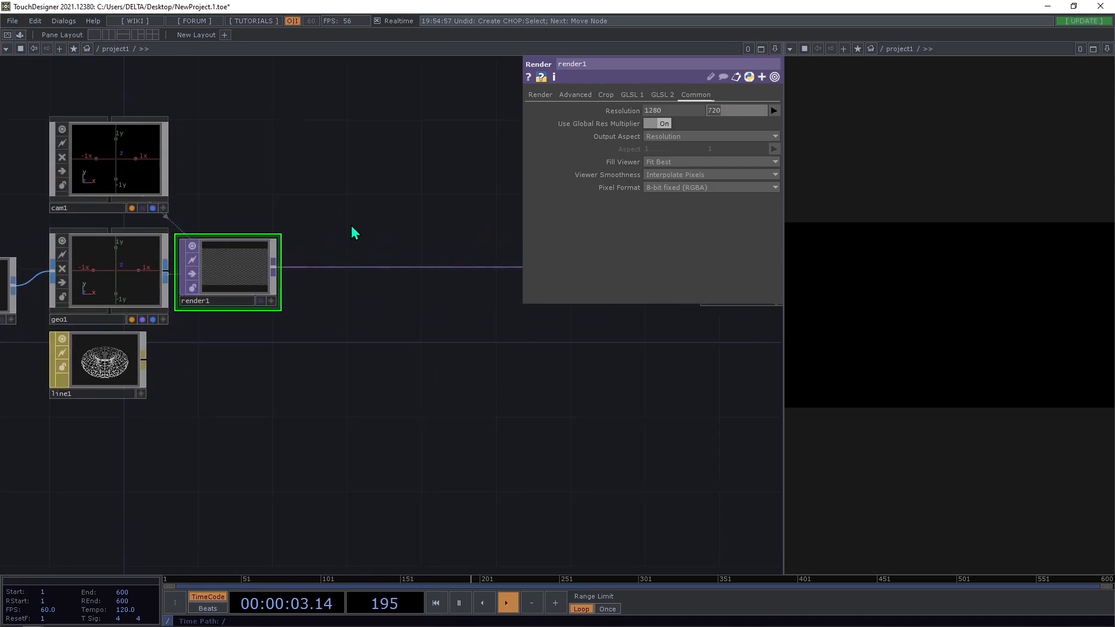
pyautogui.write('1280')
pyautogui.press('Return')
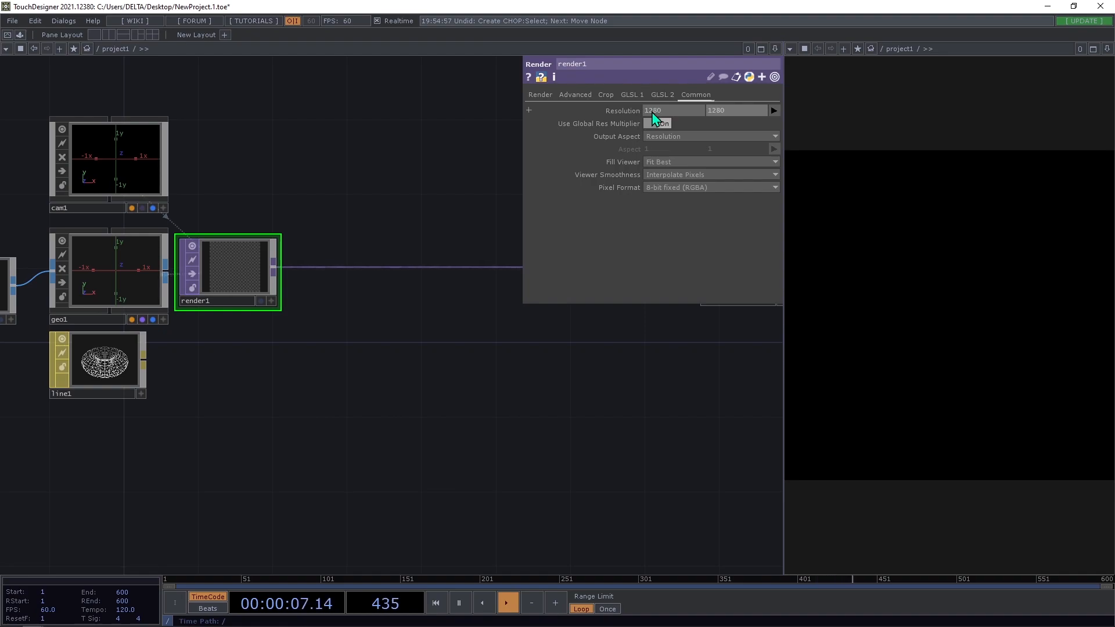
# Move the noise, merge and null CHOPs together as a group, and place the Null CHOP slightly apart from the Merge CHOP
pyautogui.scroll(-5, 331, 326)
pyautogui.scroll(3, 325, 336)
pyautogui.scroll(-10, 406, 398)
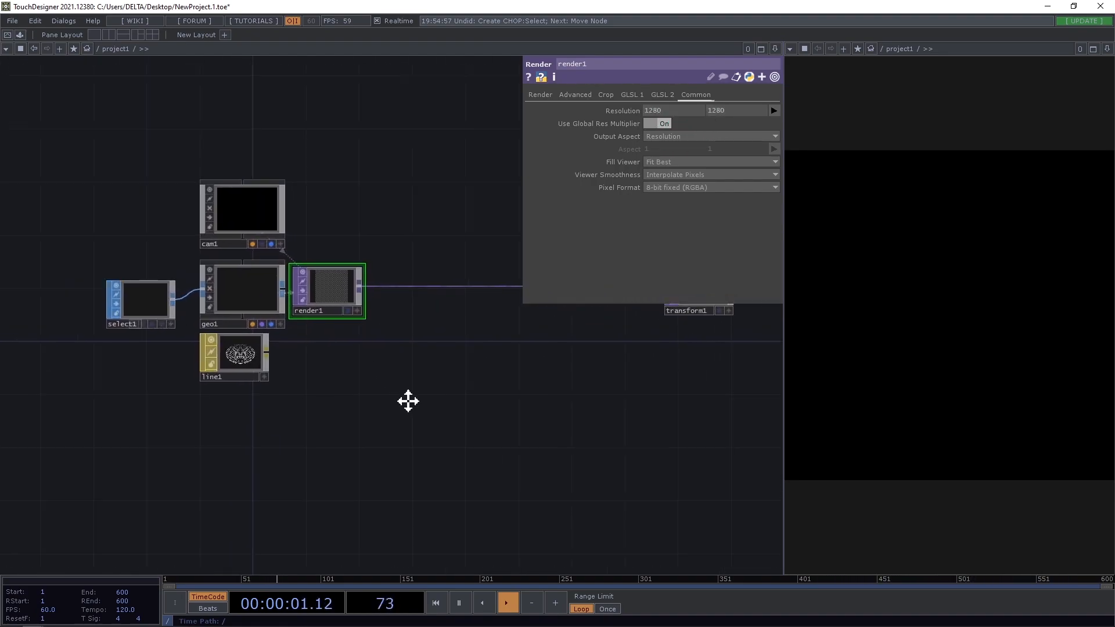
pyautogui.scroll(7, 185, 353)
pyautogui.moveTo(172, 366); pyautogui.dragTo(304, 355)
pyautogui.moveTo(317, 370); pyautogui.dragTo(120, 279, button='right')
pyautogui.moveTo(257, 309); pyautogui.dragTo(432, 328)
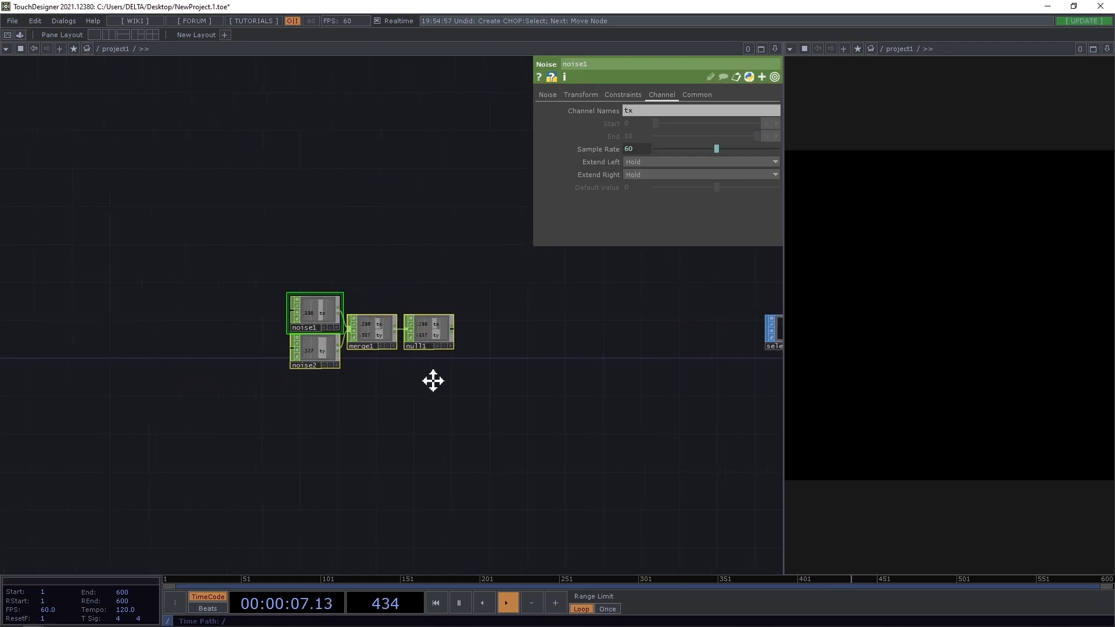
pyautogui.moveTo(457, 381); pyautogui.dragTo(349, 388)
pyautogui.scroll(6, 347, 333)
pyautogui.click(312, 354)
pyautogui.scroll(-4, 281, 359)
pyautogui.moveTo(280, 359); pyautogui.dragTo(296, 358)
pyautogui.scroll(-6, 298, 361)
pyautogui.scroll(4, 303, 360)
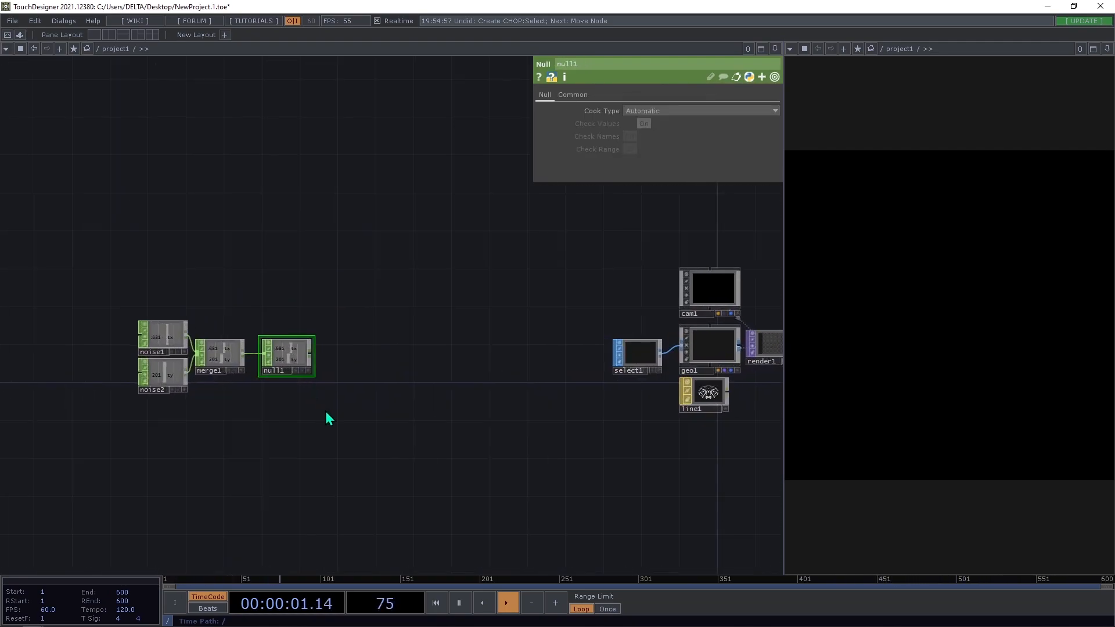
# Create a CHOP to SOP from the Null CHOP's output and place it directly above the Null CHOP
pyautogui.scroll(3, 283, 364)
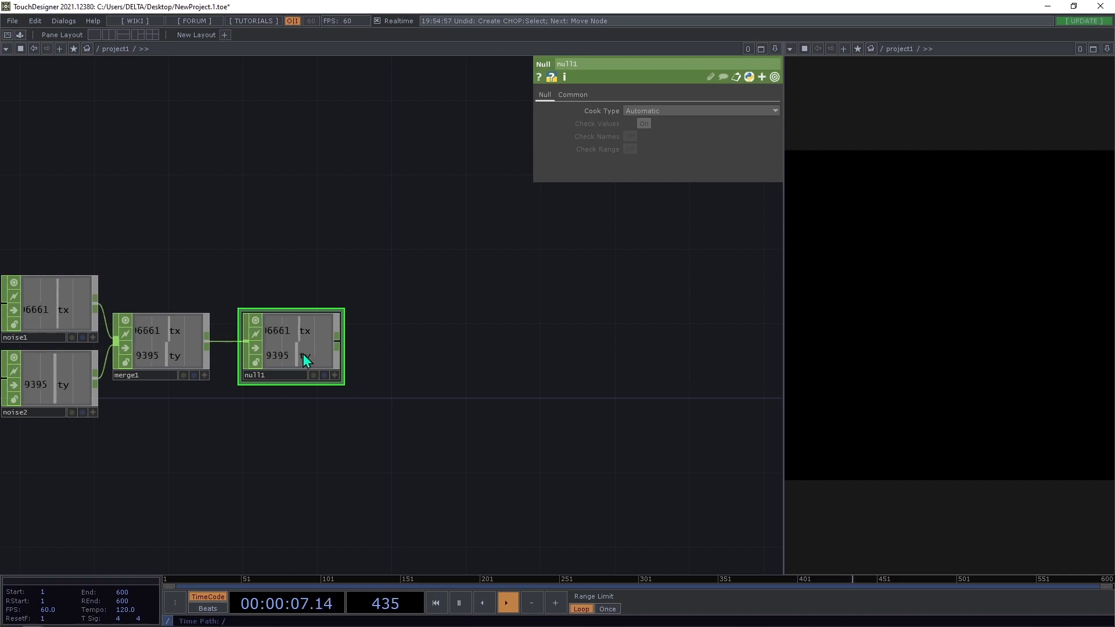
pyautogui.rightClick(336, 349)
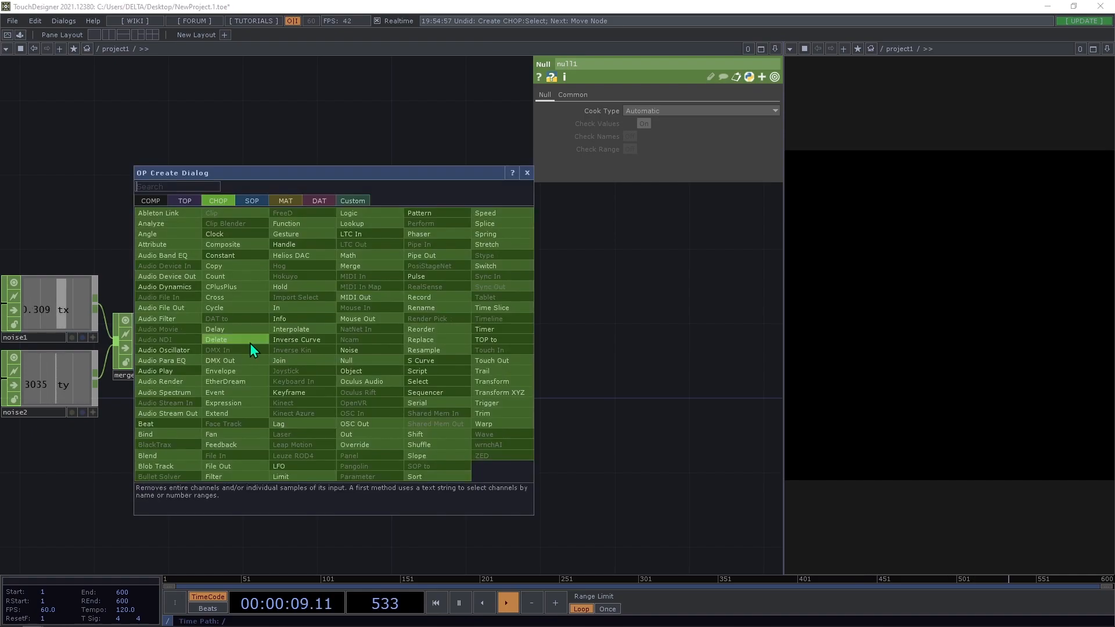
pyautogui.click(253, 204)
pyautogui.click(171, 215)
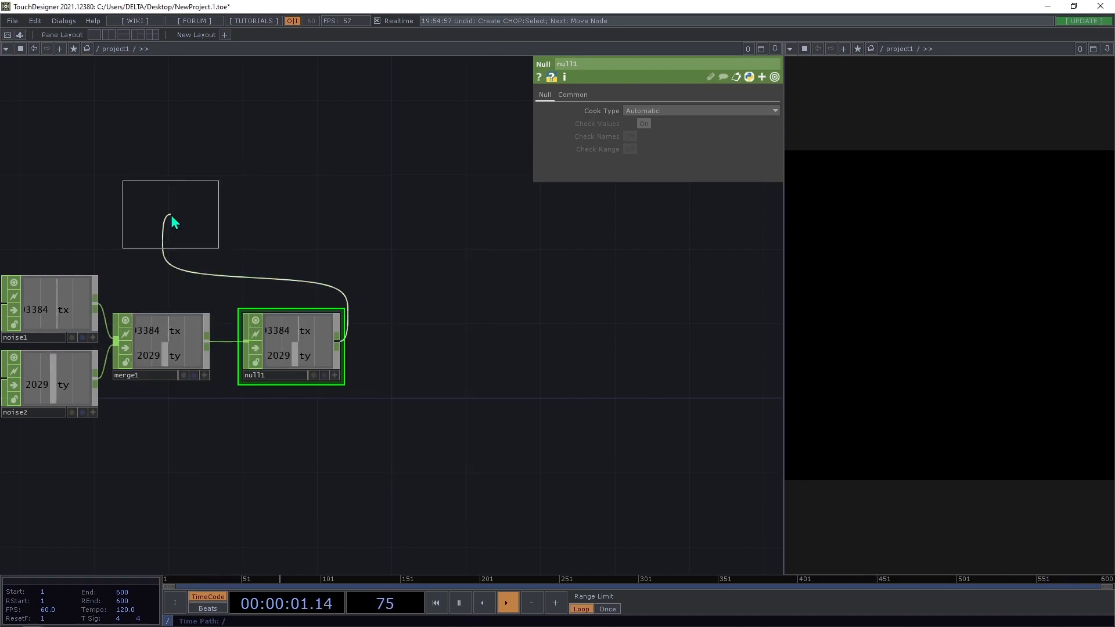
pyautogui.click(288, 262)
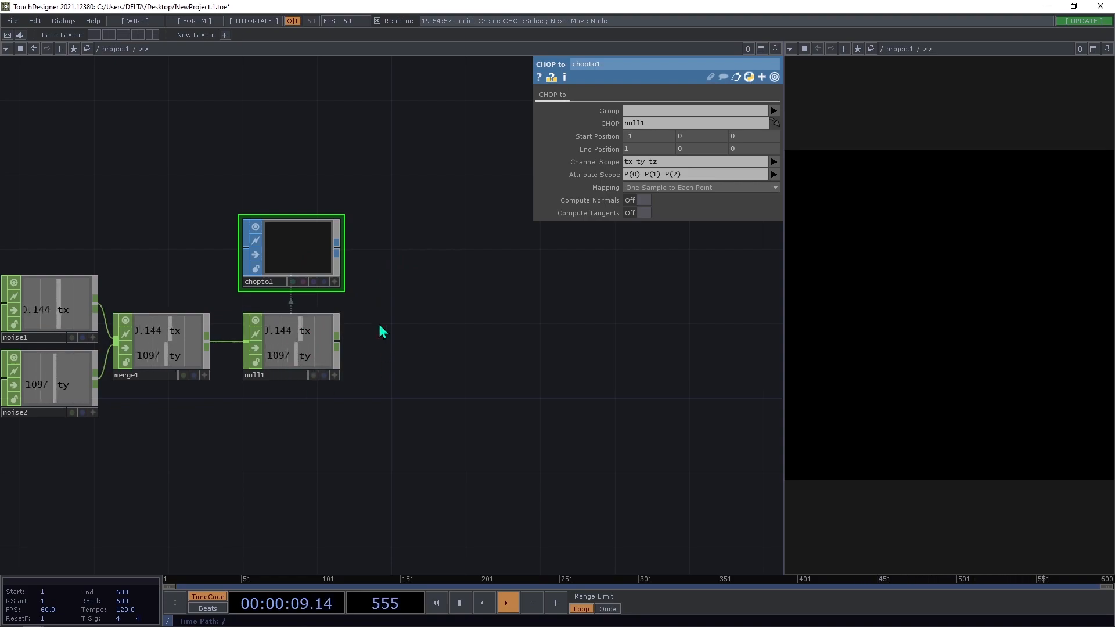
# Reduce the CHOP to SOP's Channel Scope to tx ty
pyautogui.scroll(-4, 436, 301)
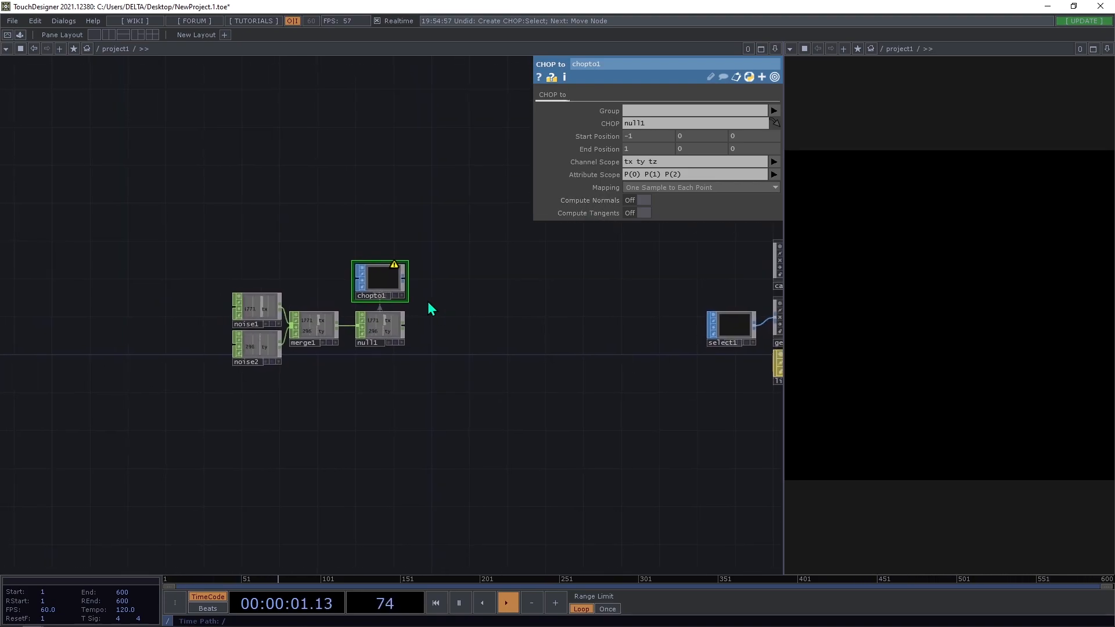
pyautogui.scroll(3, 383, 278)
pyautogui.scroll(4, 410, 284)
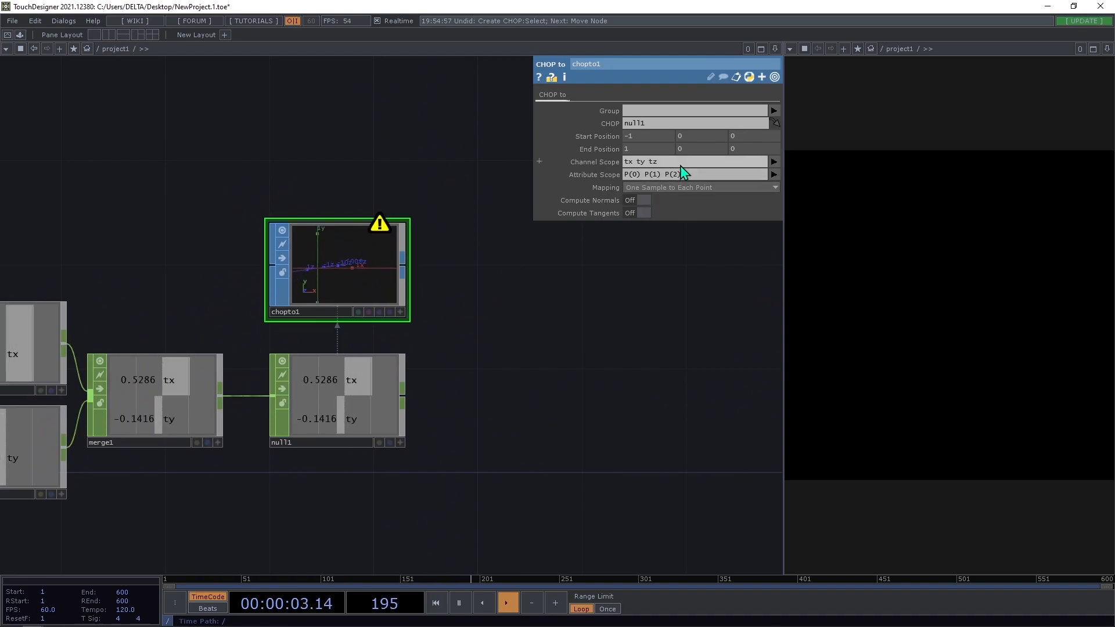
pyautogui.press('BackSpace')
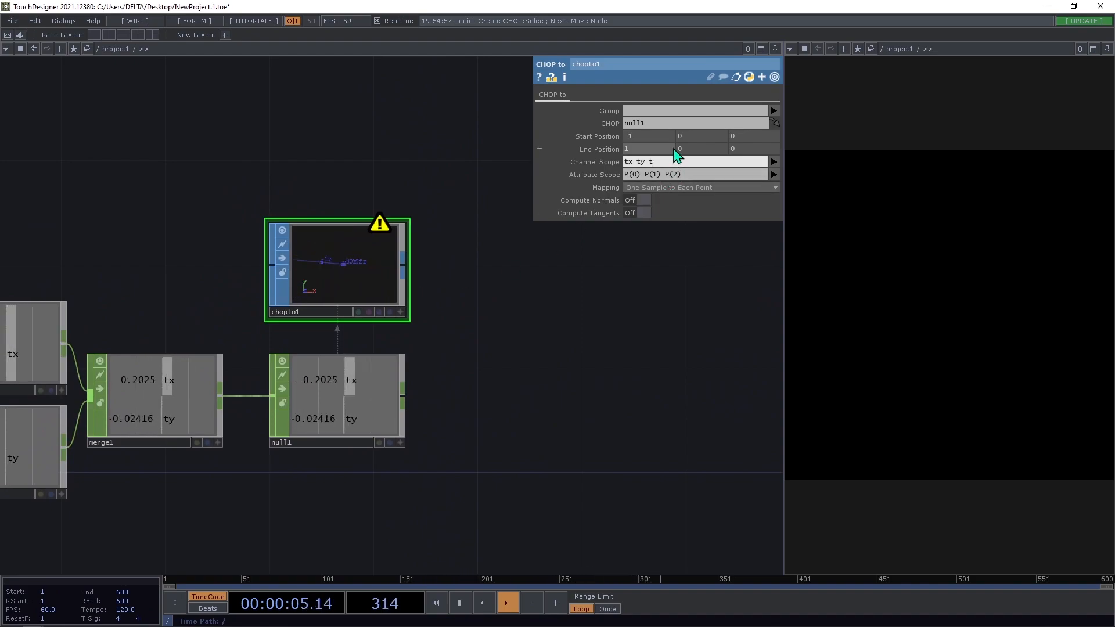
pyautogui.press('BackSpace')
pyautogui.press('BackSpace')
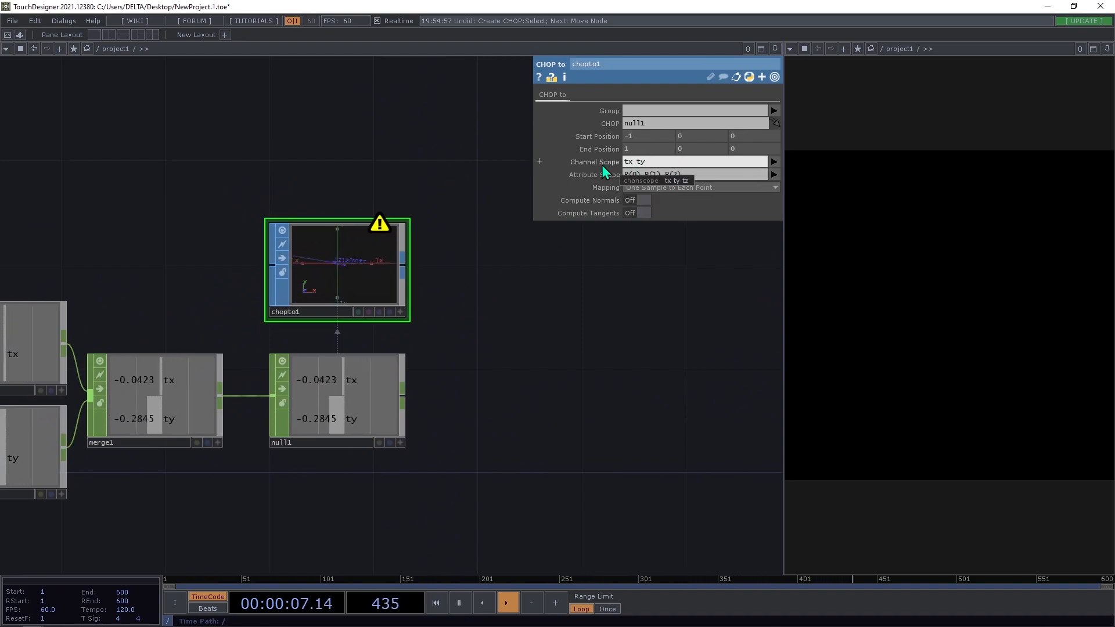
pyautogui.press('Return')
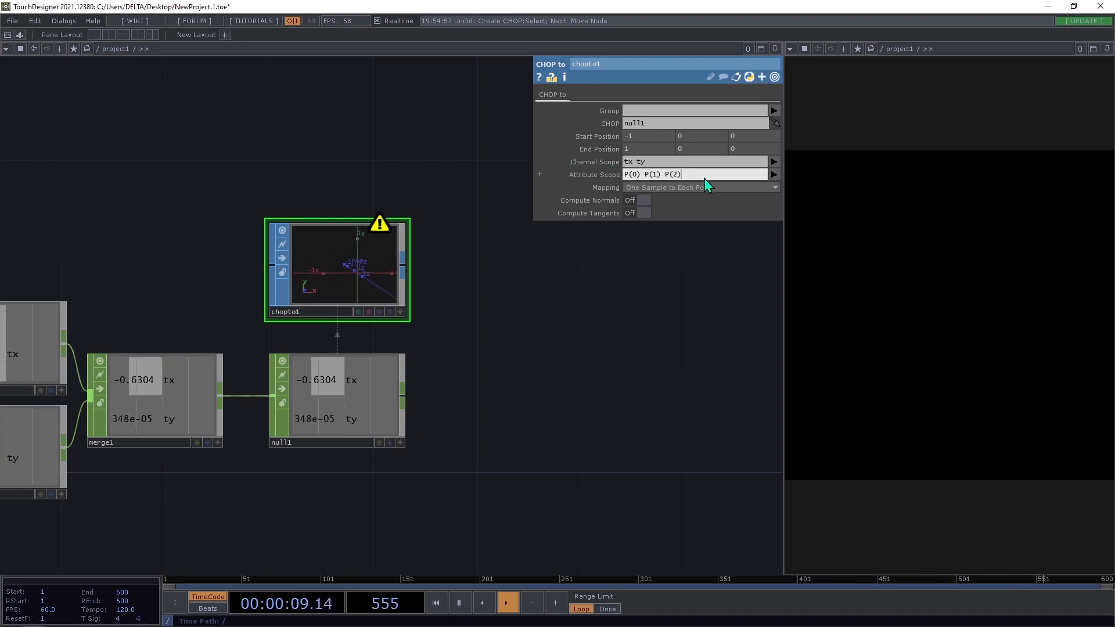
# Reduce the CHOP to SOP's Attribute Scope to P(0) P(1)
pyautogui.press('BackSpace')
pyautogui.press('BackSpace')
pyautogui.press('BackSpace')
pyautogui.press('BackSpace')
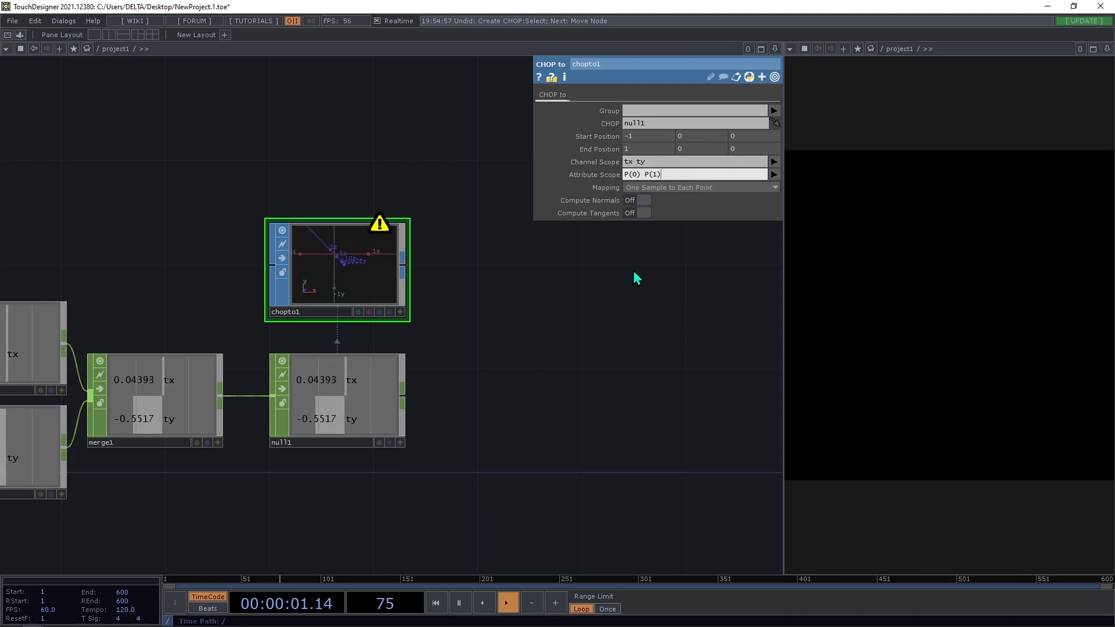
pyautogui.press('Return')
# Set the CHOP to SOP as the source of the Select SOP that feeds the Geometry COMP
pyautogui.moveTo(473, 342); pyautogui.dragTo(395, 342, button='middle')
pyautogui.moveTo(447, 343); pyautogui.dragTo(339, 336)
pyautogui.moveTo(363, 386); pyautogui.dragTo(309, 345)
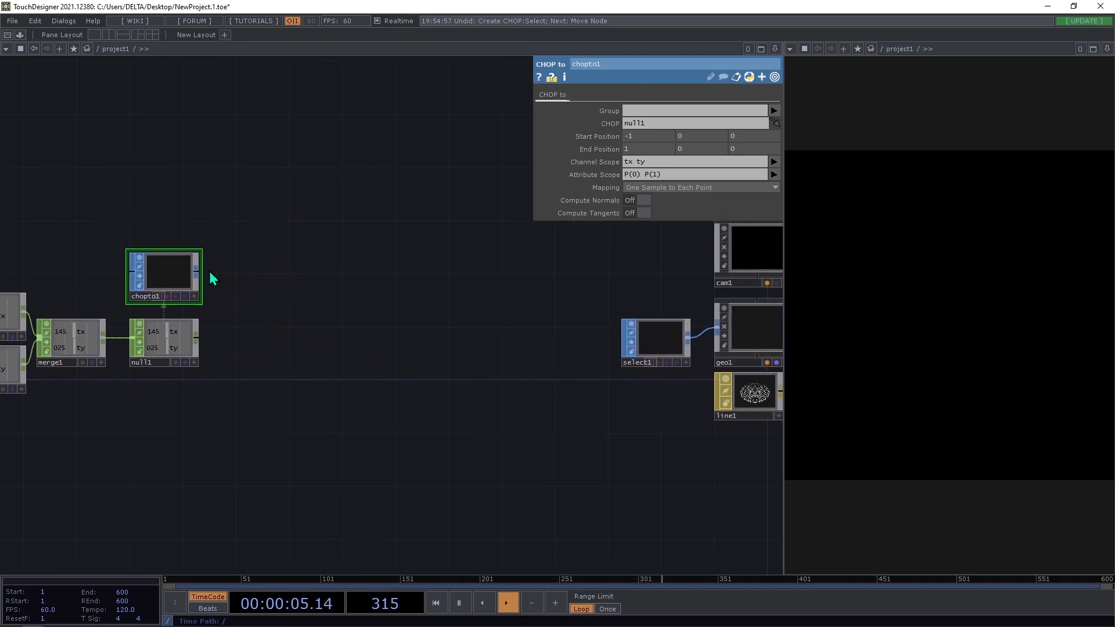
pyautogui.moveTo(162, 282)
pyautogui.mouseDown()
pyautogui.moveTo(611, 348)
pyautogui.moveTo(655, 343)
pyautogui.mouseUp()
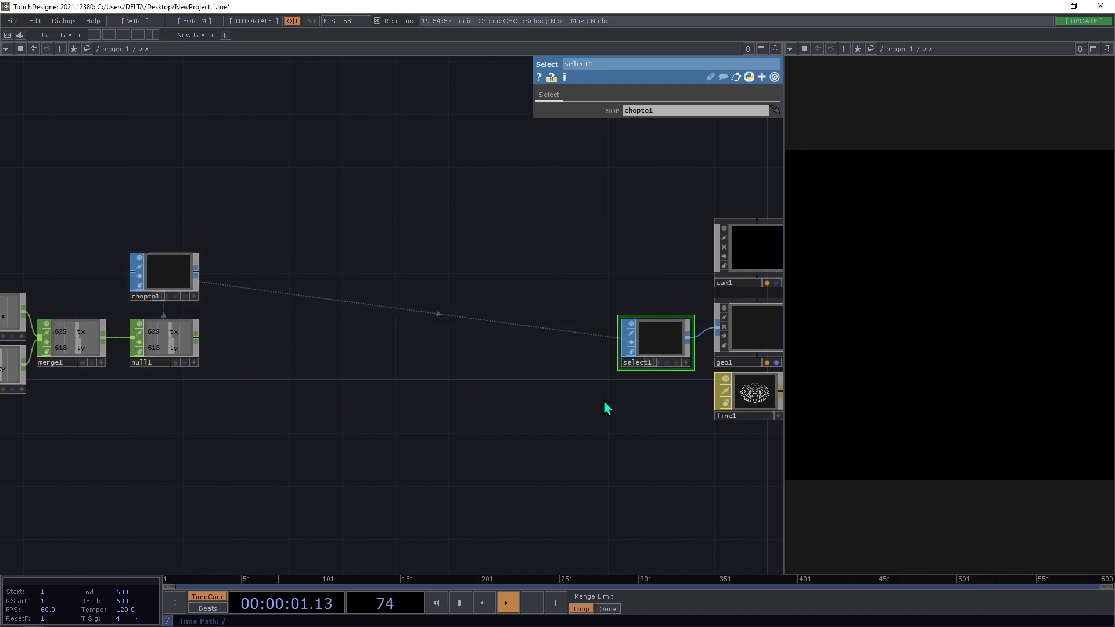
pyautogui.moveTo(628, 402); pyautogui.dragTo(472, 400)
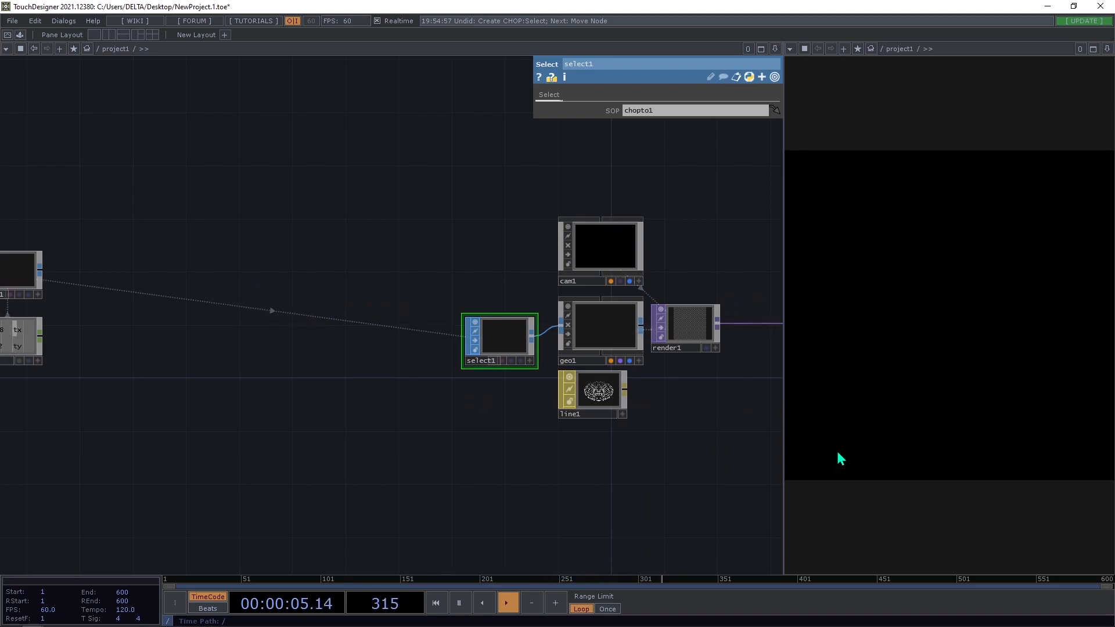
# Move the Null CHOP and the CHOP to SOP together farther away from the Merge CHOP
pyautogui.moveTo(187, 458); pyautogui.dragTo(445, 426)
pyautogui.moveTo(443, 378); pyautogui.dragTo(274, 237, button='right')
pyautogui.moveTo(275, 238); pyautogui.dragTo(371, 242)
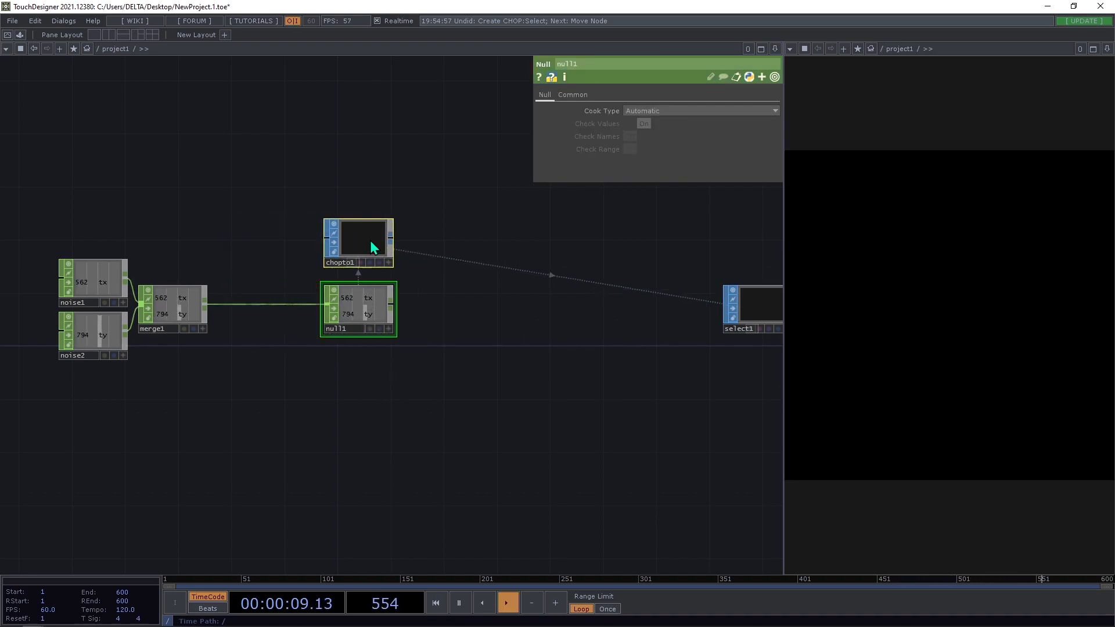
# Insert a Trail CHOP on the wire between the Merge CHOP and the Null CHOP
pyautogui.moveTo(646, 418); pyautogui.dragTo(512, 468)
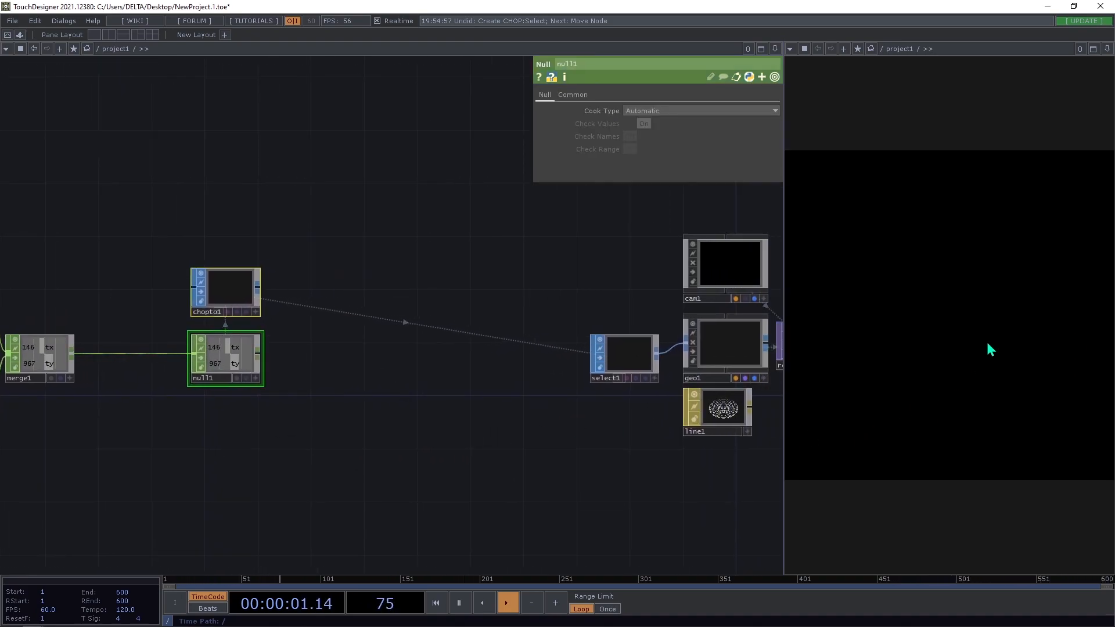
pyautogui.moveTo(342, 399); pyautogui.dragTo(583, 363)
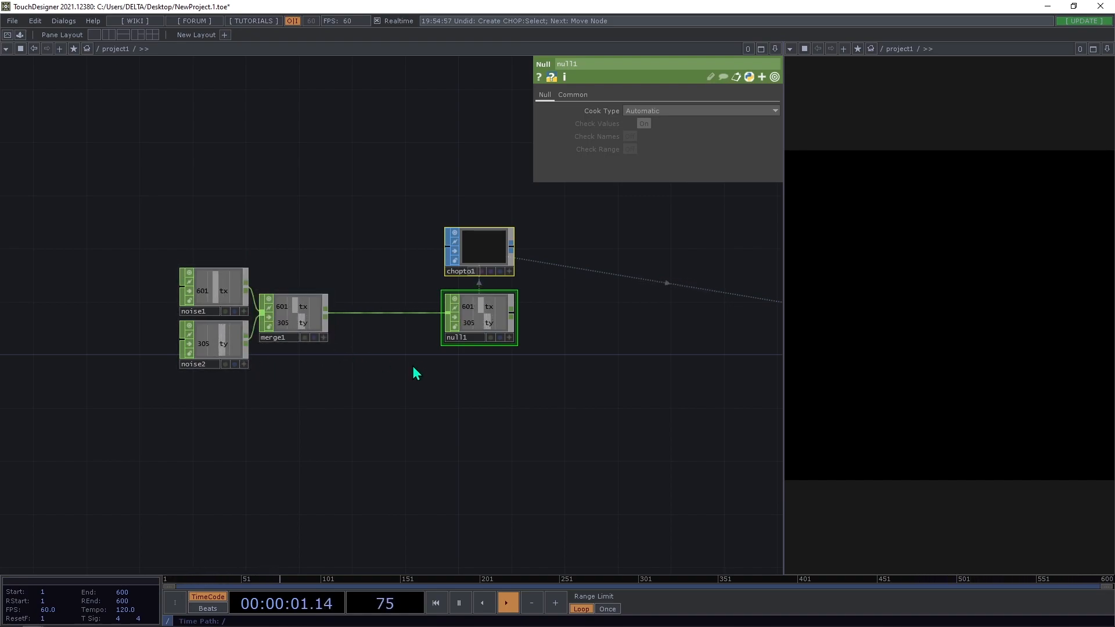
pyautogui.moveTo(414, 363); pyautogui.dragTo(361, 398)
pyautogui.moveTo(557, 384); pyautogui.dragTo(408, 409)
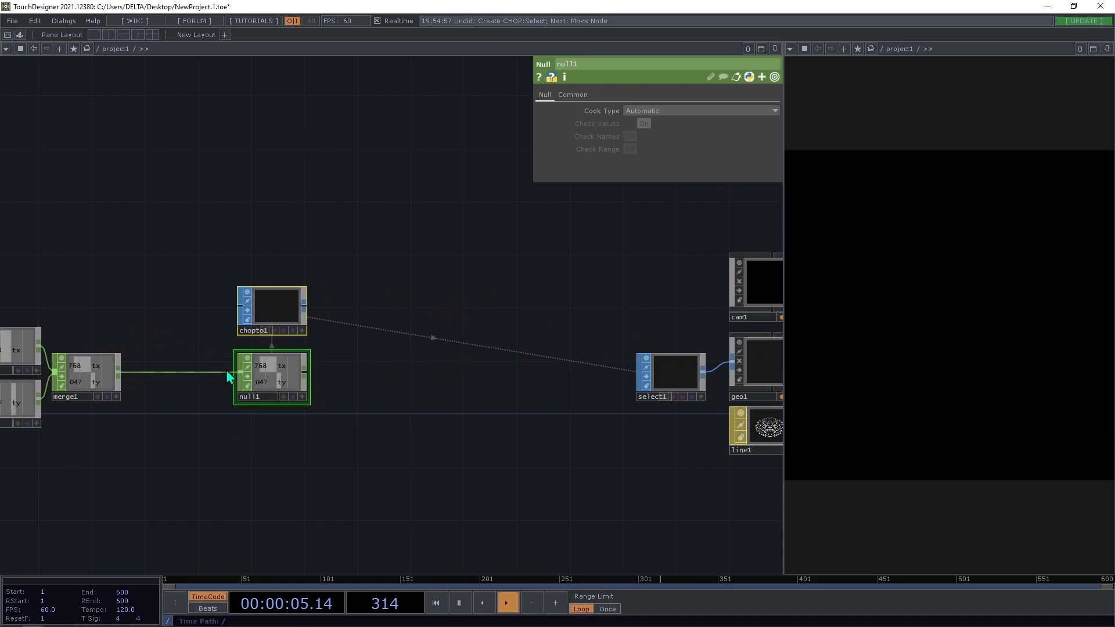
pyautogui.rightClick(204, 371)
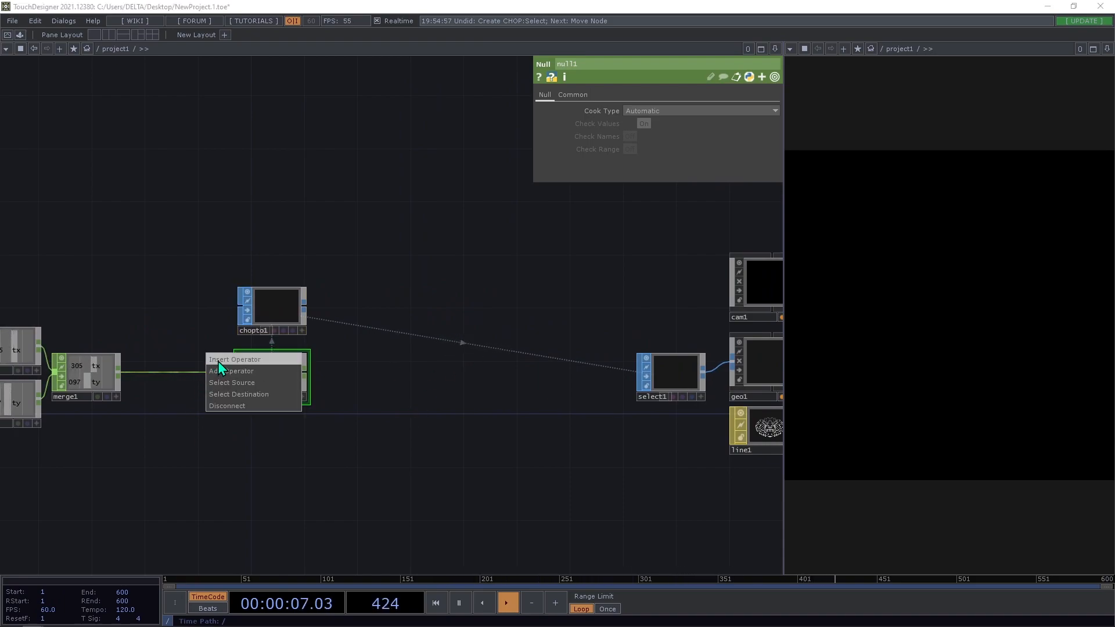
pyautogui.click(219, 361)
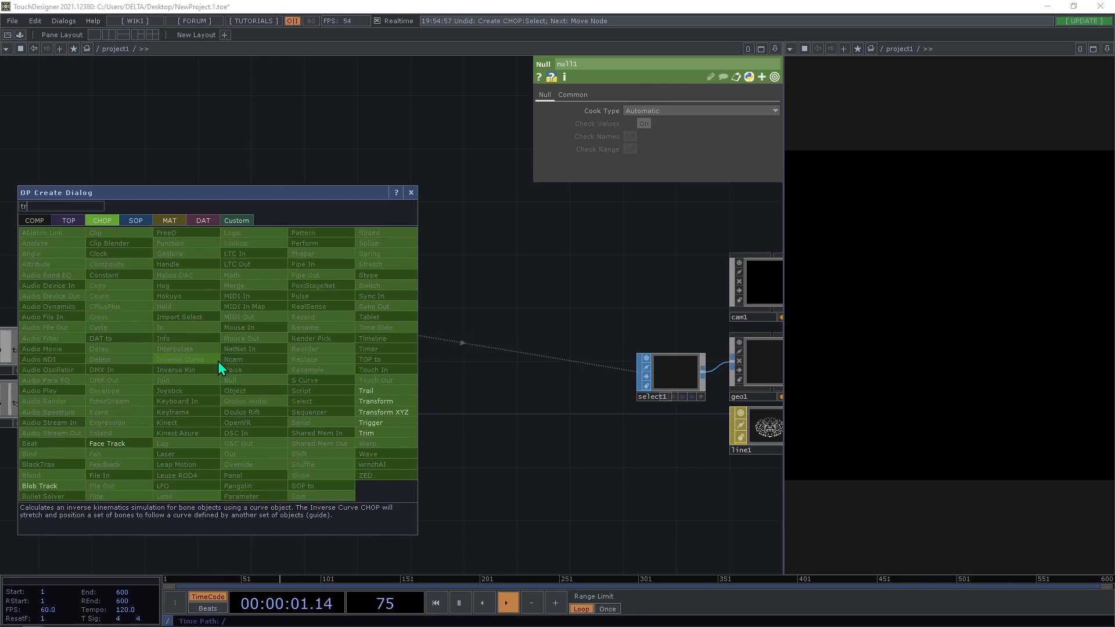
pyautogui.click(385, 400)
pyautogui.moveTo(238, 447); pyautogui.dragTo(332, 465)
# Examine the Trail CHOP's channel curves and the line they draw in the CHOP to SOP viewer
pyautogui.scroll(2, 255, 378)
pyautogui.moveTo(263, 343); pyautogui.dragTo(322, 296)
pyautogui.scroll(2, 372, 366)
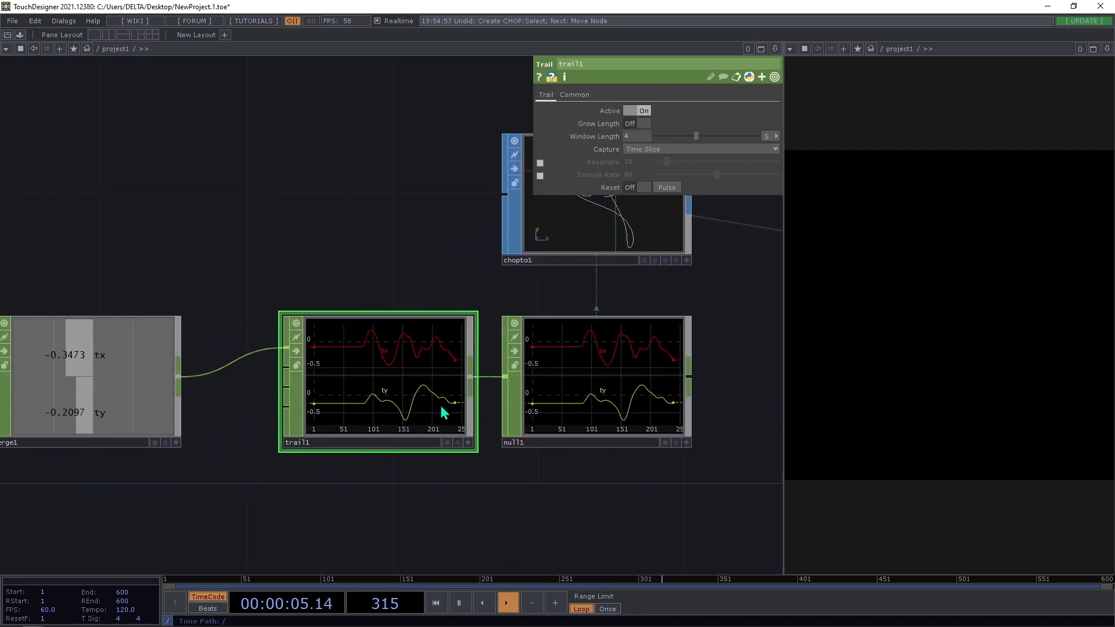
pyautogui.scroll(-3, 482, 325)
pyautogui.scroll(4, 500, 291)
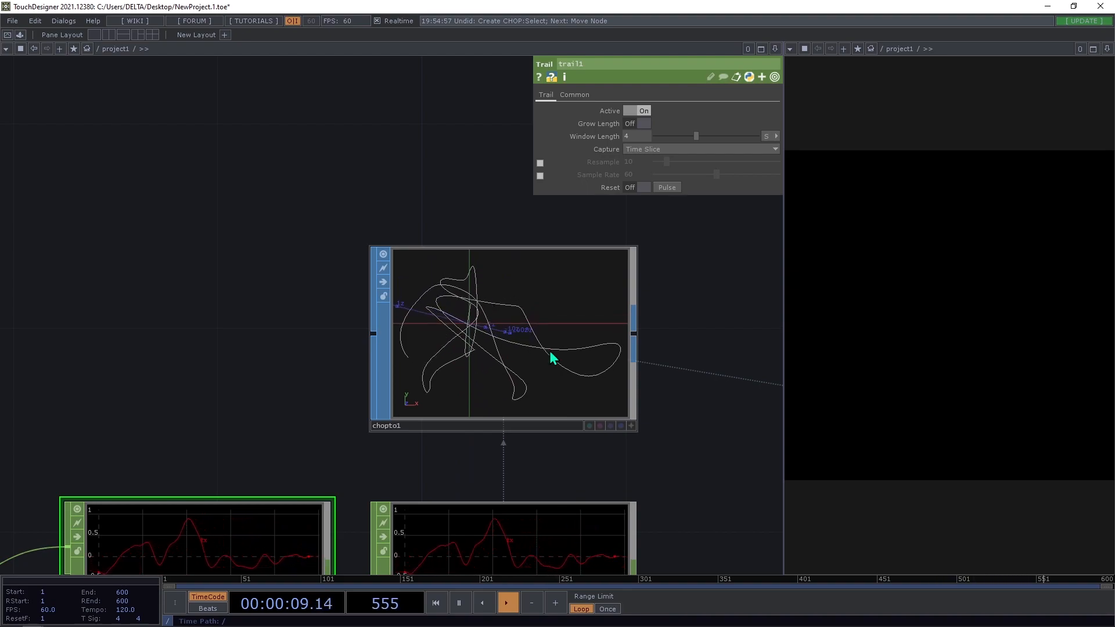
pyautogui.click(632, 426)
pyautogui.moveTo(493, 367)
pyautogui.mouseDown()
pyautogui.moveTo(558, 352)
pyautogui.moveTo(497, 341)
pyautogui.moveTo(493, 365)
pyautogui.mouseUp()
pyautogui.click(631, 426)
pyautogui.scroll(-5, 374, 353)
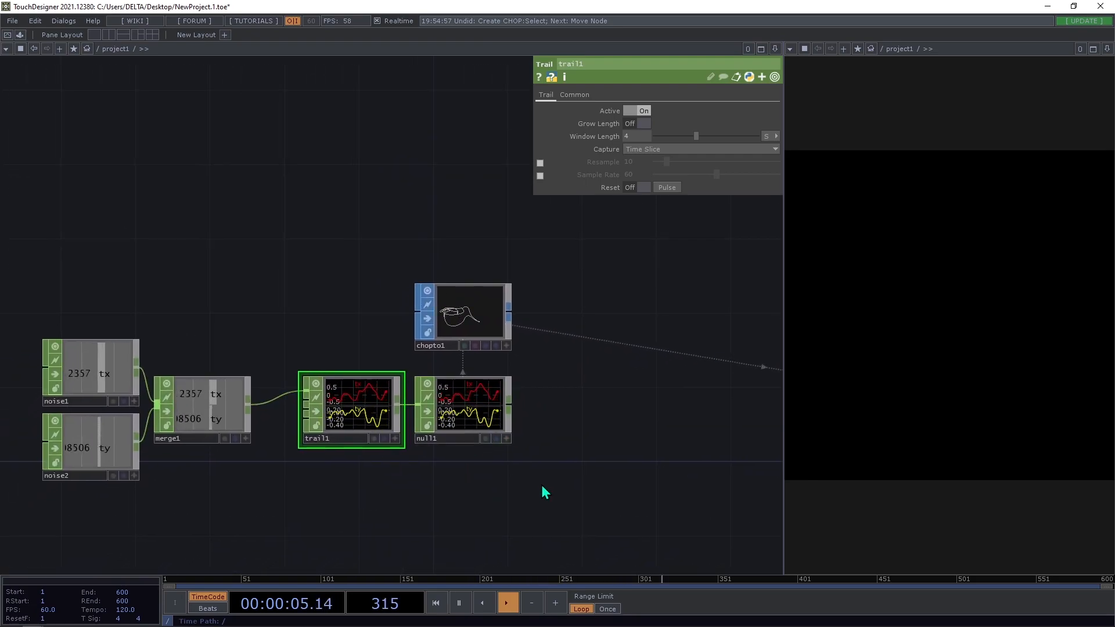
pyautogui.moveTo(665, 366); pyautogui.dragTo(509, 386)
pyautogui.scroll(-2, 505, 386)
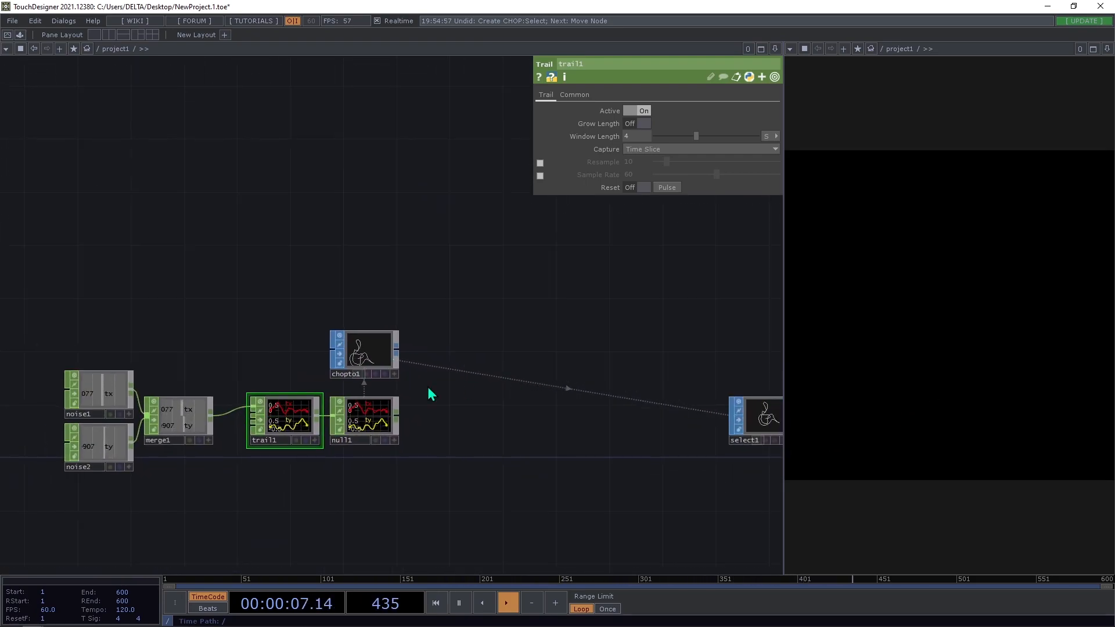
# Switch the Trail CHOP's Window Length unit to Samples and set the length to 5
pyautogui.scroll(2, 269, 428)
pyautogui.scroll(3, 255, 446)
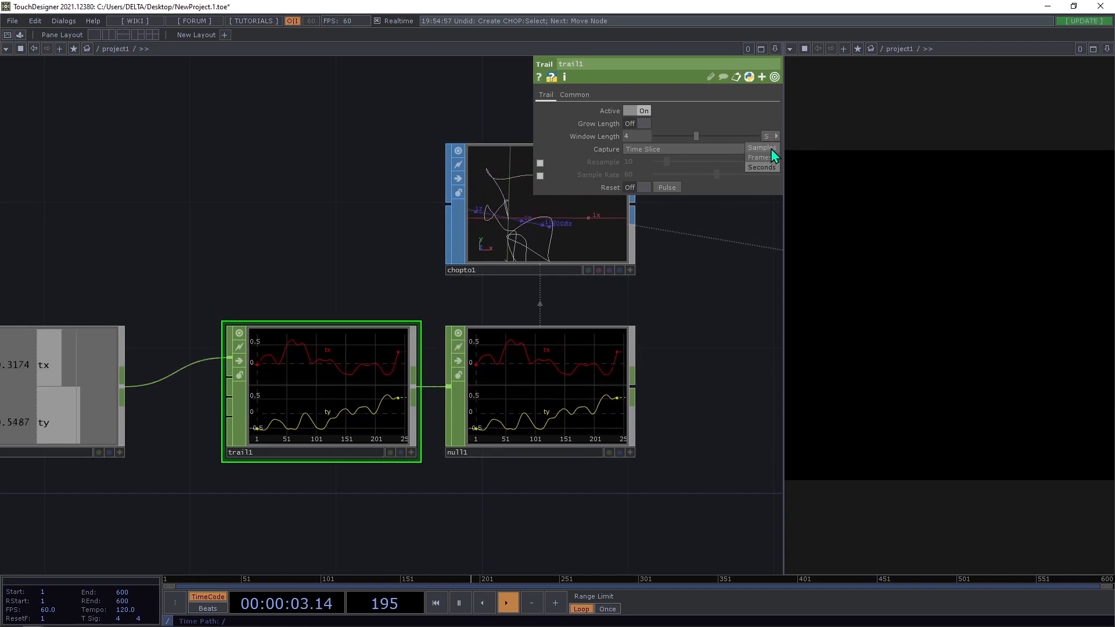
pyautogui.click(773, 150)
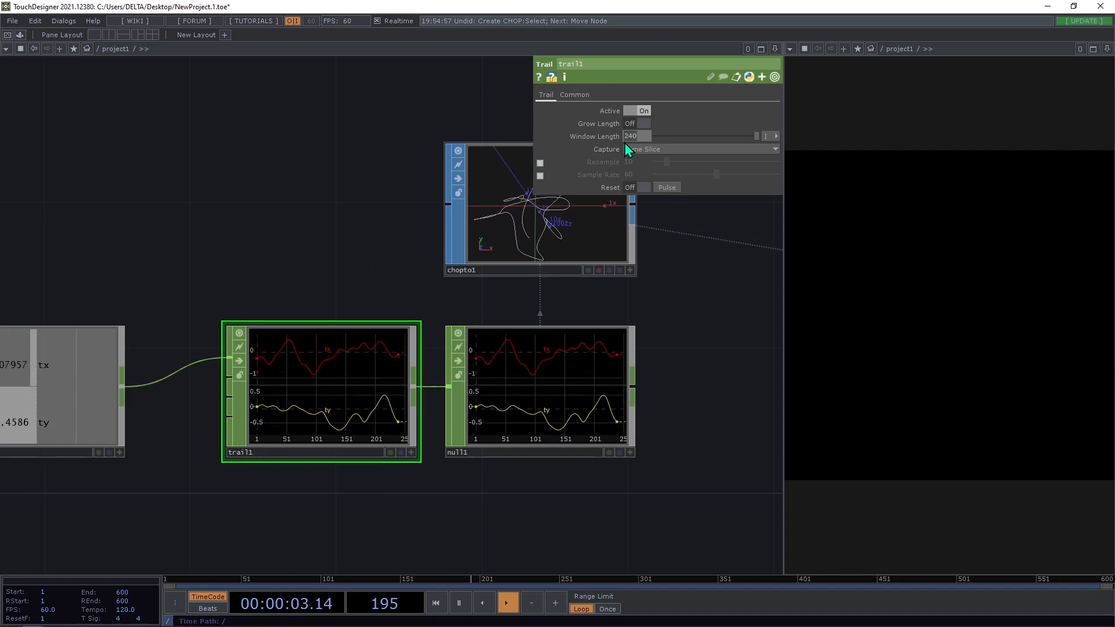
pyautogui.write('5')
pyautogui.press('Return')
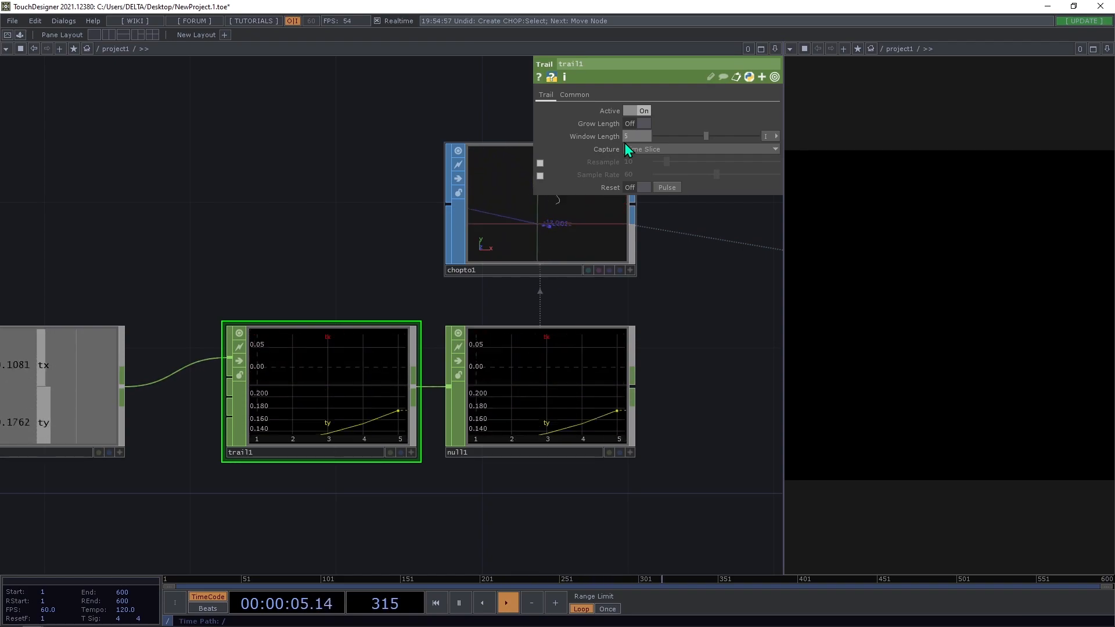
# Follow the shortened line from the CHOP to SOP through the Select SOP and Geometry COMP to the render preview
pyautogui.moveTo(641, 343); pyautogui.dragTo(520, 417)
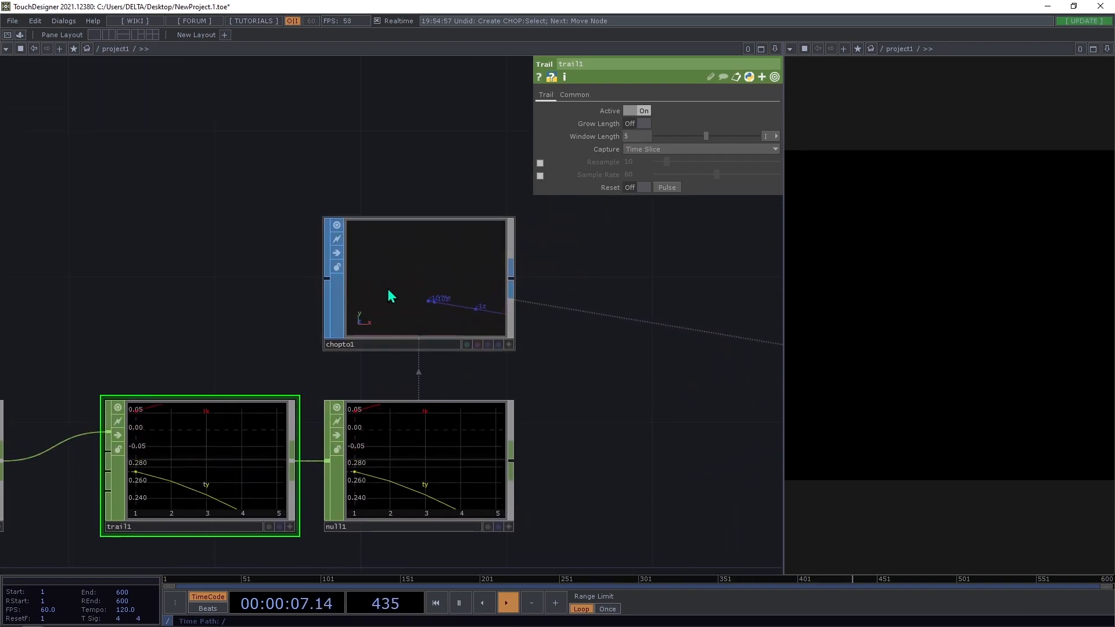
pyautogui.scroll(-5, 400, 289)
pyautogui.moveTo(510, 289); pyautogui.dragTo(209, 294)
pyautogui.moveTo(441, 305); pyautogui.dragTo(197, 299)
pyautogui.moveTo(510, 395); pyautogui.dragTo(475, 406)
pyautogui.moveTo(620, 425); pyautogui.dragTo(708, 444)
pyautogui.moveTo(390, 430); pyautogui.dragTo(408, 384)
pyautogui.click(409, 386)
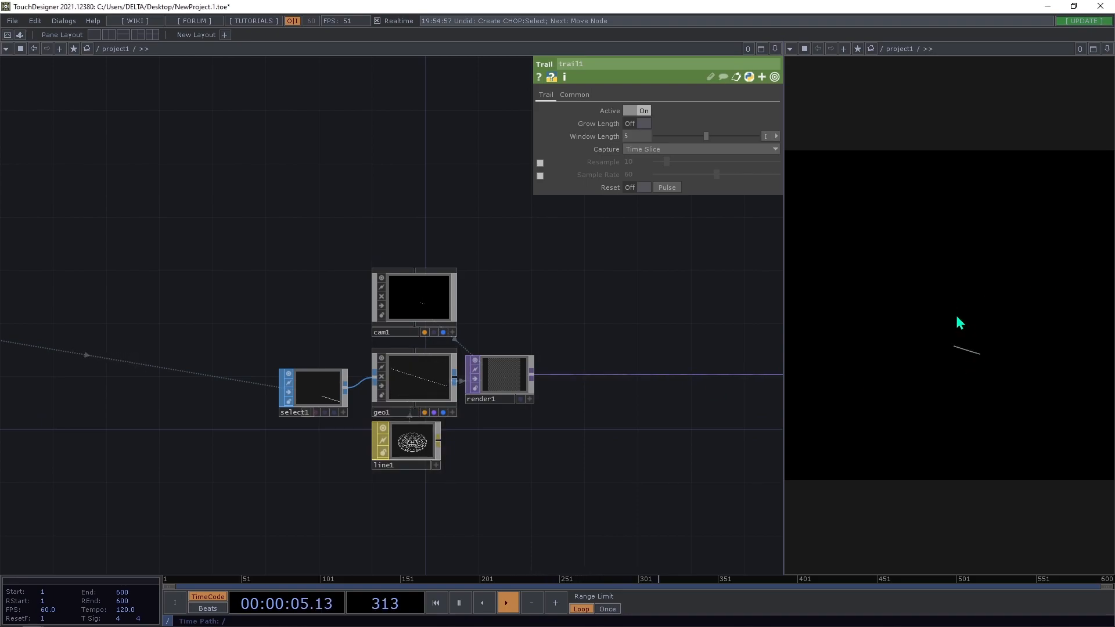
pyautogui.click(407, 443)
# Set the Camera COMP's Projection to Orthographic
pyautogui.click(429, 307)
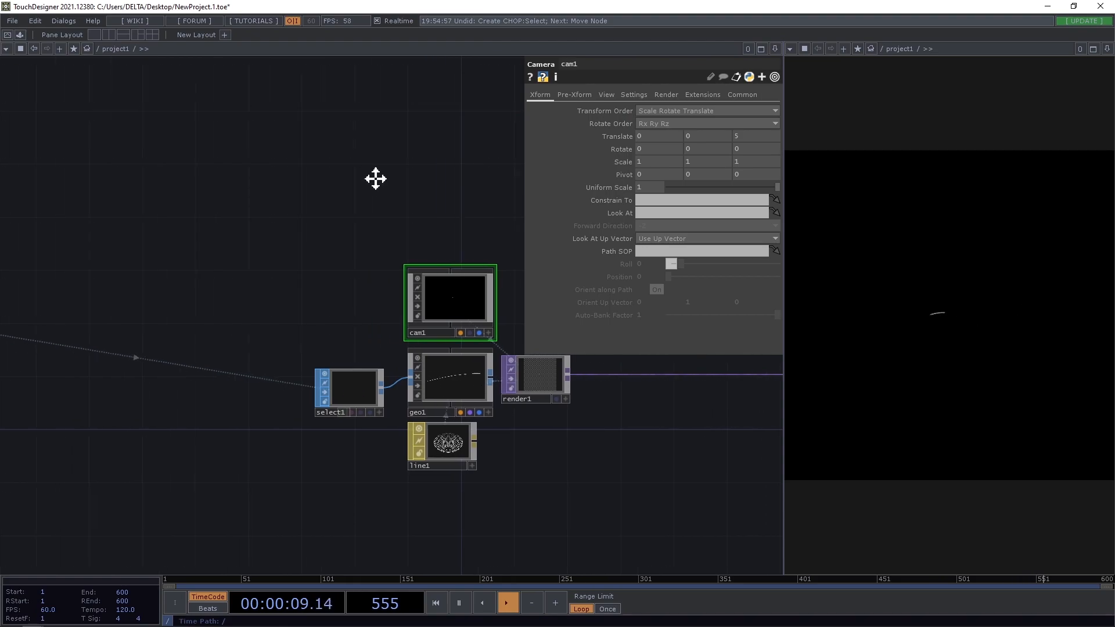
pyautogui.scroll(-3, 374, 180)
pyautogui.scroll(-4, 403, 194)
pyautogui.scroll(6, 372, 201)
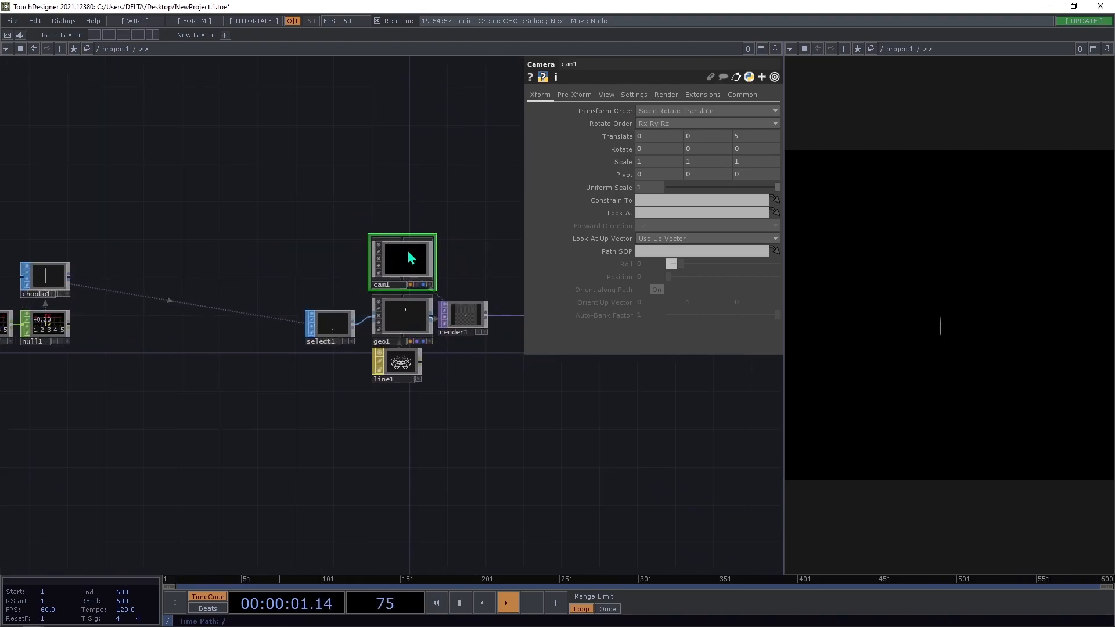
pyautogui.click(612, 99)
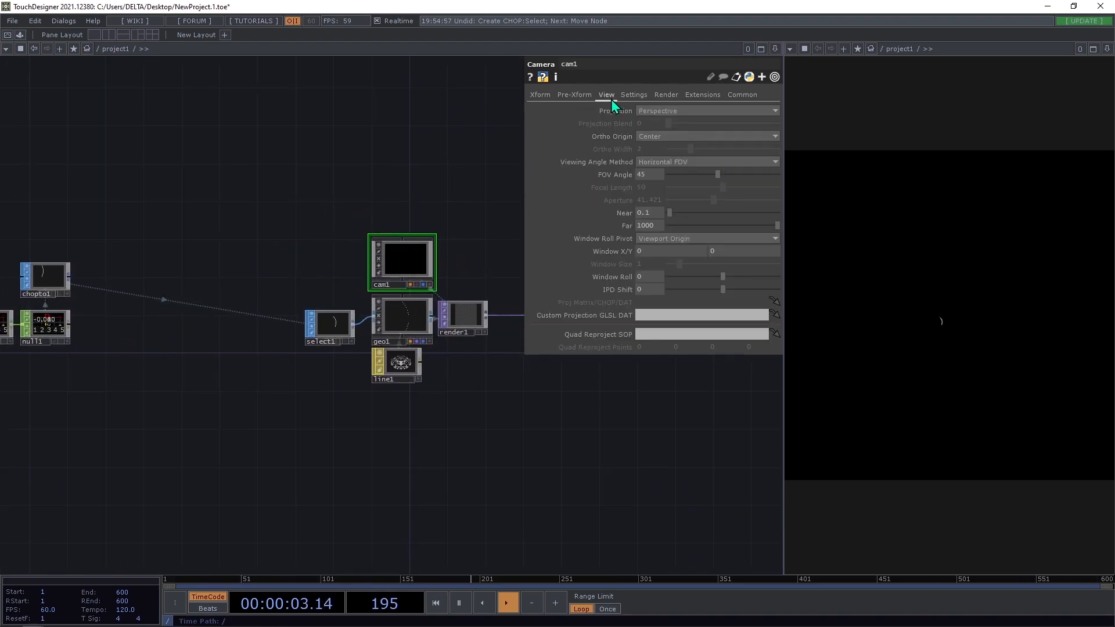
pyautogui.click(657, 111)
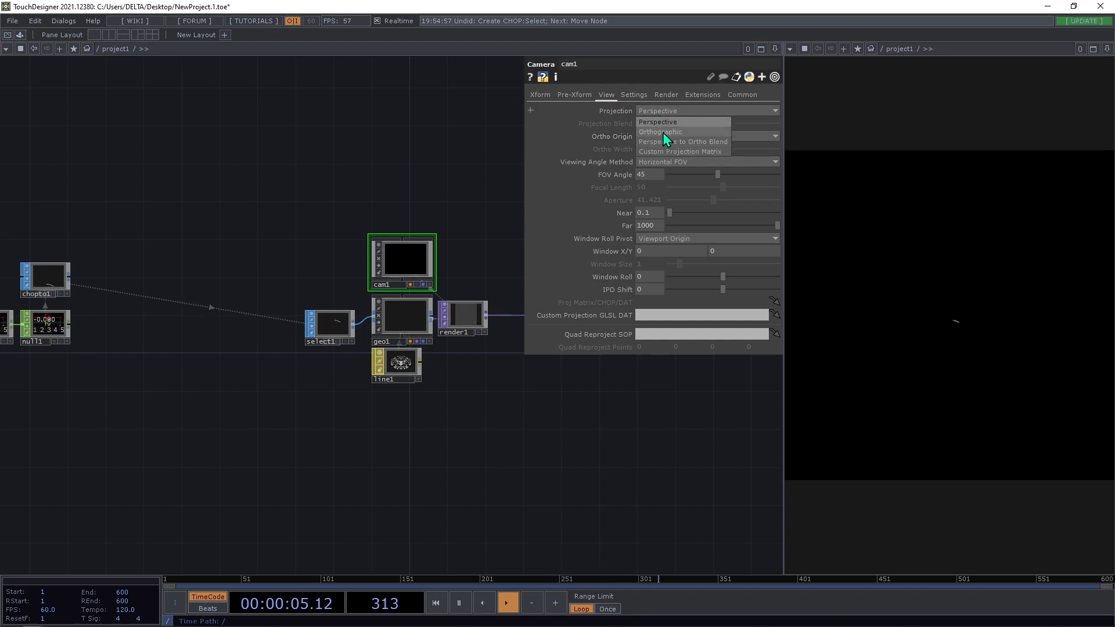
pyautogui.click(663, 131)
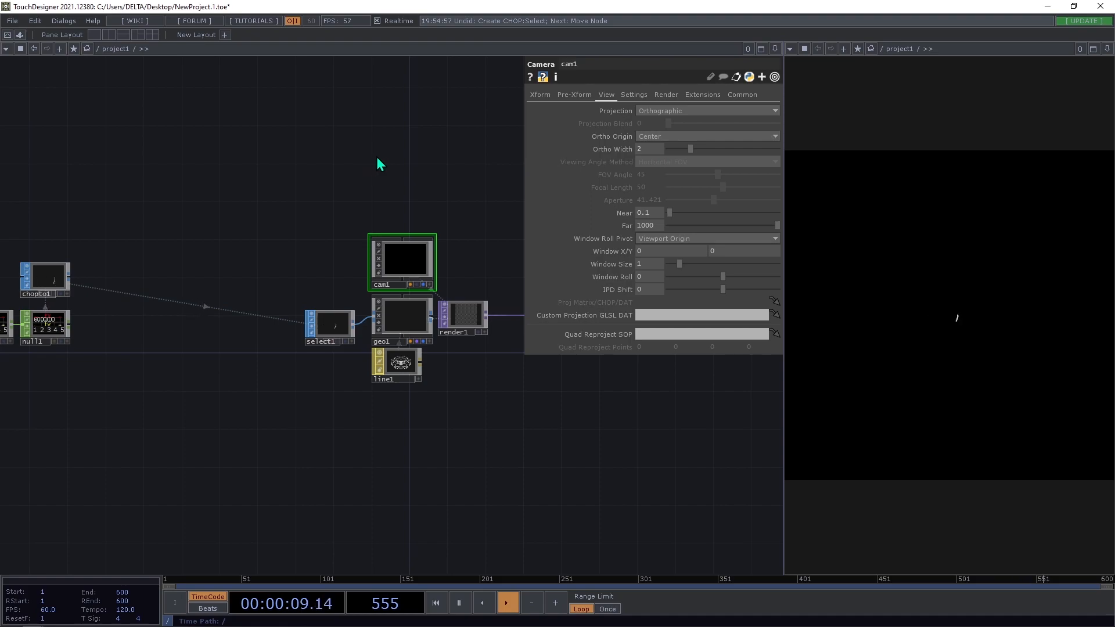
# Set the camera's Ortho Width to 1 and keep its Ortho Origin at Center
pyautogui.moveTo(373, 158); pyautogui.dragTo(430, 155)
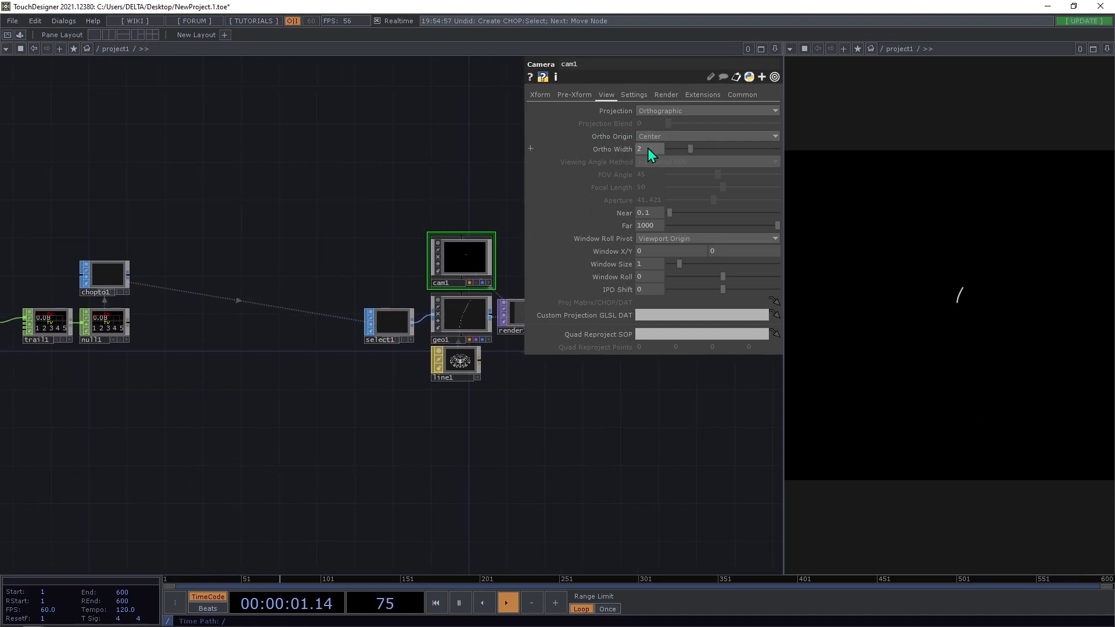
pyautogui.write('1')
pyautogui.press('Return')
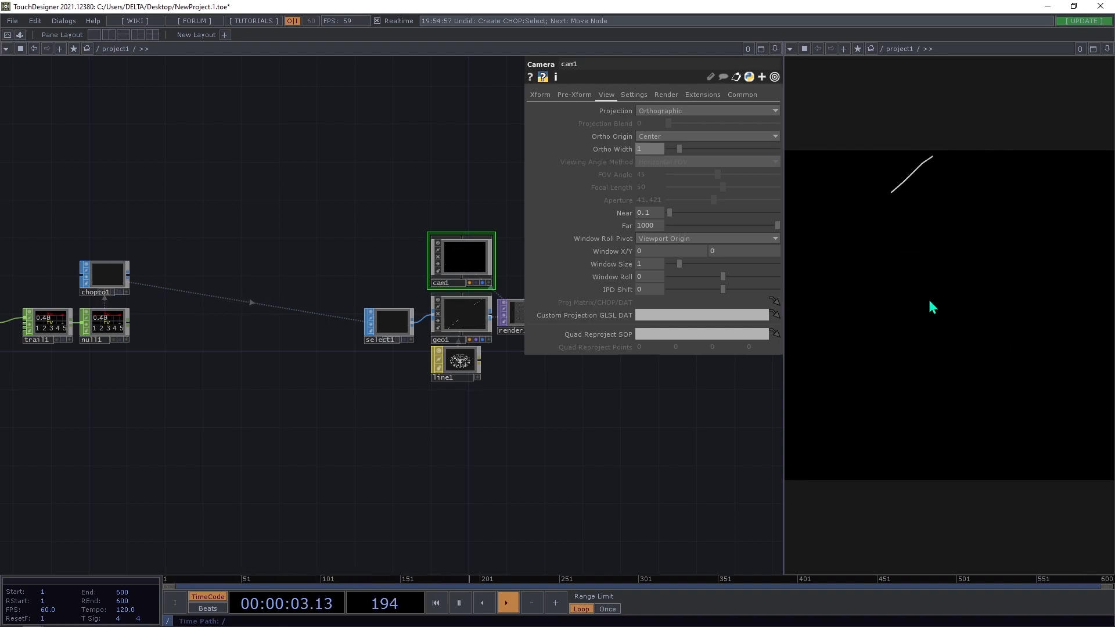
pyautogui.click(684, 136)
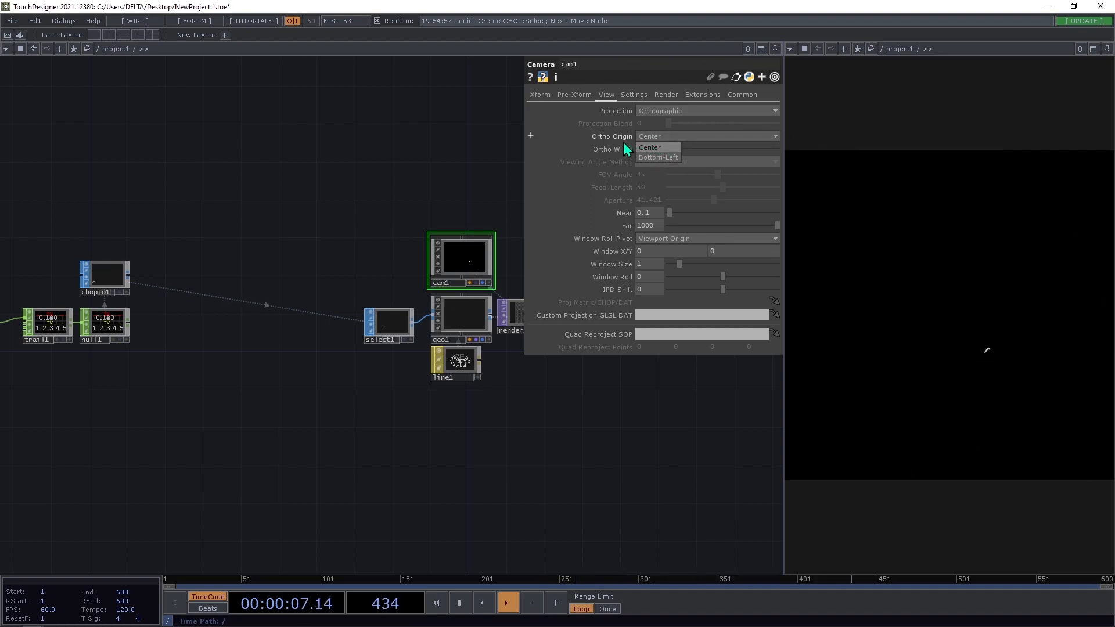
pyautogui.click(665, 139)
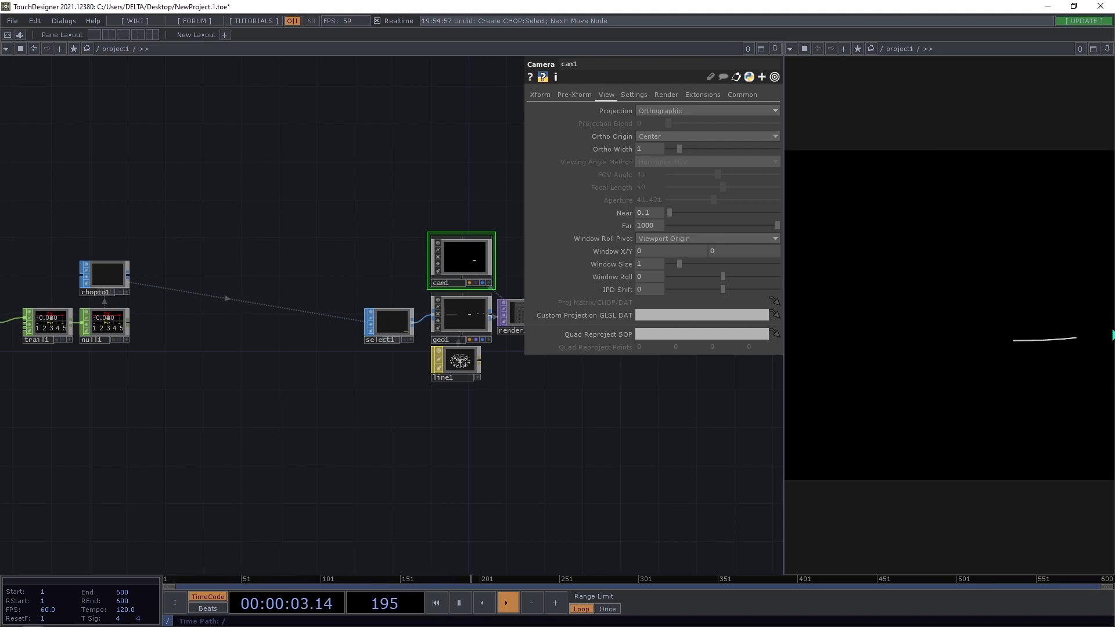
# Move the two Noise CHOPs and the Merge CHOP together farther away from the Trail CHOP
pyautogui.moveTo(243, 164); pyautogui.dragTo(393, 192)
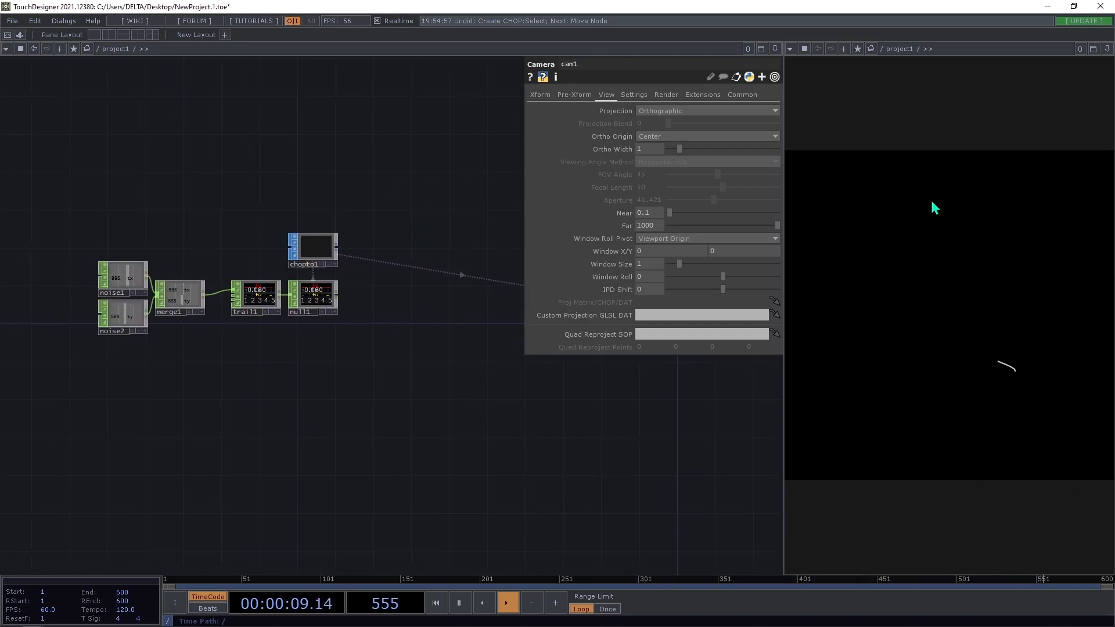
pyautogui.moveTo(293, 395); pyautogui.dragTo(458, 433)
pyautogui.moveTo(363, 416); pyautogui.dragTo(498, 438)
pyautogui.moveTo(498, 438); pyautogui.dragTo(421, 337, button='right')
pyautogui.moveTo(479, 371); pyautogui.dragTo(298, 372)
# Insert a Limit CHOP between the Merge CHOP and the Trail CHOP
pyautogui.rightClick(474, 351)
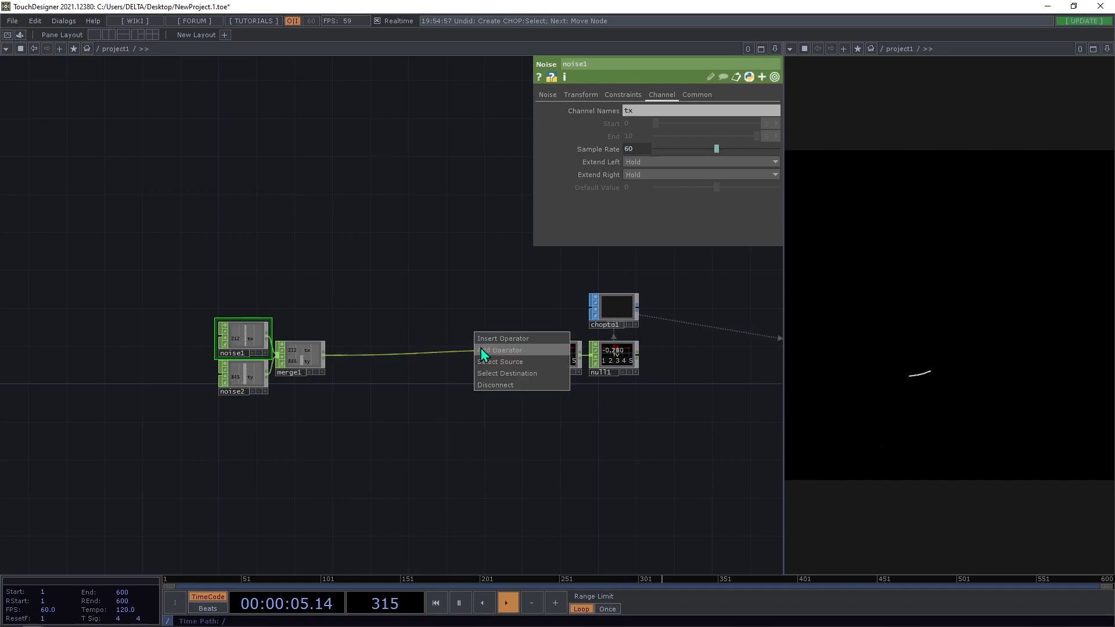
pyautogui.click(500, 339)
pyautogui.write('li')
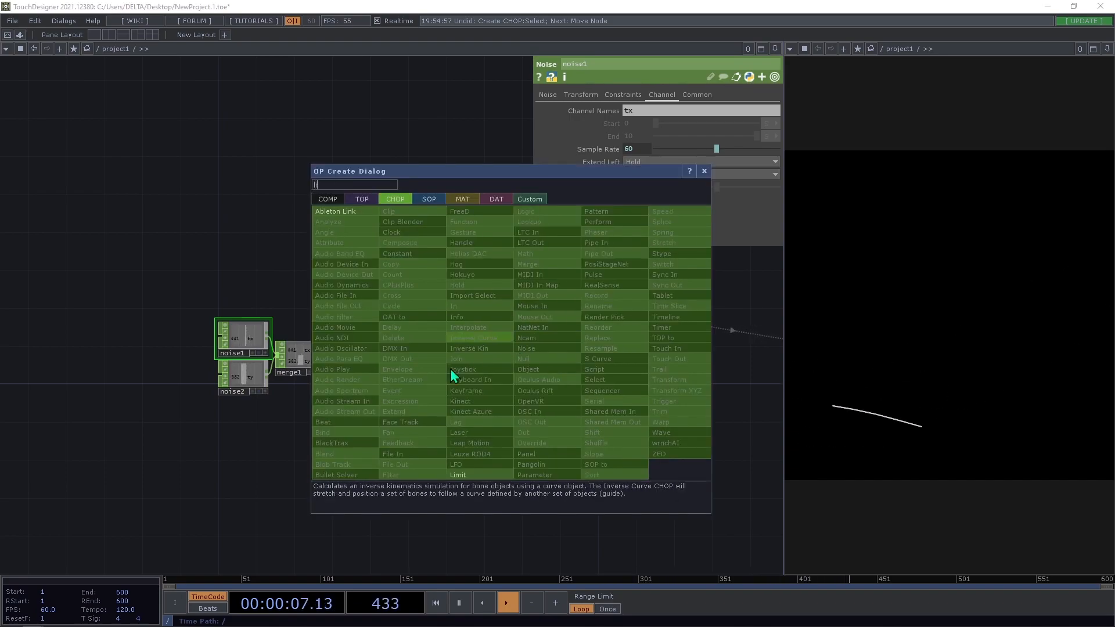
pyautogui.click(467, 473)
pyautogui.click(497, 352)
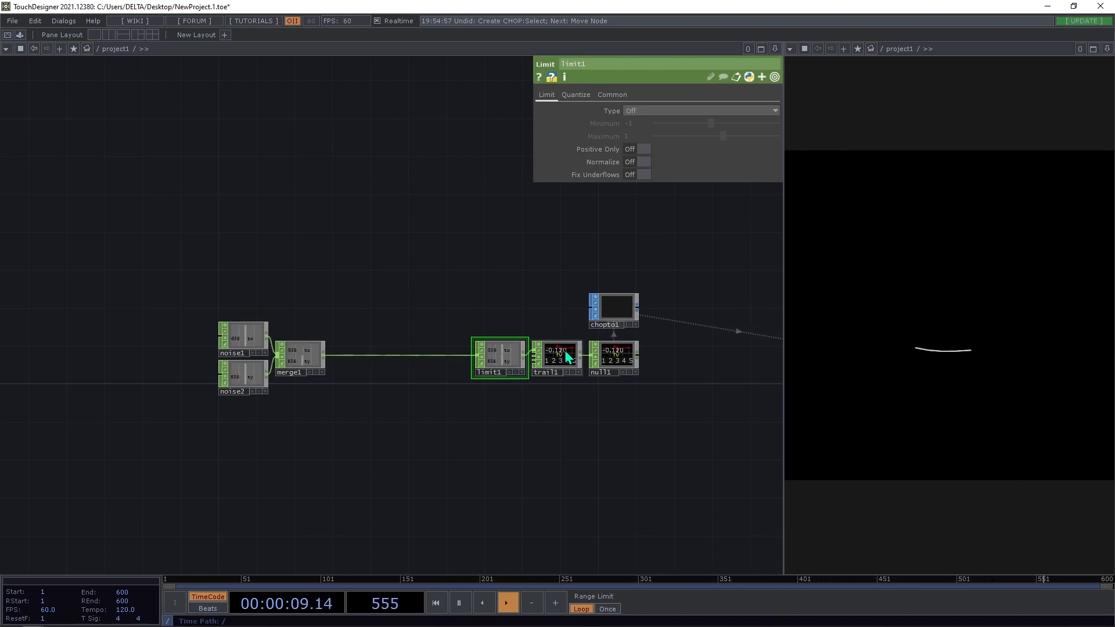
# Set the Limit CHOP's Type to Loop
pyautogui.scroll(5, 540, 353)
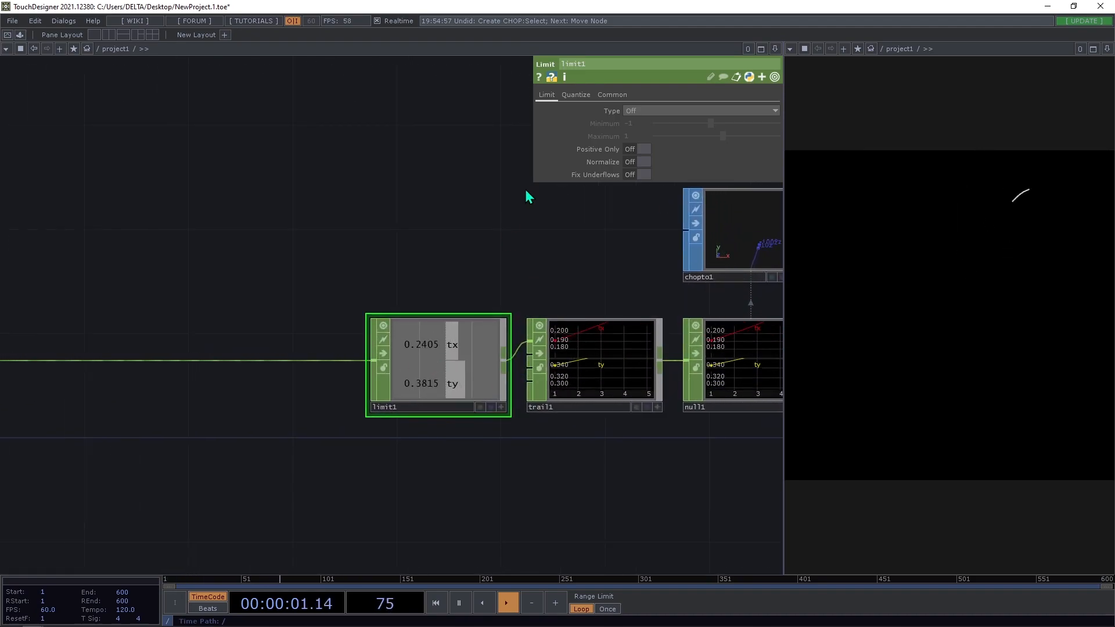
pyautogui.moveTo(441, 315); pyautogui.dragTo(508, 315)
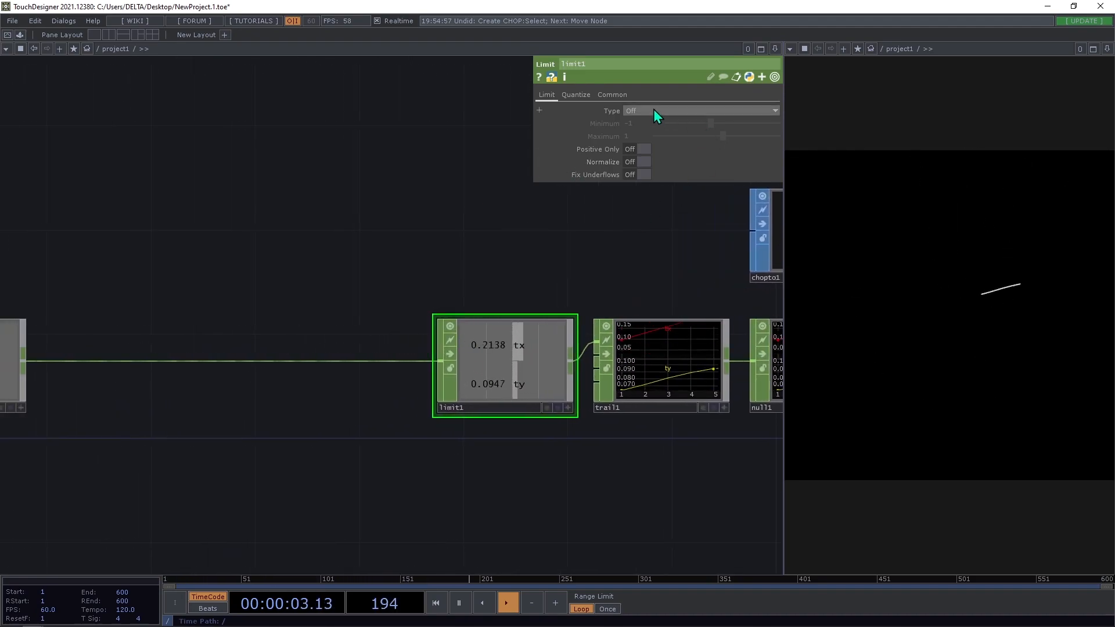
pyautogui.click(653, 110)
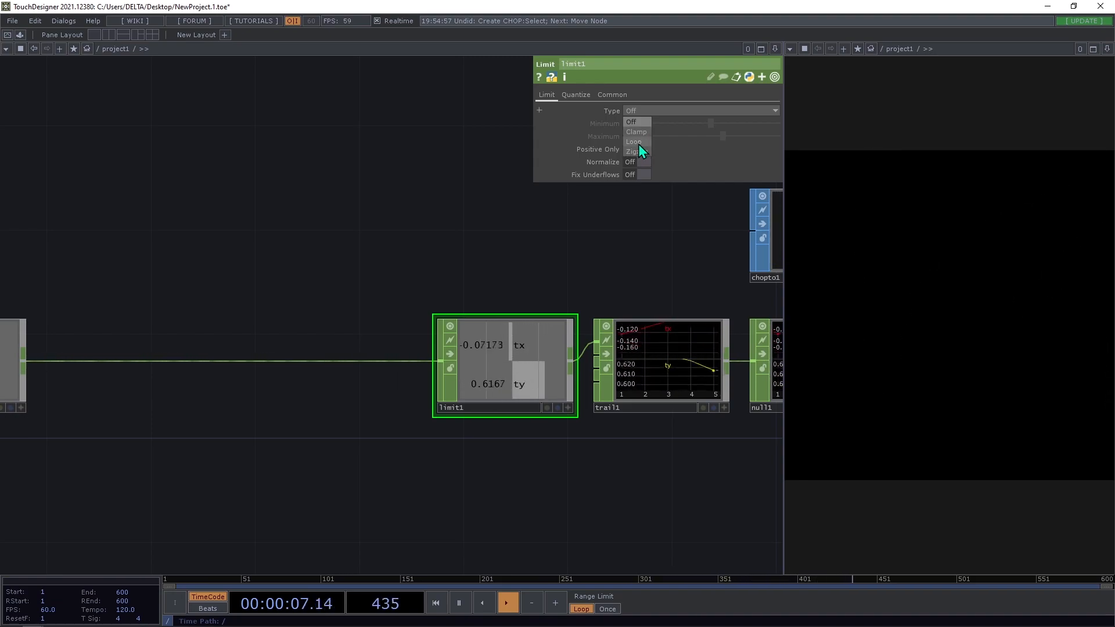
pyautogui.click(639, 143)
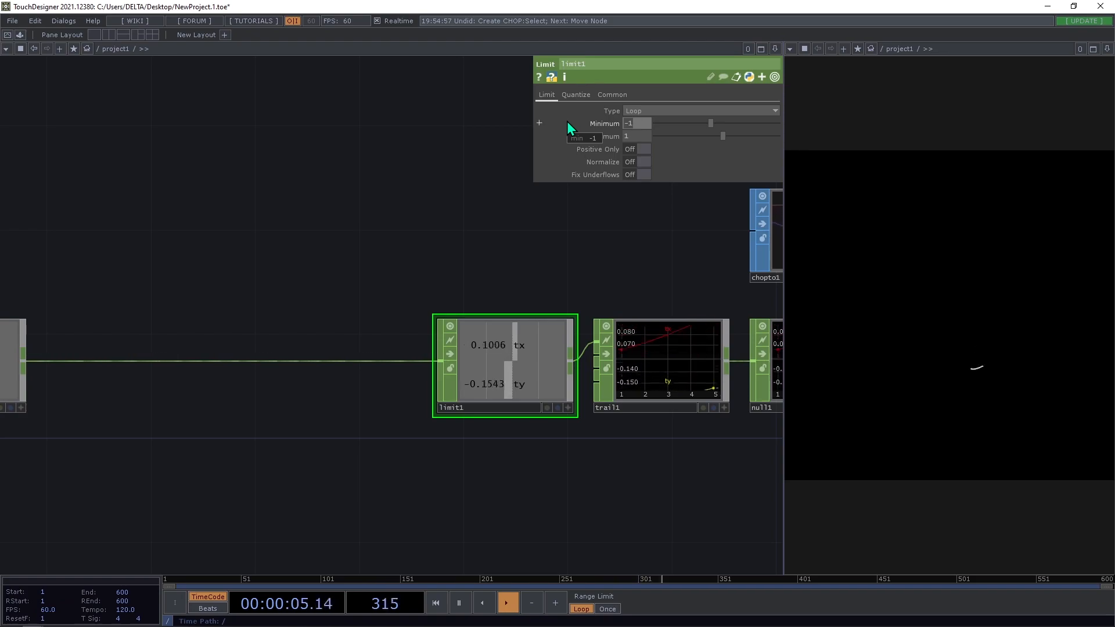
# Set the Limit CHOP's Minimum to -0.5
pyautogui.write('0.5')
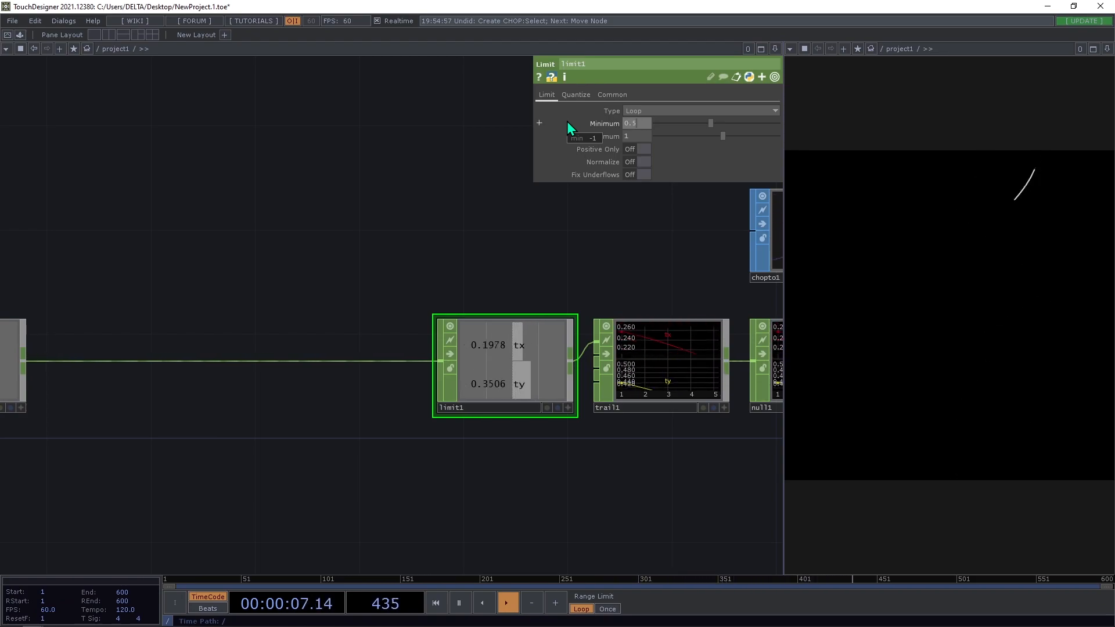
pyautogui.click(636, 120)
pyautogui.write('0.5')
pyautogui.press('BackSpace')
pyautogui.press('BackSpace')
pyautogui.press('BackSpace')
pyautogui.write('-0.5')
pyautogui.press('Return')
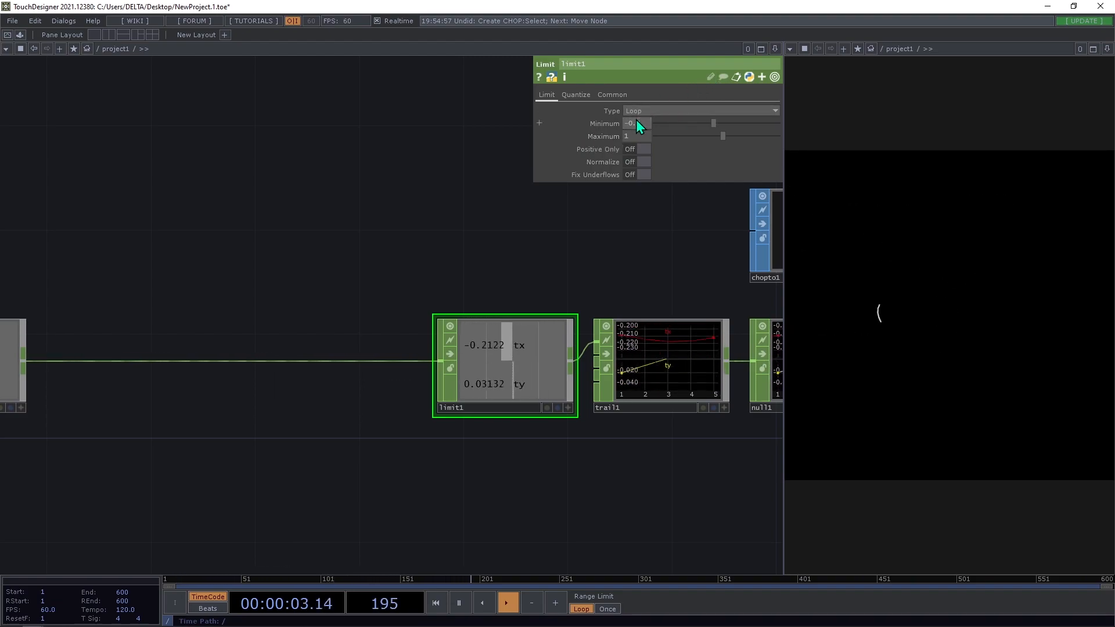
# Set the Limit CHOP's Maximum to 0.5
pyautogui.click(627, 136)
pyautogui.write('0.')
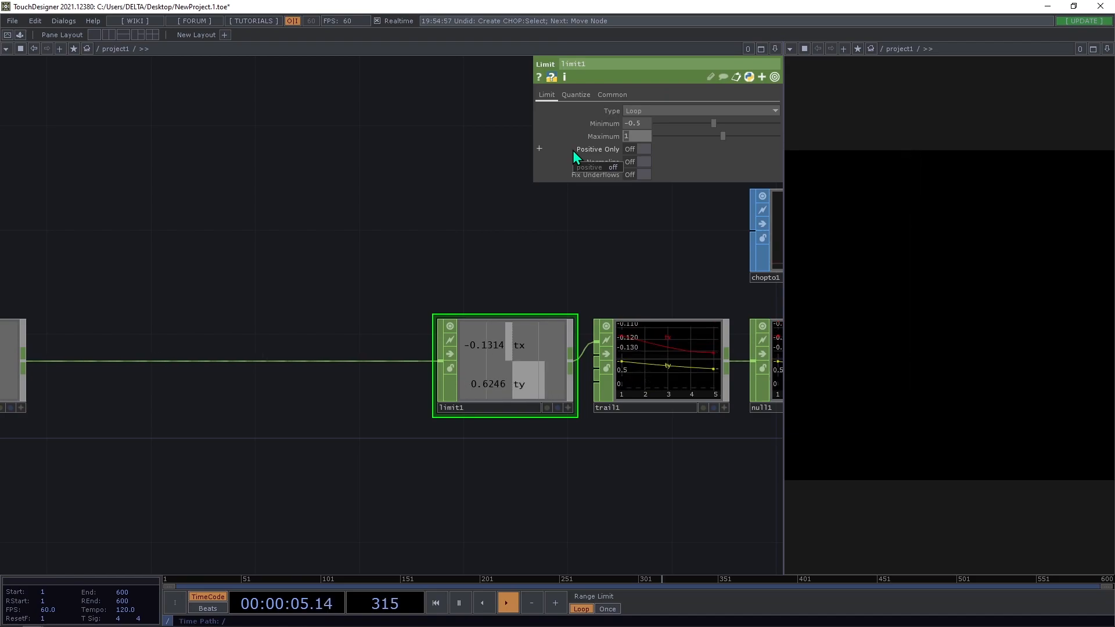
pyautogui.write('5')
pyautogui.press('Return')
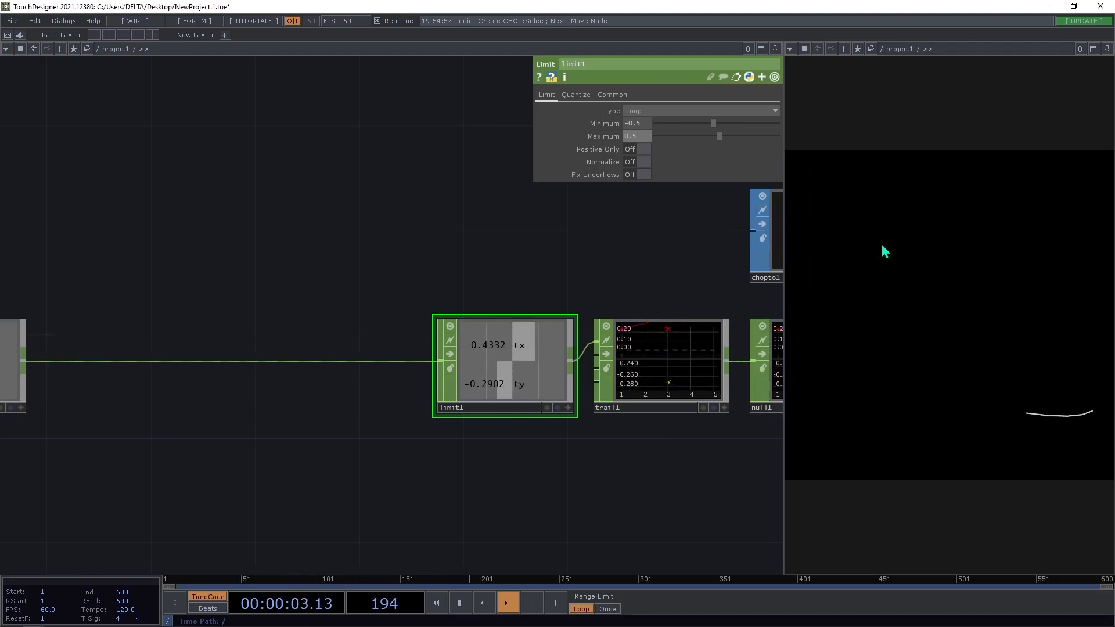
# Compare the Zigzag and Loop types on the Limit CHOP after the Merge CHOP and set its Type to Zigzag
pyautogui.click(656, 113)
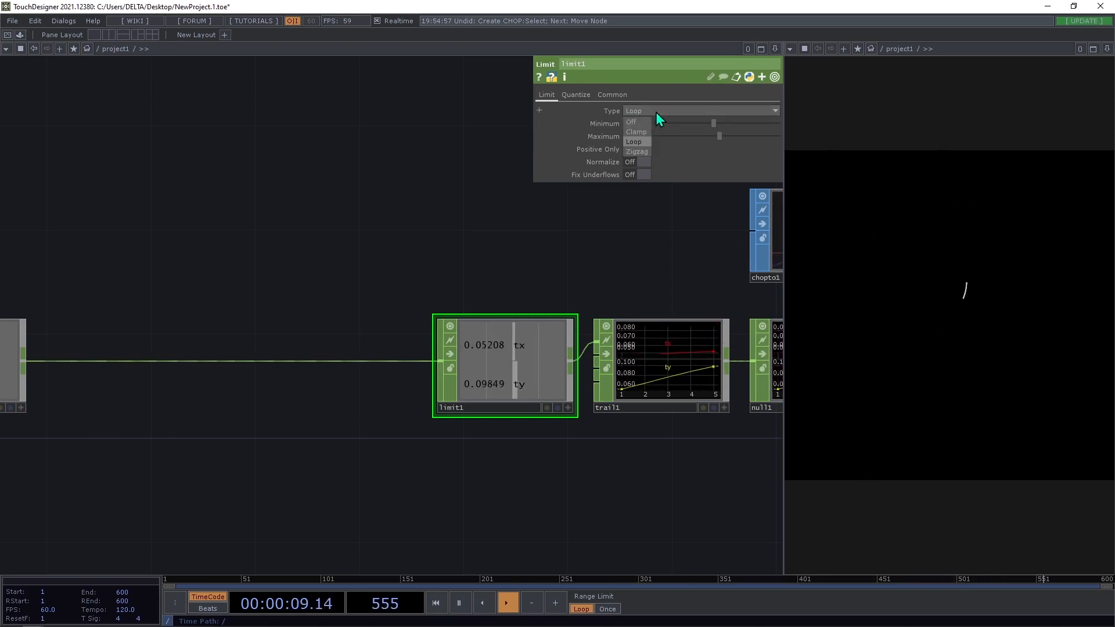
pyautogui.click(646, 151)
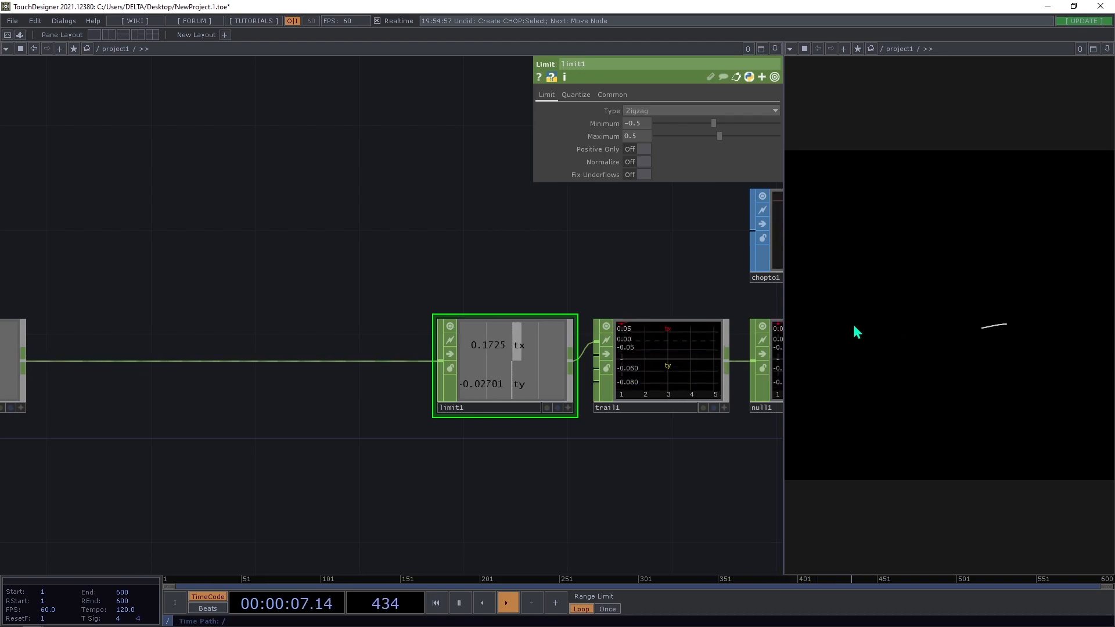
pyautogui.click(677, 110)
pyautogui.click(637, 143)
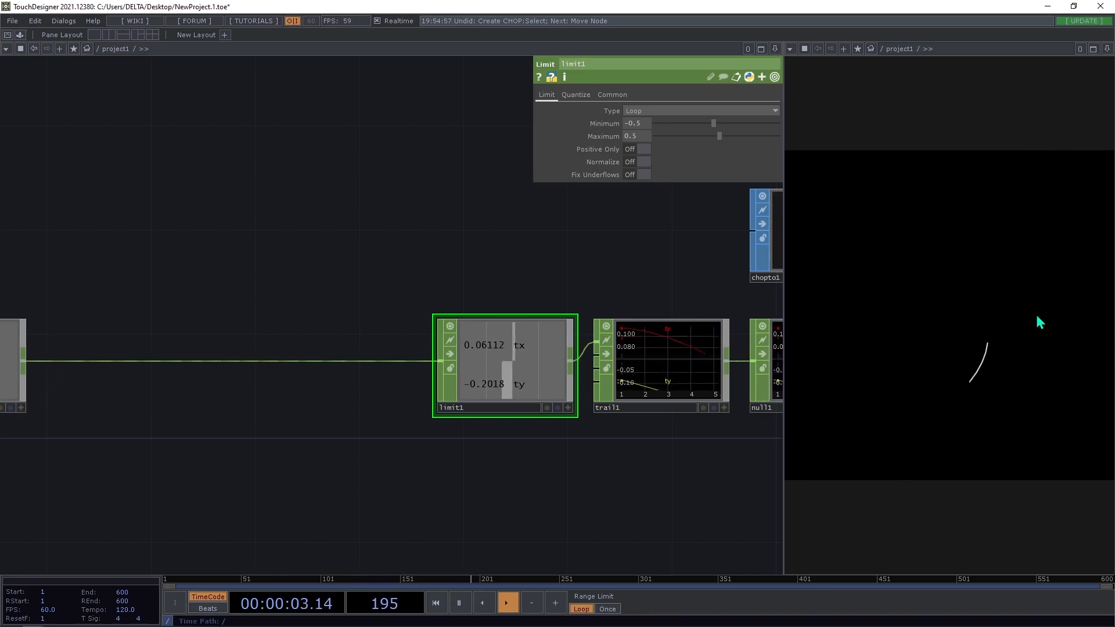
pyautogui.click(649, 113)
pyautogui.click(642, 151)
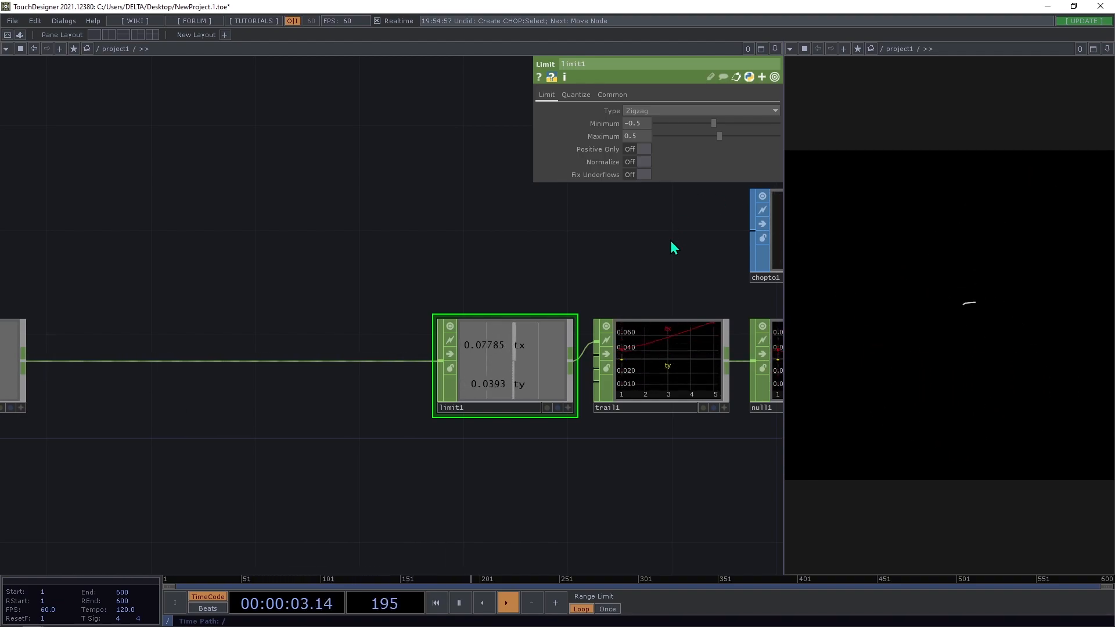
# Move the Merge CHOP beside the Limit CHOP and shift both Noise CHOPs farther from it to make room
pyautogui.scroll(-3, 482, 279)
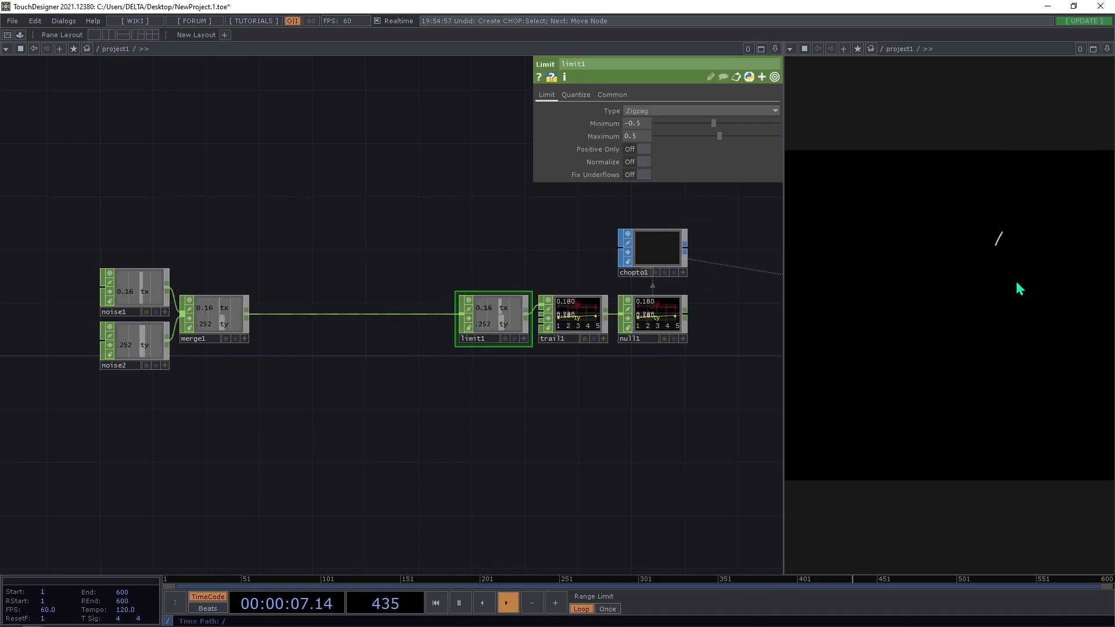
pyautogui.moveTo(321, 247); pyautogui.dragTo(364, 269)
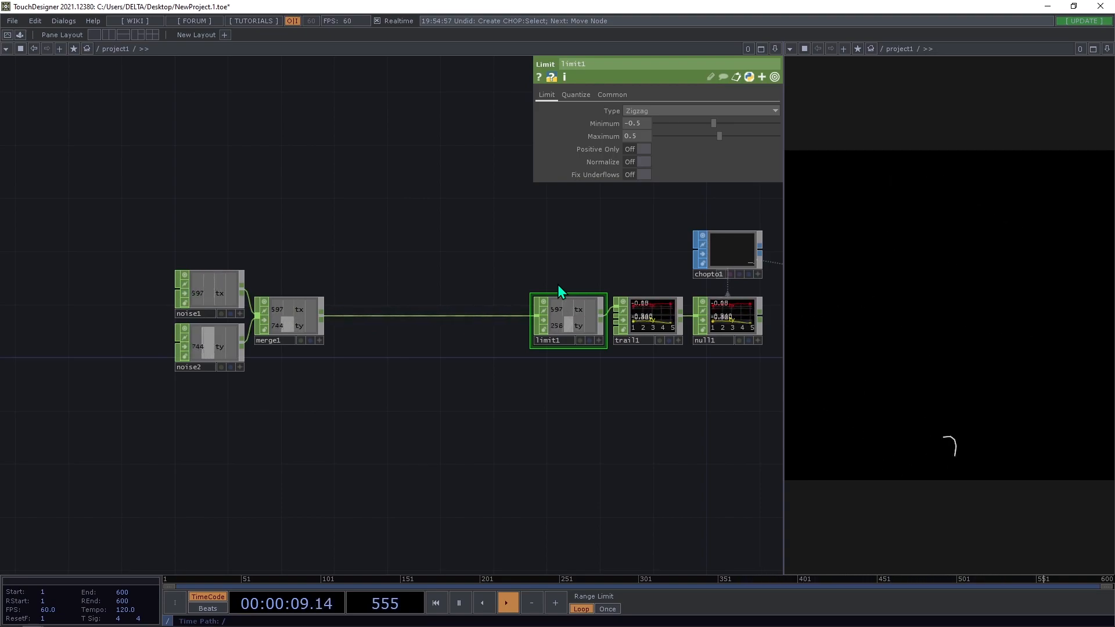
pyautogui.moveTo(405, 370); pyautogui.dragTo(479, 332)
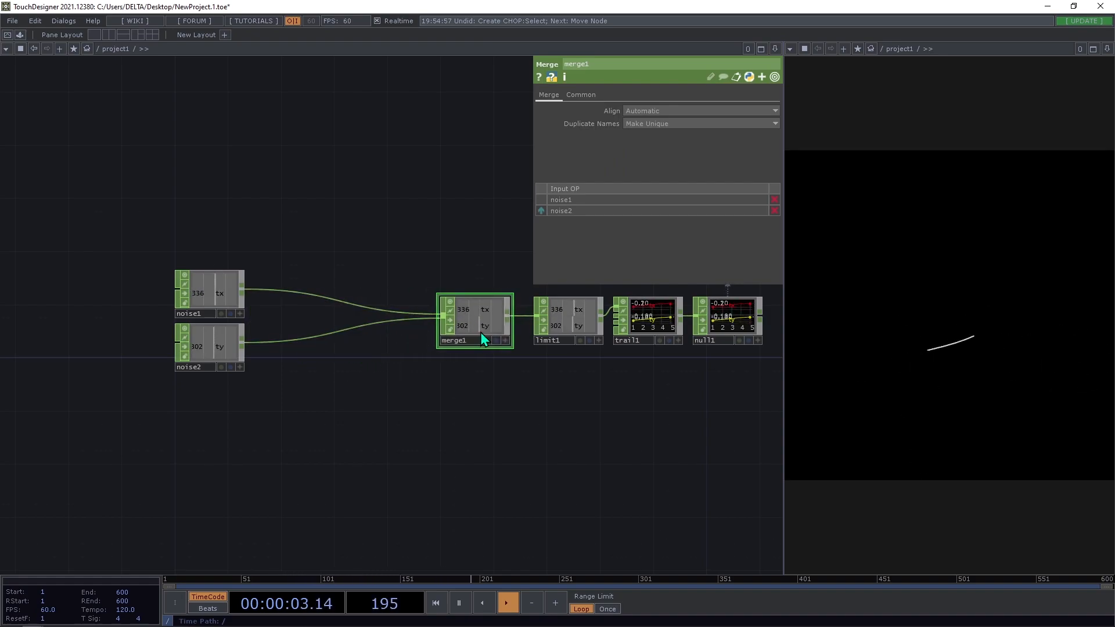
pyautogui.moveTo(560, 384); pyautogui.dragTo(628, 396)
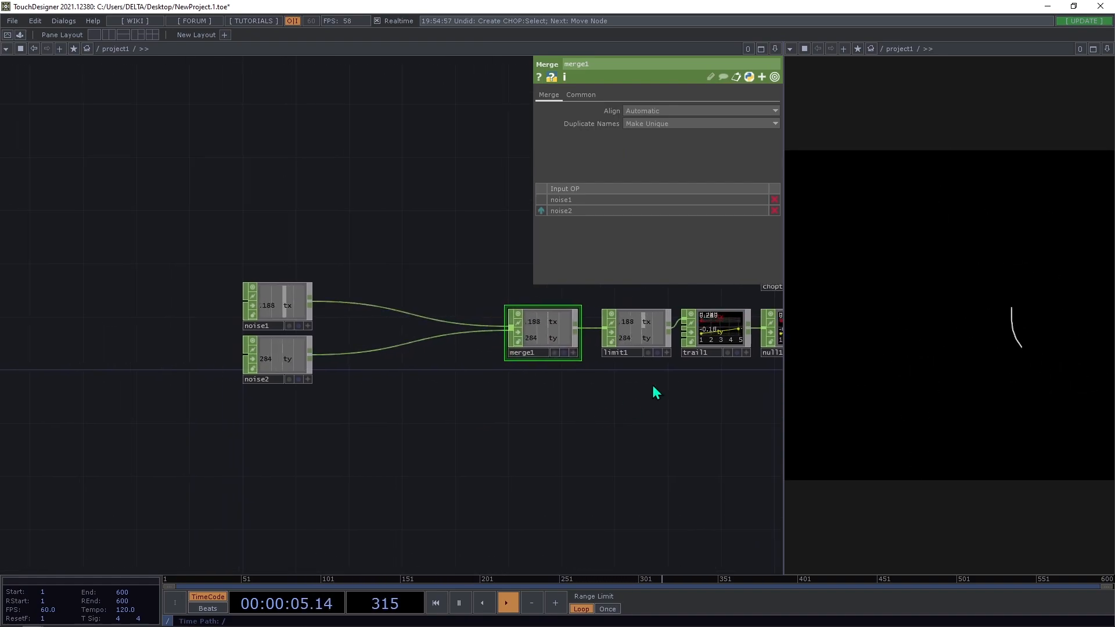
pyautogui.moveTo(550, 329); pyautogui.dragTo(563, 329)
pyautogui.moveTo(470, 444); pyautogui.dragTo(563, 458)
pyautogui.moveTo(534, 467); pyautogui.dragTo(360, 320, button='right')
pyautogui.moveTo(360, 320); pyautogui.dragTo(196, 310)
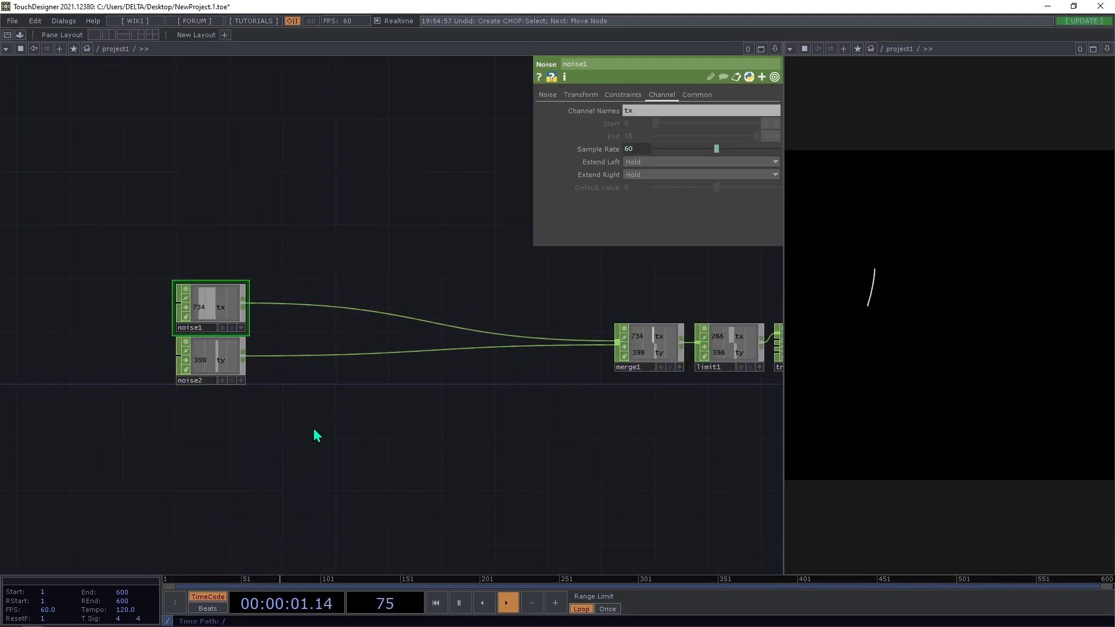
# Insert a Limit CHOP between noise1 and the Merge CHOP, placing it next to noise1
pyautogui.rightClick(331, 306)
pyautogui.click(350, 294)
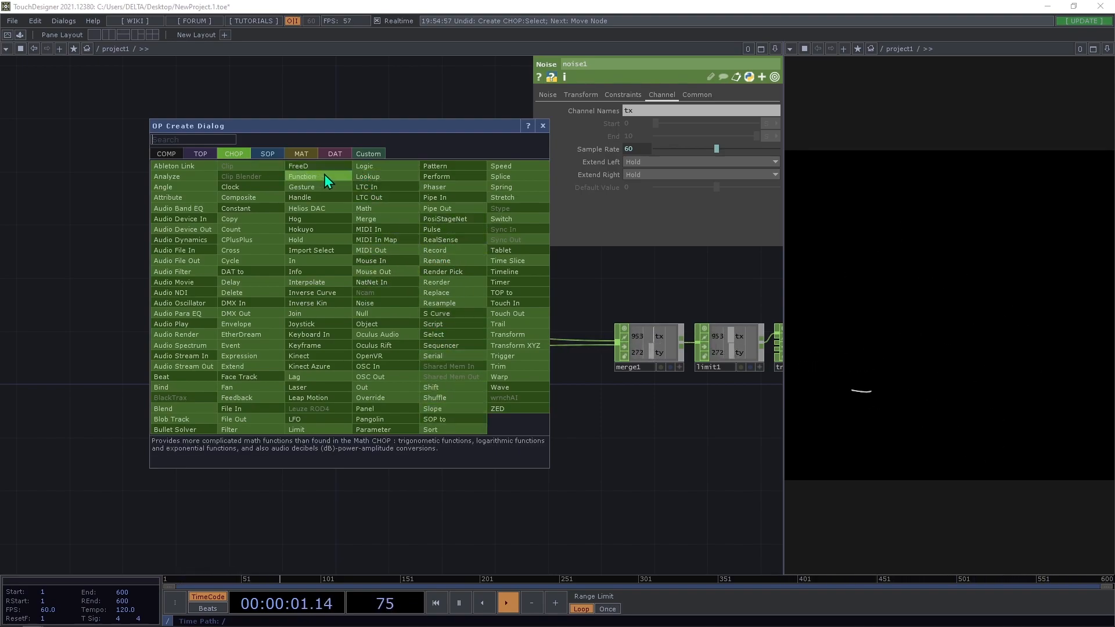
pyautogui.click(297, 428)
pyautogui.click(305, 307)
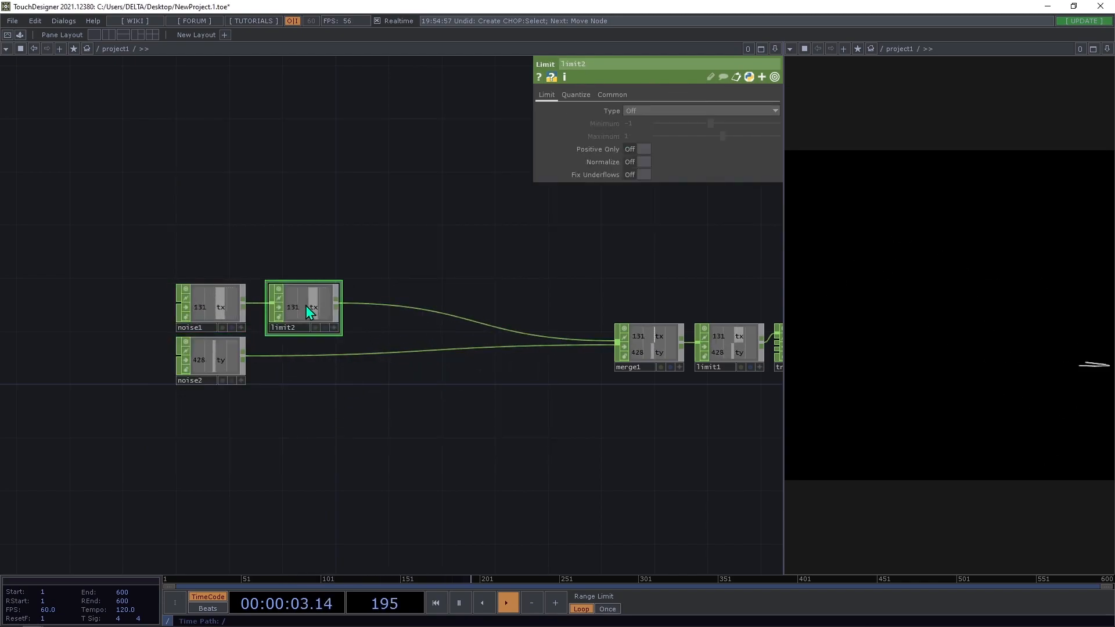
# Try the quantize modes on limit2 and set its Quantize Value to Ceiling
pyautogui.click(577, 95)
pyautogui.click(650, 109)
pyautogui.click(650, 135)
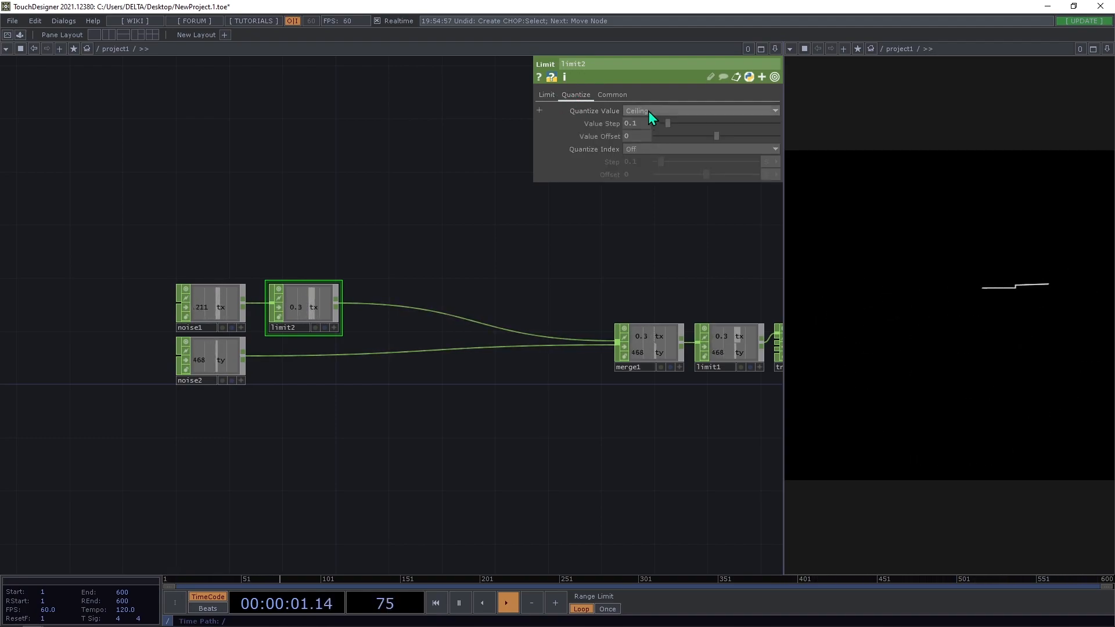
pyautogui.click(644, 111)
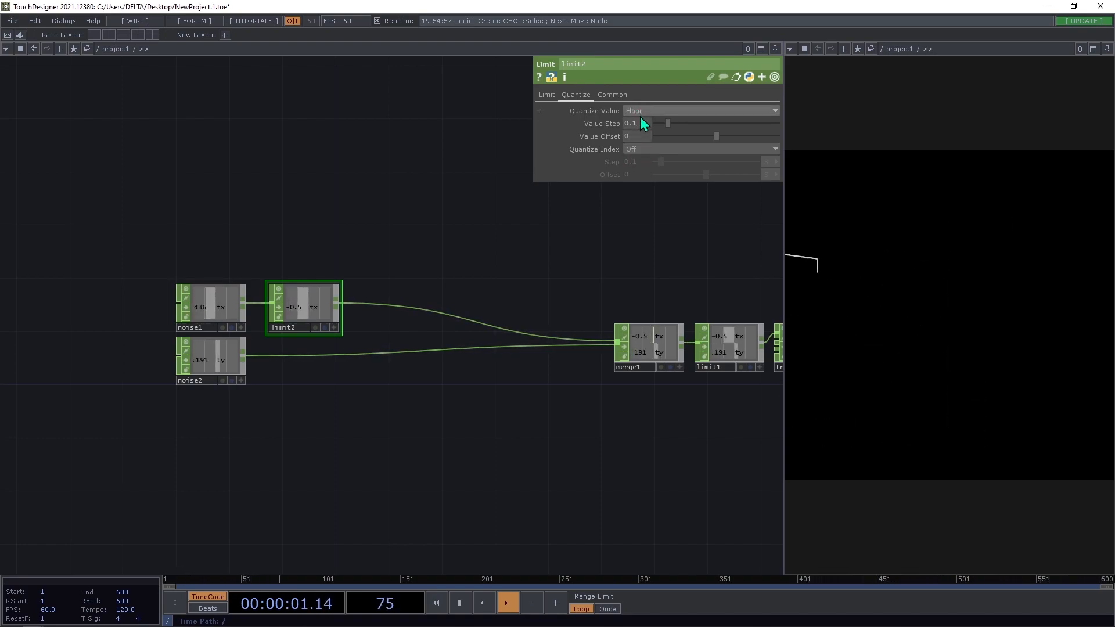
pyautogui.click(647, 110)
pyautogui.click(647, 150)
pyautogui.click(643, 110)
pyautogui.click(640, 123)
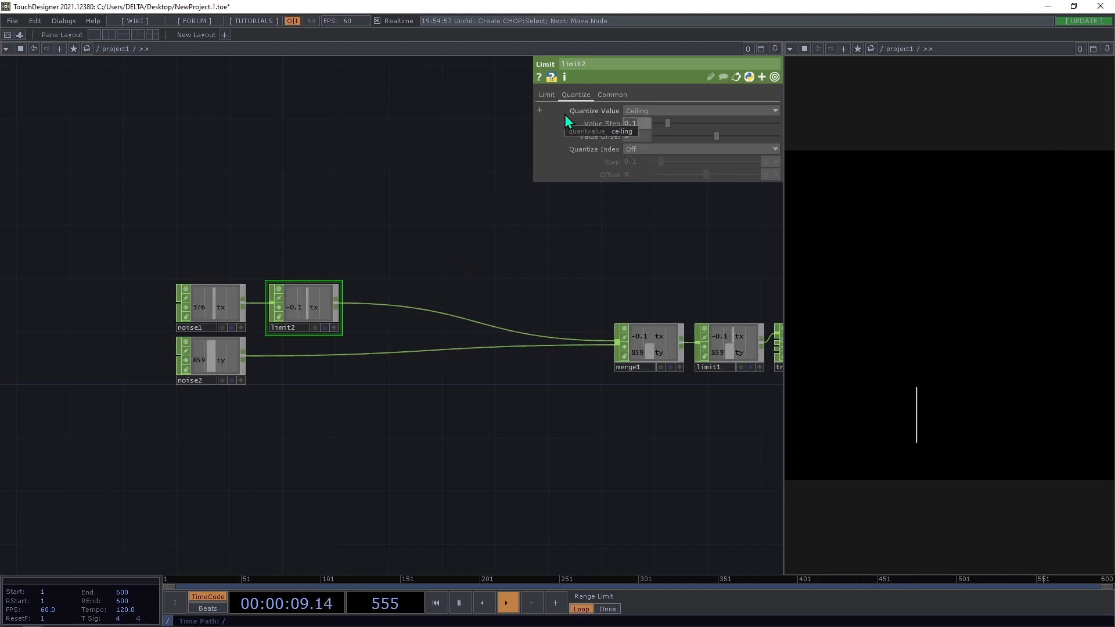
# Set the Value Step of limit2 to the expression 1/25
pyautogui.write('1')
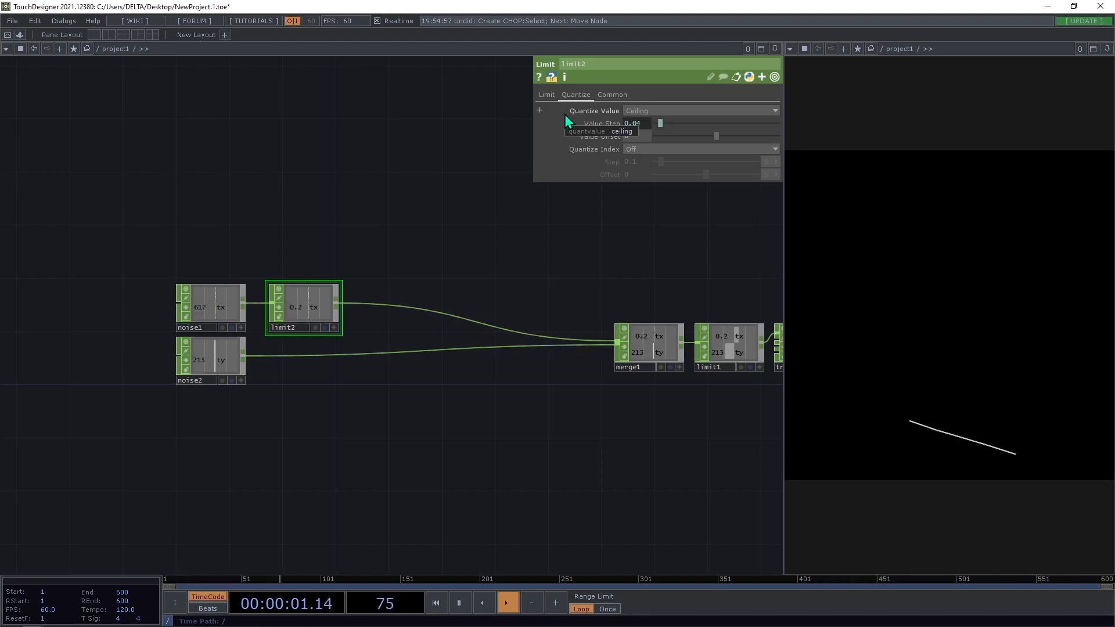
pyautogui.click(604, 123)
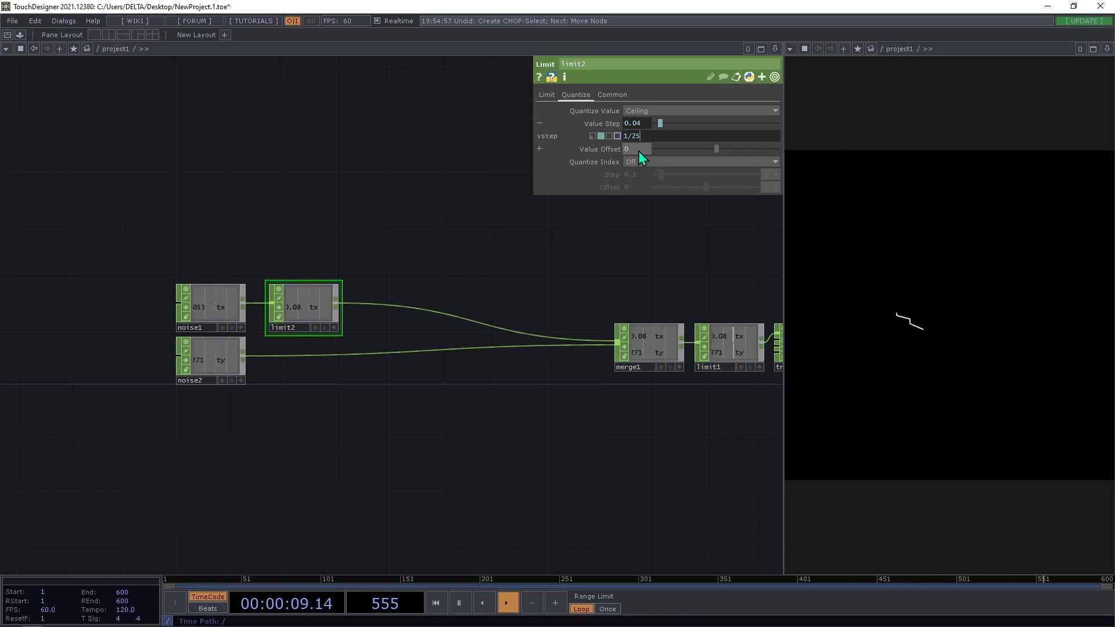
pyautogui.moveTo(486, 264); pyautogui.dragTo(482, 264)
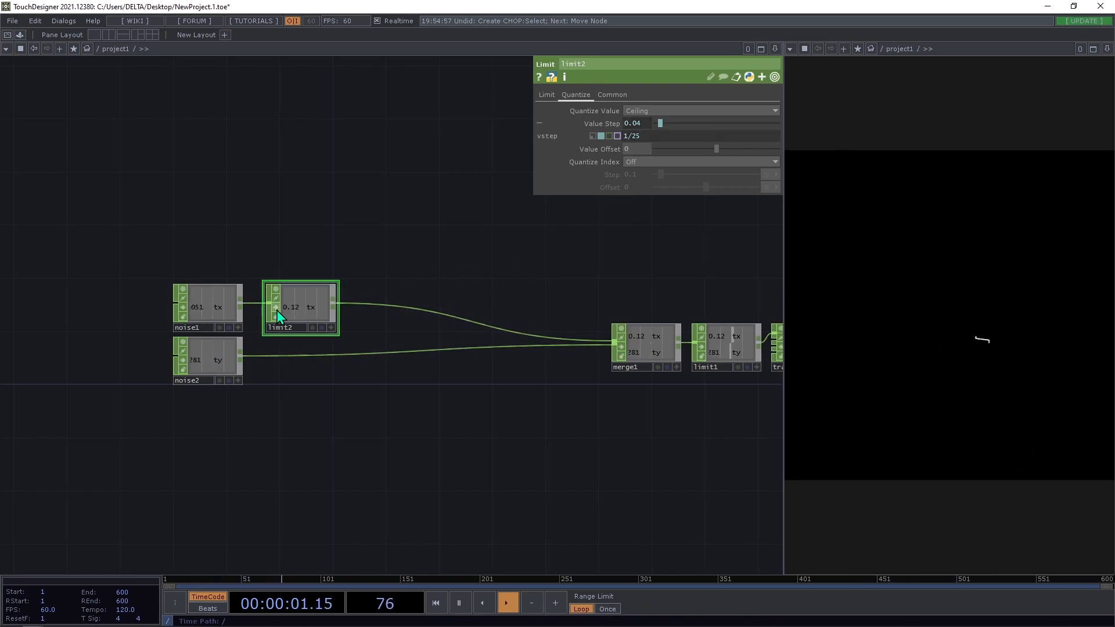
# Duplicate limit2 for the ty channel, wire the copy between noise2 and the Merge CHOP, and align it beside noise2
pyautogui.moveTo(397, 243); pyautogui.dragTo(459, 202)
pyautogui.hotkey('ctrl', 'v')
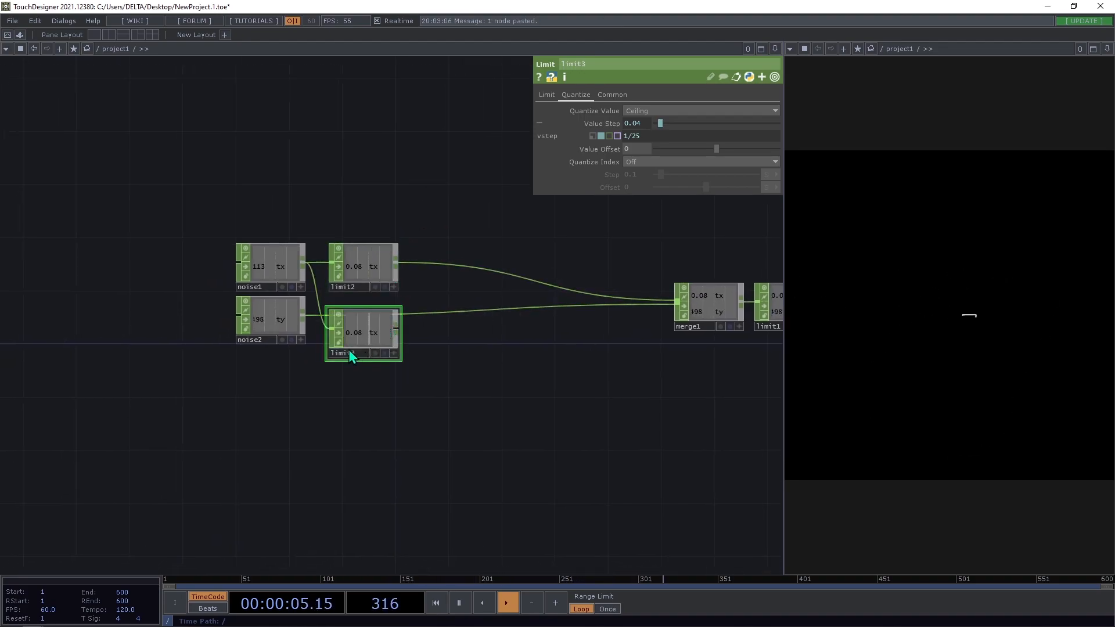
pyautogui.moveTo(304, 315); pyautogui.dragTo(325, 326)
pyautogui.moveTo(399, 332); pyautogui.dragTo(417, 314)
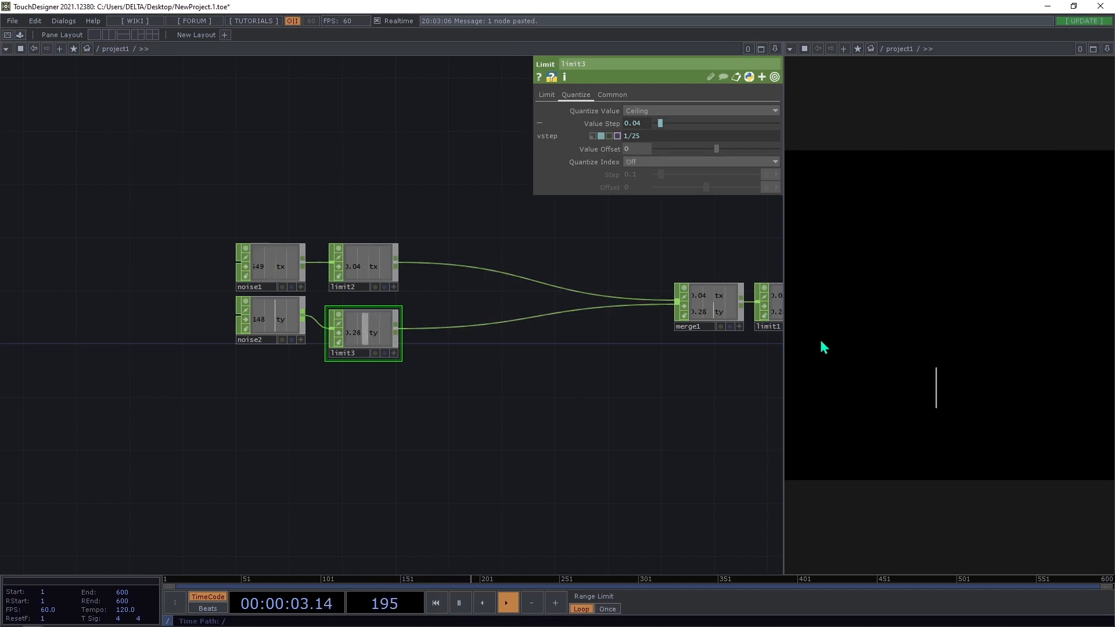
pyautogui.moveTo(380, 332); pyautogui.dragTo(380, 319)
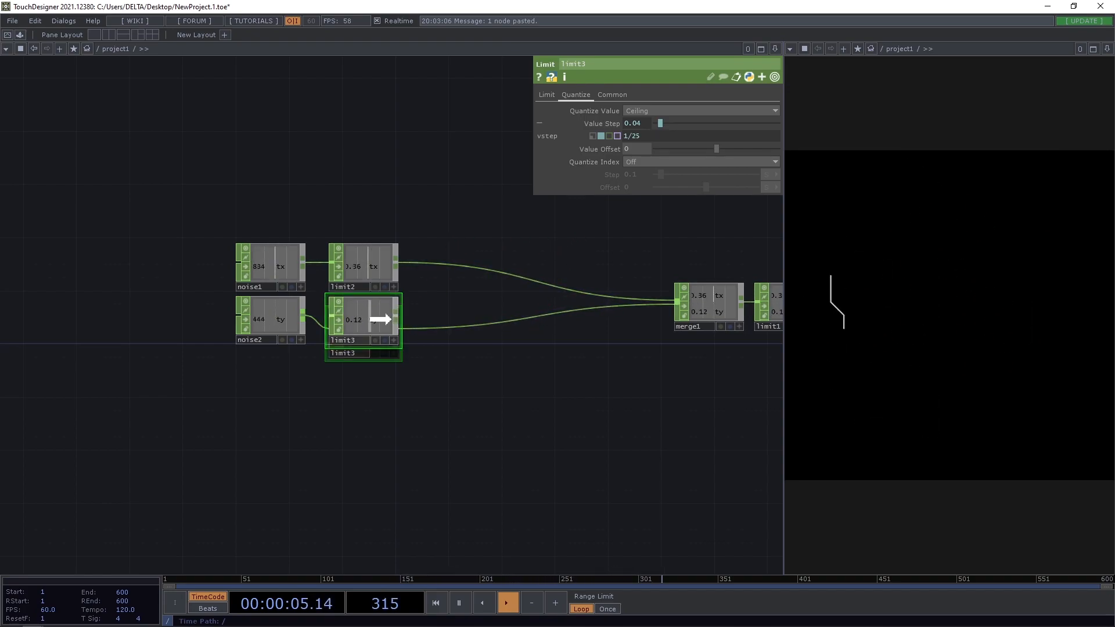
# Select the Merge CHOP with its downstream nodes and shift them slightly to line up with the two Limit rows
pyautogui.moveTo(475, 219); pyautogui.dragTo(448, 232)
pyautogui.moveTo(573, 354); pyautogui.dragTo(426, 319)
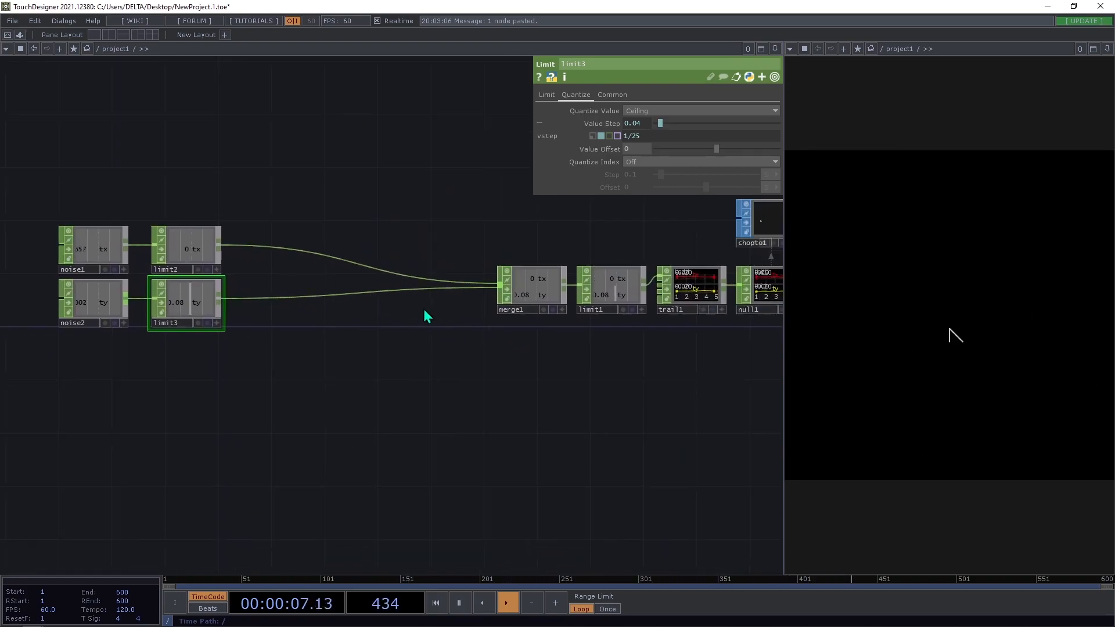
pyautogui.scroll(-3, 427, 319)
pyautogui.moveTo(701, 333); pyautogui.dragTo(492, 229, button='right')
pyautogui.moveTo(484, 272); pyautogui.dragTo(485, 263)
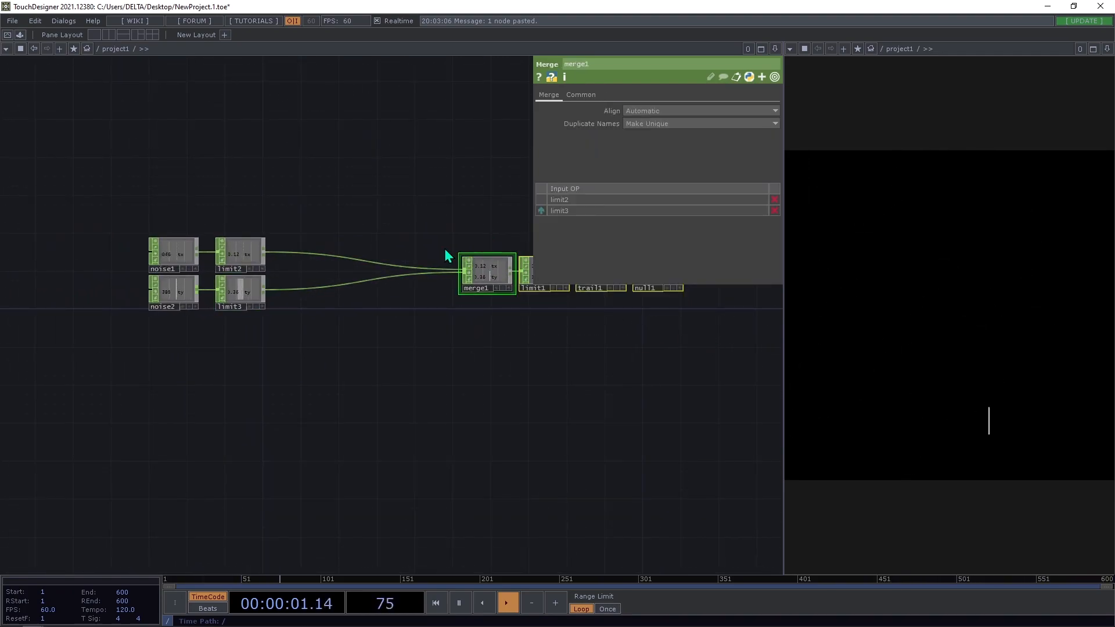
pyautogui.moveTo(316, 223); pyautogui.dragTo(313, 263)
pyautogui.scroll(-3, 344, 328)
pyautogui.scroll(1, 317, 343)
pyautogui.scroll(2, 315, 340)
pyautogui.scroll(-1, 315, 341)
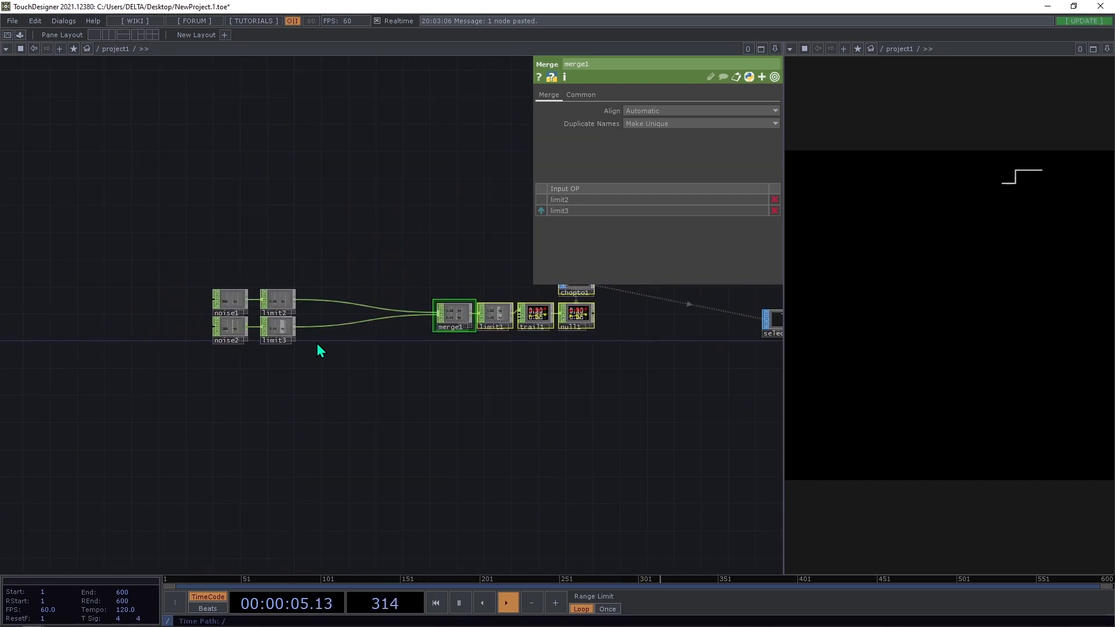
# Move limit2 and limit3 together next to the Merge CHOP, leaving space after the Noise CHOPs
pyautogui.moveTo(314, 353); pyautogui.dragTo(371, 352)
pyautogui.scroll(3, 308, 326)
pyautogui.moveTo(467, 400); pyautogui.dragTo(364, 270, button='right')
pyautogui.moveTo(364, 271); pyautogui.dragTo(617, 282)
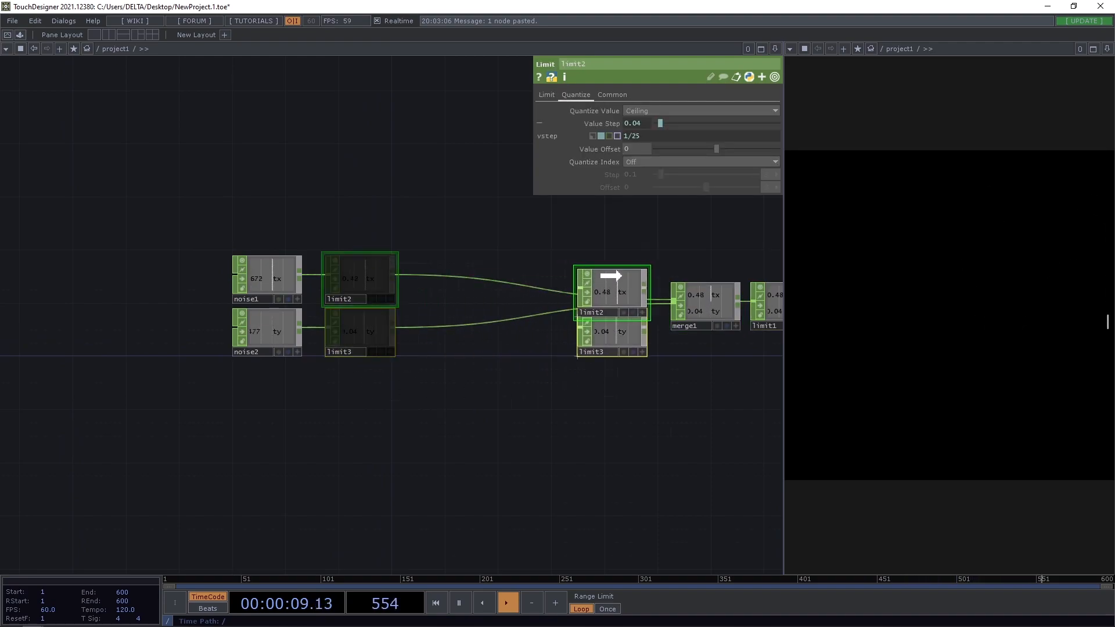
pyautogui.moveTo(537, 241); pyautogui.dragTo(545, 237)
pyautogui.moveTo(641, 298); pyautogui.dragTo(641, 284)
pyautogui.click(628, 326)
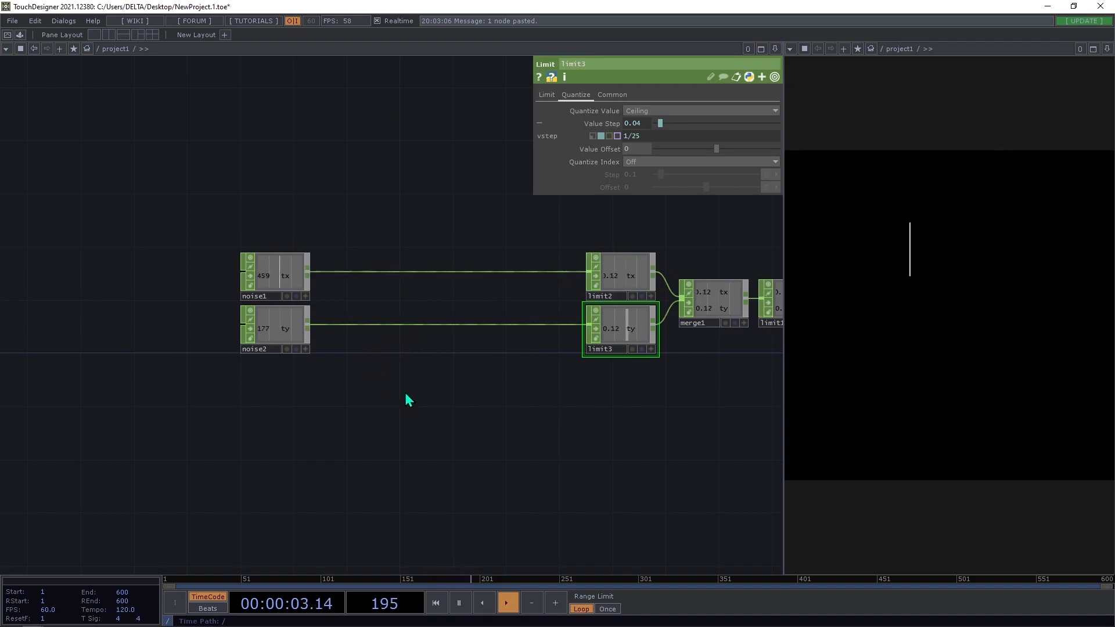
# Insert another Limit CHOP between noise1 and limit2 and place it just after noise1
pyautogui.moveTo(414, 357); pyautogui.dragTo(299, 330)
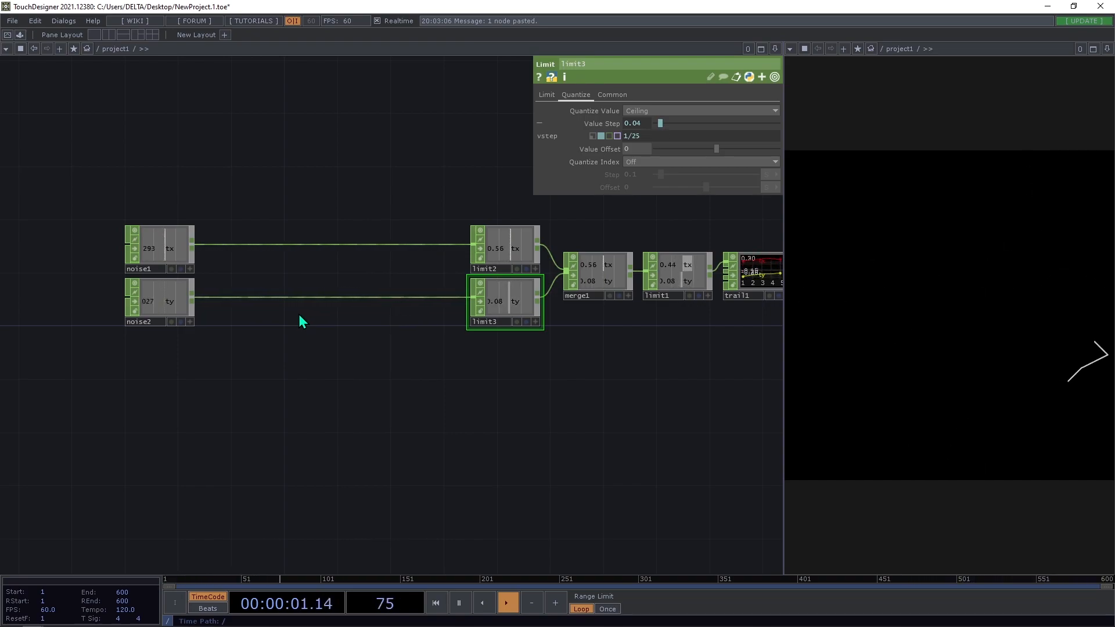
pyautogui.rightClick(285, 244)
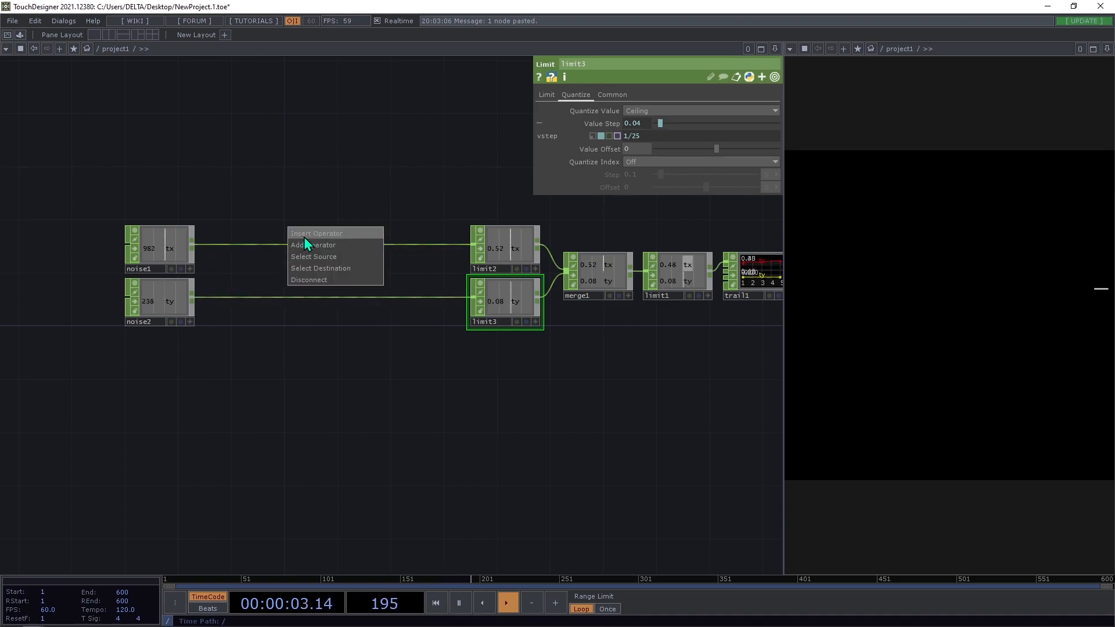
pyautogui.click(306, 235)
pyautogui.write('li')
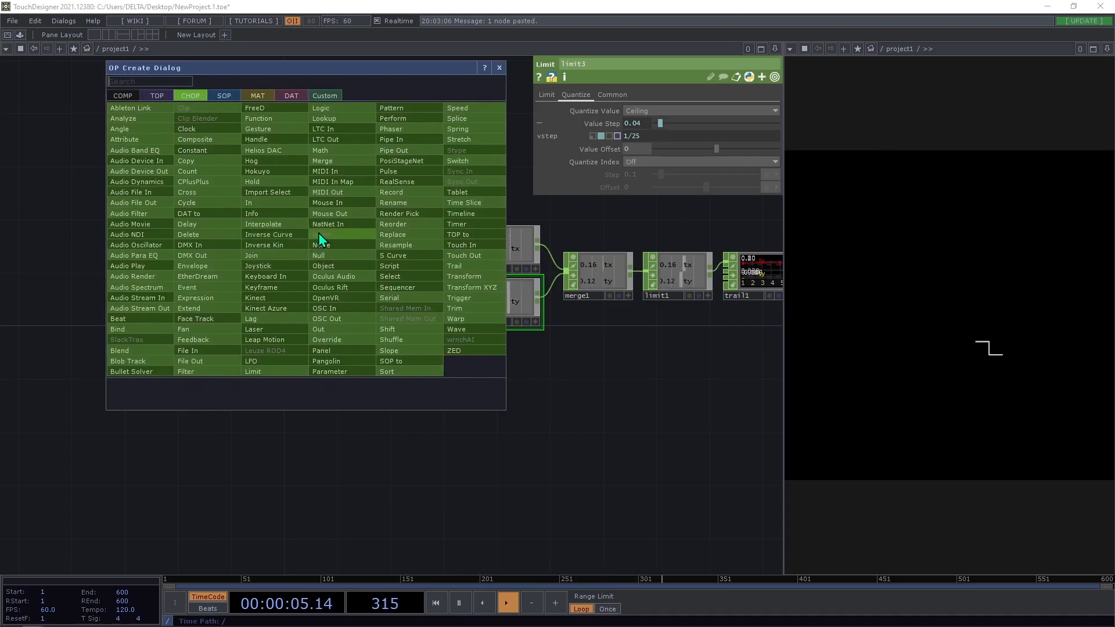
pyautogui.click(255, 372)
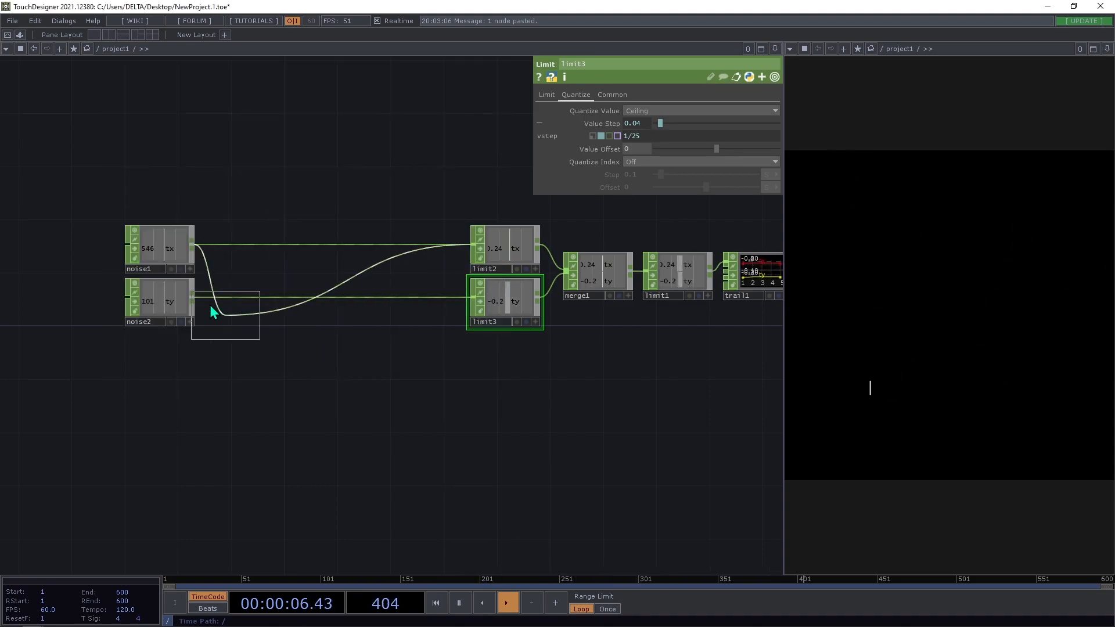
pyautogui.click(227, 249)
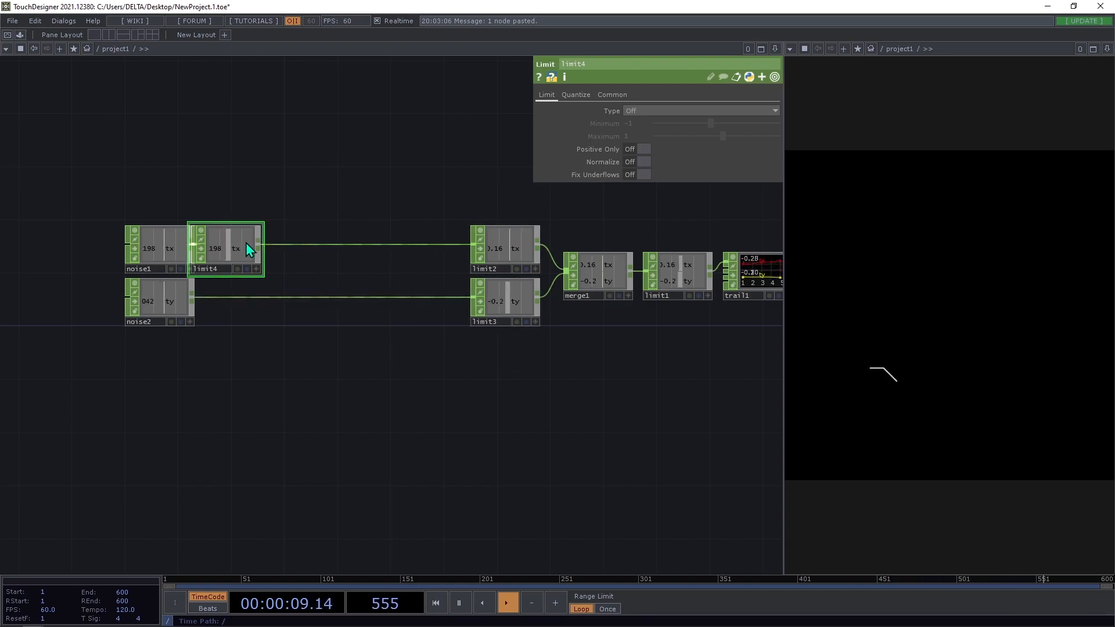
pyautogui.moveTo(239, 244); pyautogui.dragTo(253, 243)
# Insert another Limit CHOP between noise2 and limit3, placing it just after noise2
pyautogui.rightClick(253, 297)
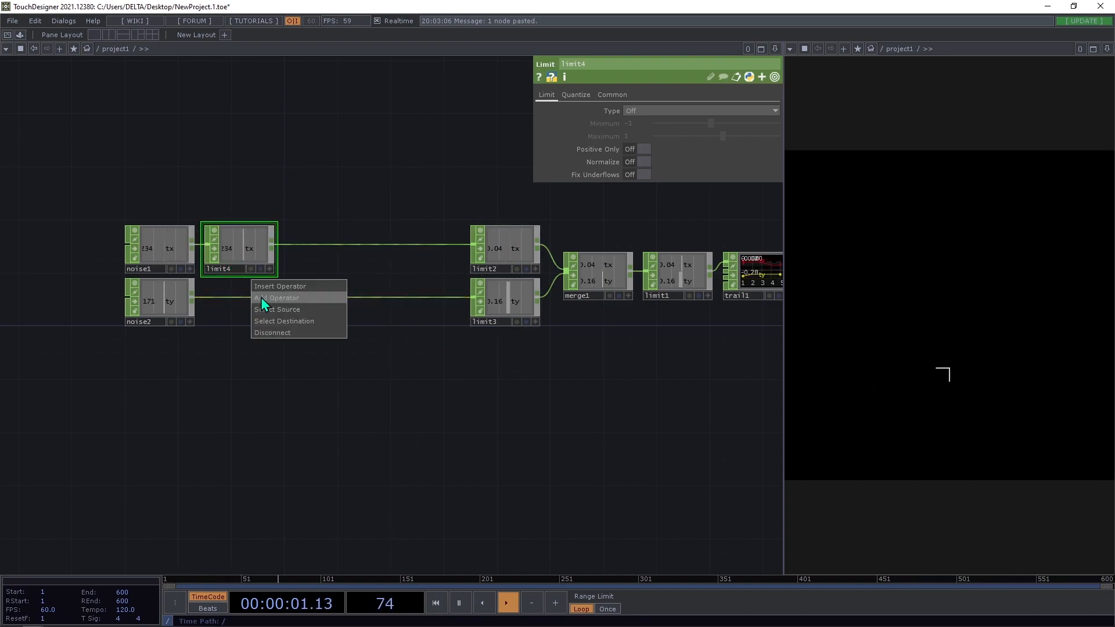
pyautogui.click(273, 290)
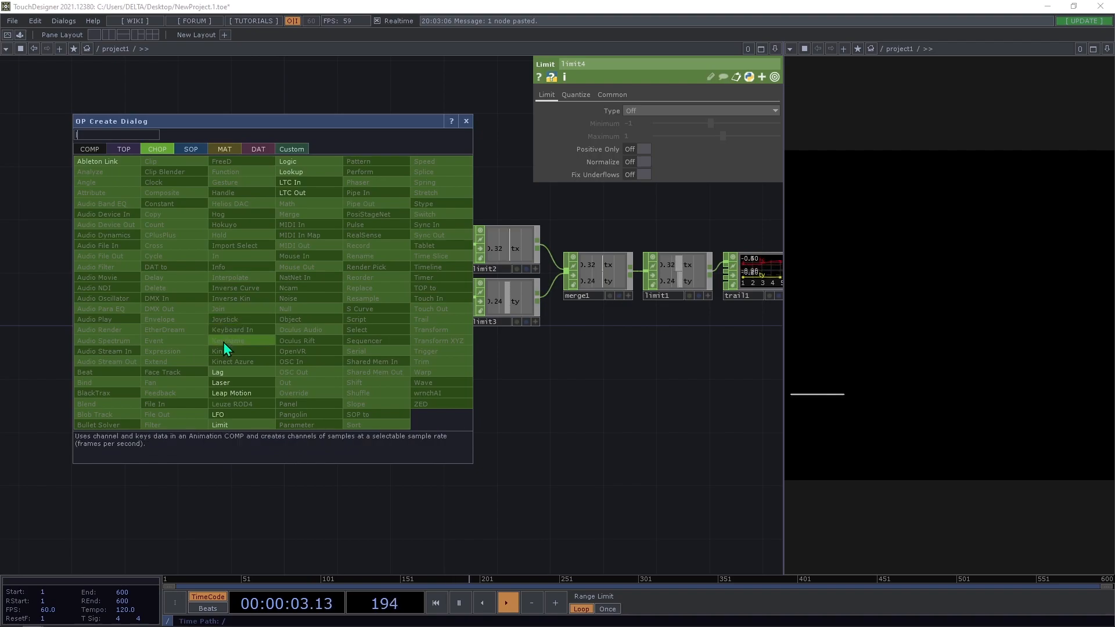
pyautogui.click(241, 423)
pyautogui.click(238, 308)
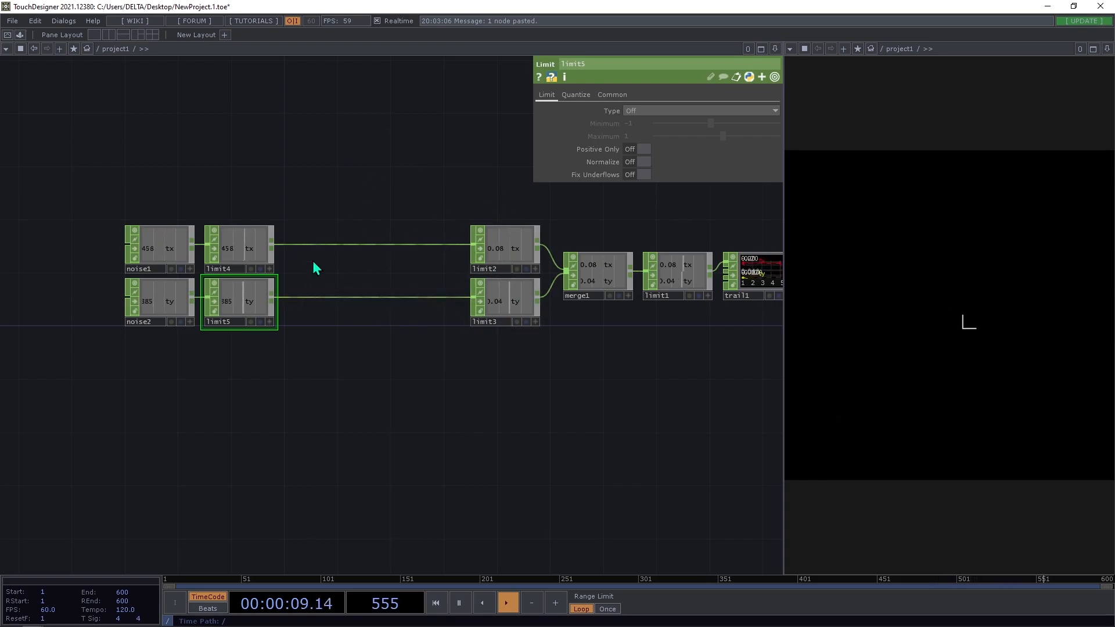
# Set the Limit type of both limit4 and limit5 to Loop
pyautogui.click(232, 236)
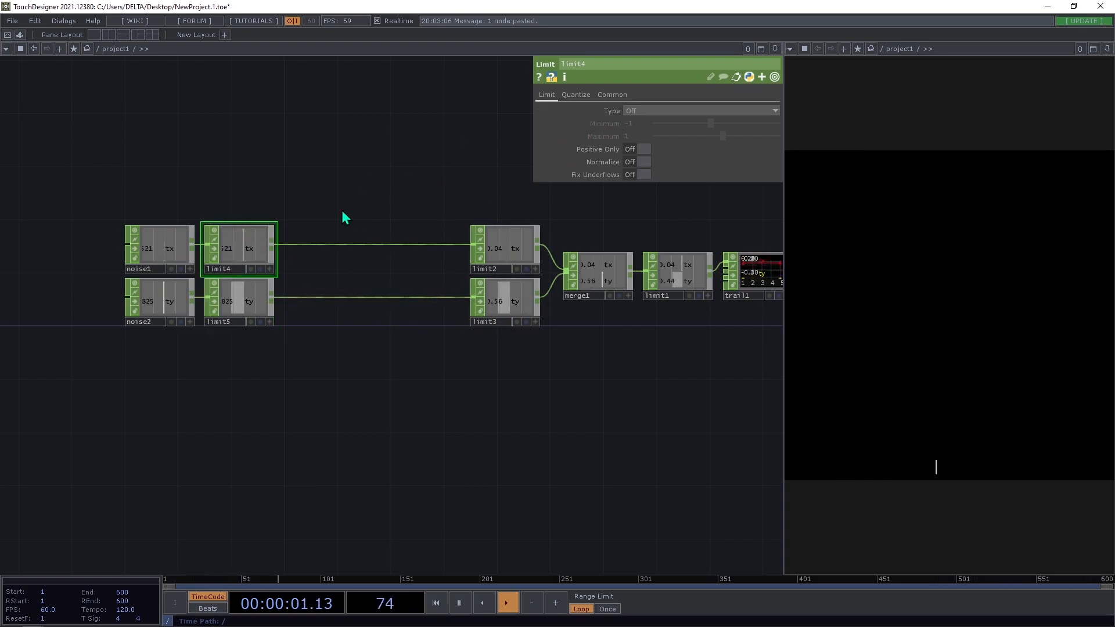
pyautogui.click(664, 113)
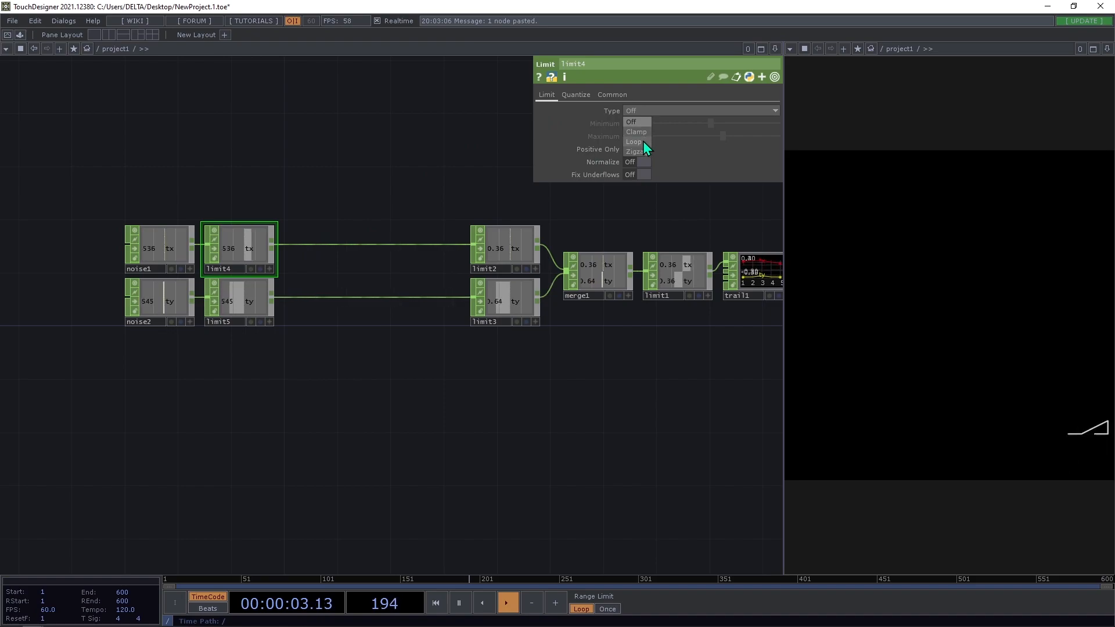
pyautogui.click(642, 141)
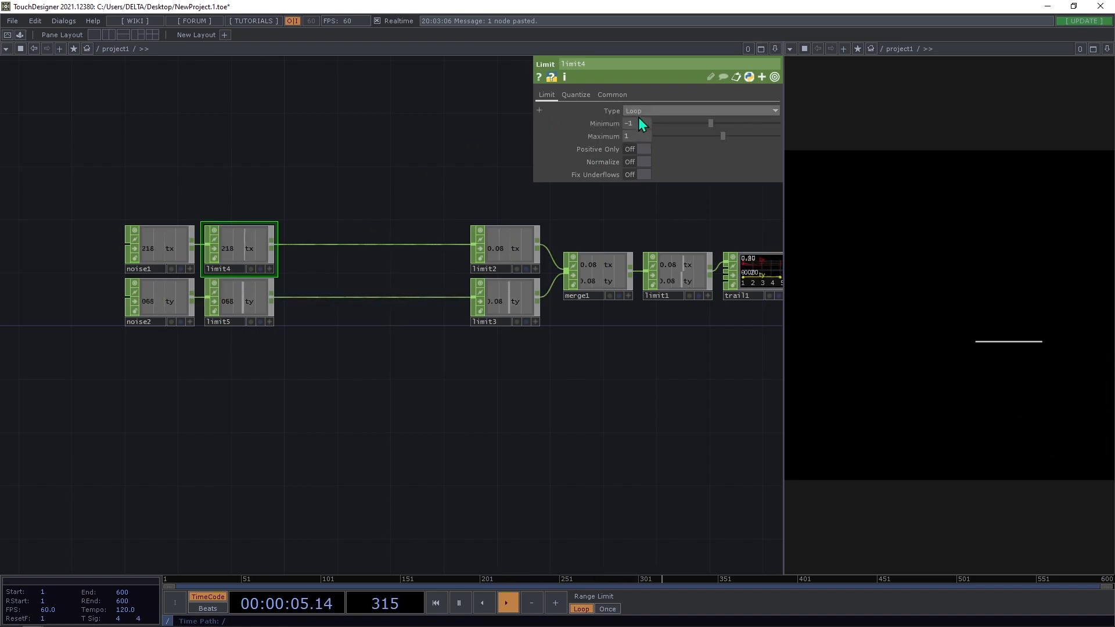
pyautogui.click(242, 287)
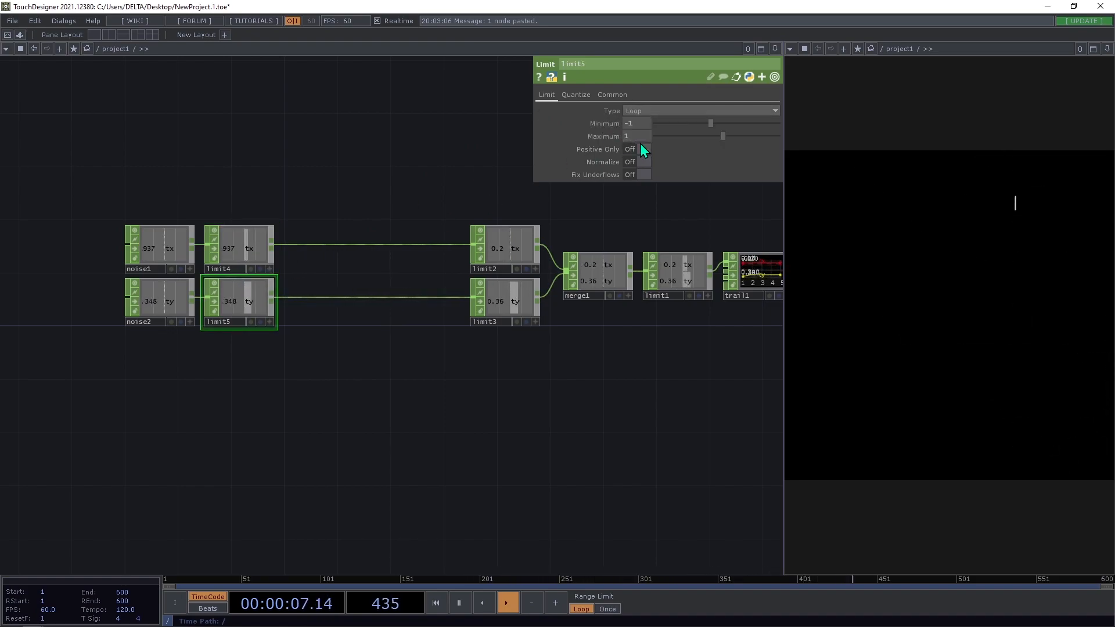
# Set the Maximum of limit5 to 0
pyautogui.moveTo(365, 237); pyautogui.dragTo(353, 312)
pyautogui.moveTo(638, 426); pyautogui.dragTo(543, 400)
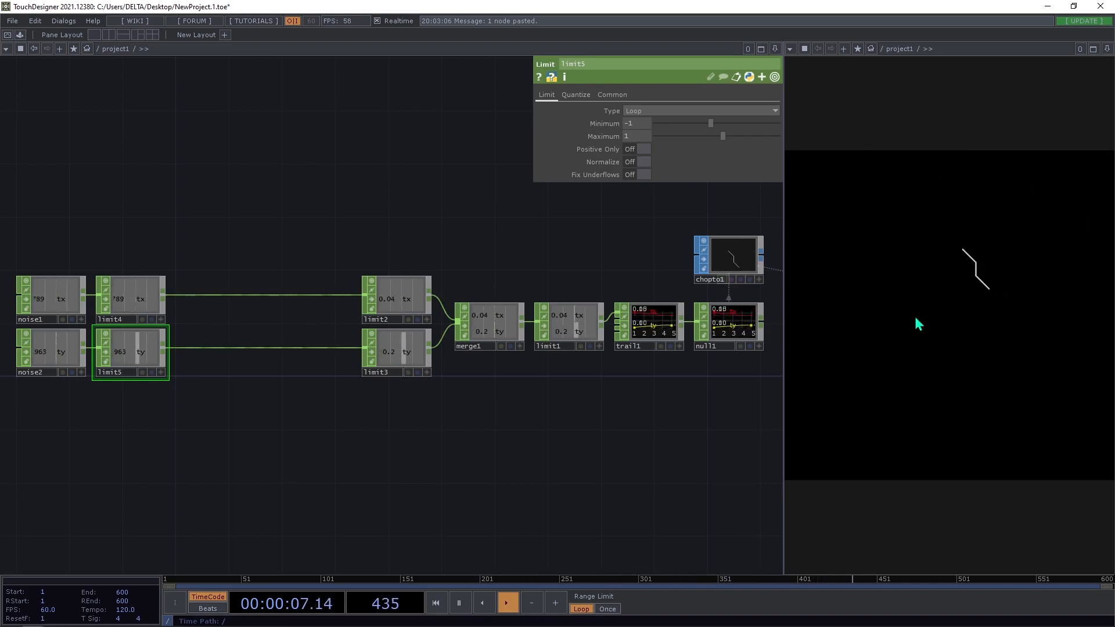
pyautogui.moveTo(491, 252); pyautogui.dragTo(654, 242)
pyautogui.moveTo(446, 203); pyautogui.dragTo(490, 199)
pyautogui.scroll(2, 348, 263)
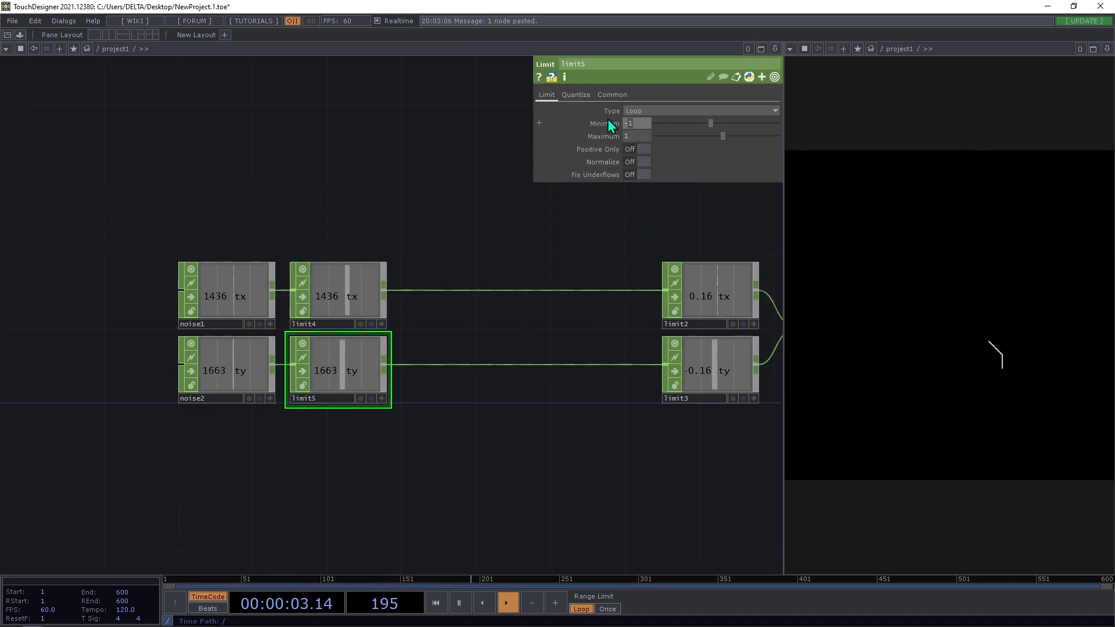
pyautogui.click(639, 137)
pyautogui.write('0')
pyautogui.press('Return')
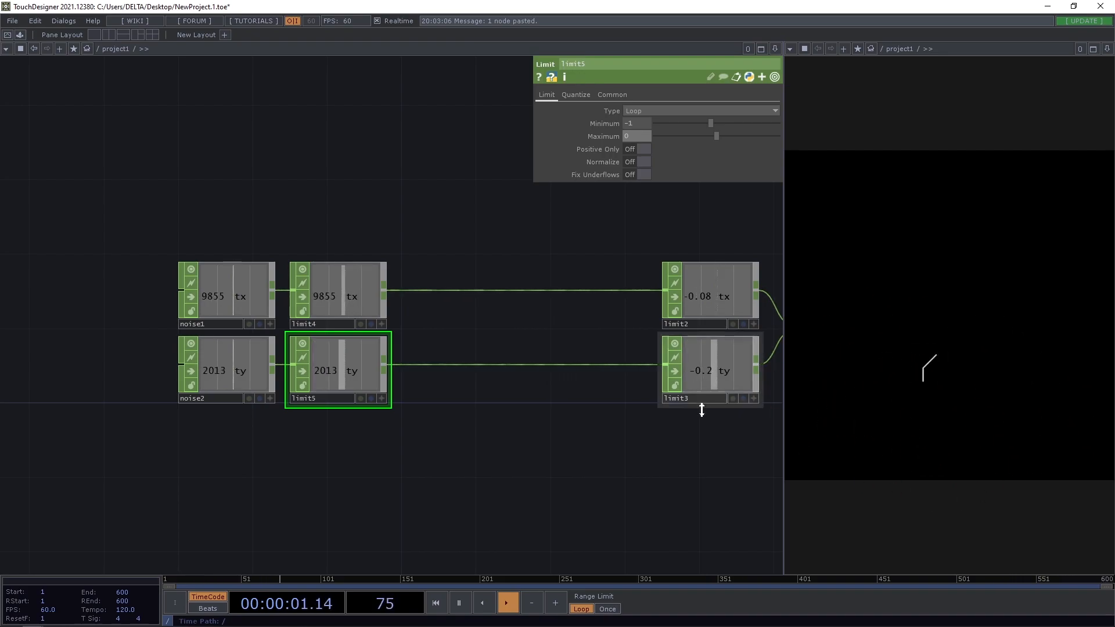
# Insert a Feedback TOP between render1 and transform1, placing it slightly below the render wire
pyautogui.moveTo(664, 462); pyautogui.dragTo(483, 417)
pyautogui.scroll(-5, 479, 412)
pyautogui.moveTo(607, 428); pyautogui.dragTo(381, 377)
pyautogui.moveTo(541, 416); pyautogui.dragTo(263, 396)
pyautogui.moveTo(485, 432); pyautogui.dragTo(288, 415)
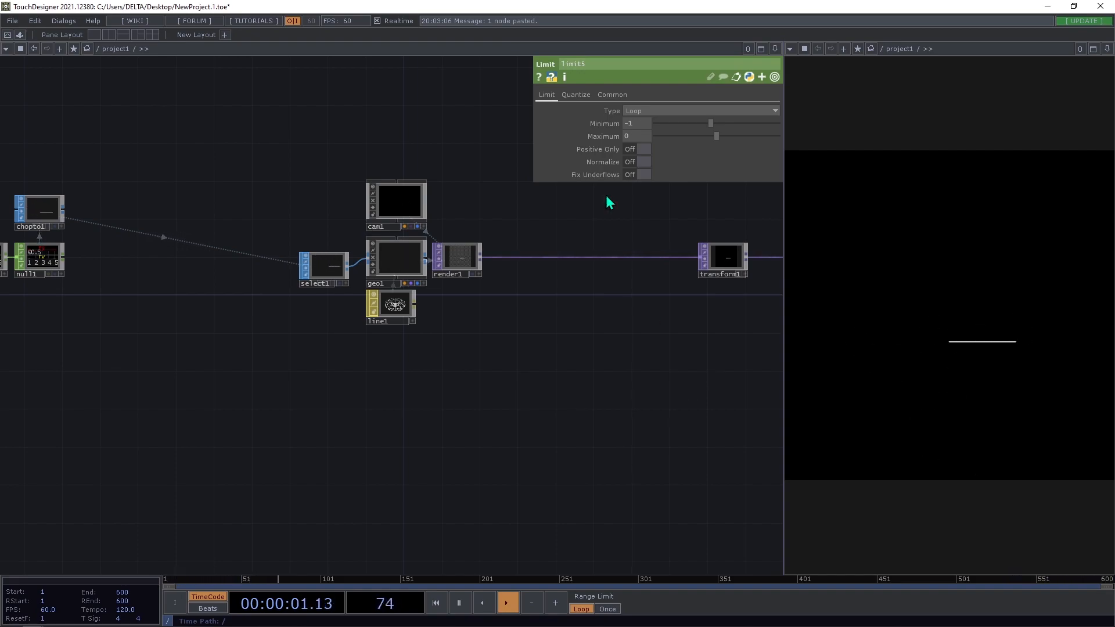
pyautogui.moveTo(456, 325); pyautogui.dragTo(511, 332)
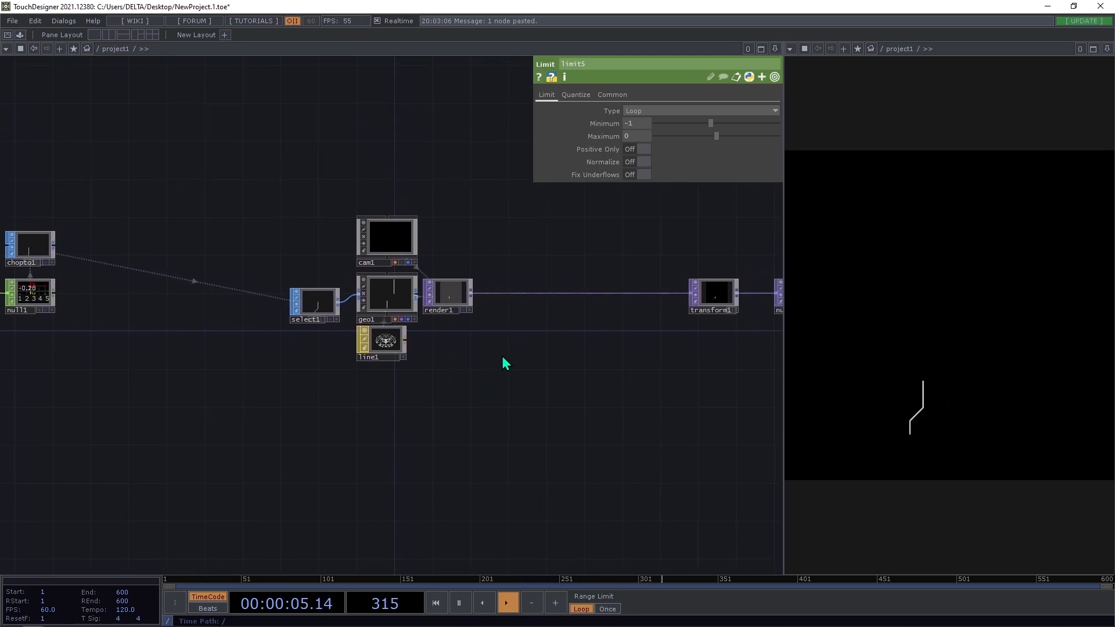
pyautogui.moveTo(473, 380); pyautogui.dragTo(516, 347)
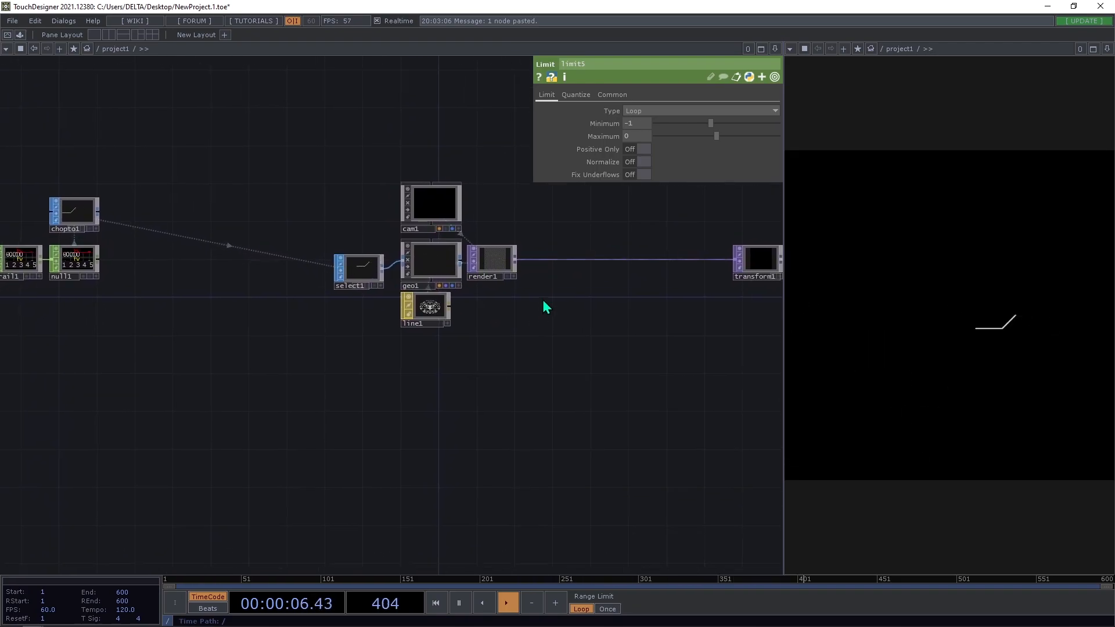
pyautogui.rightClick(552, 260)
pyautogui.click(573, 246)
pyautogui.write('fe')
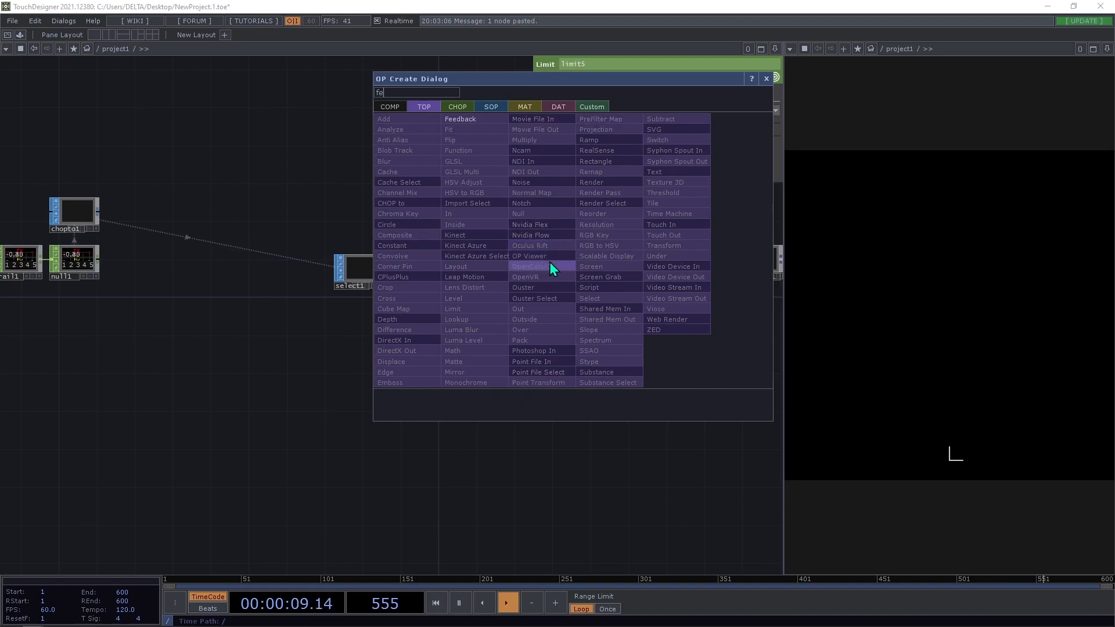
pyautogui.click(465, 121)
pyautogui.click(551, 290)
# Add a Level TOP between feedback1 and transform1 and place it next to feedback1
pyautogui.moveTo(641, 410); pyautogui.dragTo(484, 467)
pyautogui.scroll(5, 467, 363)
pyautogui.rightClick(395, 324)
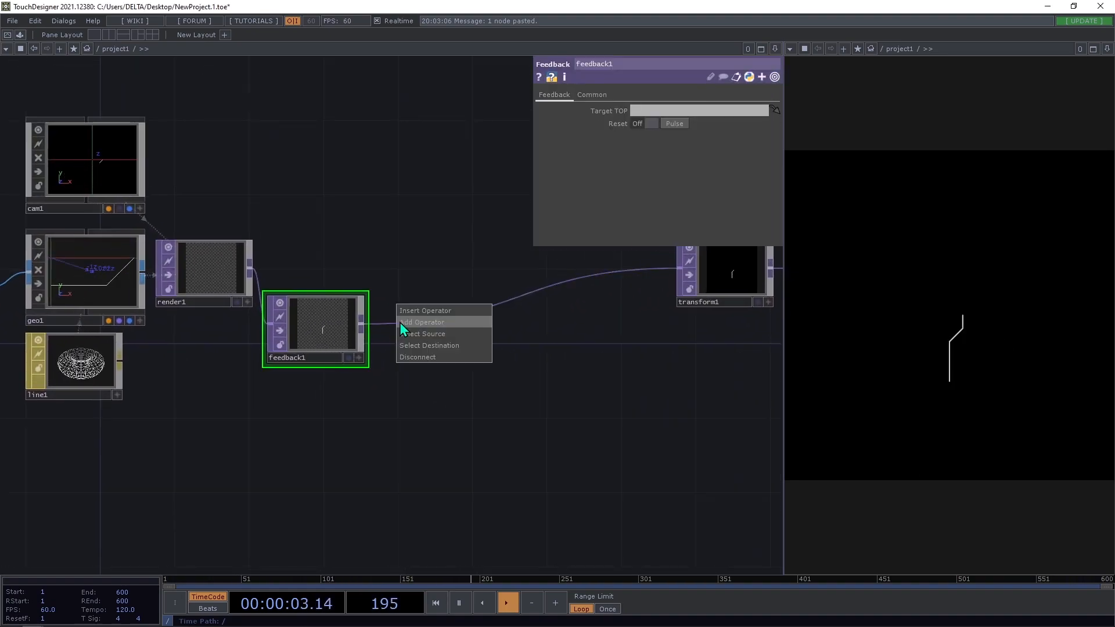
pyautogui.click(410, 321)
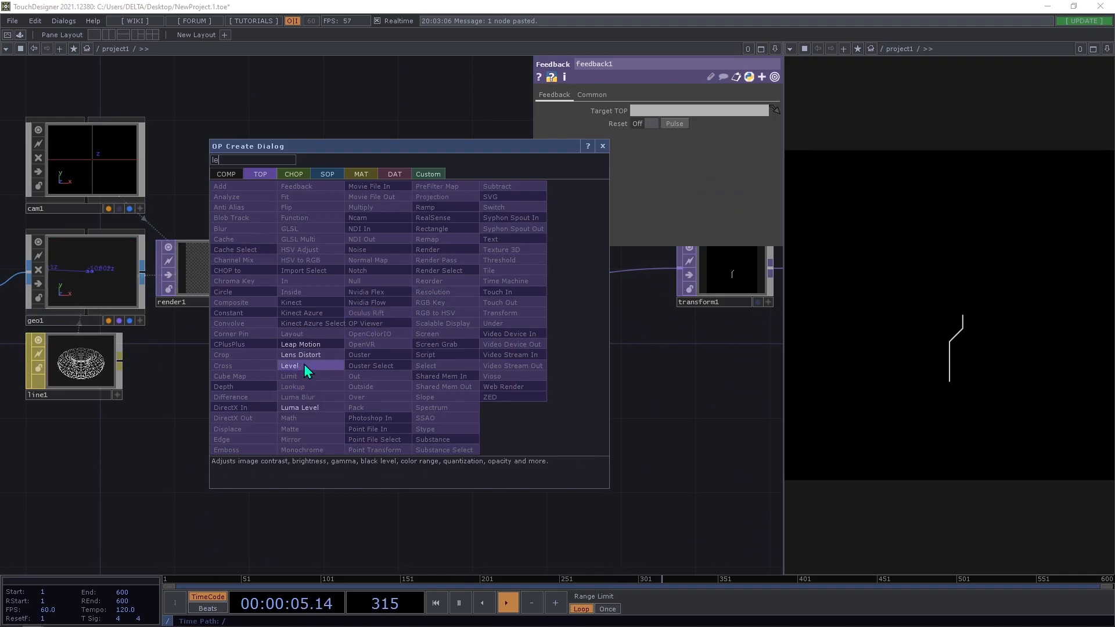
pyautogui.click(304, 364)
pyautogui.click(411, 349)
# Insert a Composite TOP between level1 and transform1, and wire render1 into it as the first input above level1
pyautogui.rightClick(518, 299)
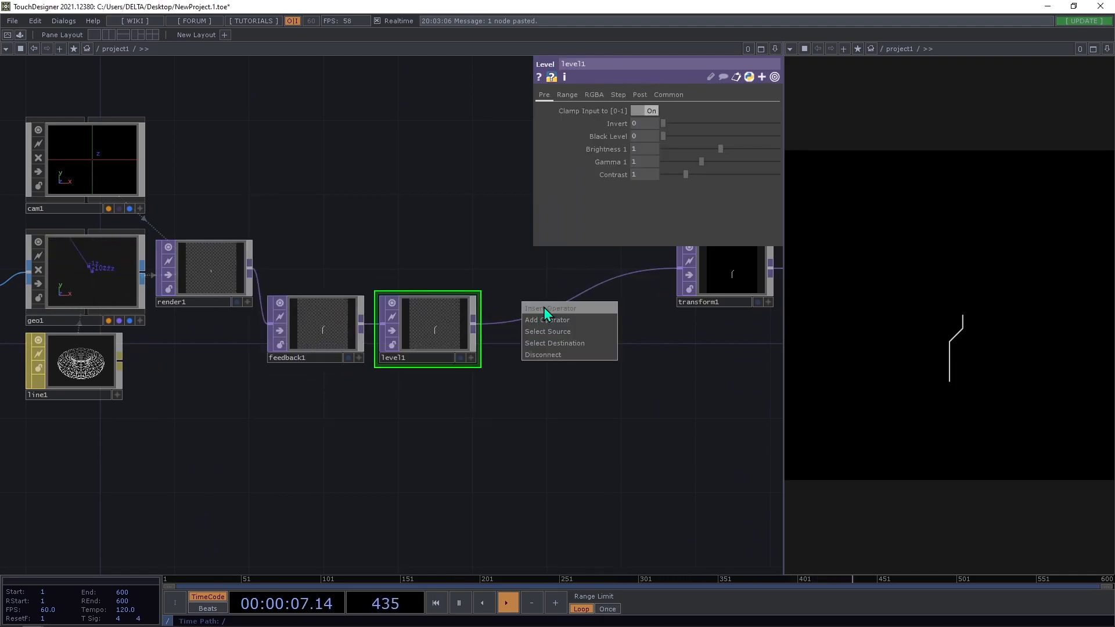
pyautogui.click(543, 308)
pyautogui.write('c')
pyautogui.click(365, 295)
pyautogui.click(558, 285)
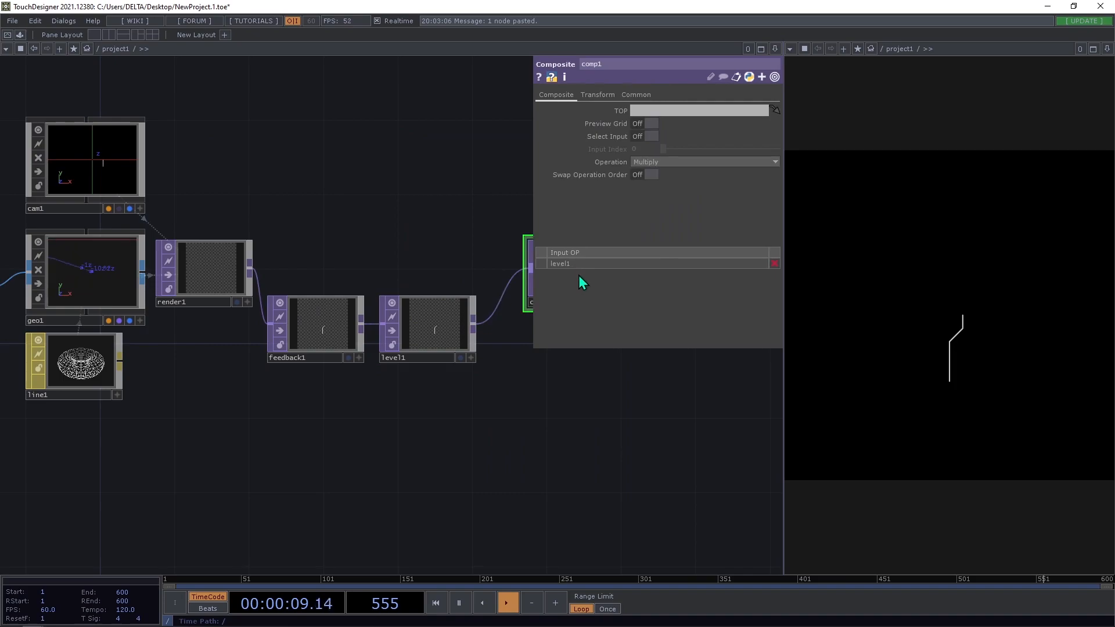
pyautogui.moveTo(250, 270); pyautogui.dragTo(384, 263)
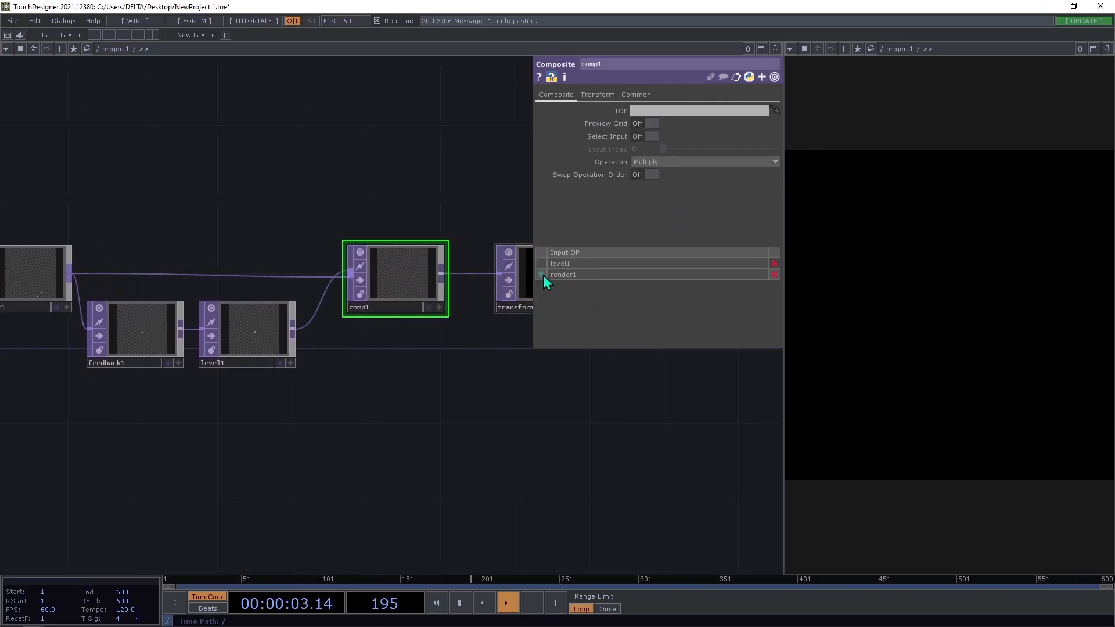
pyautogui.moveTo(541, 276); pyautogui.dragTo(541, 264)
# Set comp1's operation to Over and assign comp1 as the target TOP of feedback1
pyautogui.click(656, 163)
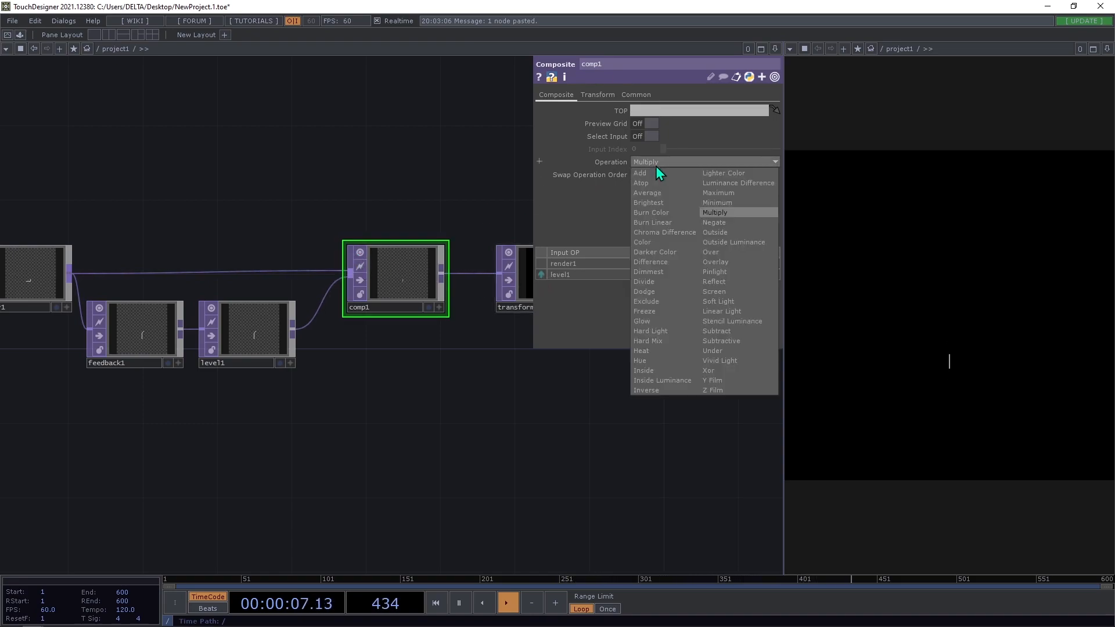
pyautogui.click(742, 253)
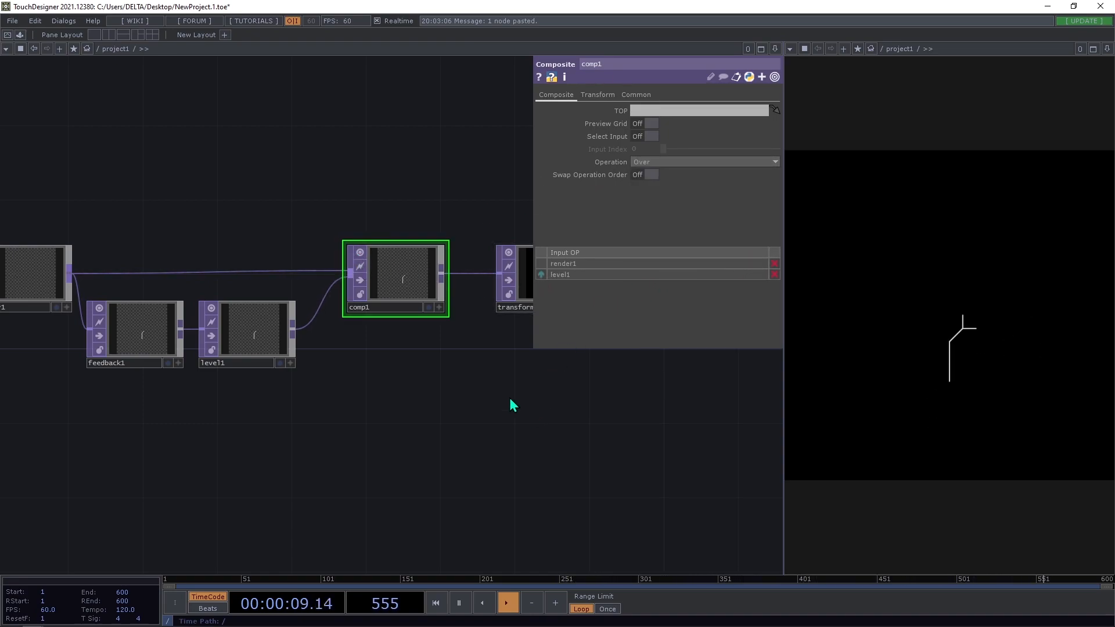
pyautogui.moveTo(399, 277); pyautogui.dragTo(124, 332)
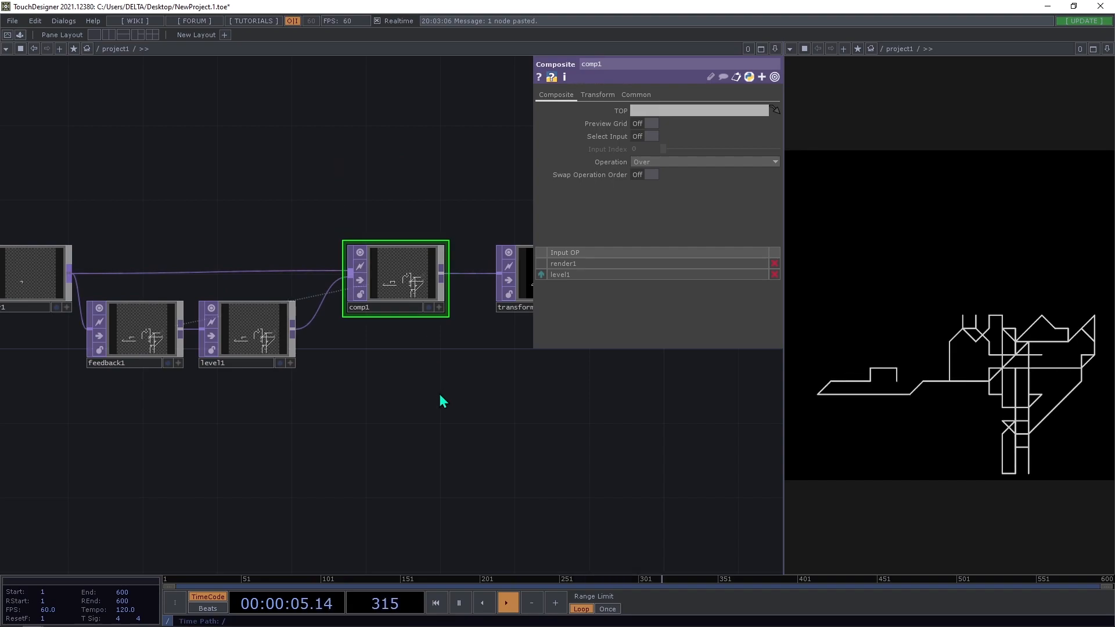
# Move the two Noise CHOPs together with limit4 and limit5 close to limit2 and limit3
pyautogui.moveTo(354, 500); pyautogui.dragTo(514, 472)
pyautogui.scroll(6, 179, 267)
pyautogui.scroll(-5, 288, 384)
pyautogui.moveTo(287, 385); pyautogui.dragTo(599, 376)
pyautogui.scroll(-3, 444, 434)
pyautogui.moveTo(386, 393); pyautogui.dragTo(678, 418)
pyautogui.moveTo(473, 412); pyautogui.dragTo(519, 424)
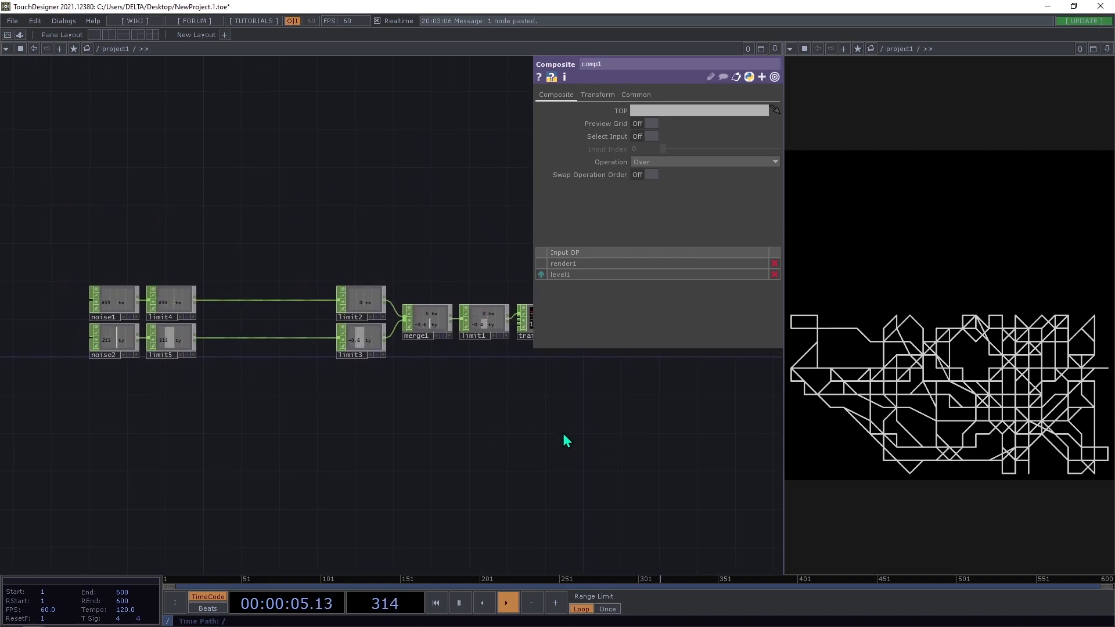
pyautogui.moveTo(630, 455); pyautogui.dragTo(580, 481)
pyautogui.moveTo(230, 448); pyautogui.dragTo(79, 325, button='right')
pyautogui.moveTo(78, 325); pyautogui.dragTo(210, 326)
pyautogui.click(256, 260)
# Select the whole CHOP chain with chopto1 and move it close to select1
pyautogui.moveTo(541, 474); pyautogui.dragTo(410, 479)
pyautogui.moveTo(505, 485); pyautogui.dragTo(38, 215, button='right')
pyautogui.moveTo(68, 327); pyautogui.dragTo(268, 326)
pyautogui.moveTo(350, 436); pyautogui.dragTo(199, 405)
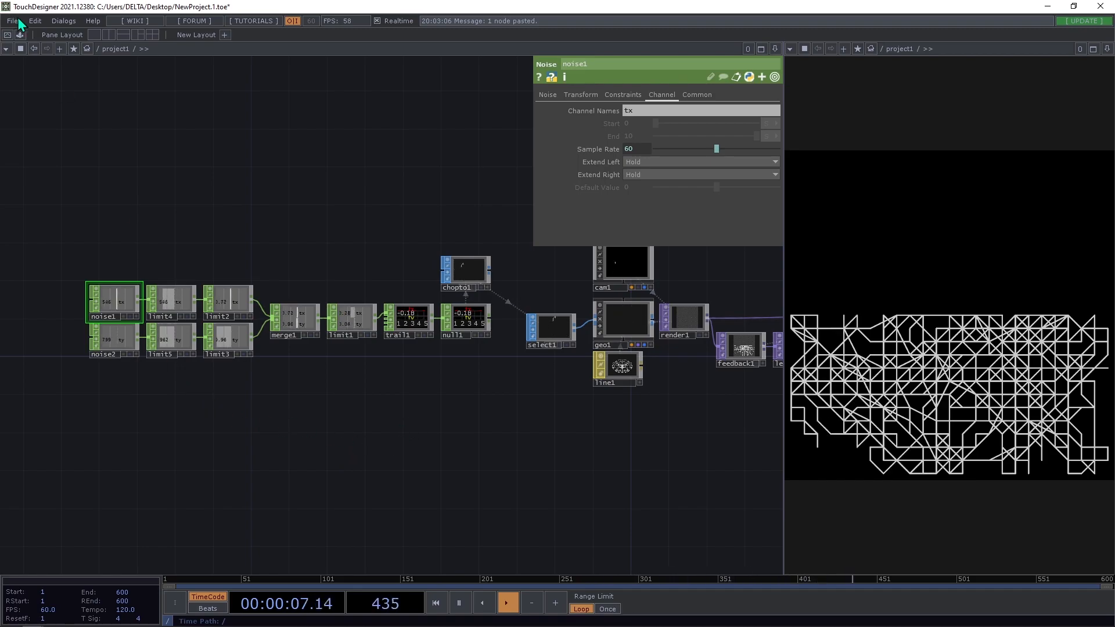
# Add the colour_lovers_picker component from the Color folder of My Components and place it below the Limit CHOPs
pyautogui.click(20, 48)
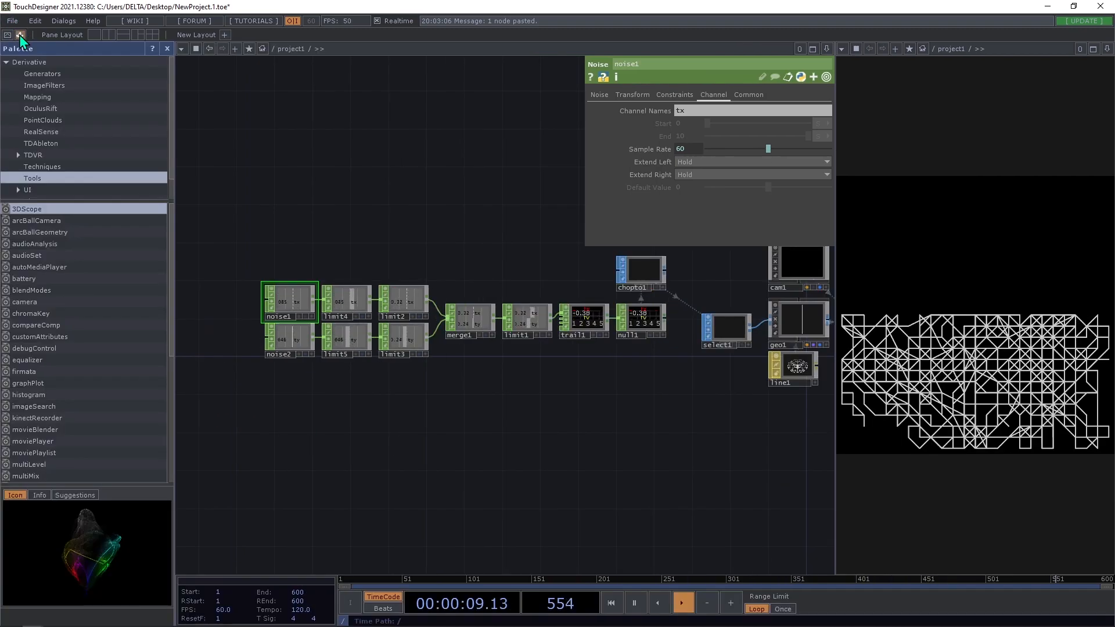
pyautogui.scroll(-2, 76, 182)
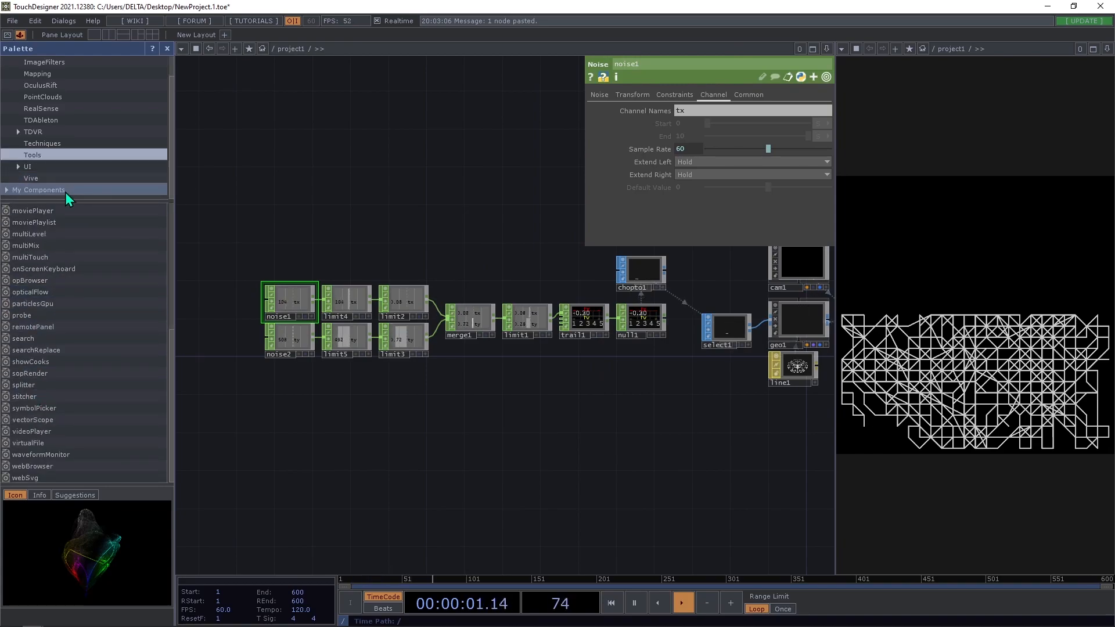
pyautogui.click(65, 193)
pyautogui.click(54, 158)
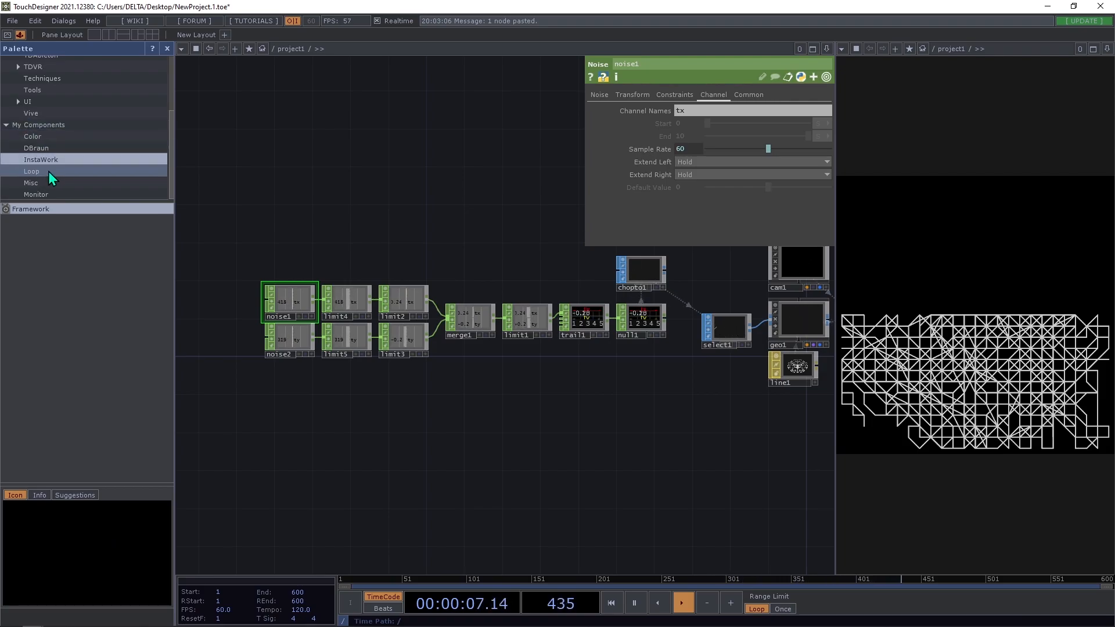
pyautogui.click(46, 139)
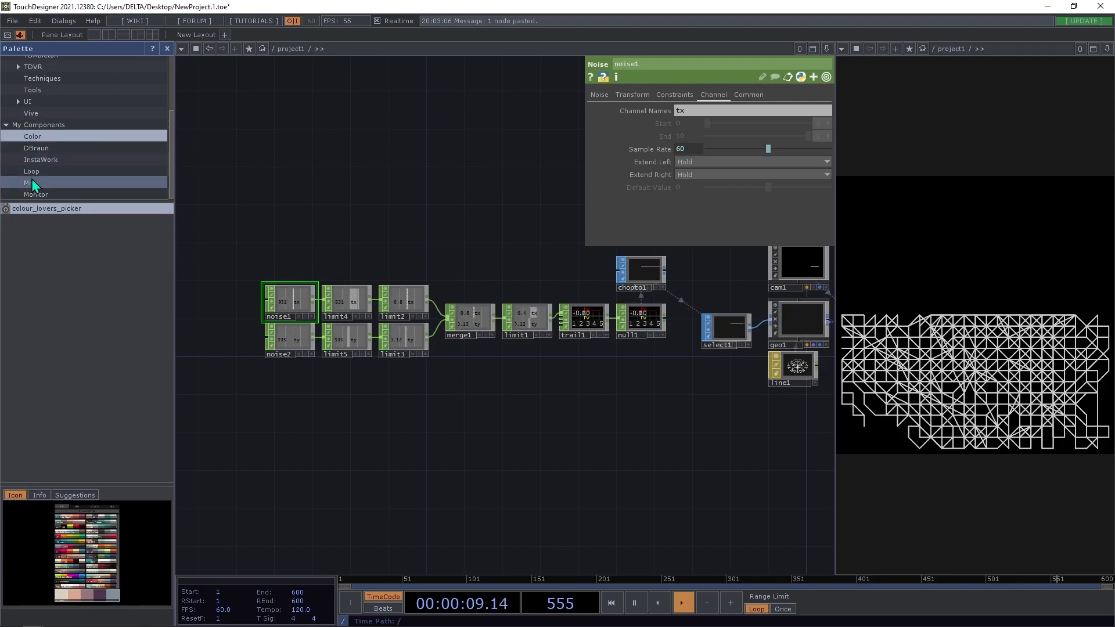
pyautogui.moveTo(36, 207); pyautogui.dragTo(196, 155)
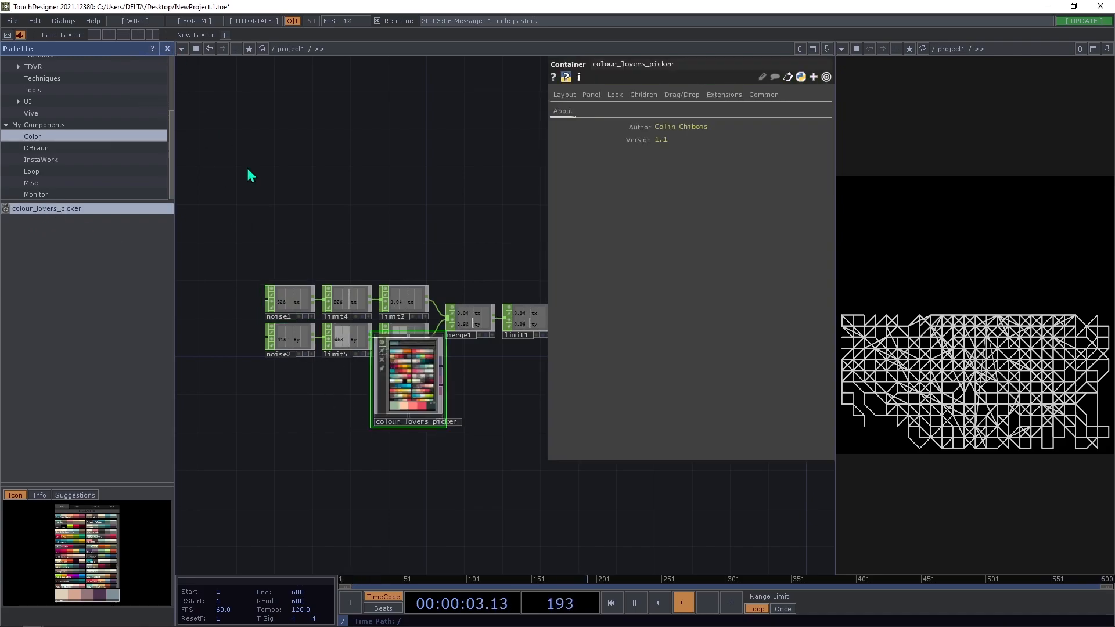
pyautogui.moveTo(405, 392); pyautogui.dragTo(410, 468)
pyautogui.click(166, 49)
# Attach a Null TOP to the colour picker's first output, place it beside the picker, and check its node information
pyautogui.moveTo(235, 189); pyautogui.dragTo(114, 131)
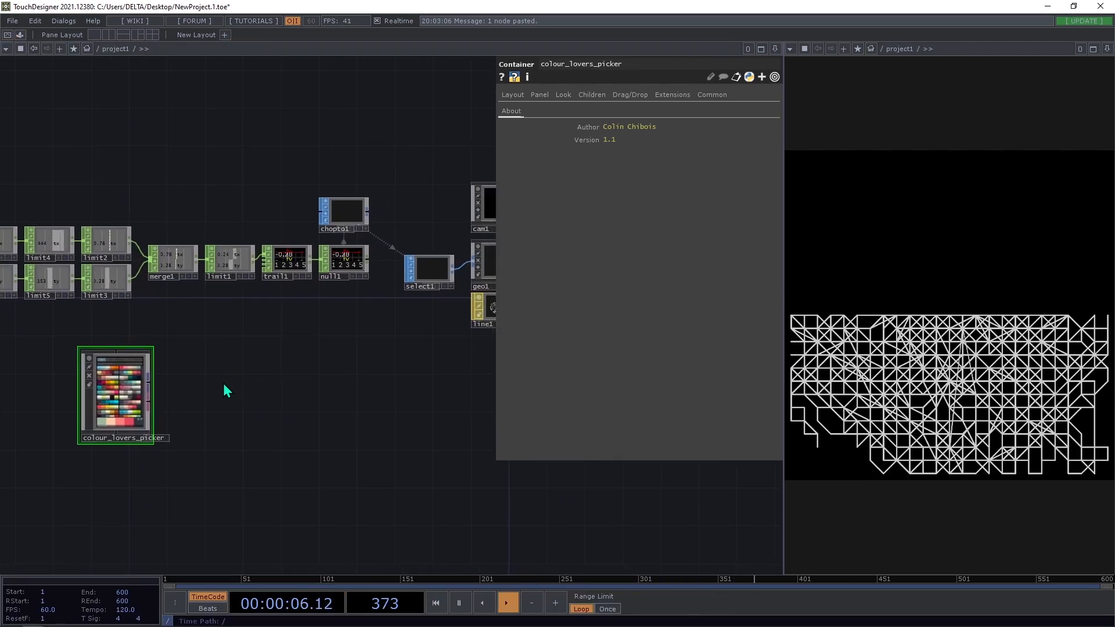
pyautogui.rightClick(148, 382)
pyautogui.click(179, 351)
pyautogui.click(267, 403)
pyautogui.moveTo(268, 407); pyautogui.dragTo(336, 375)
pyautogui.scroll(4, 324, 406)
pyautogui.moveTo(376, 433); pyautogui.dragTo(473, 409)
pyautogui.moveTo(499, 362); pyautogui.dragTo(564, 376)
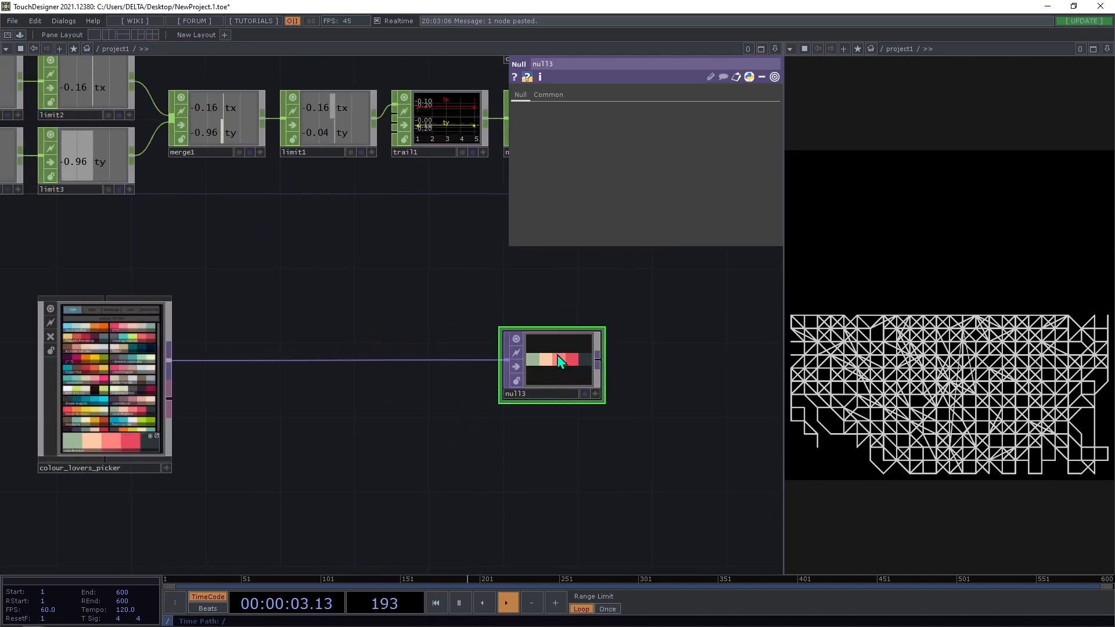
pyautogui.middleClick(568, 368)
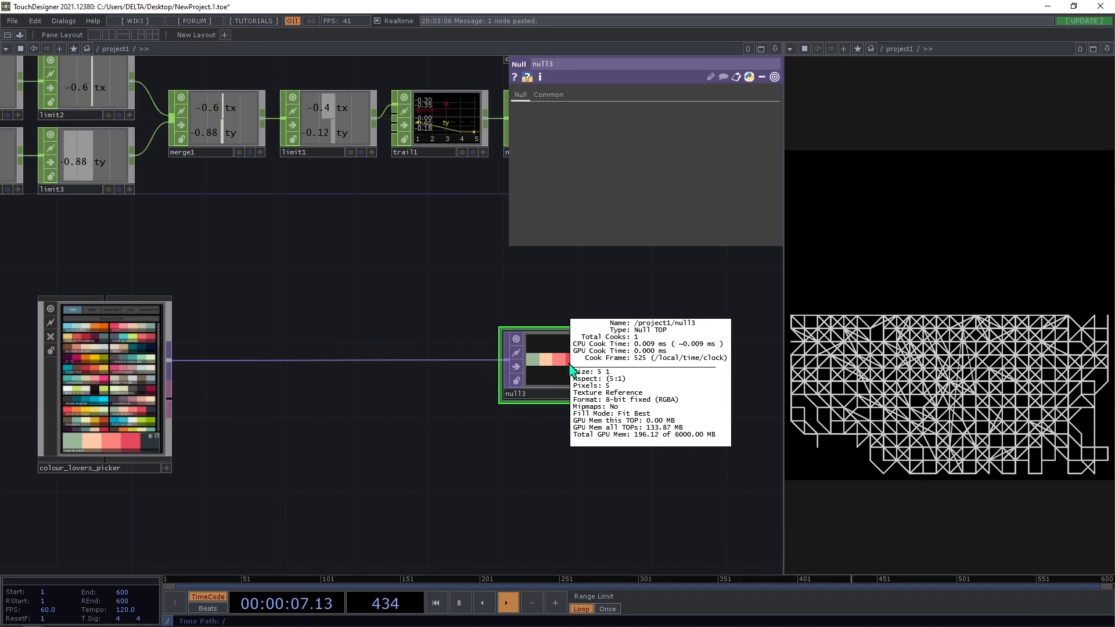
# Open the line settings of line1 and expand Line Near Color into its separate channels, nudging null3 slightly
pyautogui.moveTo(349, 423); pyautogui.dragTo(227, 394)
pyautogui.moveTo(533, 342); pyautogui.dragTo(345, 383)
pyautogui.scroll(-3, 460, 398)
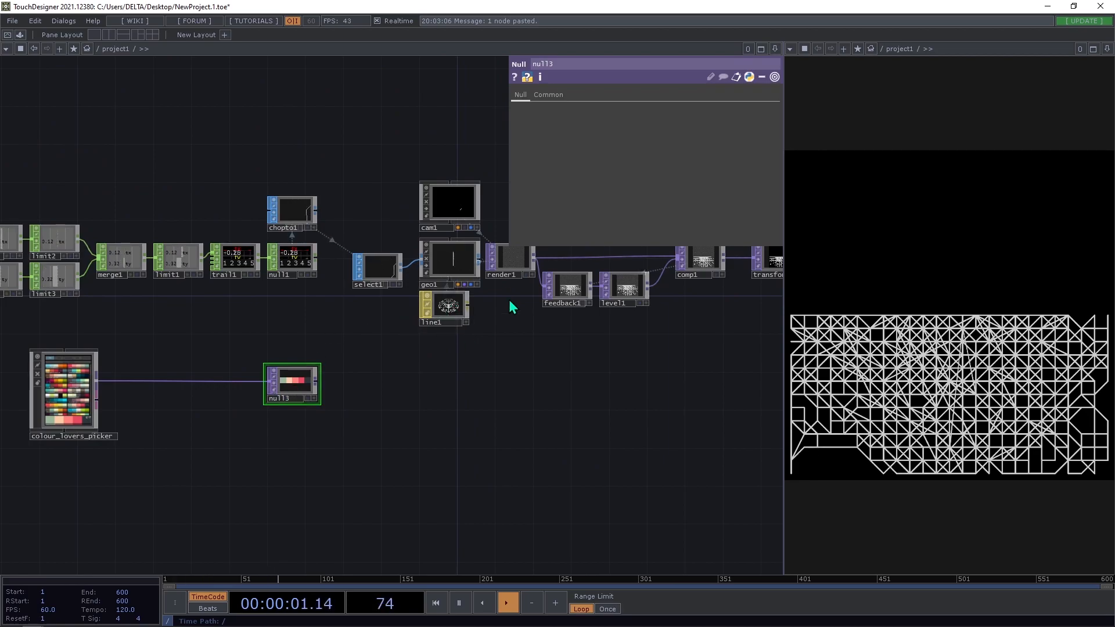
pyautogui.click(441, 303)
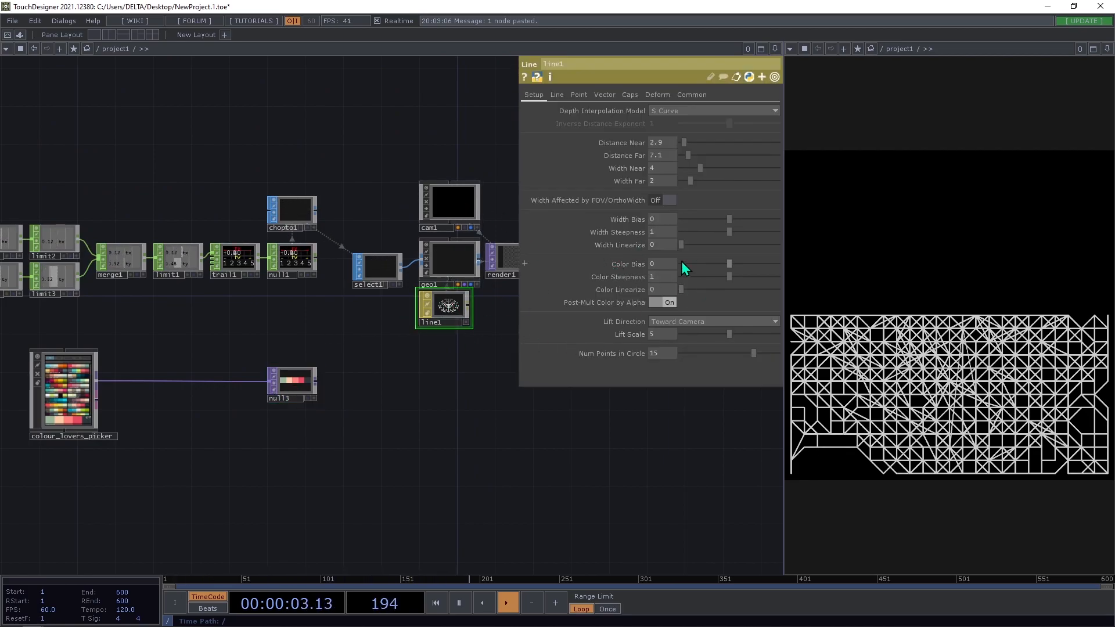
pyautogui.click(557, 95)
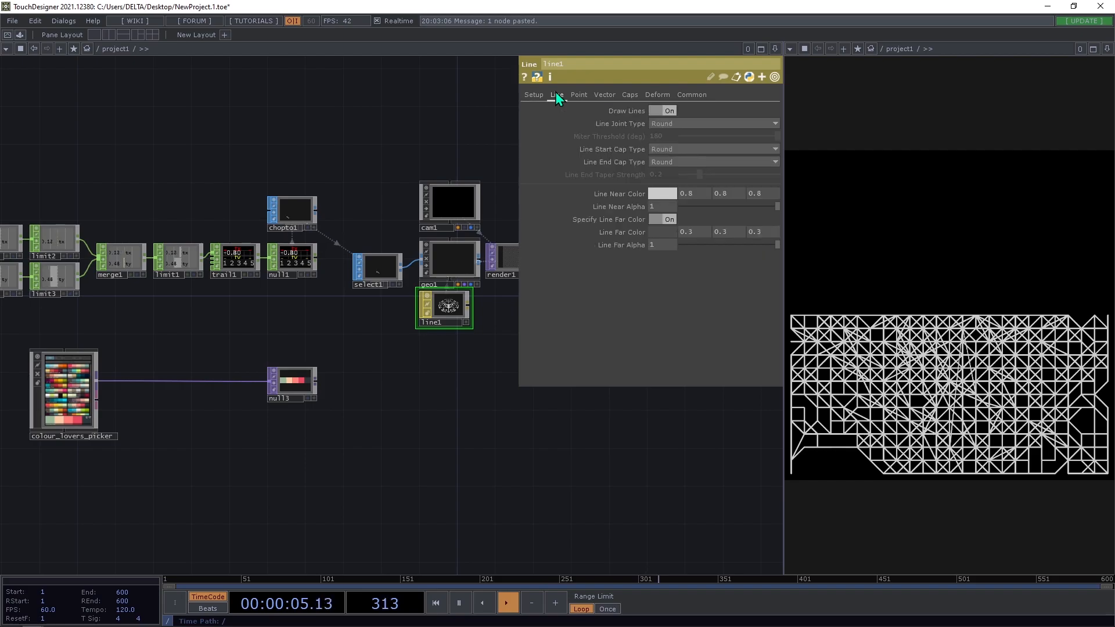
pyautogui.moveTo(294, 383)
pyautogui.mouseDown()
pyautogui.moveTo(444, 303)
pyautogui.moveTo(360, 317)
pyautogui.moveTo(303, 373)
pyautogui.moveTo(283, 373)
pyautogui.mouseUp()
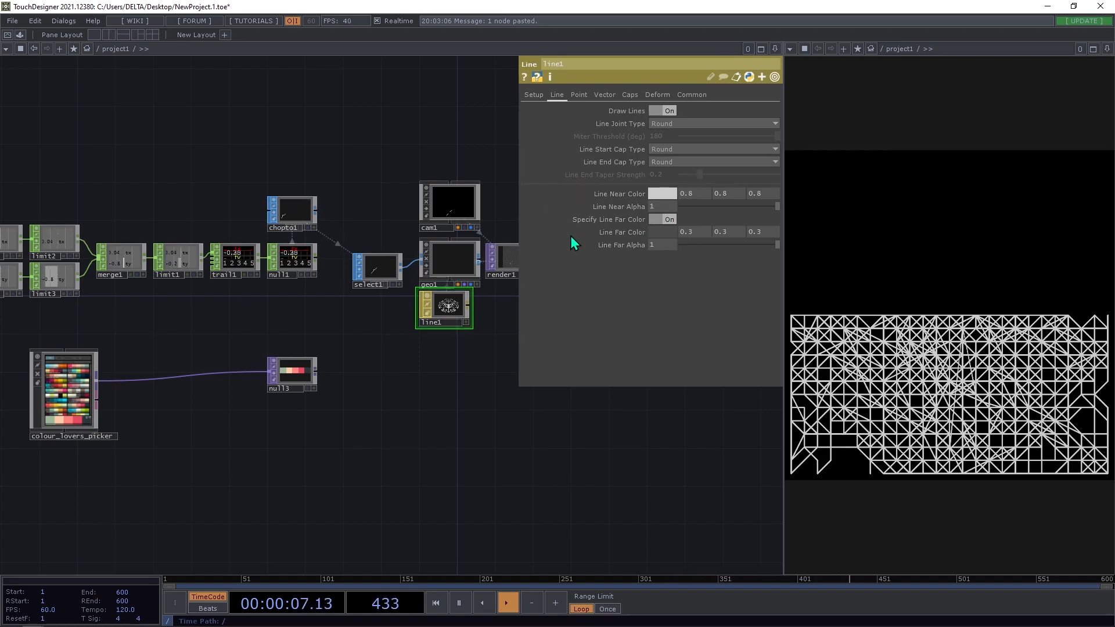
pyautogui.click(632, 194)
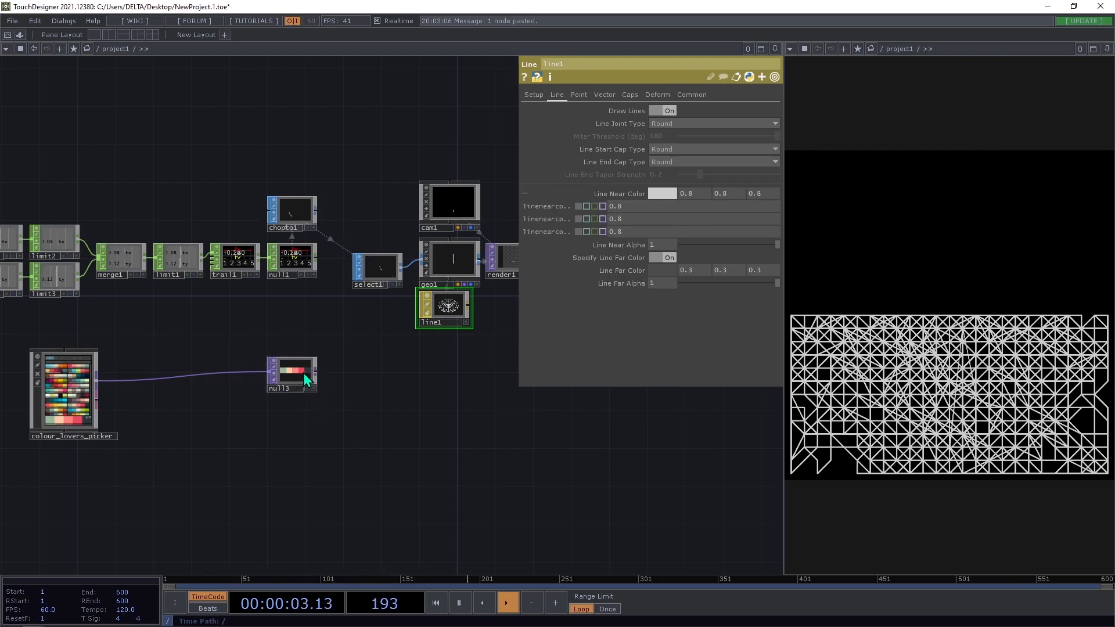
pyautogui.moveTo(303, 373); pyautogui.dragTo(295, 383)
pyautogui.moveTo(154, 387); pyautogui.dragTo(264, 410, button='middle')
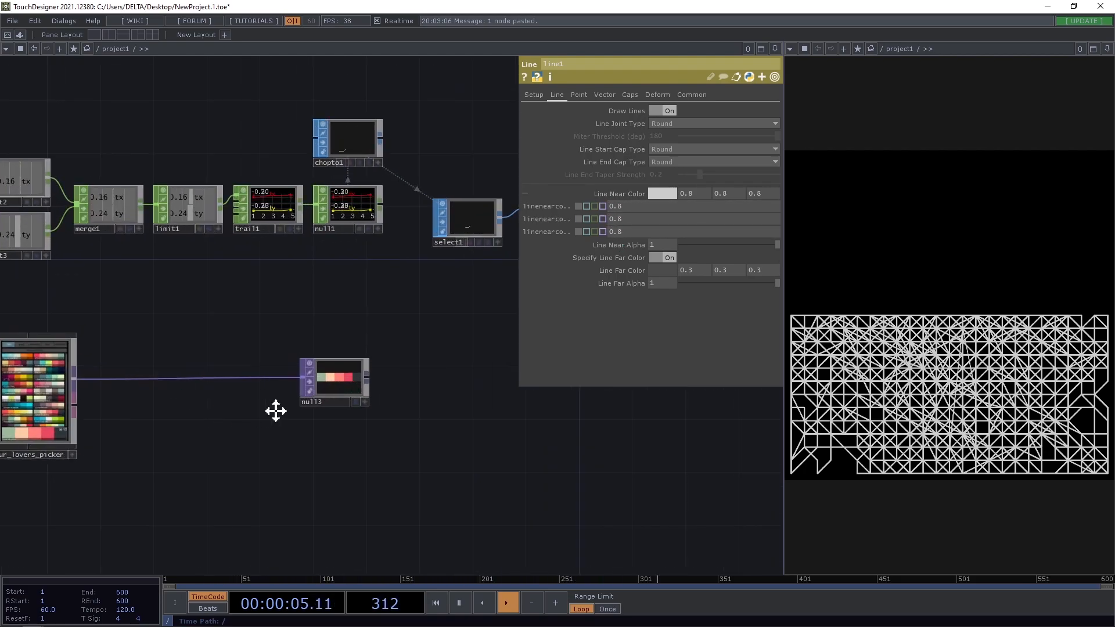
# Insert a Crop TOP on the wire between colour_lovers_picker and null3, positioned close to null3
pyautogui.moveTo(263, 410); pyautogui.dragTo(339, 415)
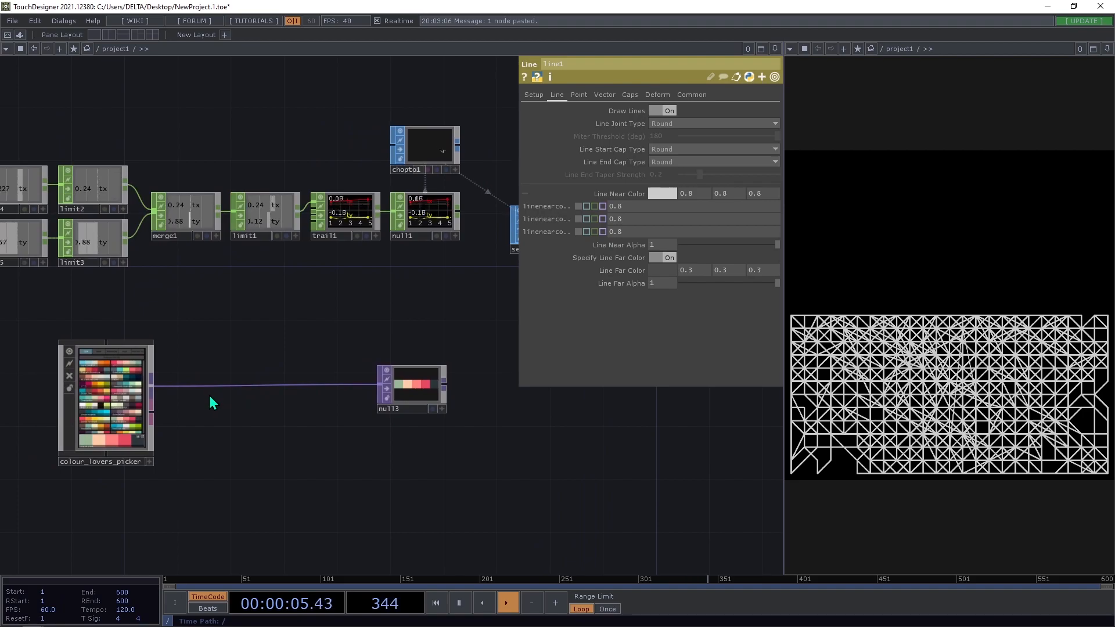
pyautogui.rightClick(267, 384)
pyautogui.click(294, 374)
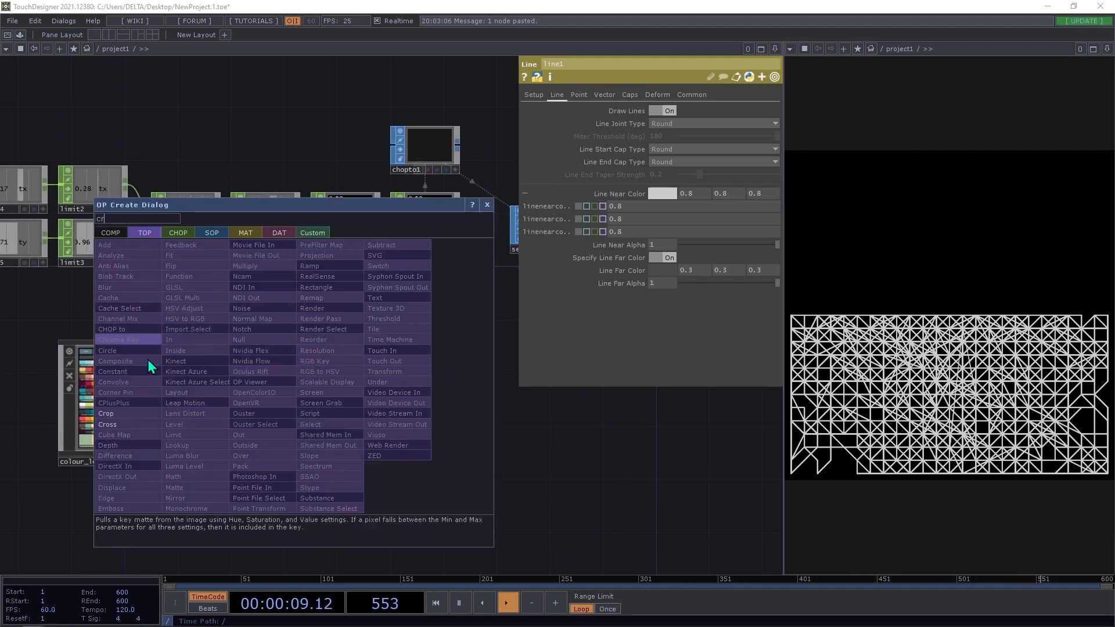
pyautogui.click(116, 413)
pyautogui.click(312, 391)
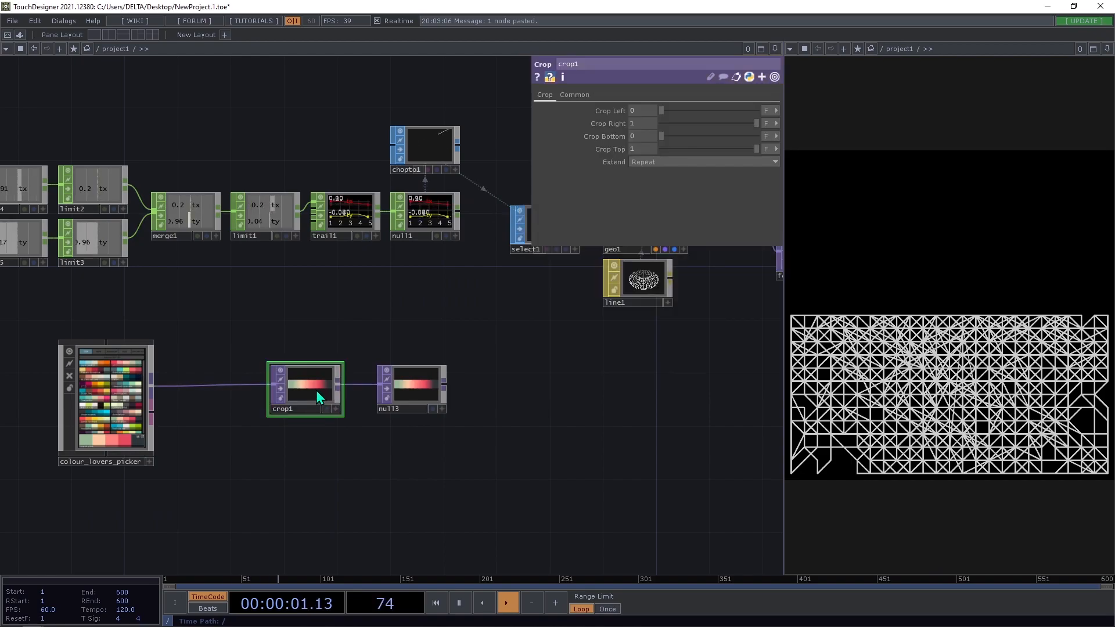
pyautogui.moveTo(316, 391); pyautogui.dragTo(328, 388)
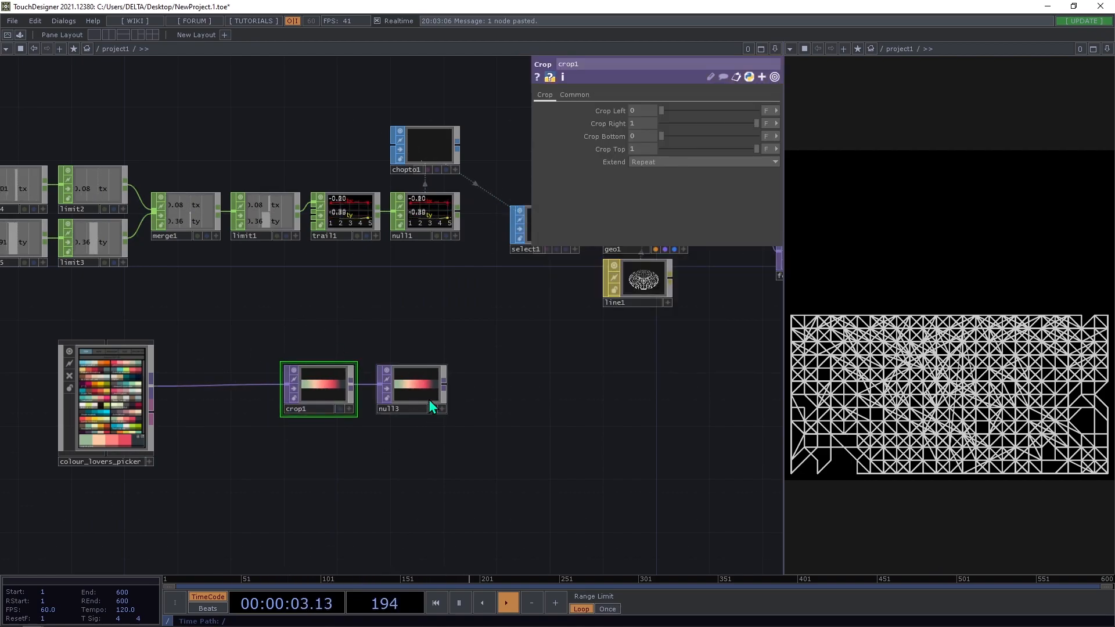
# Attach a TOP to CHOP to null3's output and place it directly beside null3
pyautogui.rightClick(443, 386)
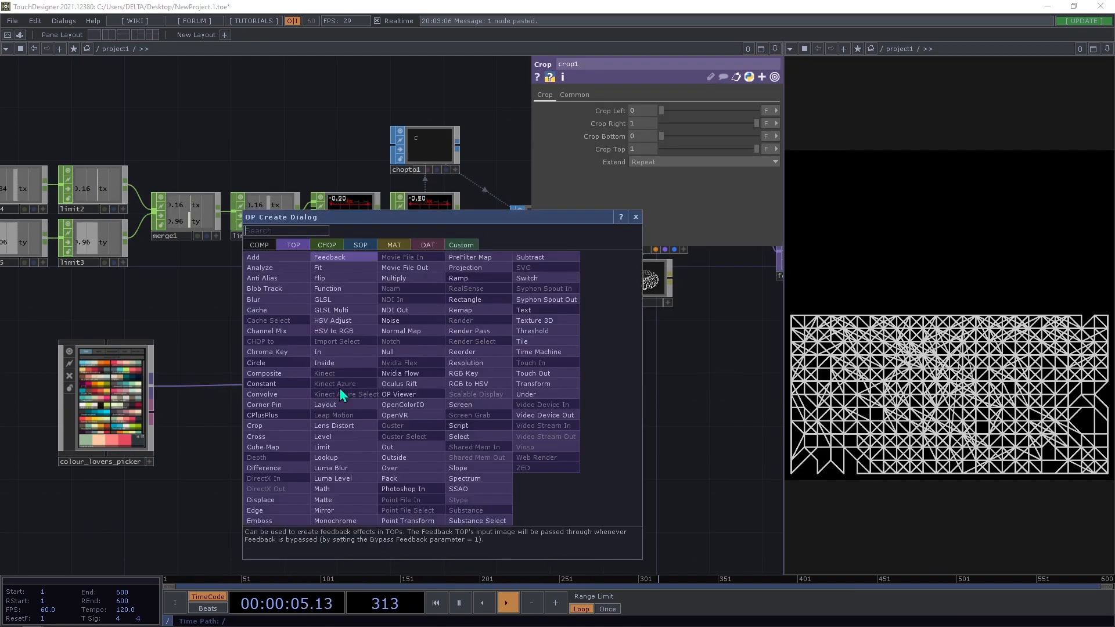
pyautogui.click(323, 244)
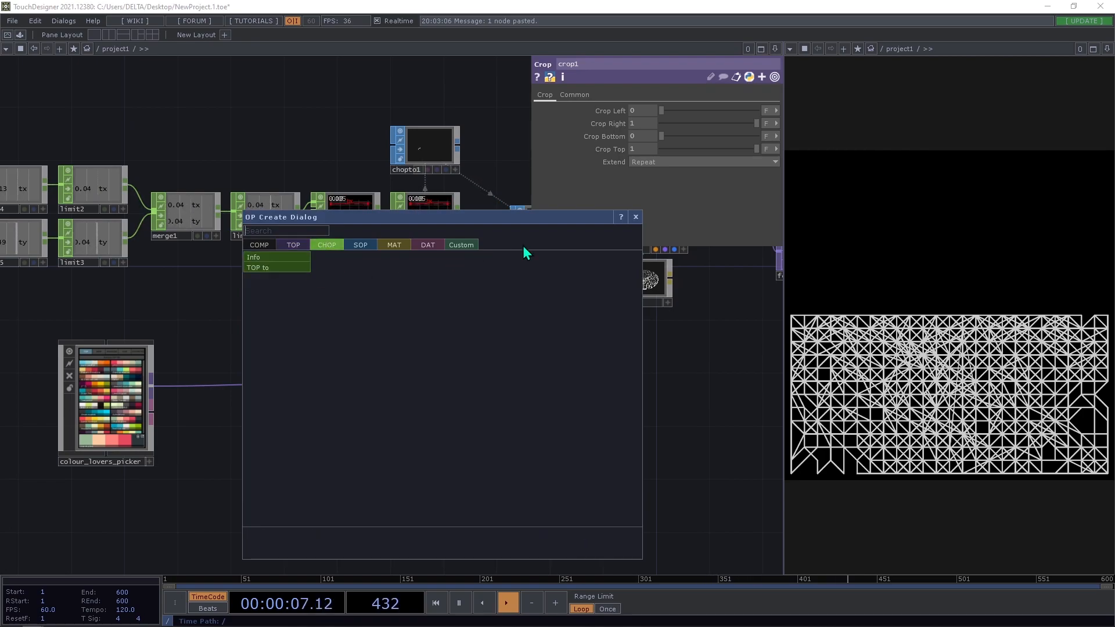
pyautogui.click(288, 268)
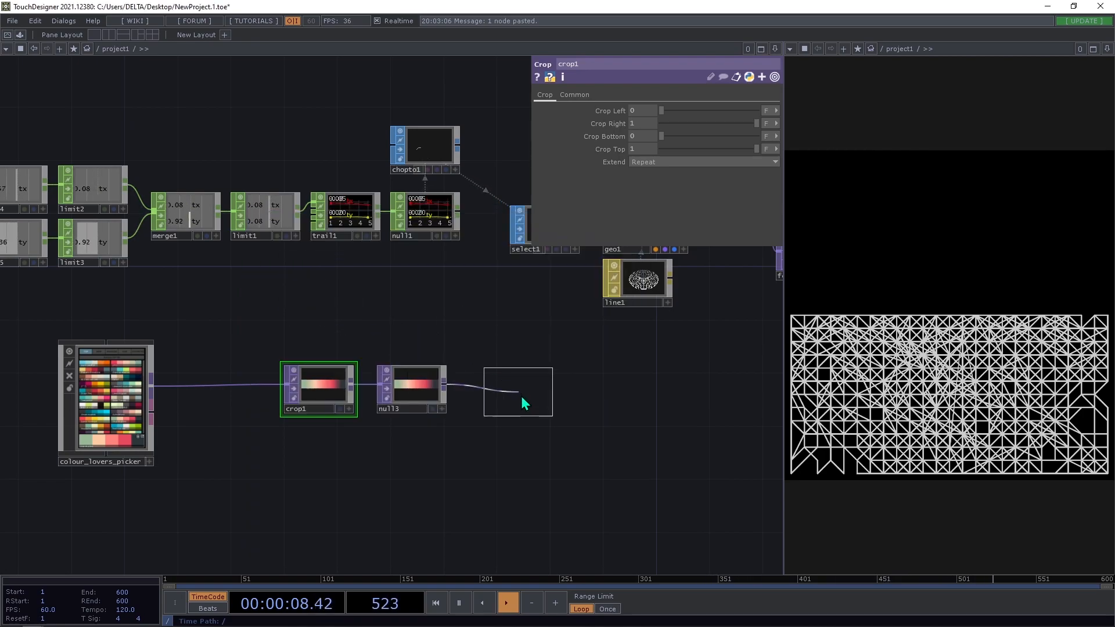
pyautogui.click(489, 391)
pyautogui.scroll(5, 488, 401)
pyautogui.scroll(3, 481, 377)
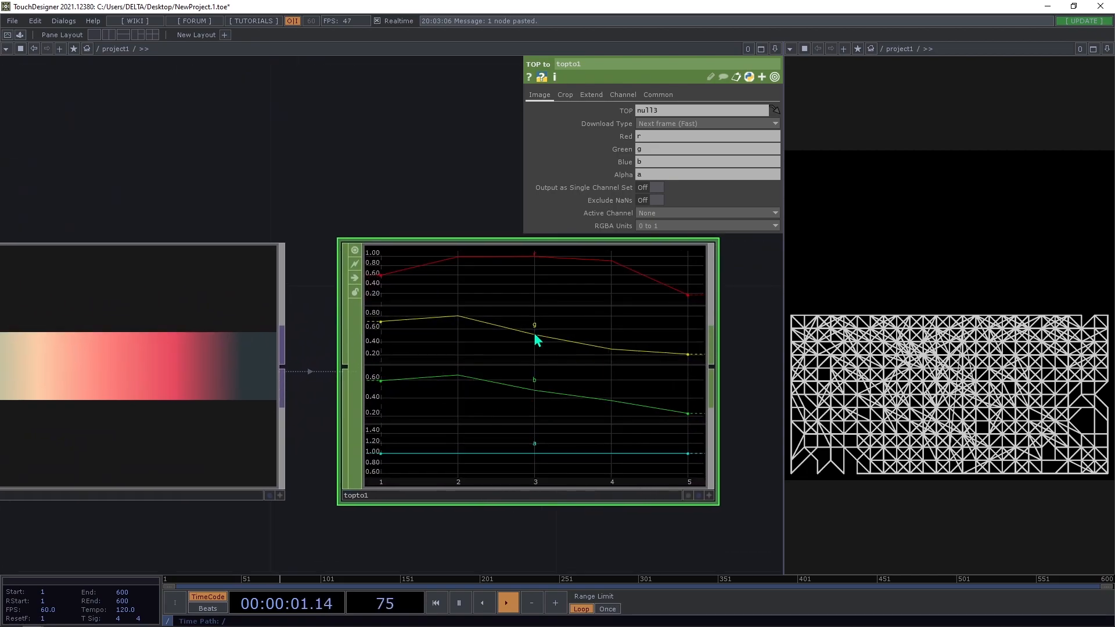
# Examine the crop settings and sampled colour channels of topto1 alongside the near color parameters of line1
pyautogui.click(562, 95)
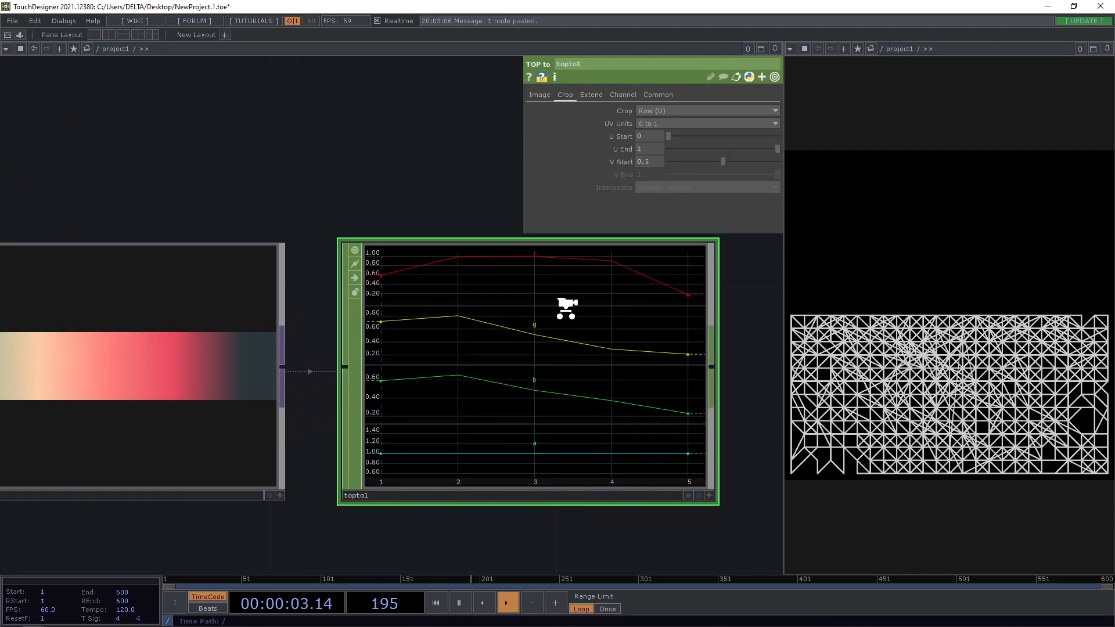
pyautogui.scroll(-5, 569, 313)
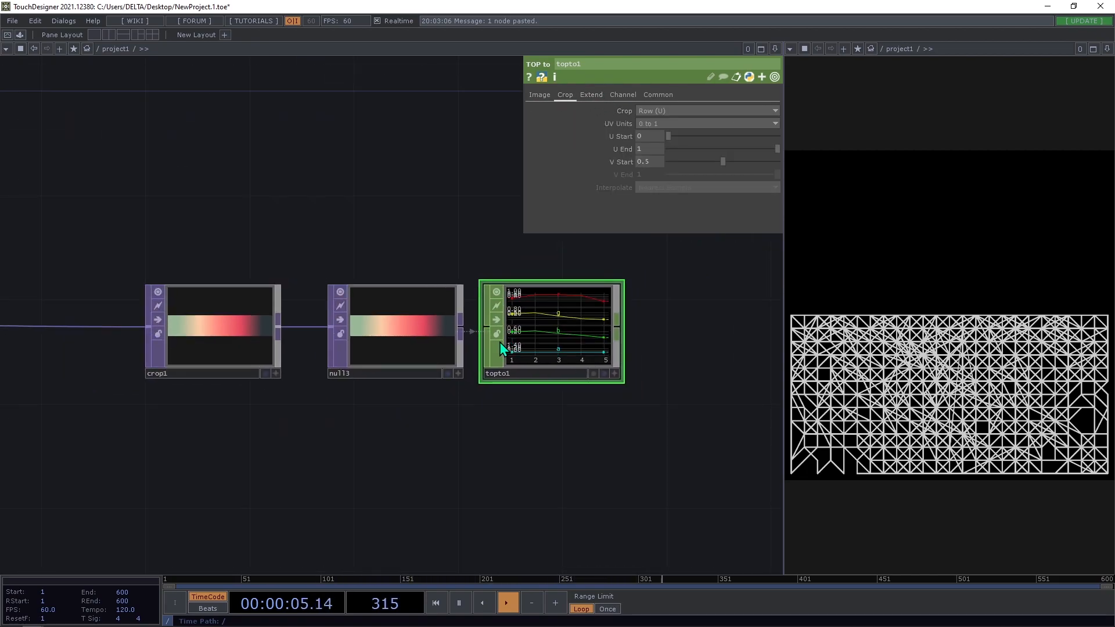
pyautogui.scroll(3, 500, 342)
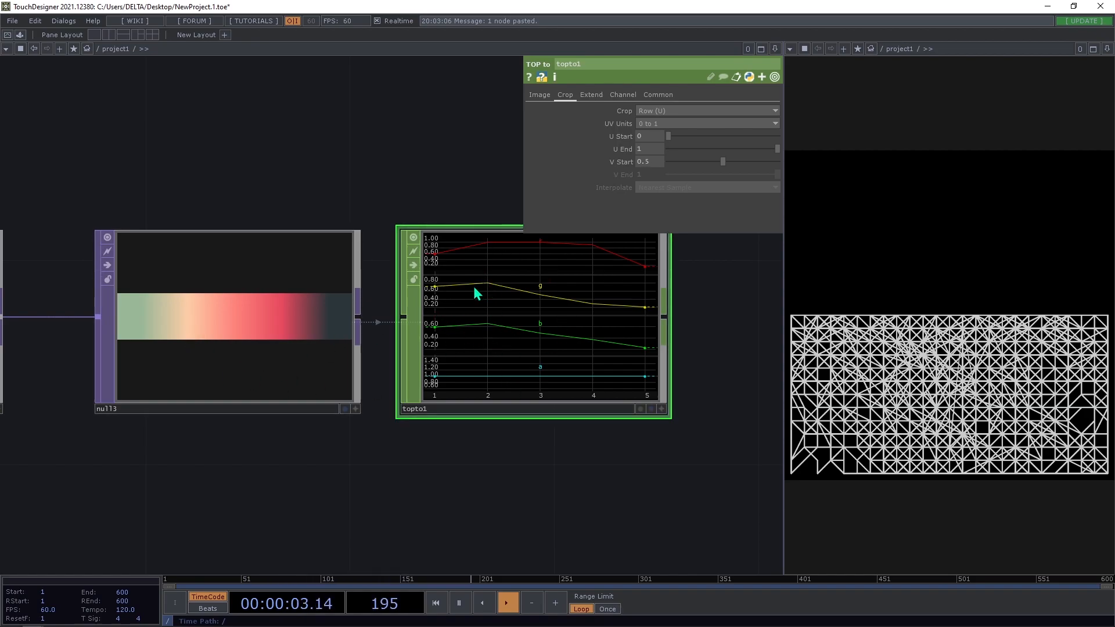
pyautogui.scroll(-3, 473, 284)
pyautogui.moveTo(633, 368); pyautogui.dragTo(533, 496)
pyautogui.scroll(-3, 333, 430)
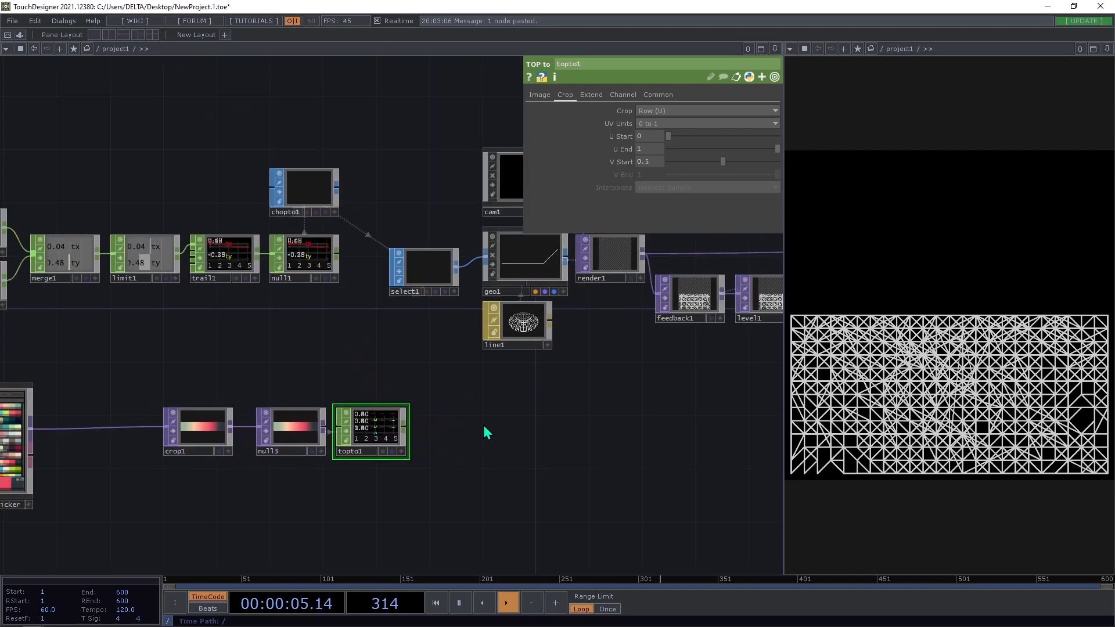
pyautogui.moveTo(483, 425); pyautogui.dragTo(405, 476)
pyautogui.click(447, 374)
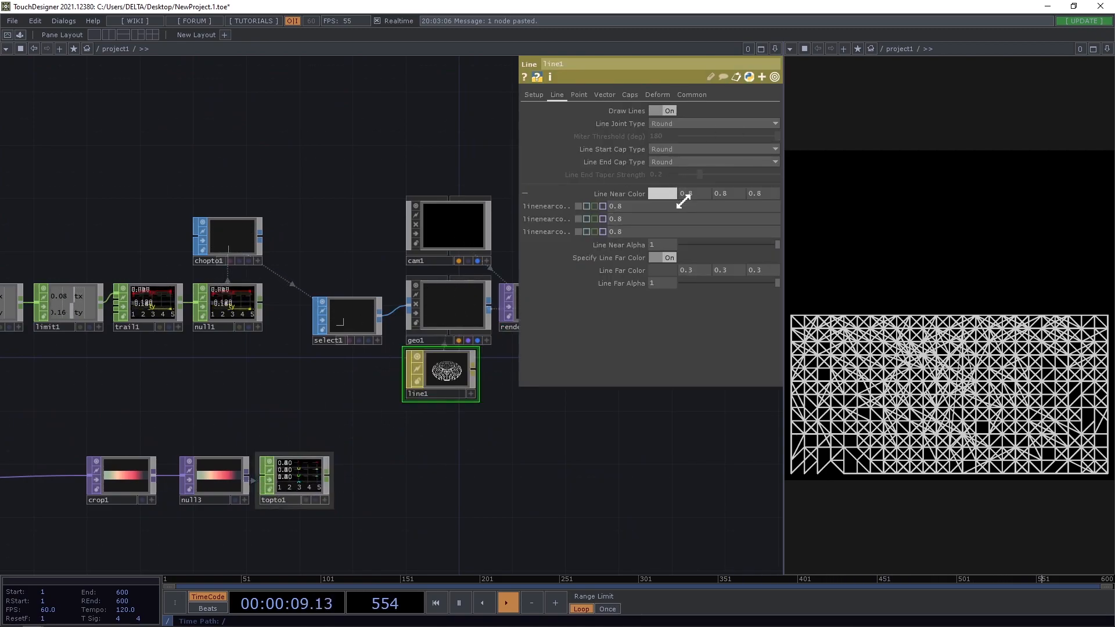
pyautogui.moveTo(256, 424); pyautogui.dragTo(279, 396)
pyautogui.moveTo(180, 428); pyautogui.dragTo(313, 395)
pyautogui.click(308, 410)
pyautogui.moveTo(380, 389); pyautogui.dragTo(280, 388)
pyautogui.click(361, 408)
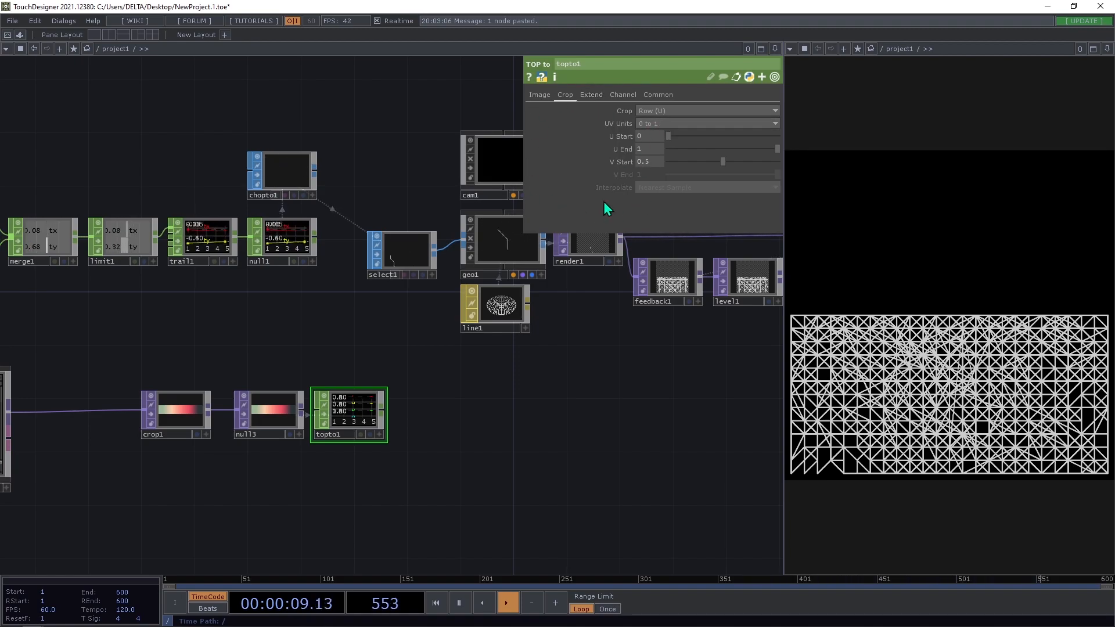
# Switch the Crop Right unit of crop1 to pixels and set its value to 1
pyautogui.moveTo(269, 307); pyautogui.dragTo(394, 256)
pyautogui.scroll(5, 283, 373)
pyautogui.moveTo(314, 355); pyautogui.dragTo(375, 352)
pyautogui.click(323, 346)
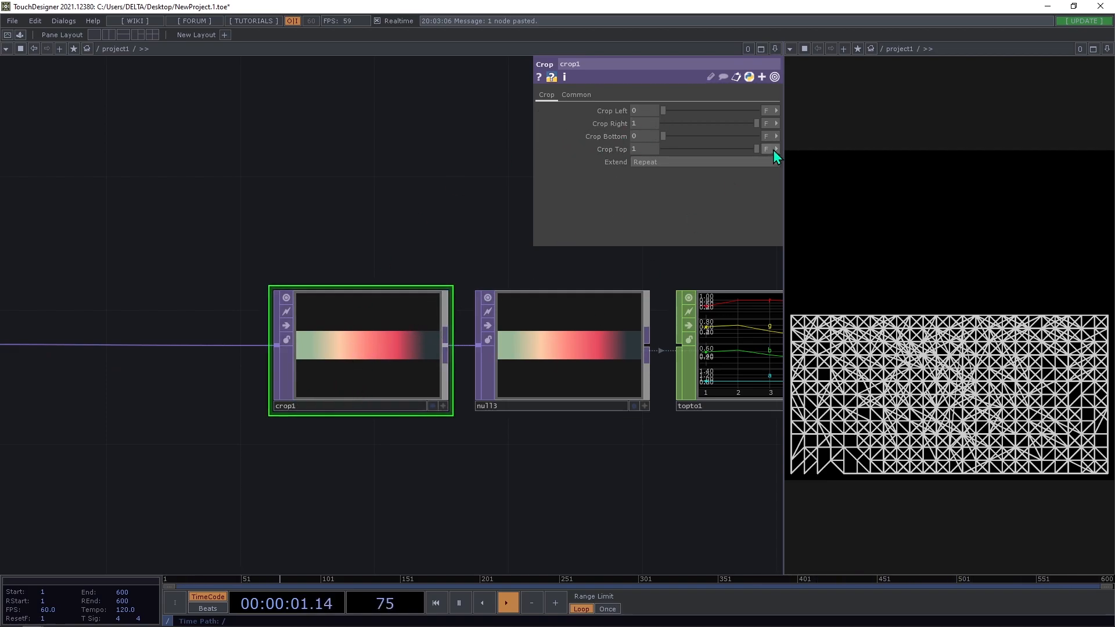
pyautogui.click(771, 124)
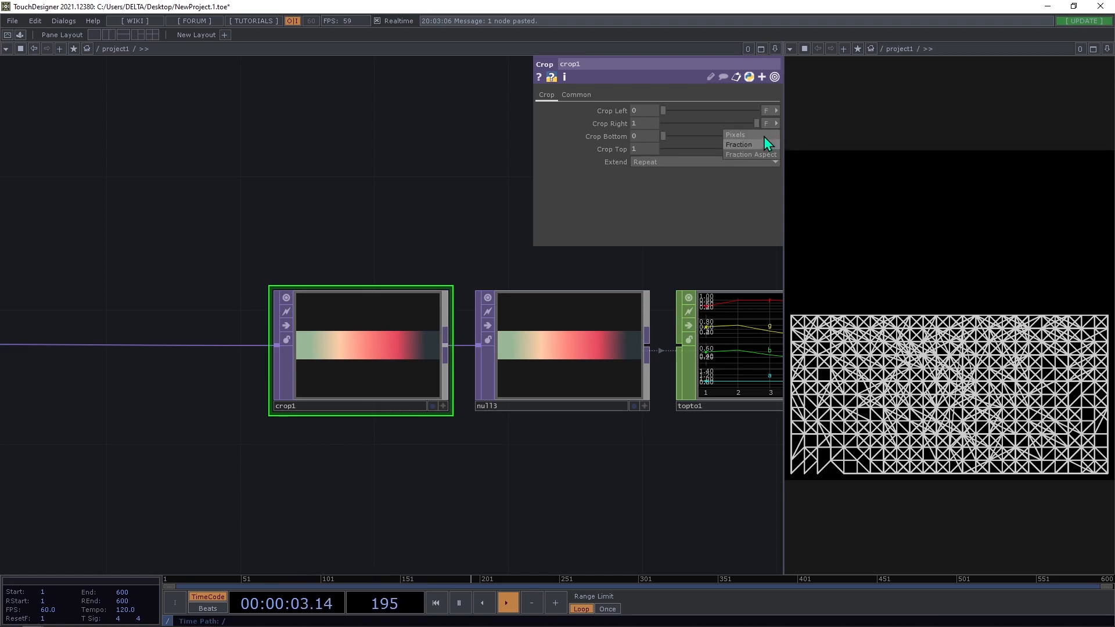
pyautogui.click(765, 137)
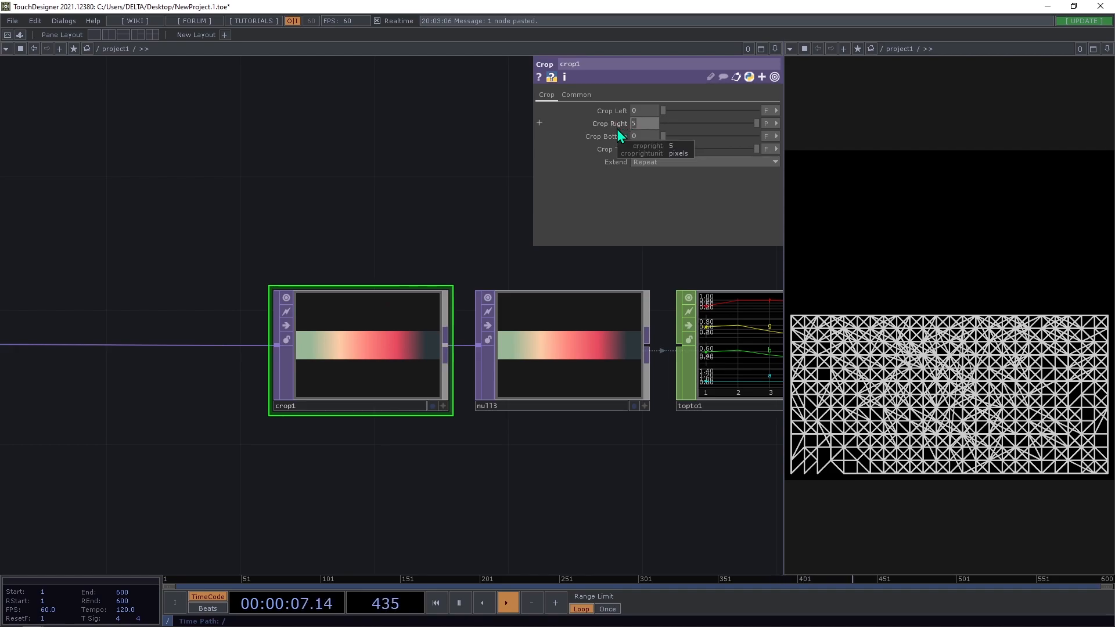
pyautogui.press('Return')
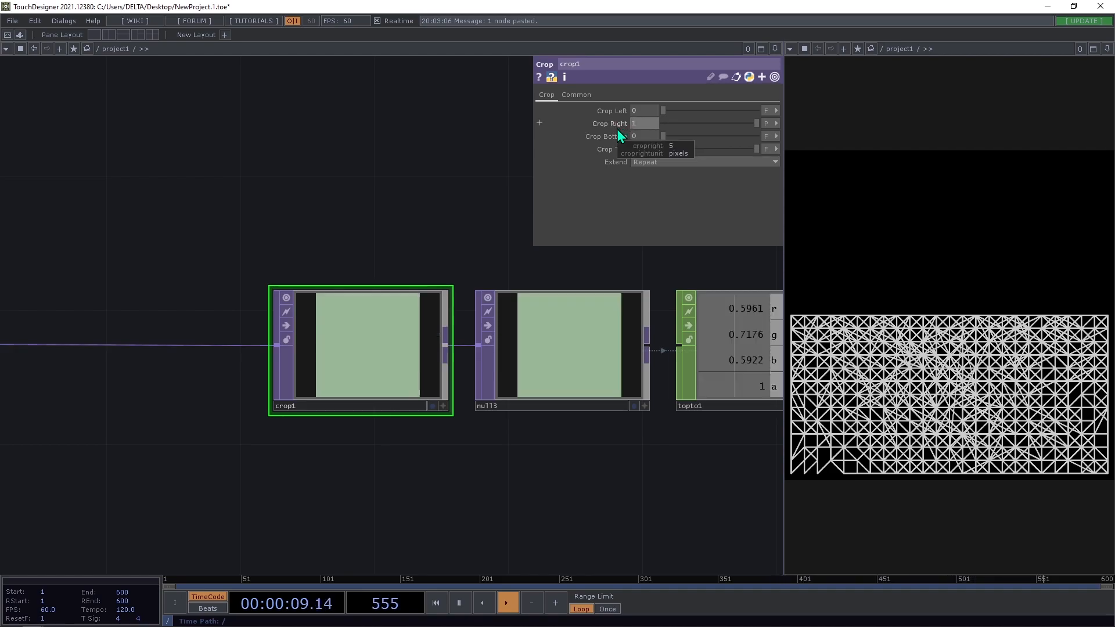
pyautogui.scroll(-8, 288, 318)
pyautogui.scroll(10, 200, 346)
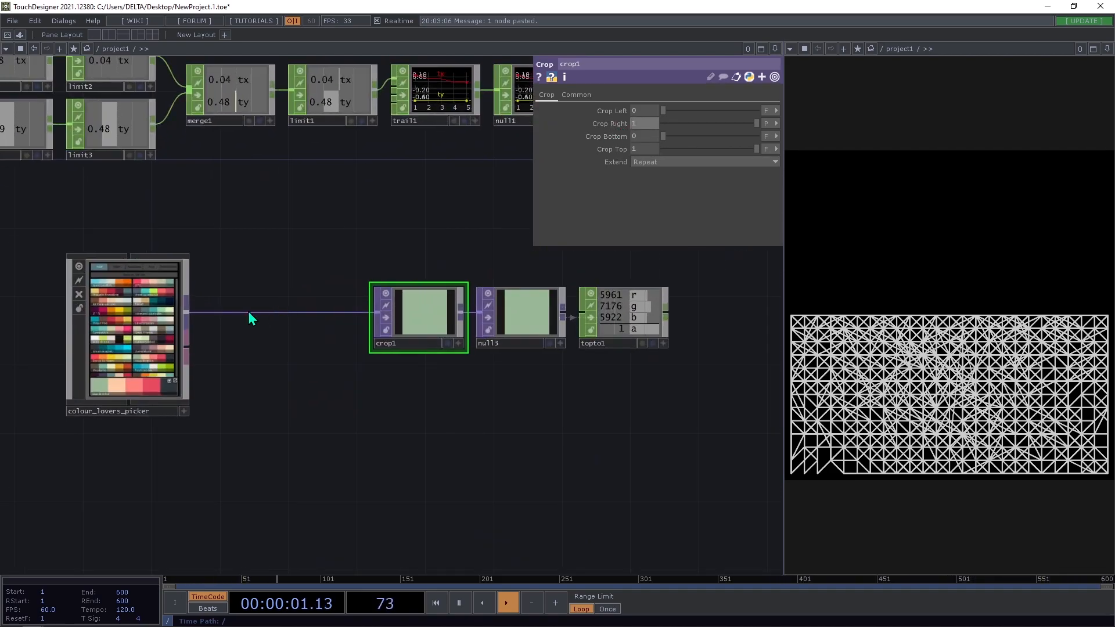
# Make the viewer of topto1 active so its colour channels can be picked
pyautogui.moveTo(410, 426); pyautogui.dragTo(58, 516)
pyautogui.moveTo(435, 372); pyautogui.dragTo(376, 396, button='middle')
pyautogui.moveTo(604, 338); pyautogui.dragTo(386, 343)
pyautogui.moveTo(440, 424); pyautogui.dragTo(269, 430)
pyautogui.moveTo(696, 386); pyautogui.dragTo(676, 468)
pyautogui.moveTo(488, 348); pyautogui.dragTo(428, 351)
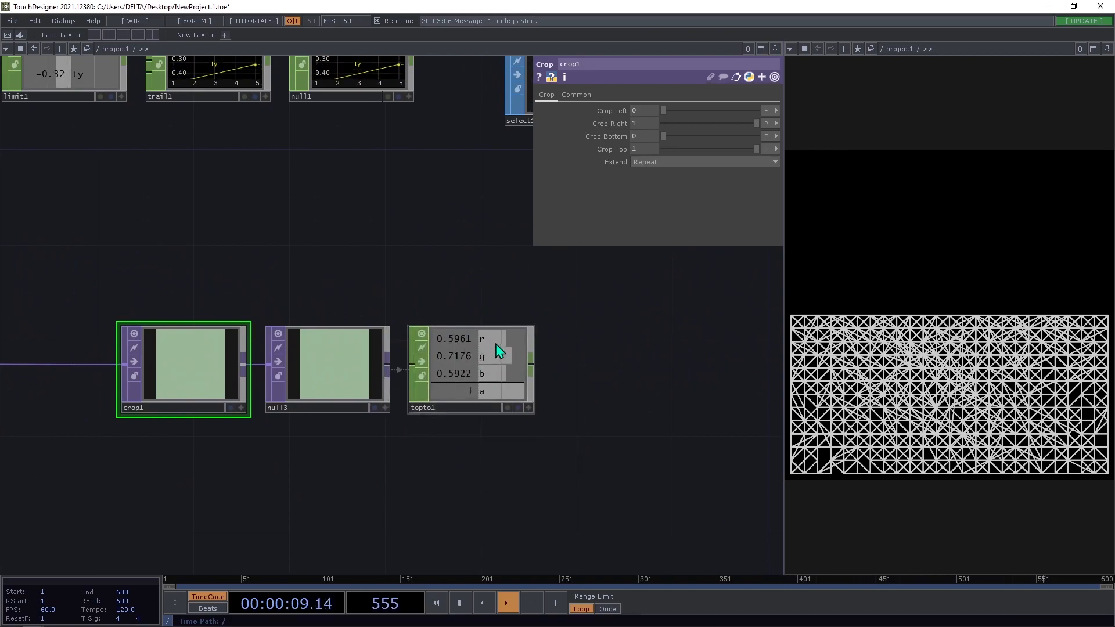
pyautogui.click(528, 407)
pyautogui.moveTo(554, 398); pyautogui.dragTo(446, 404)
pyautogui.moveTo(325, 343); pyautogui.dragTo(496, 342)
# Reference topto1's r, g and b channels in the three Line Near Color components of line1
pyautogui.scroll(-5, 463, 362)
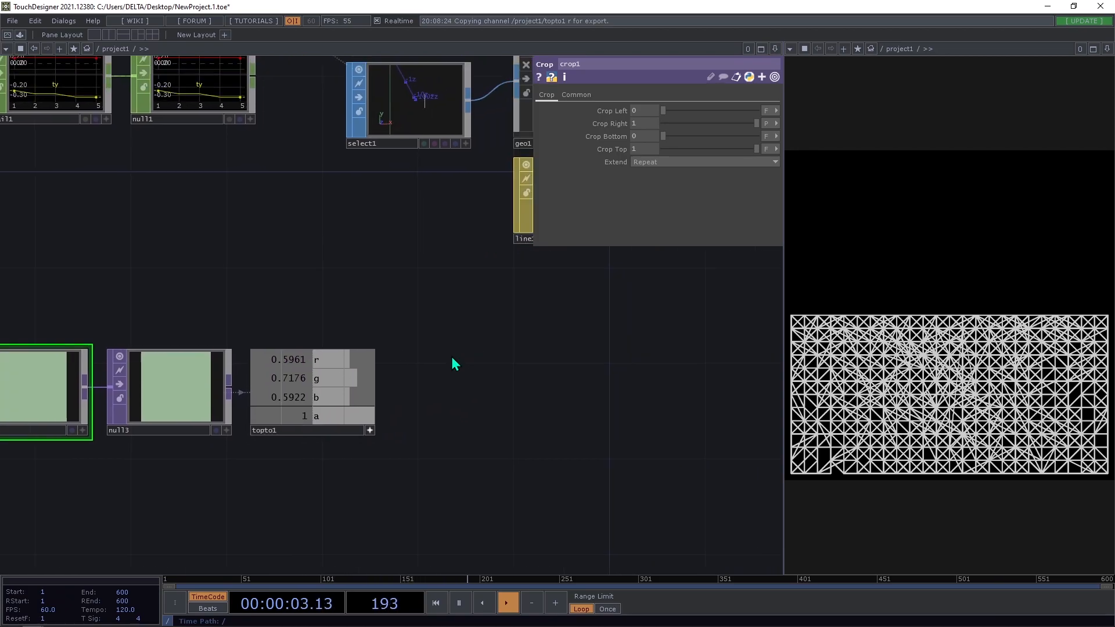
pyautogui.click(474, 299)
pyautogui.scroll(5, 279, 378)
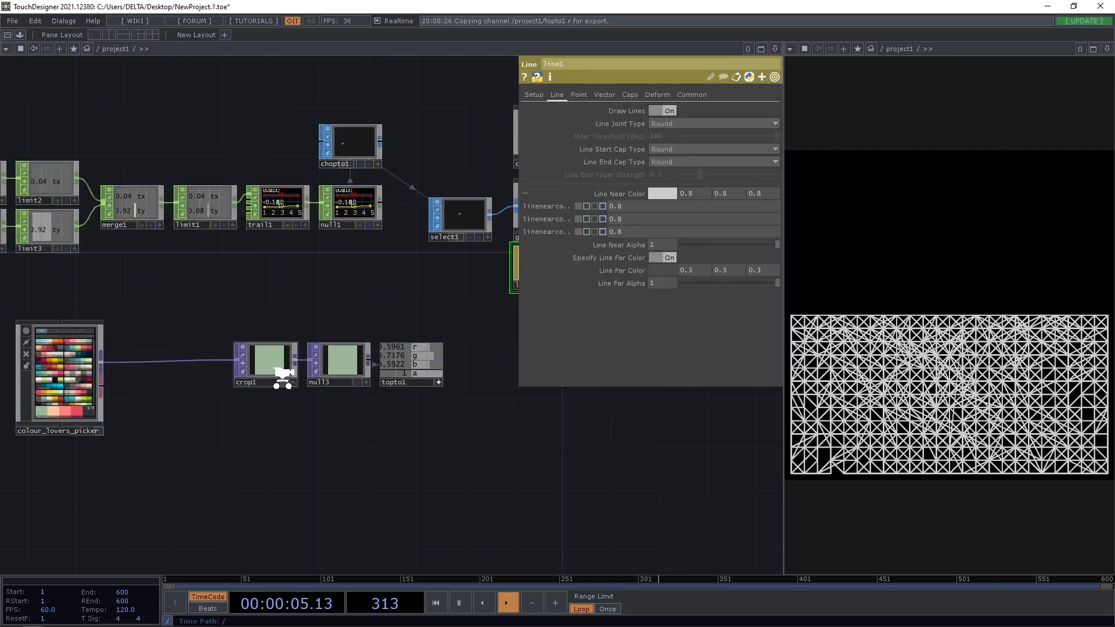
pyautogui.moveTo(367, 346); pyautogui.dragTo(690, 200)
pyautogui.moveTo(377, 366); pyautogui.dragTo(727, 194)
pyautogui.moveTo(363, 385); pyautogui.dragTo(774, 189)
pyautogui.moveTo(384, 384); pyautogui.dragTo(776, 191)
pyautogui.click(418, 418)
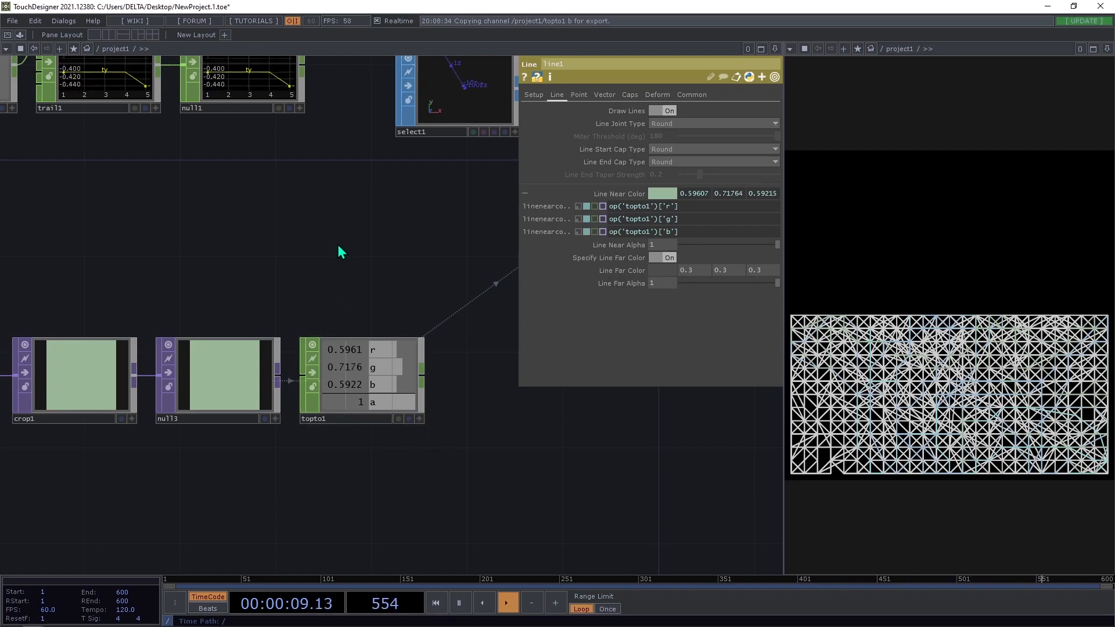
# Pulse the reset of feedback1 to clear the accumulated lines
pyautogui.moveTo(340, 239); pyautogui.dragTo(364, 221)
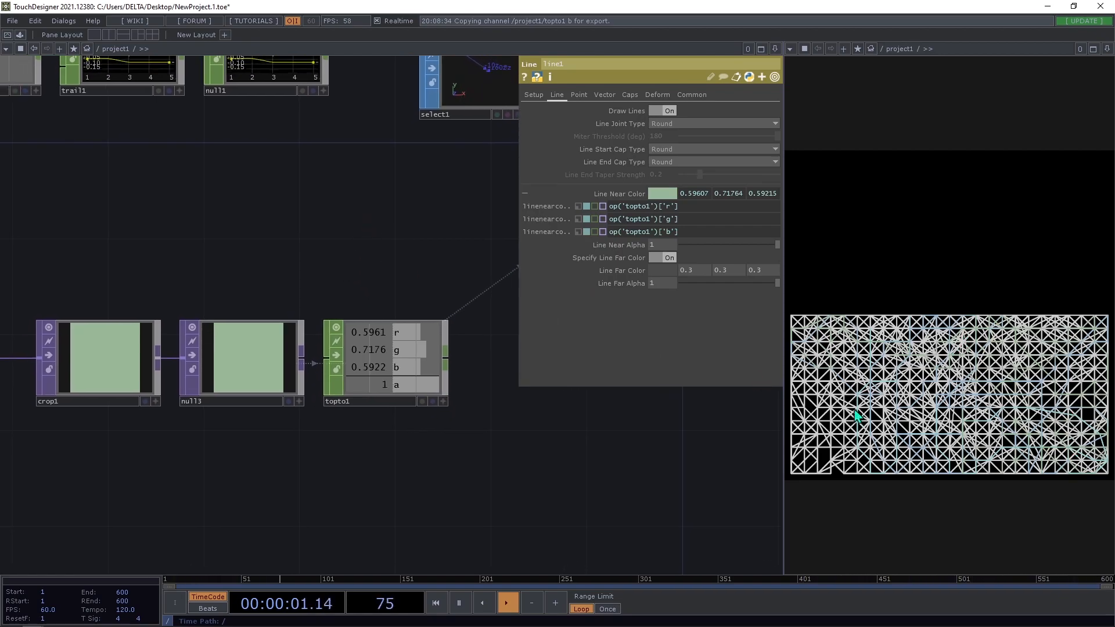
pyautogui.moveTo(655, 463); pyautogui.dragTo(586, 465)
pyautogui.moveTo(442, 446); pyautogui.dragTo(341, 439, button='middle')
pyautogui.moveTo(341, 440); pyautogui.dragTo(130, 446)
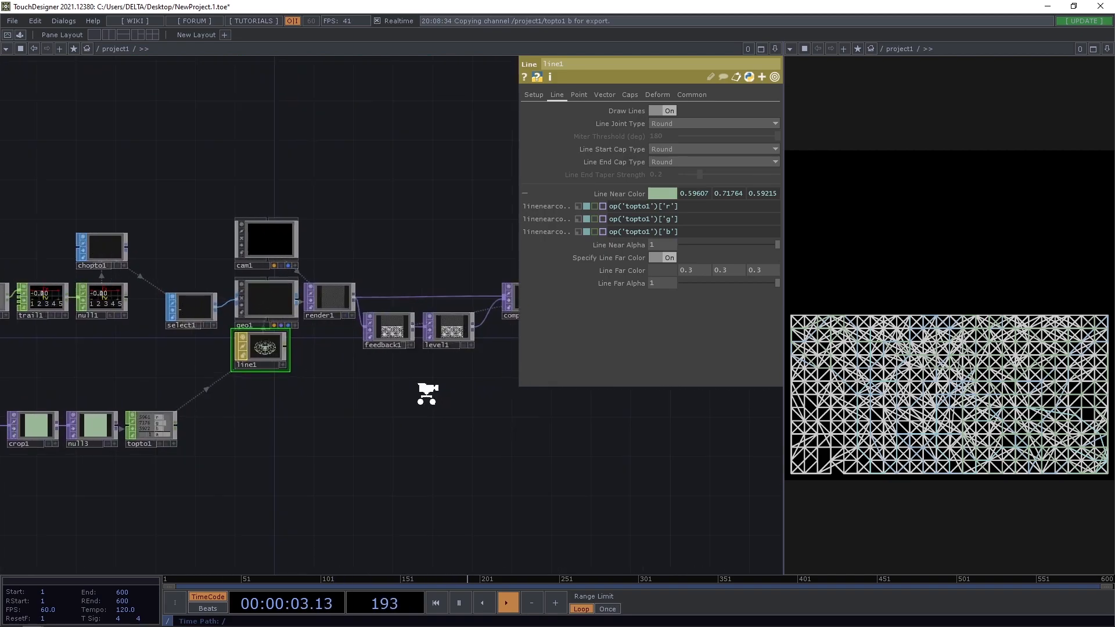
pyautogui.scroll(4, 431, 395)
pyautogui.click(365, 270)
pyautogui.click(674, 124)
pyautogui.moveTo(569, 392); pyautogui.dragTo(669, 366)
pyautogui.moveTo(440, 365); pyautogui.dragTo(377, 372)
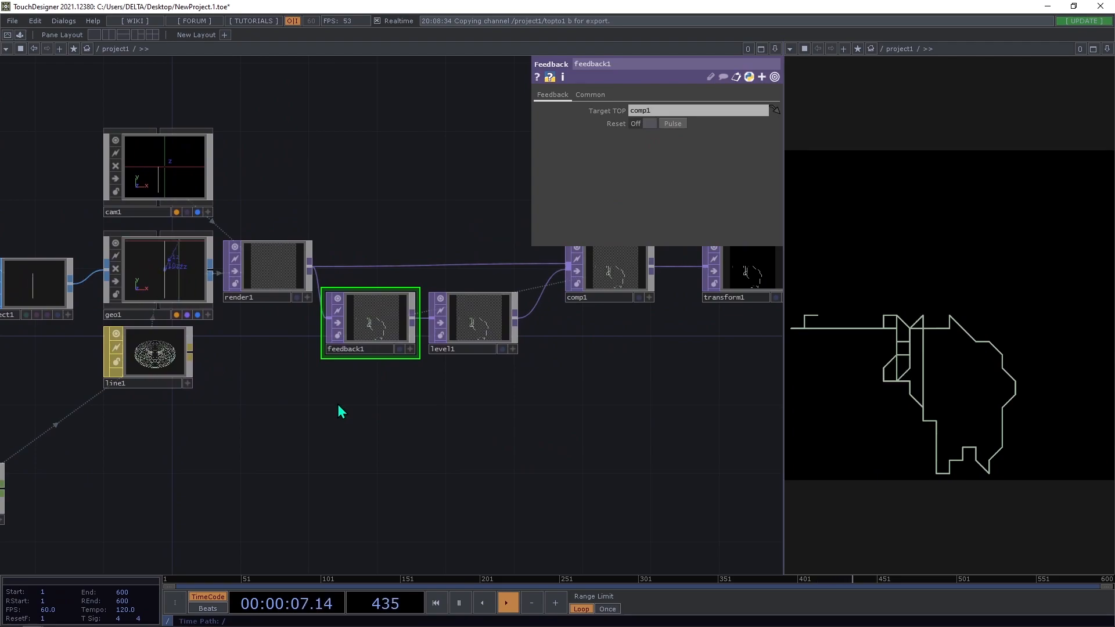
# Add a Keyboard In CHOP and place it below feedback1
pyautogui.press('Tab')
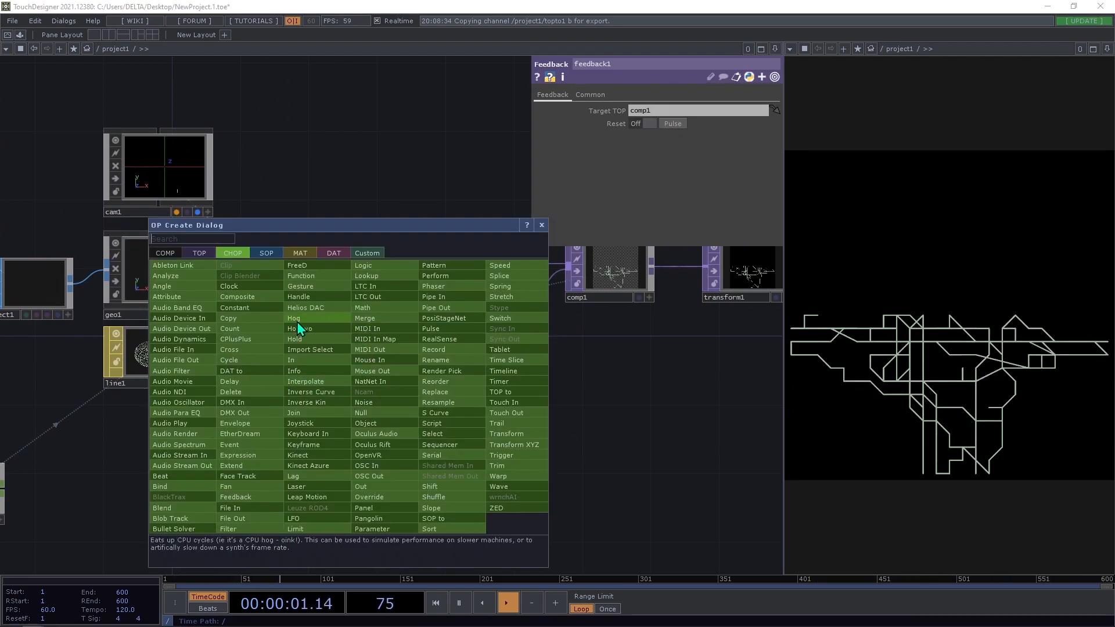
pyautogui.click(325, 435)
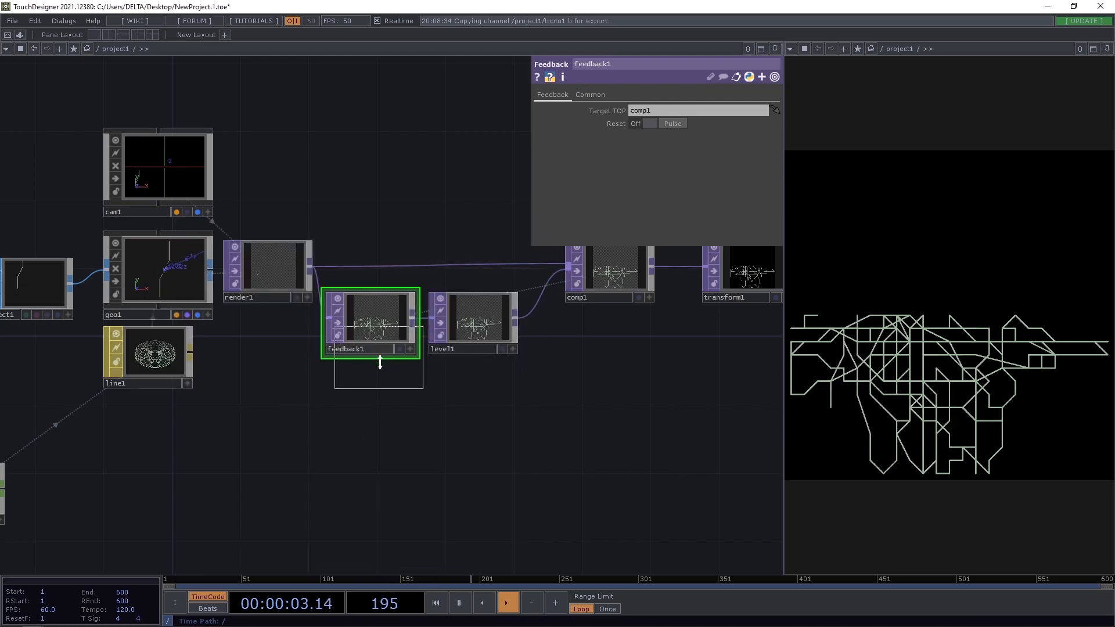
pyautogui.click(377, 392)
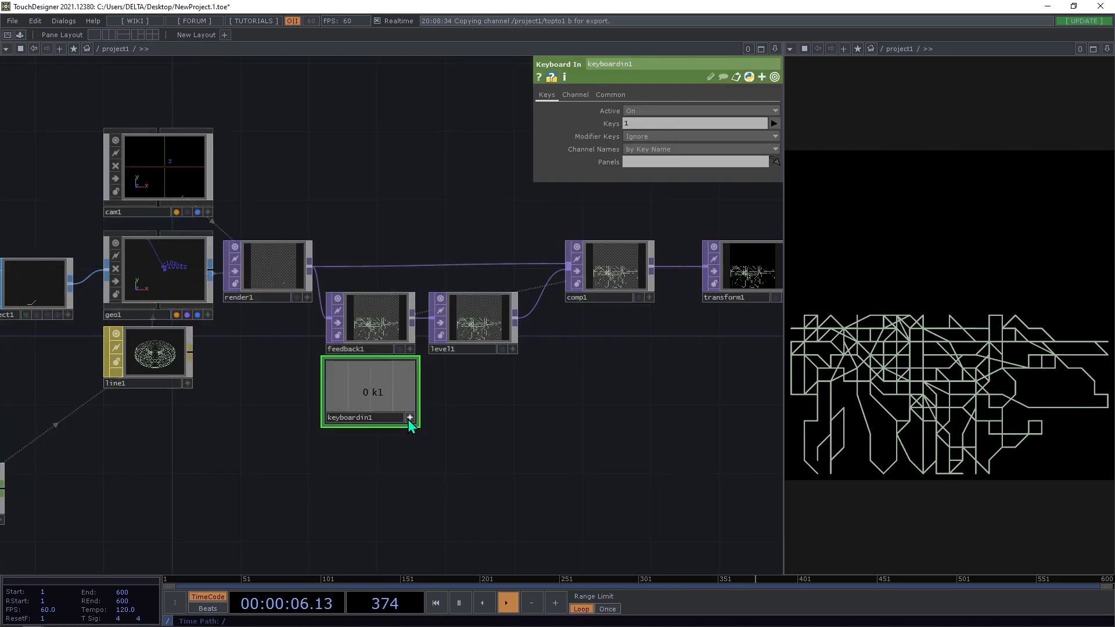
# Link the k1 channel of keyboardin1 to the reset of feedback1
pyautogui.moveTo(384, 393); pyautogui.dragTo(727, 94)
pyautogui.moveTo(677, 123); pyautogui.dragTo(678, 124)
pyautogui.click(689, 132)
pyautogui.moveTo(388, 395); pyautogui.dragTo(645, 123)
pyautogui.click(661, 125)
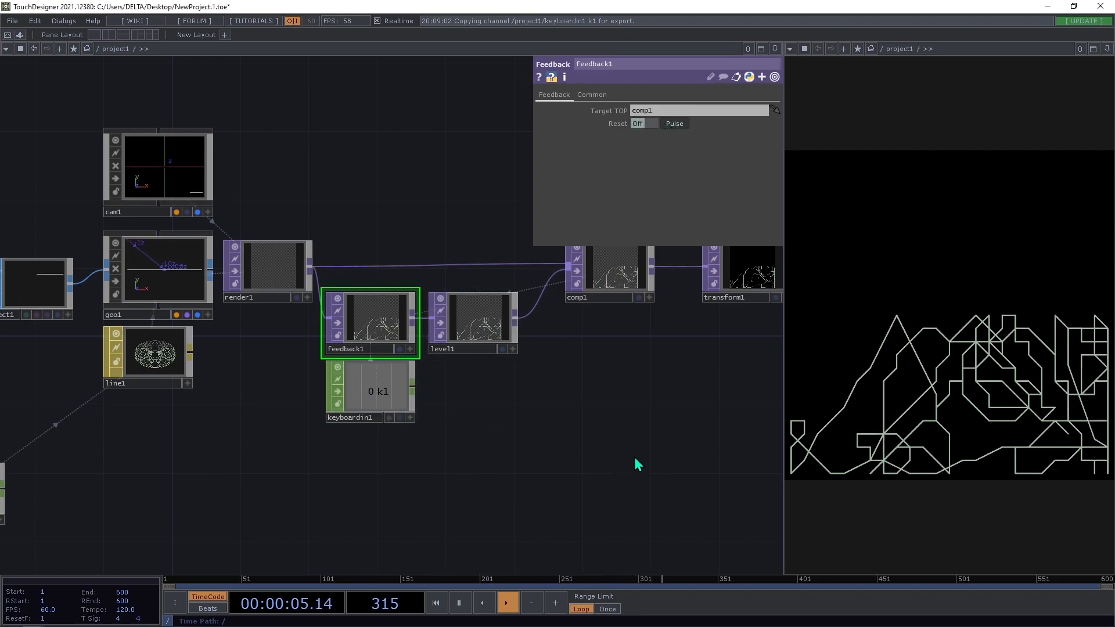
# Try other Crop Left and Crop Right values on crop1, starting with 2 for both, to sample different palette colours
pyautogui.moveTo(486, 497); pyautogui.dragTo(585, 441)
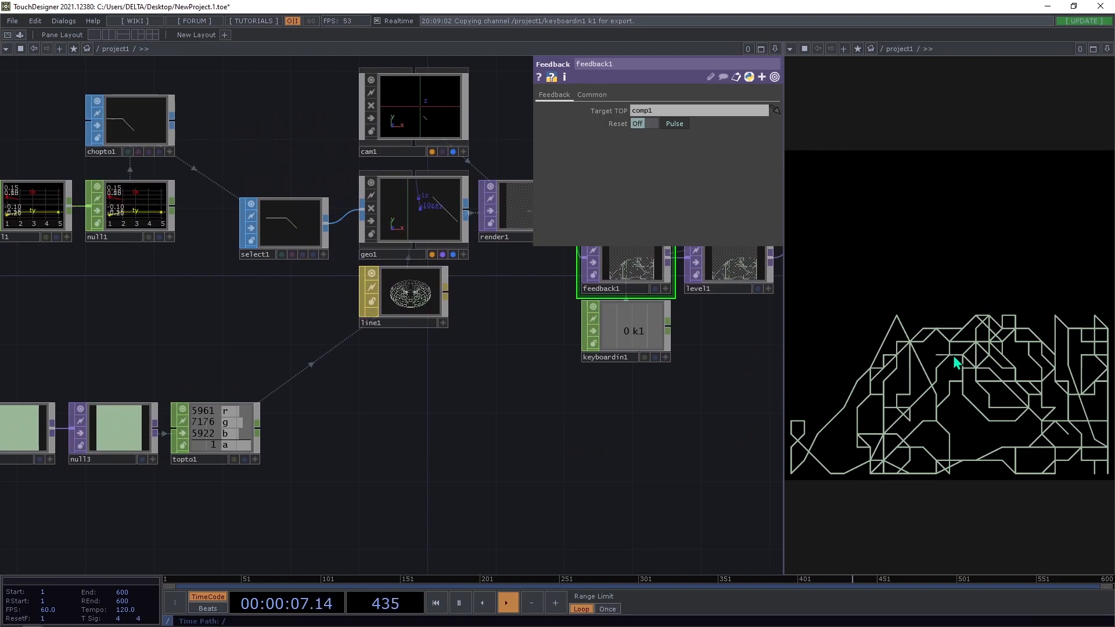
pyautogui.moveTo(669, 463); pyautogui.dragTo(887, 446)
pyautogui.scroll(-3, 764, 444)
pyautogui.scroll(-2, 764, 444)
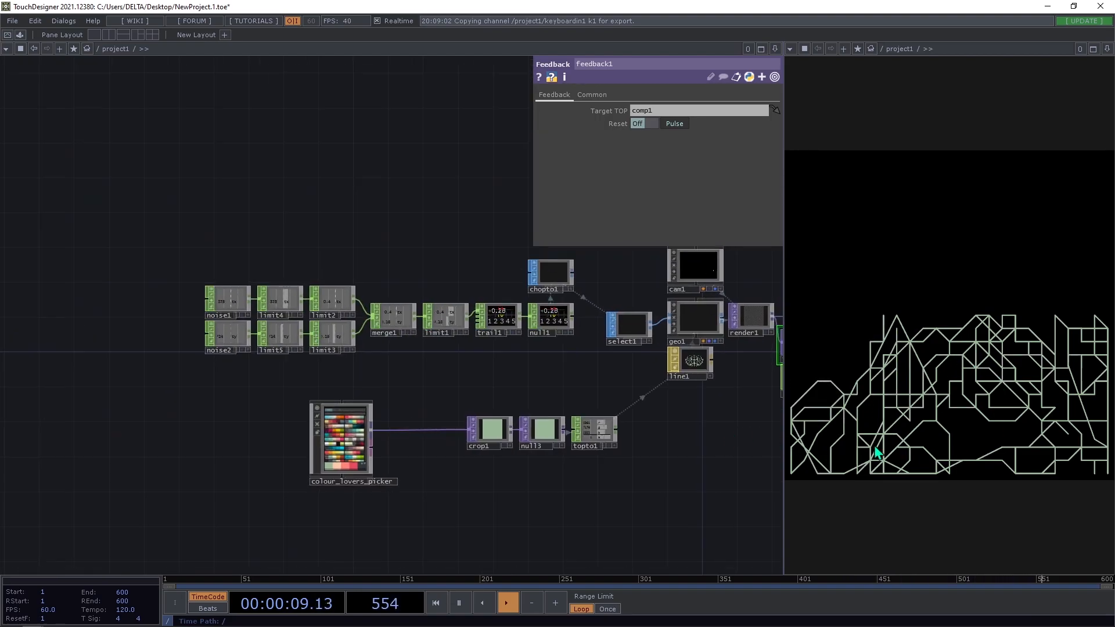
pyautogui.scroll(4, 562, 413)
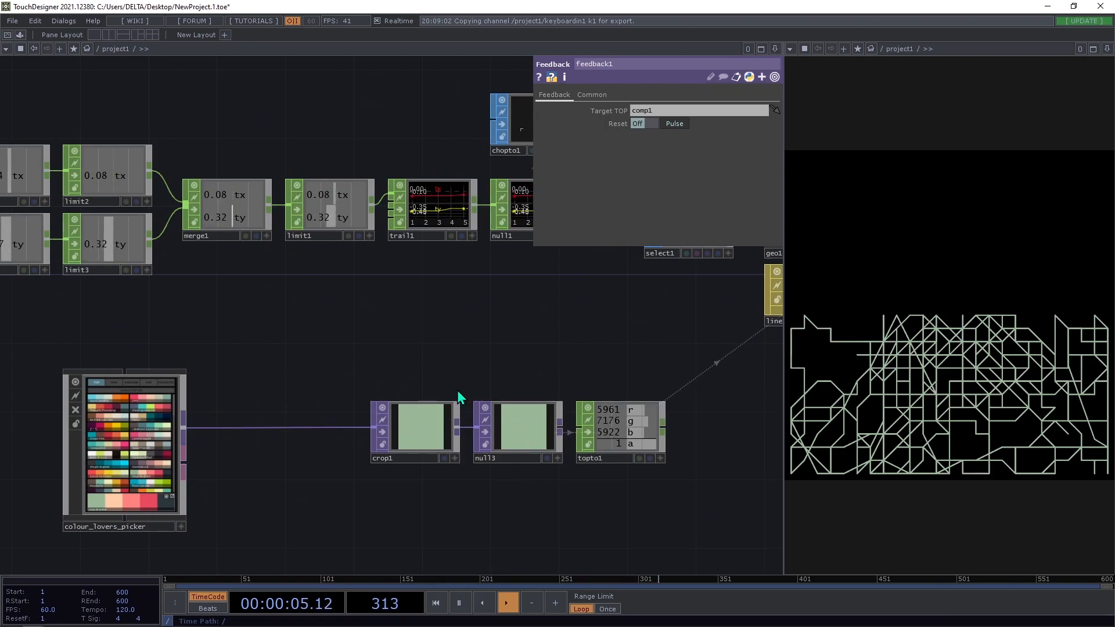
pyautogui.click(439, 428)
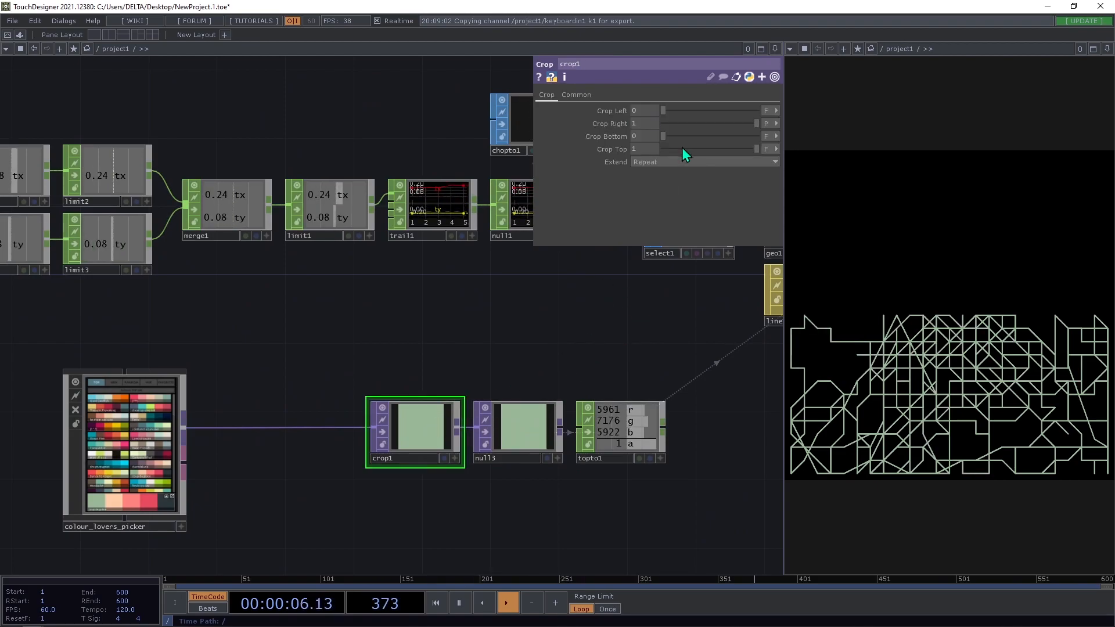
pyautogui.click(636, 121)
pyautogui.write('2')
pyautogui.click(644, 110)
pyautogui.write('2')
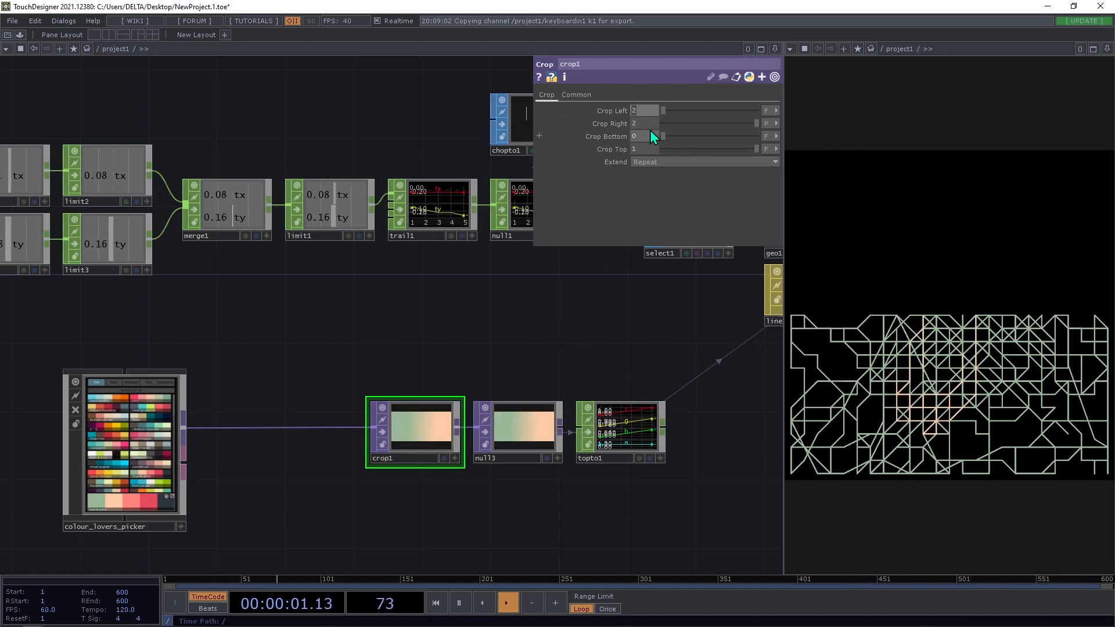
pyautogui.click(539, 339)
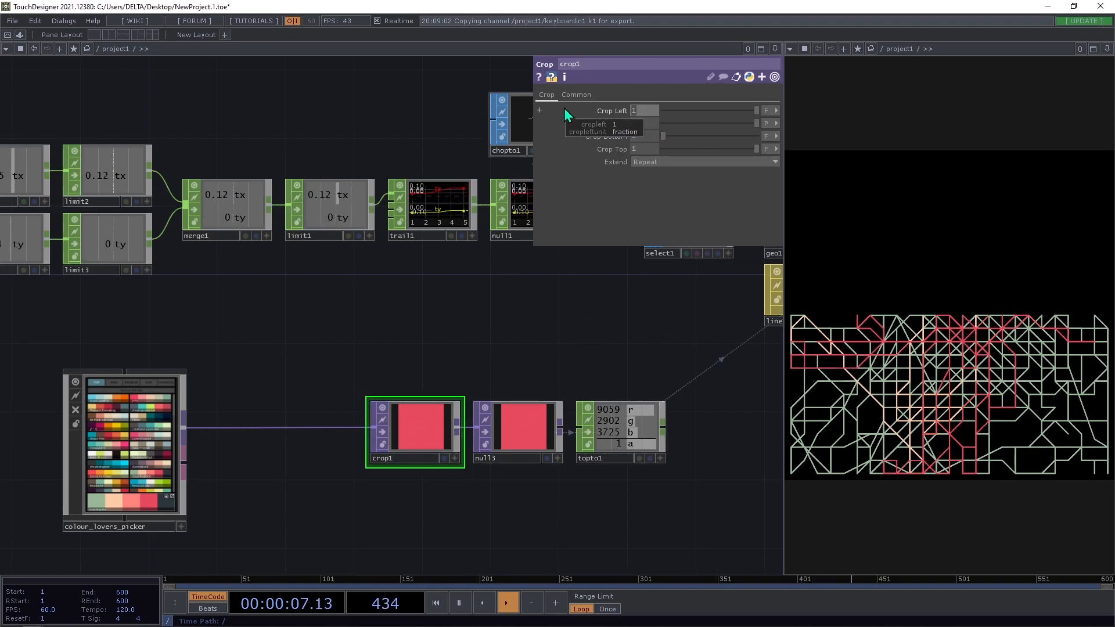
# Restore crop1's Crop Left to 0 and Crop Right to 1
pyautogui.press('Return')
pyautogui.click(643, 122)
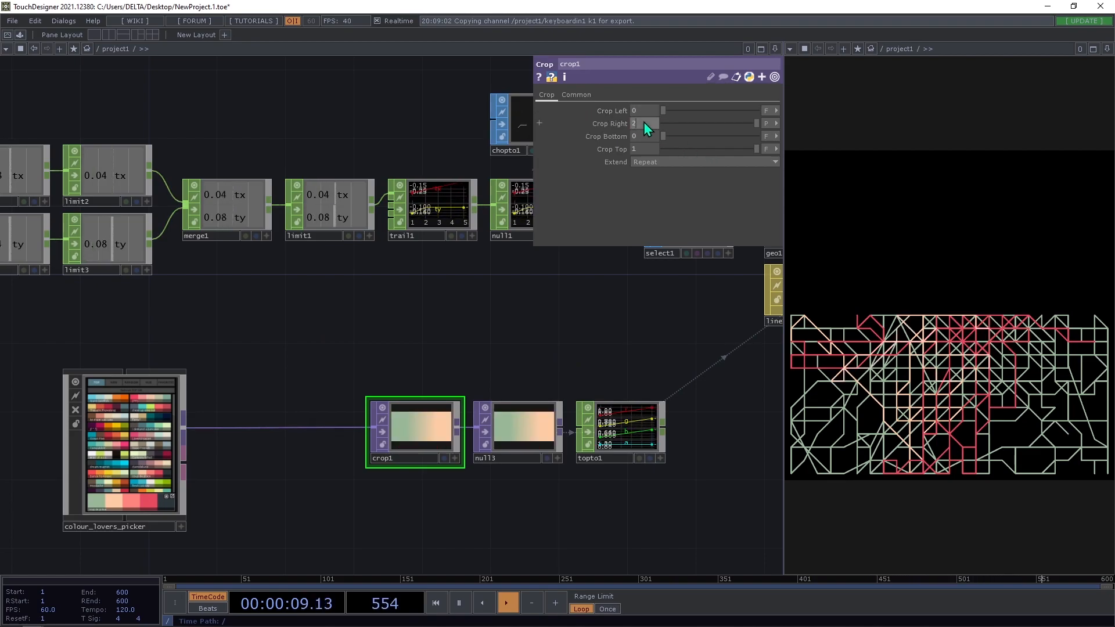
pyautogui.press('Return')
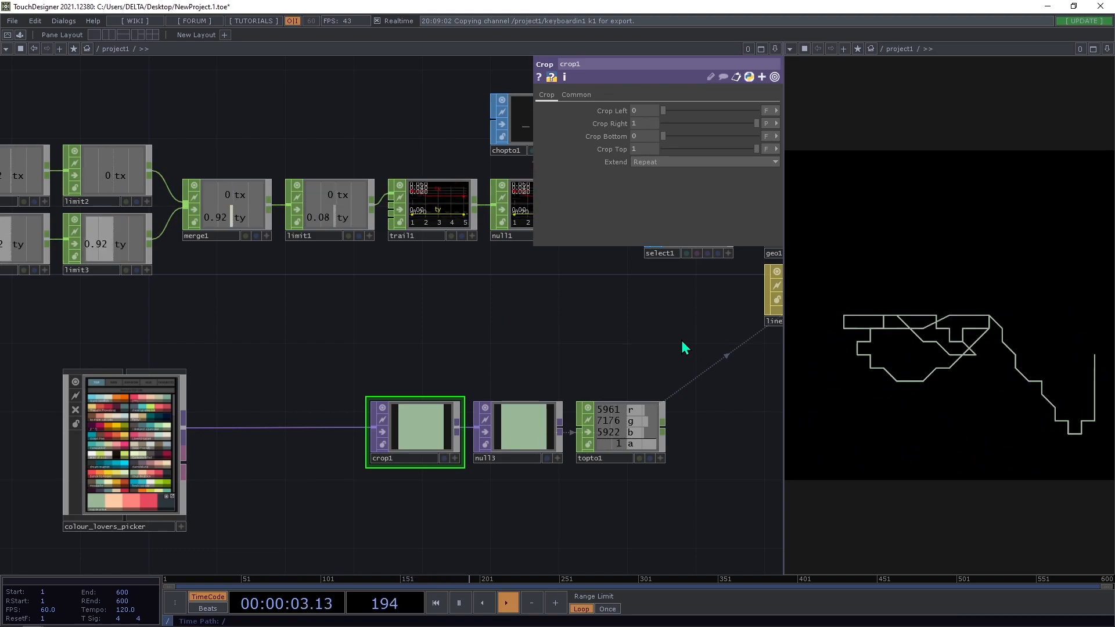
# Move colour_lovers_picker away from crop1 and insert a Transform TOP on the wire between them
pyautogui.moveTo(501, 326); pyautogui.dragTo(645, 290)
pyautogui.moveTo(470, 347); pyautogui.dragTo(446, 360)
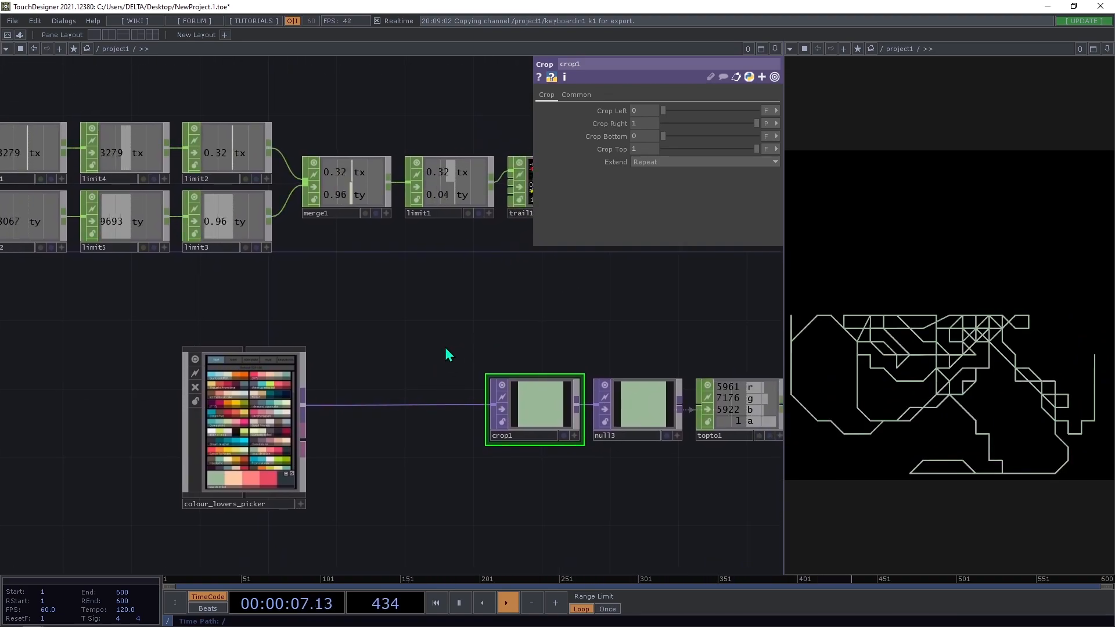
pyautogui.moveTo(218, 411); pyautogui.dragTo(99, 417)
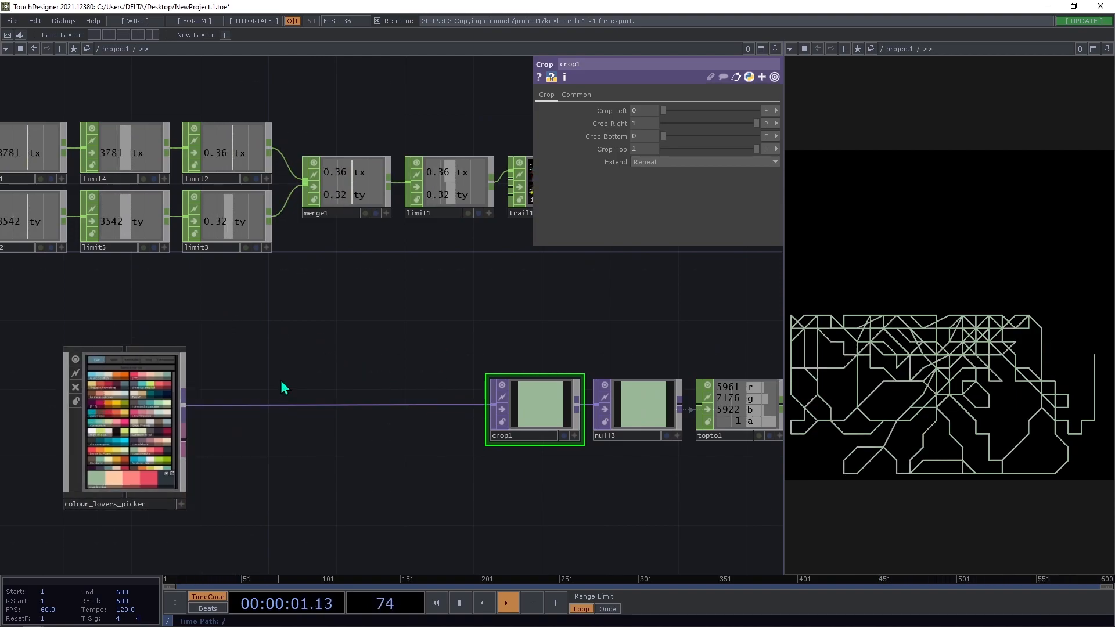
pyautogui.rightClick(268, 405)
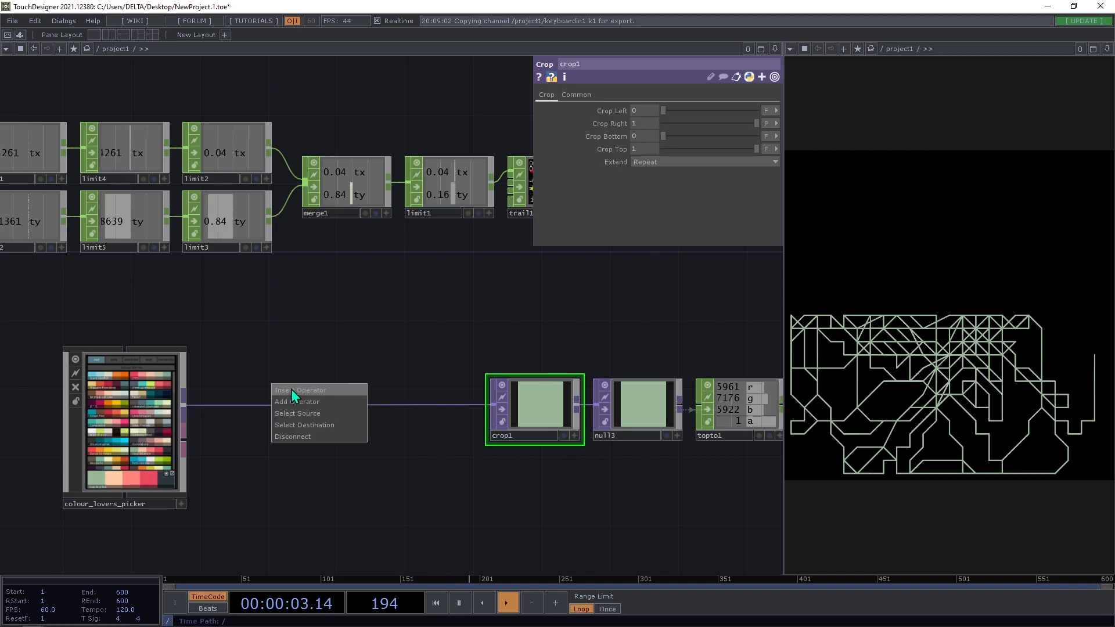
pyautogui.click(291, 390)
pyautogui.click(374, 385)
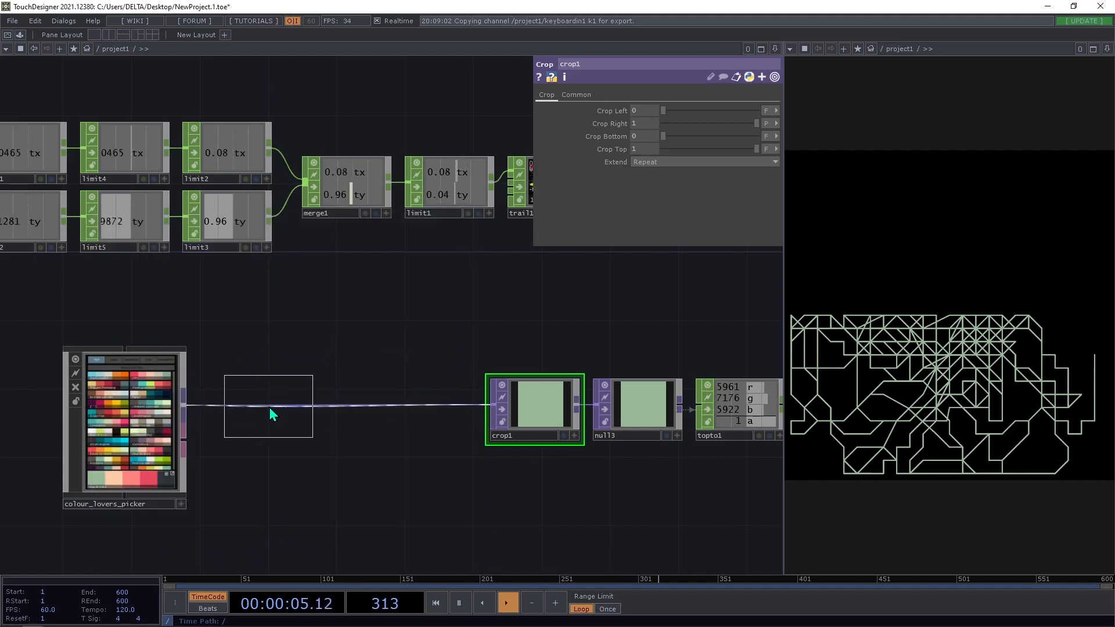
pyautogui.click(269, 407)
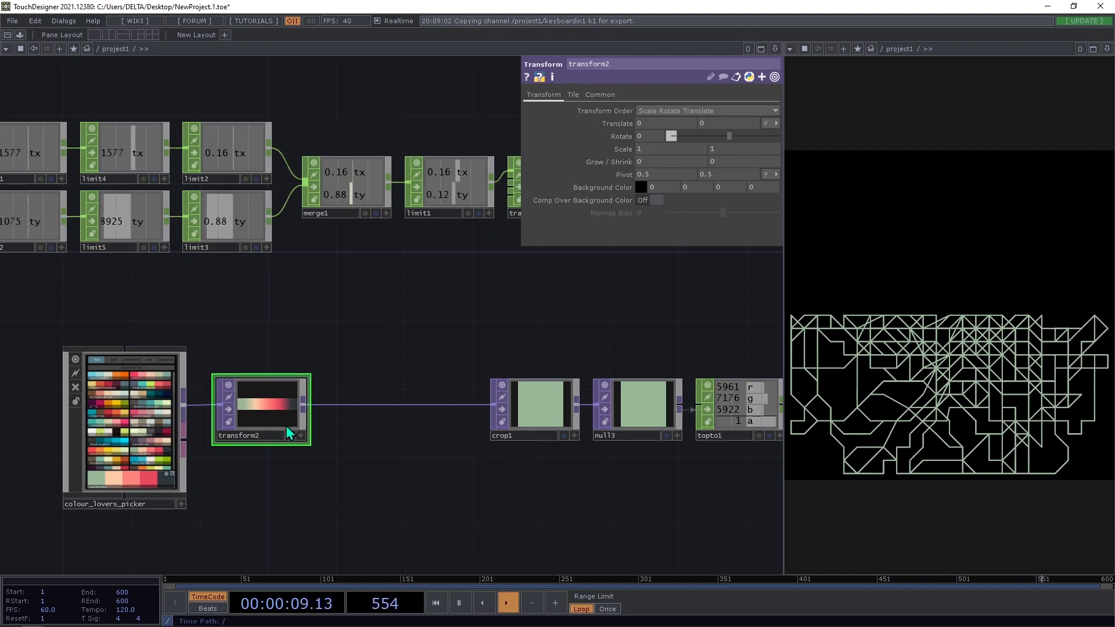
# Check the operator info of transform2 and try a horizontal Translate of 0.8 on it
pyautogui.click(763, 135)
pyautogui.middleClick(244, 413)
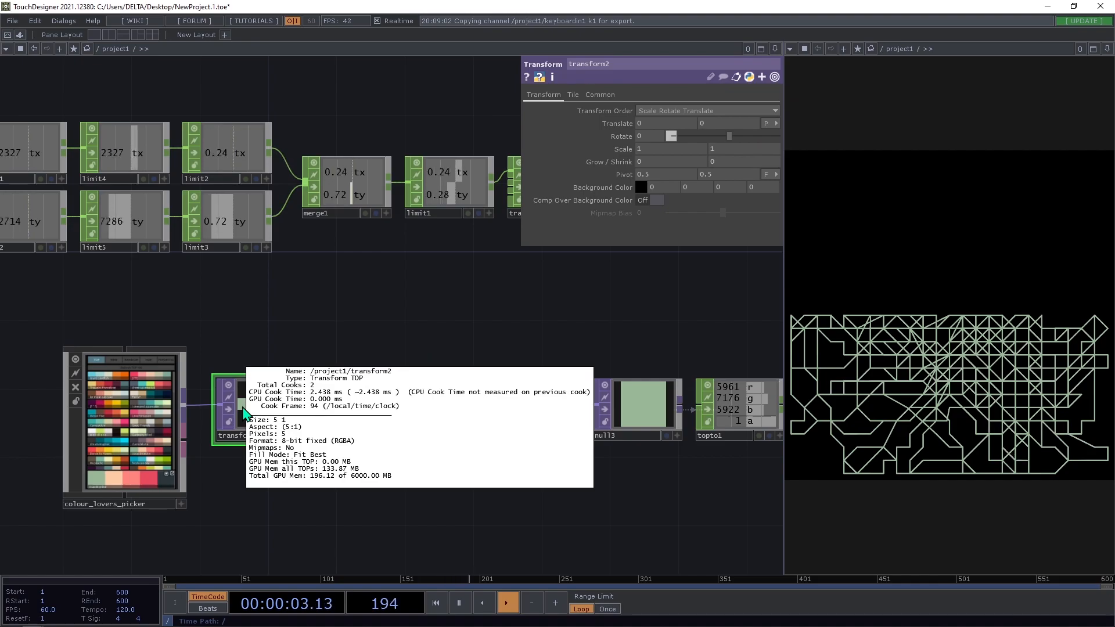
pyautogui.moveTo(650, 124)
pyautogui.mouseDown(button='middle')
pyautogui.moveTo(659, 108)
pyautogui.moveTo(676, 108)
pyautogui.moveTo(652, 108)
pyautogui.mouseUp(button='middle')
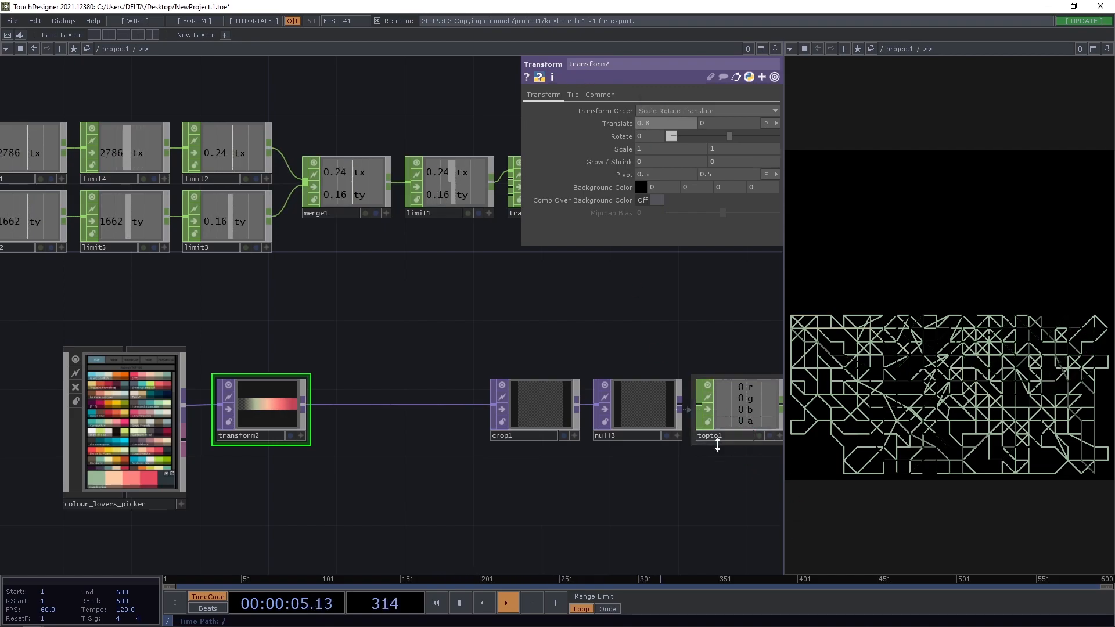
pyautogui.moveTo(729, 480); pyautogui.dragTo(677, 456)
pyautogui.moveTo(572, 366); pyautogui.dragTo(601, 357)
pyautogui.moveTo(510, 333); pyautogui.dragTo(612, 327)
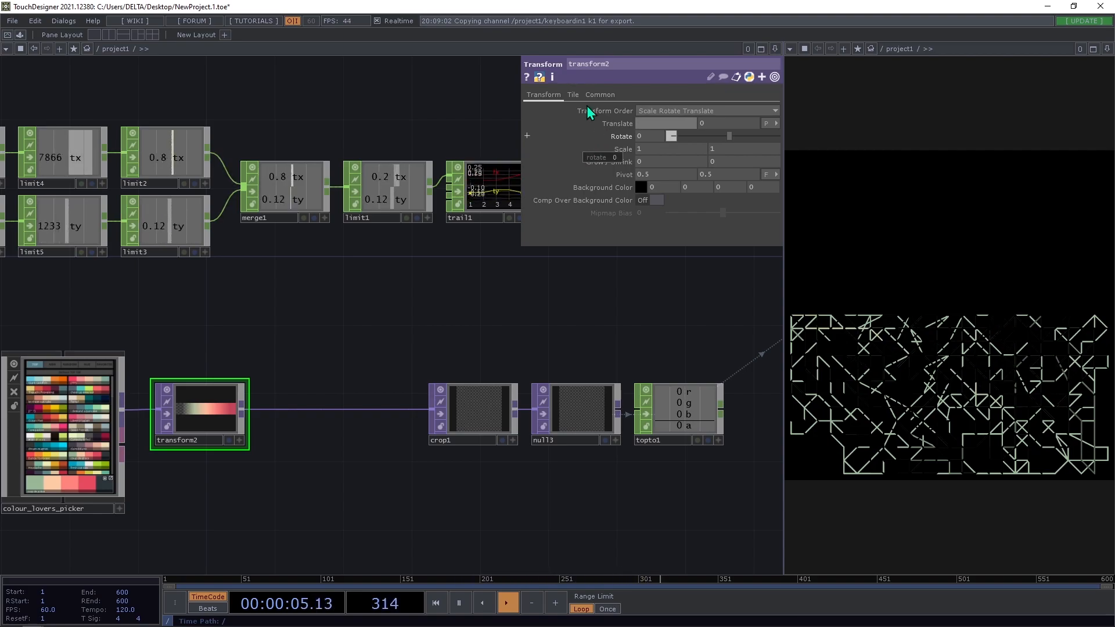
# Set the tile Extend mode of transform2 to Repeat
pyautogui.click(573, 94)
pyautogui.click(662, 110)
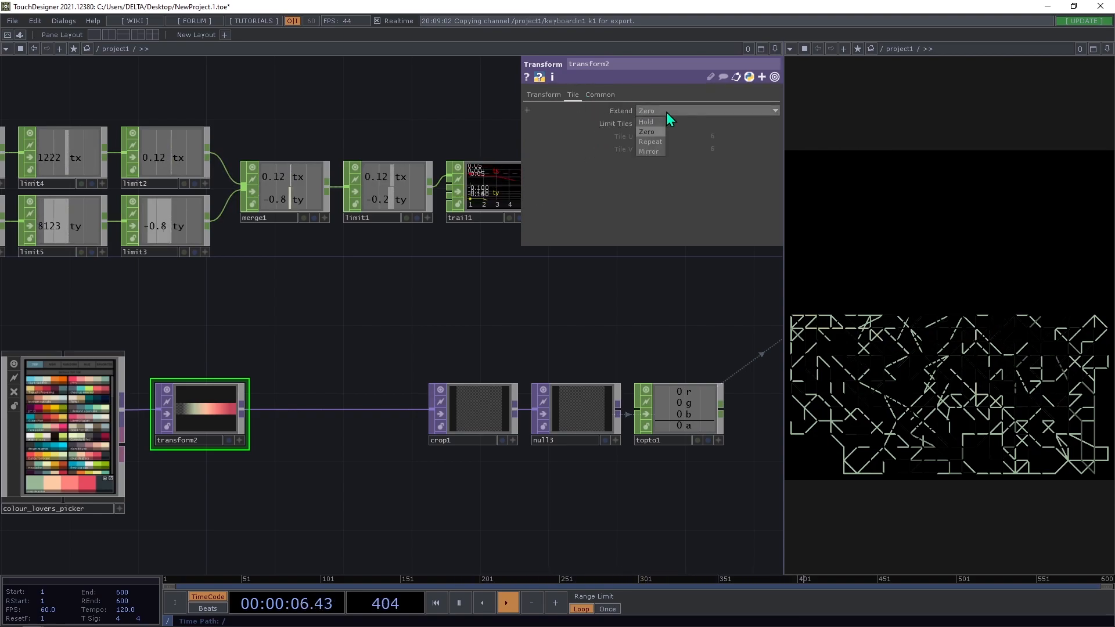
pyautogui.click(655, 147)
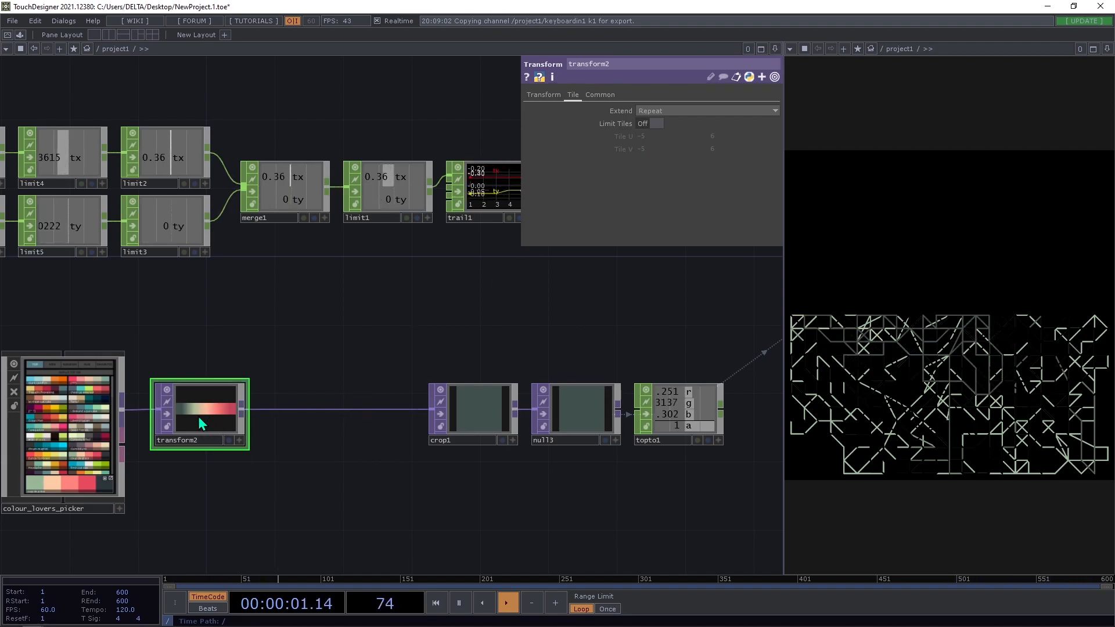
# Scrub transform2's horizontal Translate through the palette and drive it with the expression absTime.seconds
pyautogui.click(556, 98)
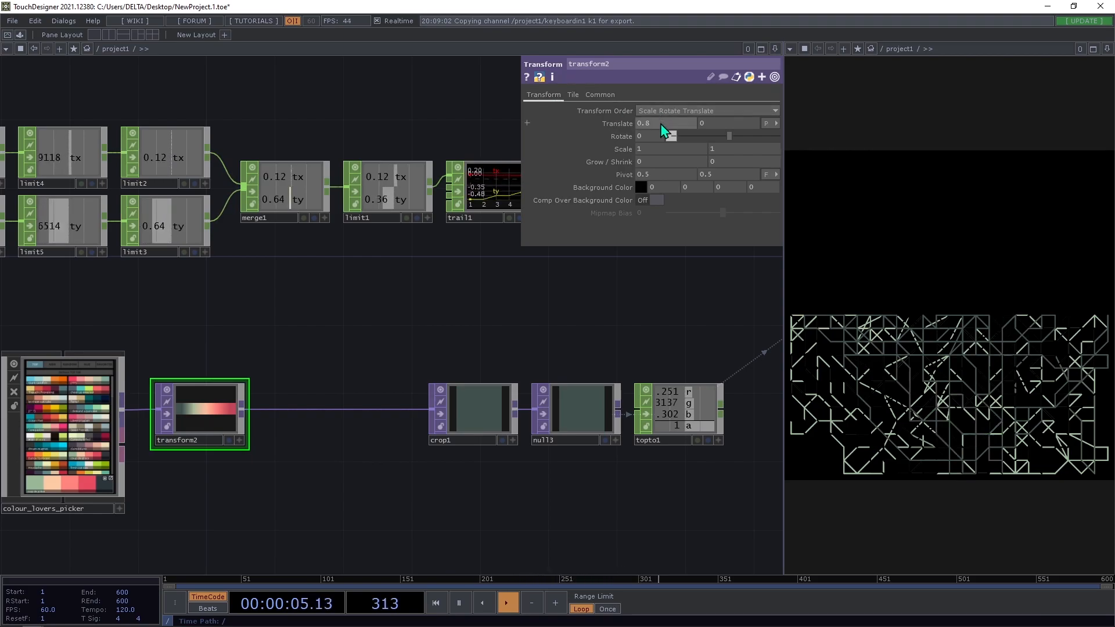
pyautogui.moveTo(666, 123)
pyautogui.mouseDown(button='middle')
pyautogui.moveTo(708, 131)
pyautogui.moveTo(697, 136)
pyautogui.moveTo(776, 136)
pyautogui.moveTo(660, 106)
pyautogui.mouseUp(button='middle')
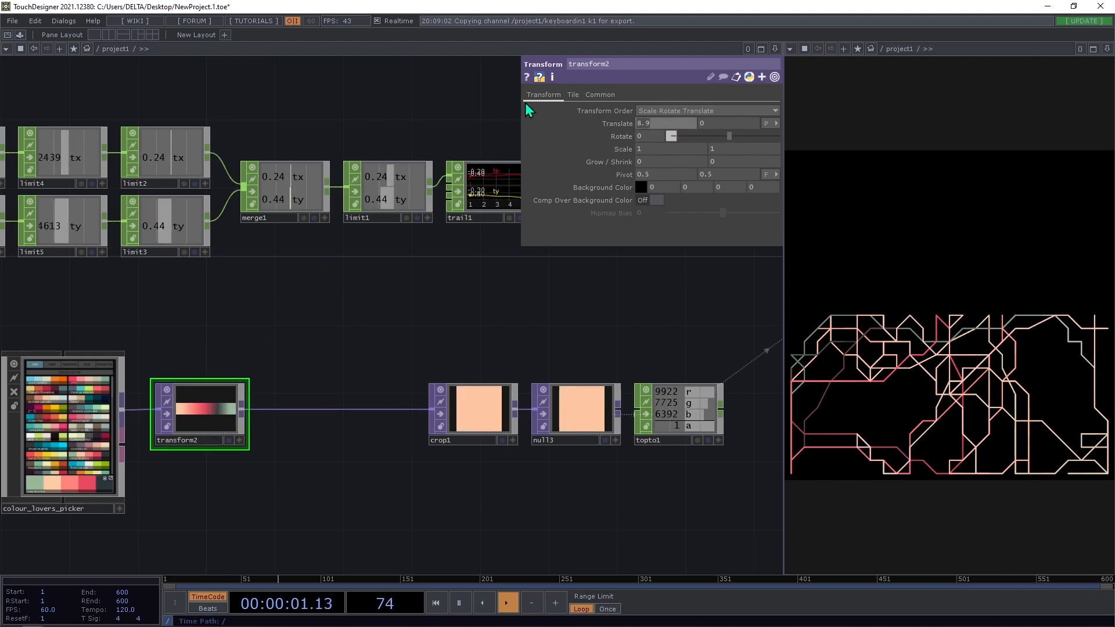
pyautogui.write('abs')
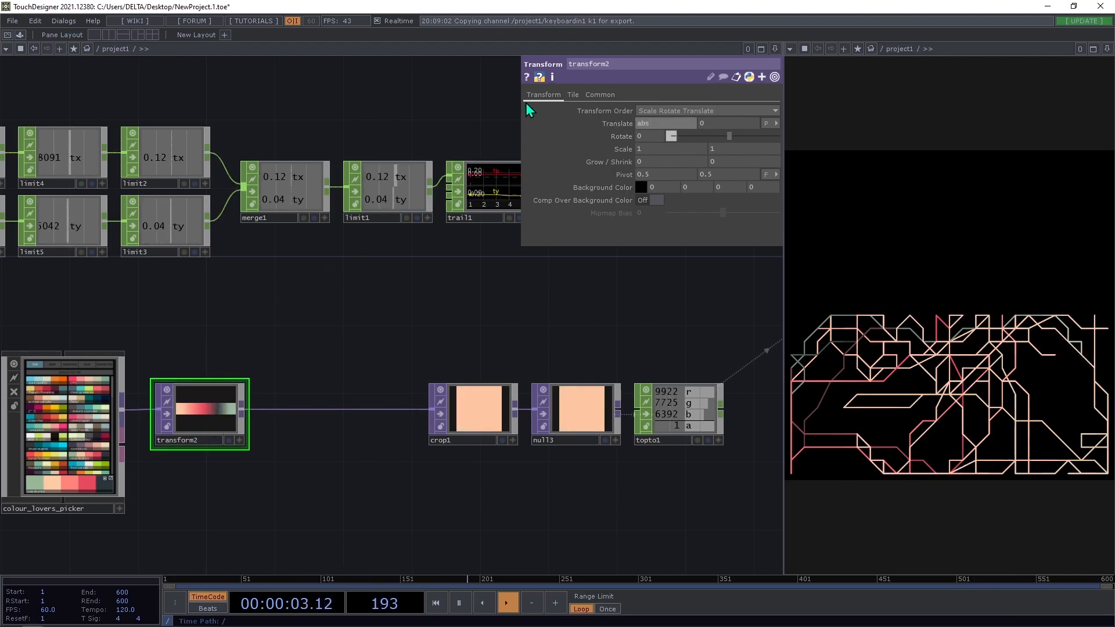
pyautogui.write('Time.sec')
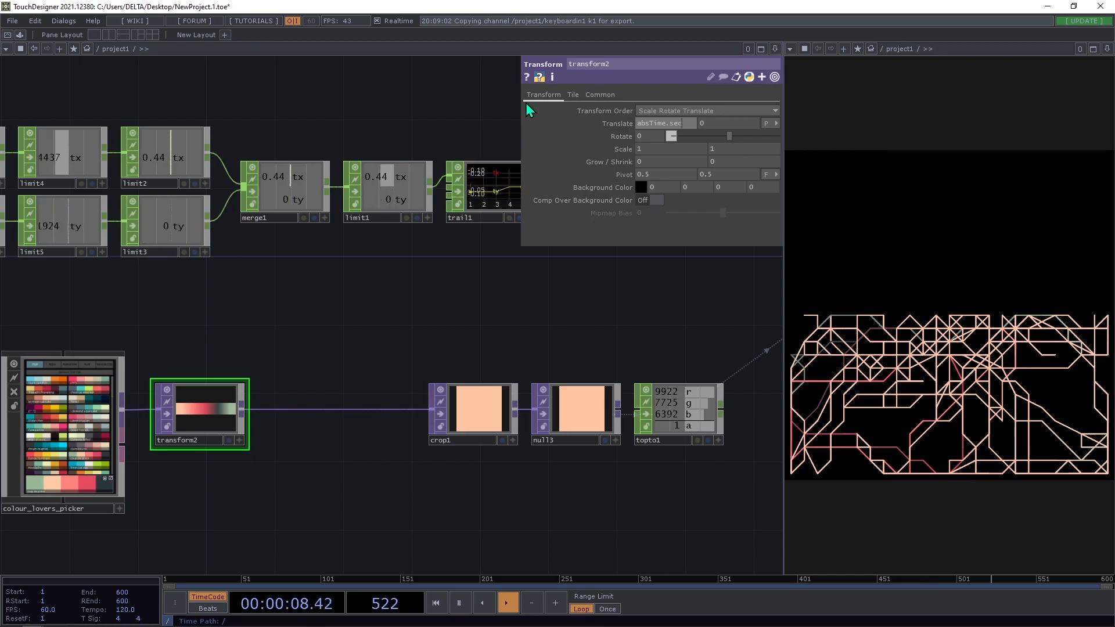
pyautogui.press('Return')
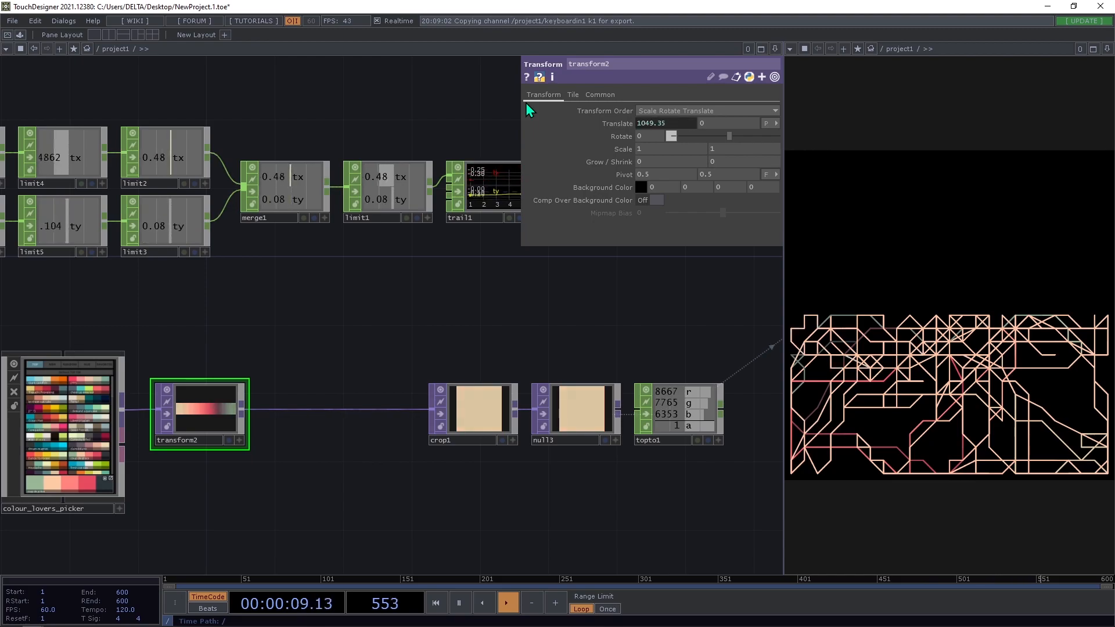
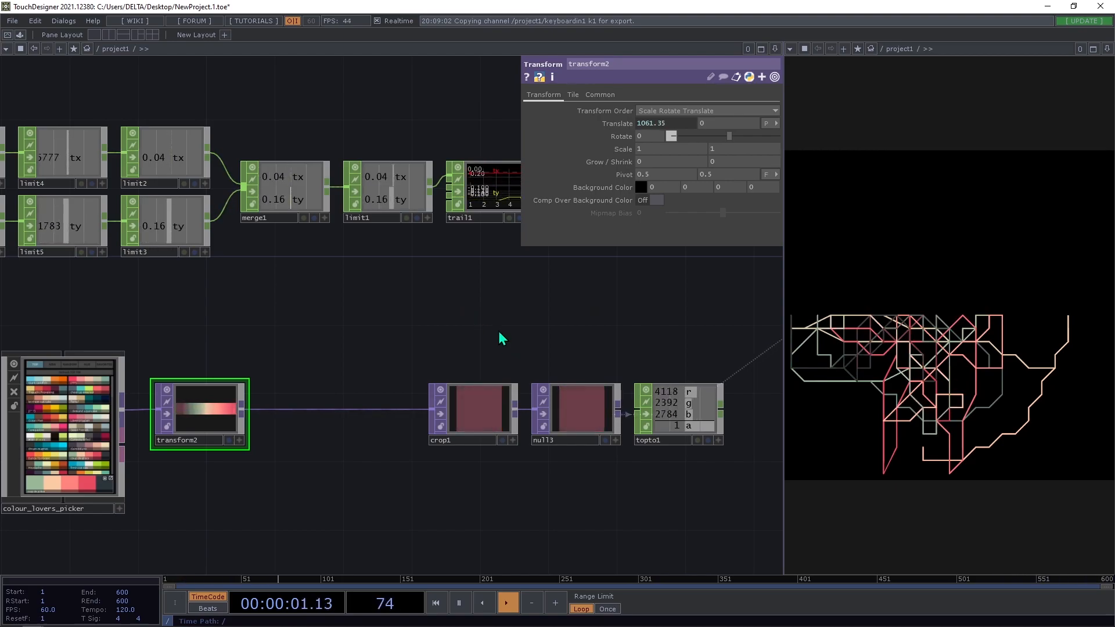
# Bypass limit5 in the noise2 chain
pyautogui.scroll(-4, 540, 298)
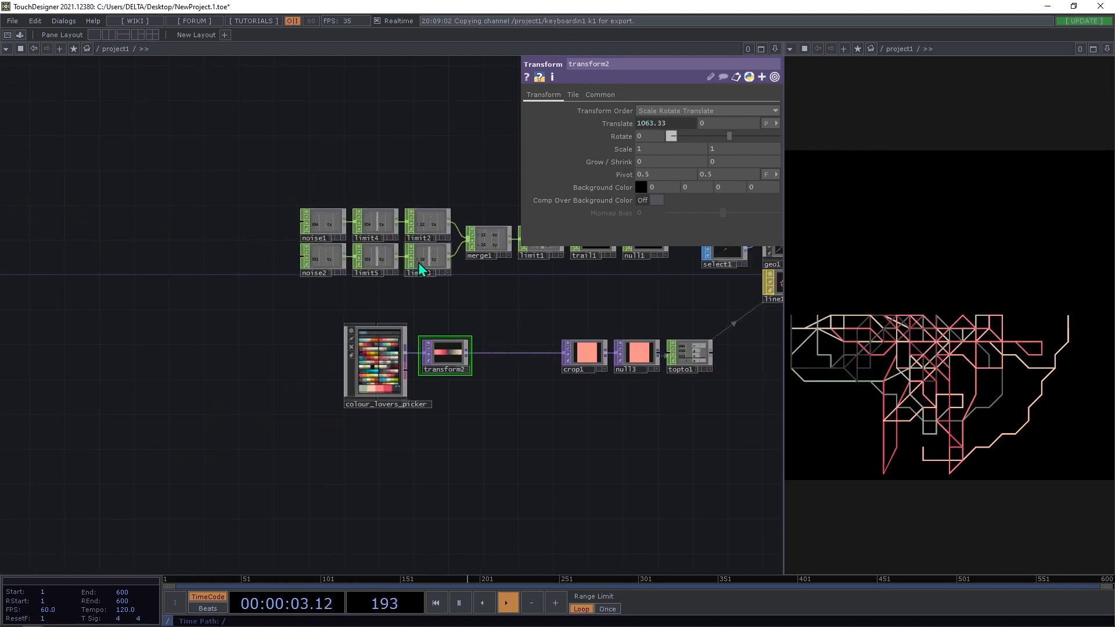
pyautogui.scroll(4, 418, 262)
pyautogui.click(315, 284)
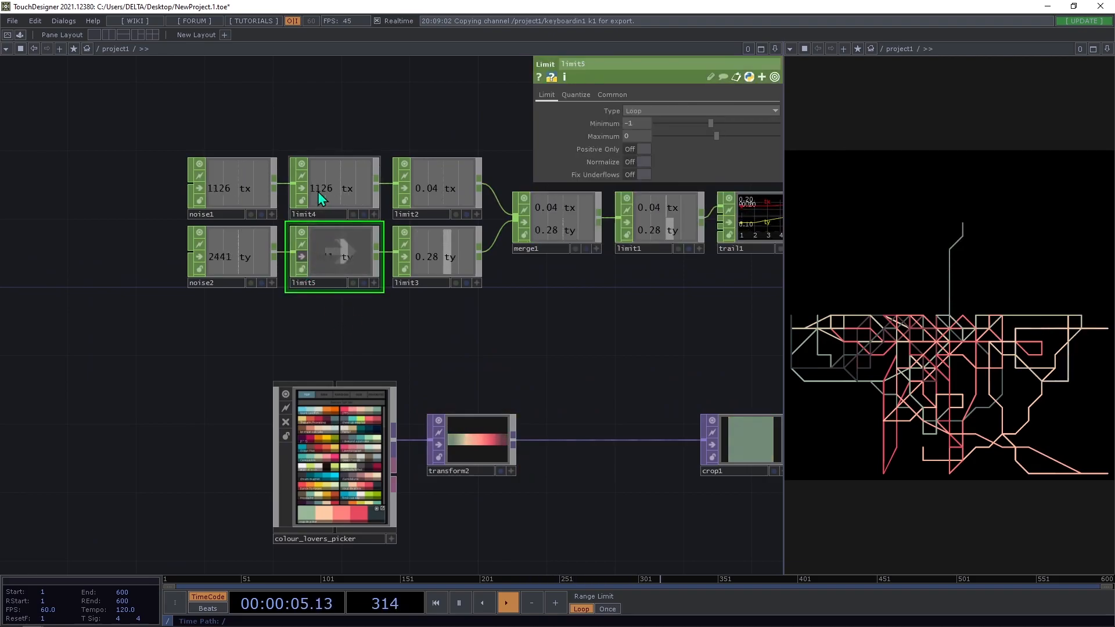
# Set limit4's Maximum to 0.5, its Minimum to -0.5 and its limit Type to Zigzag
pyautogui.click(340, 191)
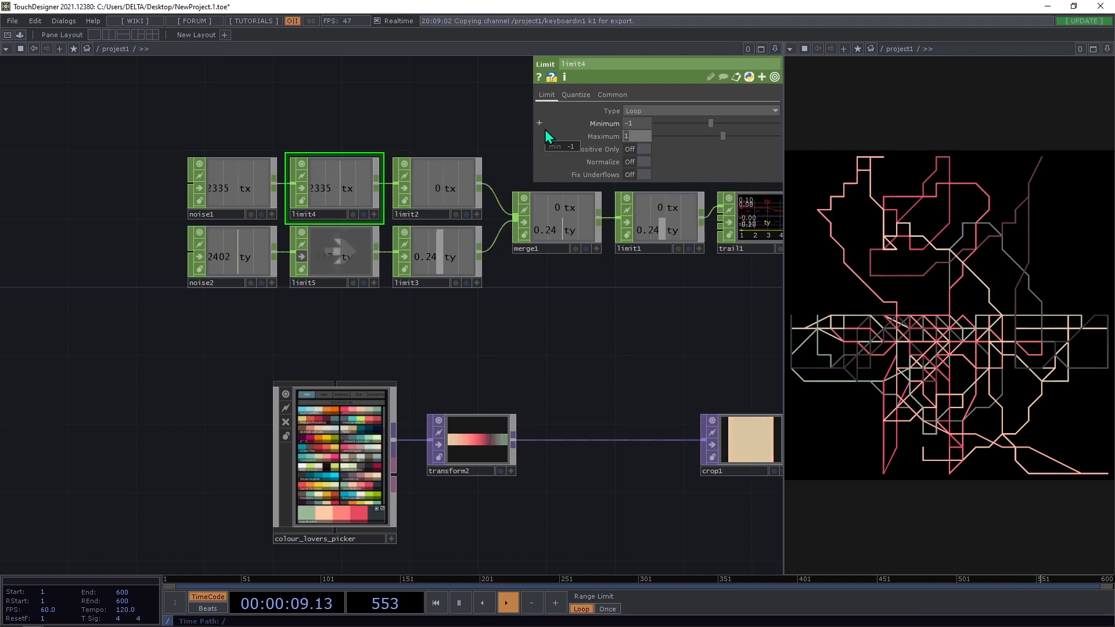
pyautogui.write('-0')
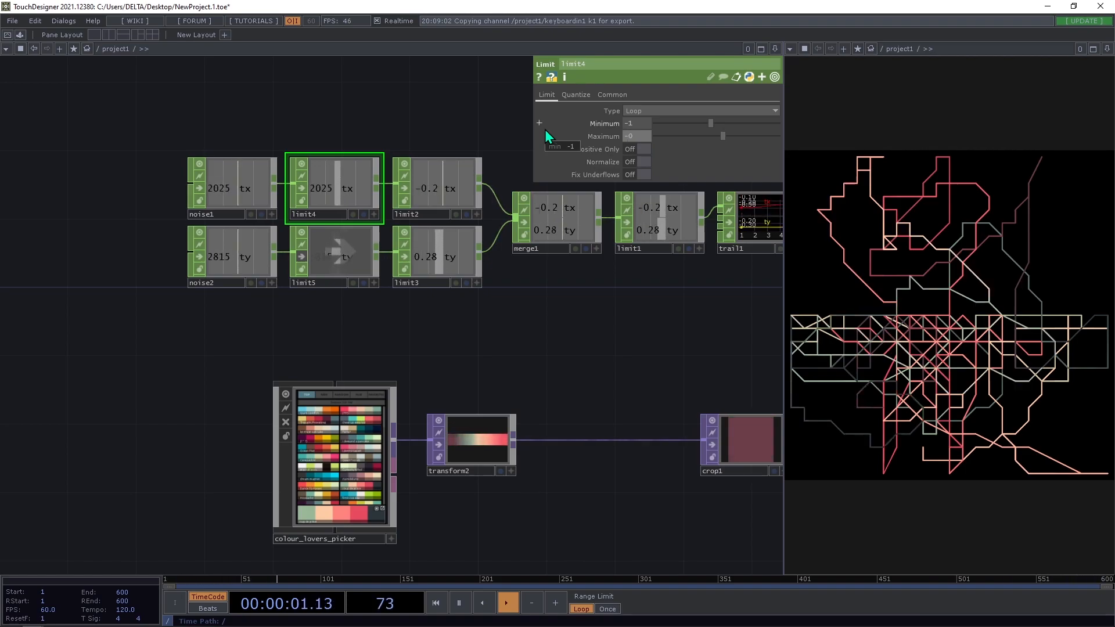
pyautogui.write('.5')
pyautogui.press('Return')
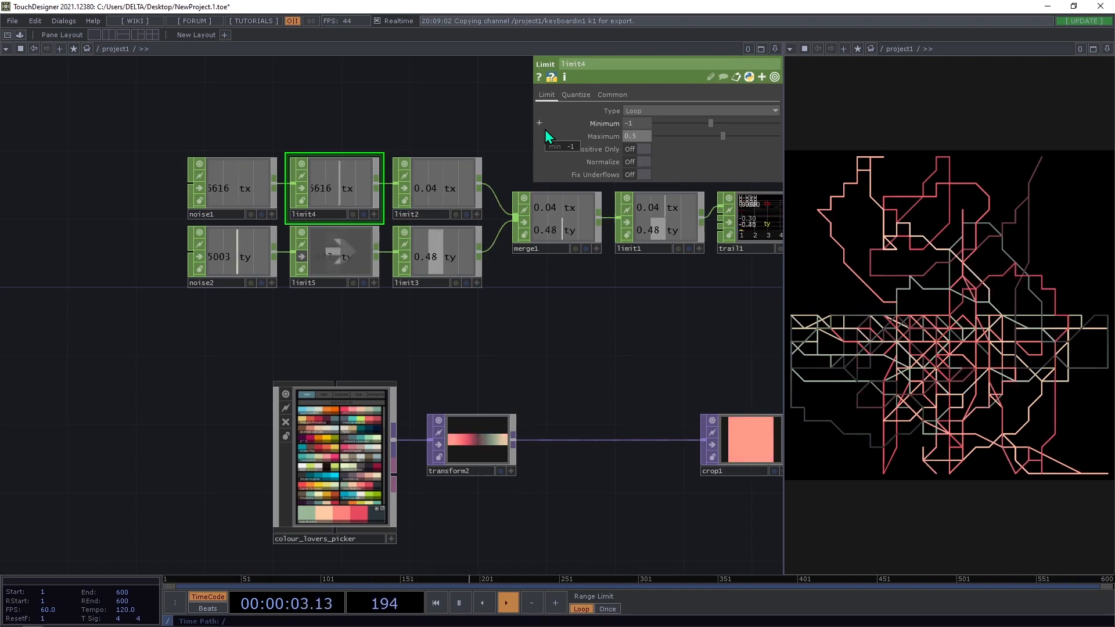
pyautogui.click(630, 122)
pyautogui.write('-0.5')
pyautogui.press('Return')
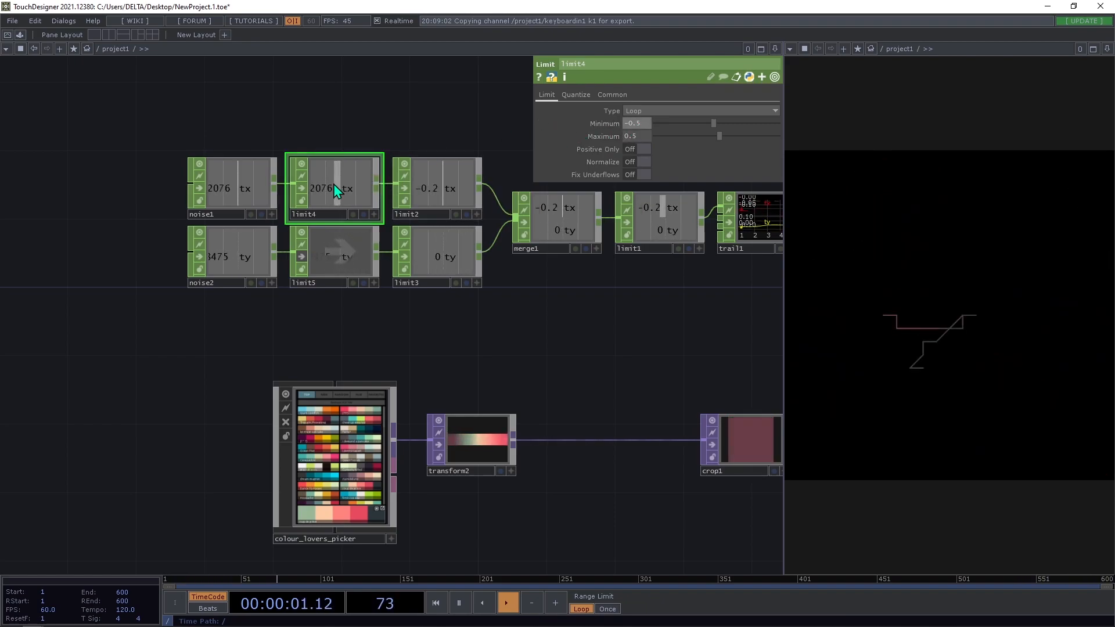
pyautogui.click(640, 111)
pyautogui.click(644, 152)
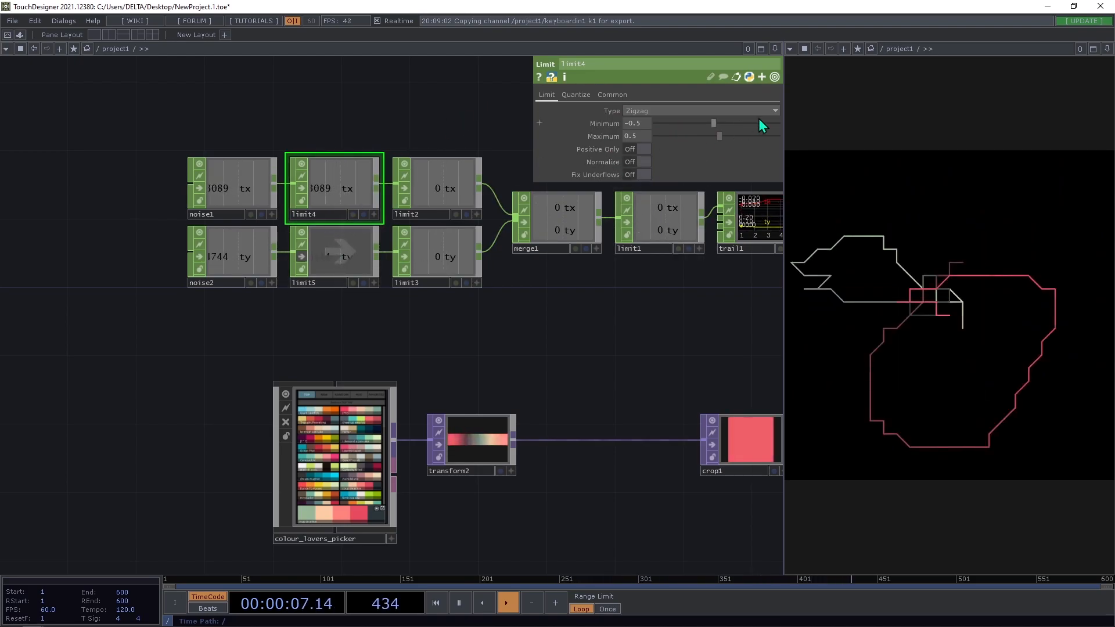
# Reactivate limit5 and set its Type to Zigzag, Minimum to -0.5 and Maximum to 0.5
pyautogui.click(340, 255)
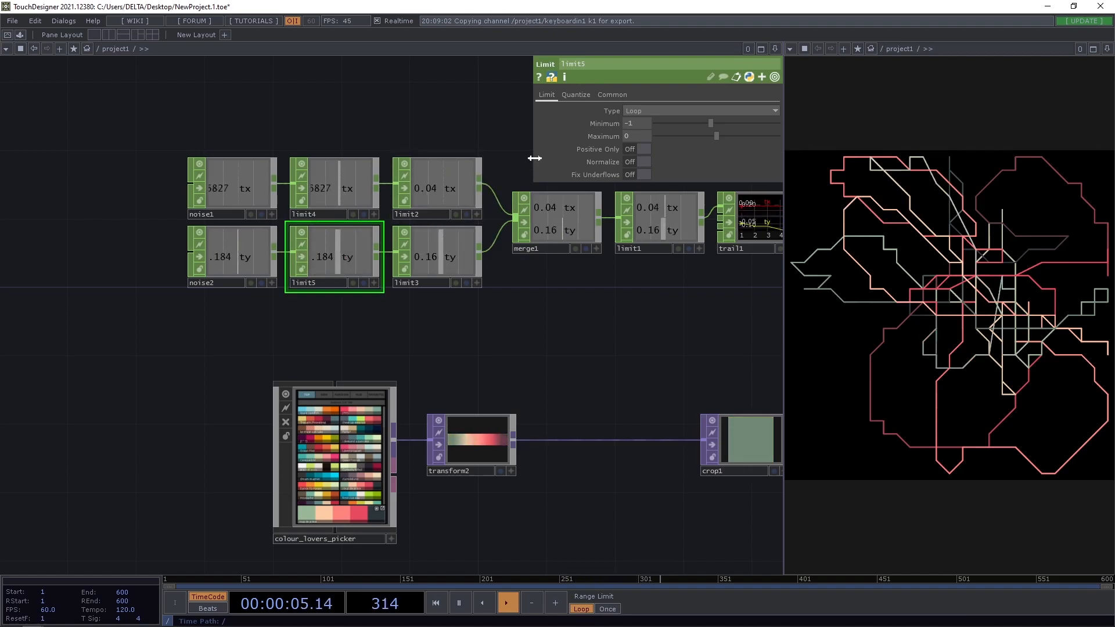
pyautogui.click(649, 109)
pyautogui.click(638, 151)
pyautogui.write('-0.5')
pyautogui.click(637, 134)
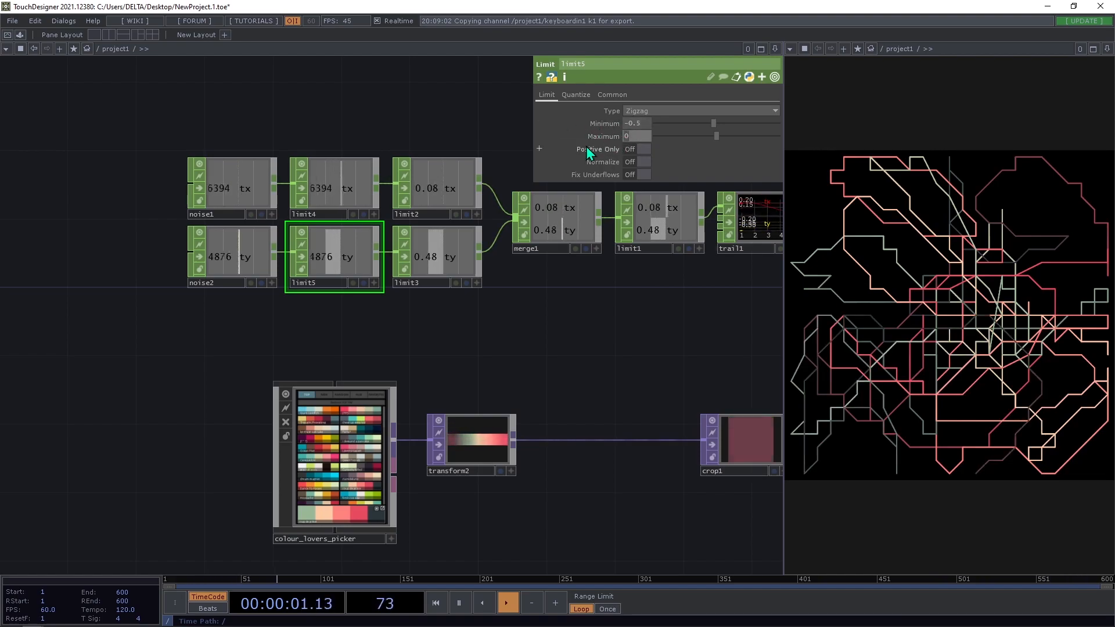
pyautogui.write('.5')
pyautogui.press('Return')
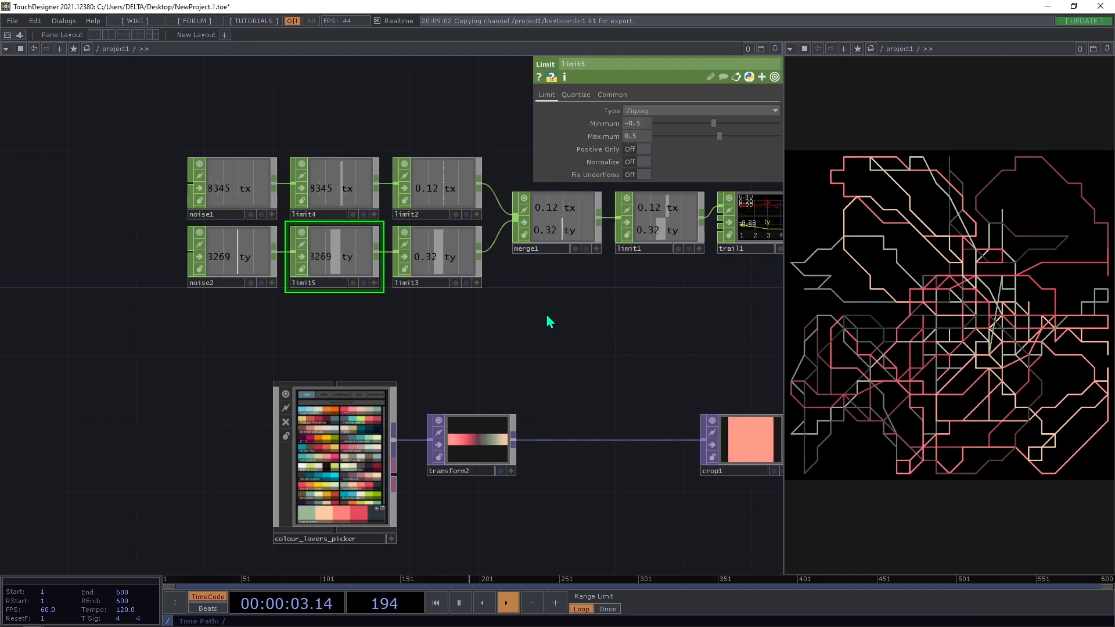
# Set the Maximum of limit4 to 0
pyautogui.click(315, 186)
pyautogui.click(642, 135)
pyautogui.write('0')
pyautogui.press('Return')
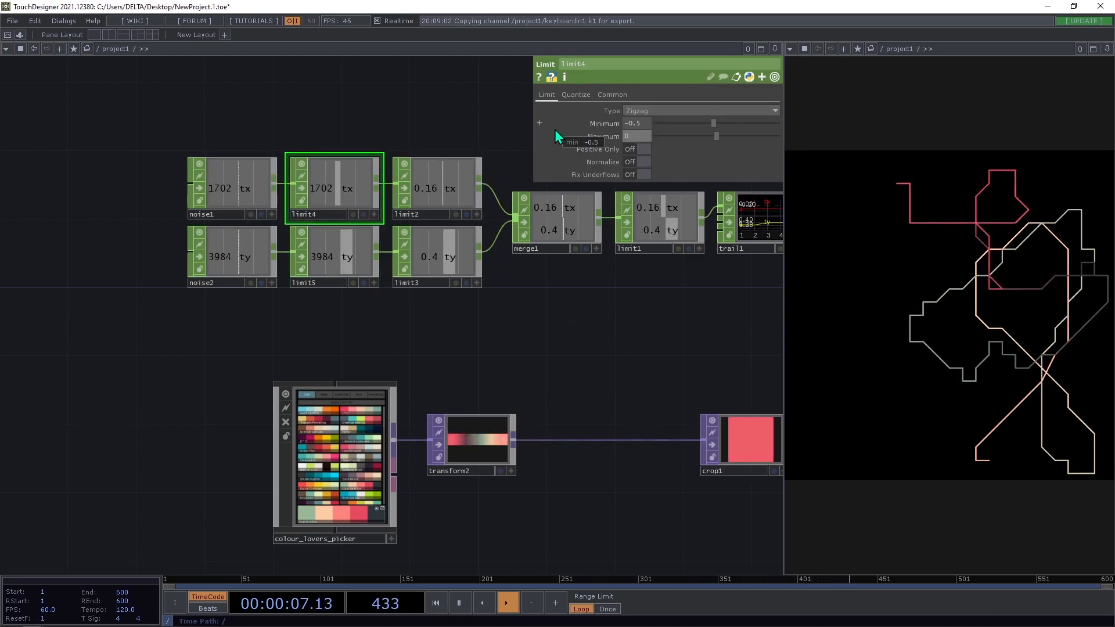
# Reset the accumulated drawing and examine how the lines build up with limit4's new range
pyautogui.press('1')
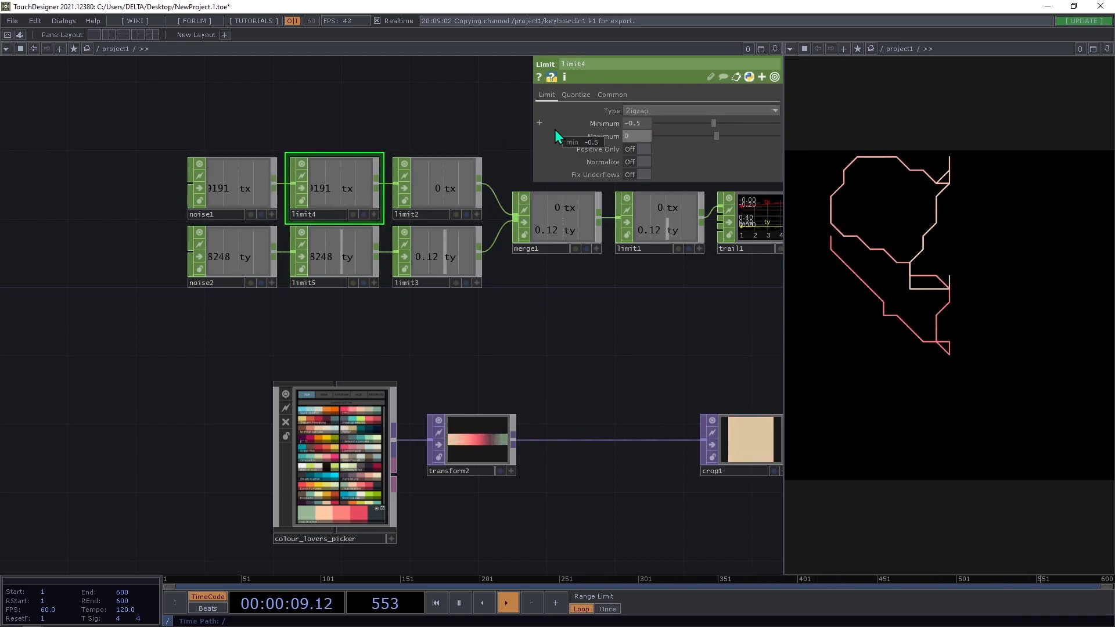
pyautogui.moveTo(424, 347); pyautogui.dragTo(58, 337)
pyautogui.moveTo(615, 326); pyautogui.dragTo(701, 294)
pyautogui.moveTo(199, 321); pyautogui.dragTo(402, 261)
pyautogui.moveTo(475, 268); pyautogui.dragTo(520, 294)
pyautogui.moveTo(452, 359); pyautogui.dragTo(491, 354)
pyautogui.moveTo(467, 257); pyautogui.dragTo(381, 185)
pyautogui.moveTo(419, 123); pyautogui.dragTo(402, 222)
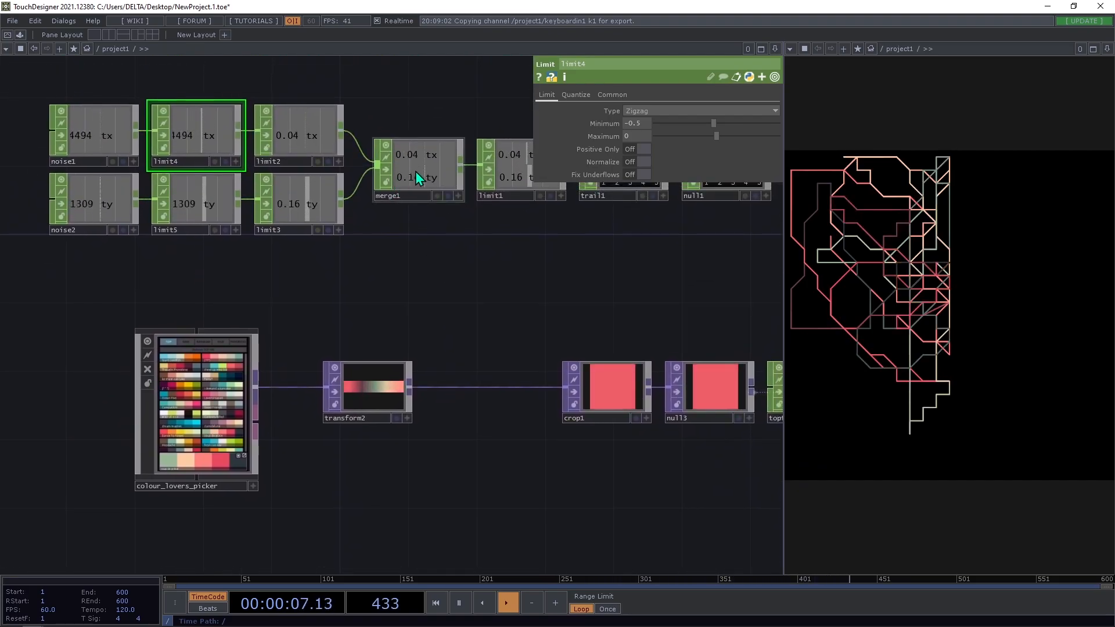
# Branch a Logic CHOP off merge1's output and place it below limit1
pyautogui.moveTo(473, 272); pyautogui.dragTo(419, 321)
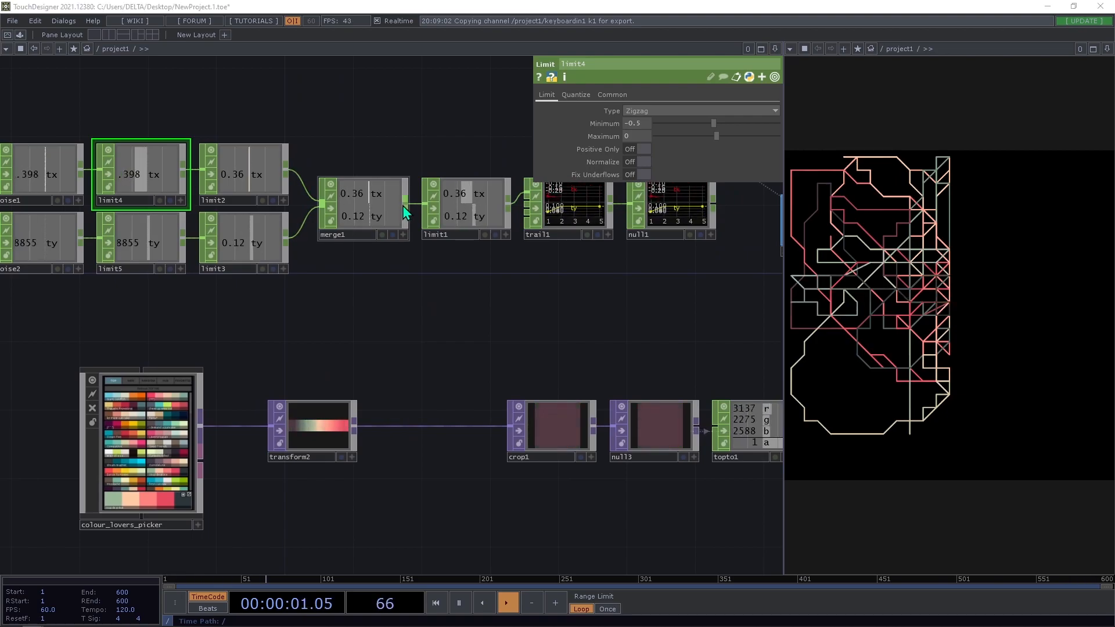
pyautogui.rightClick(402, 205)
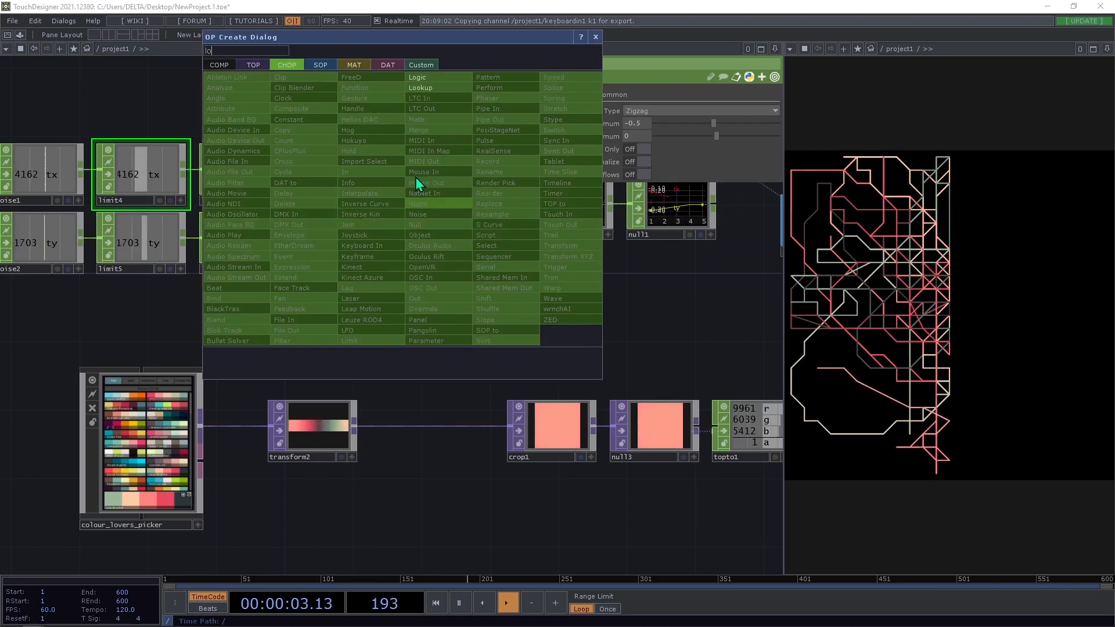
pyautogui.click(426, 80)
pyautogui.click(464, 281)
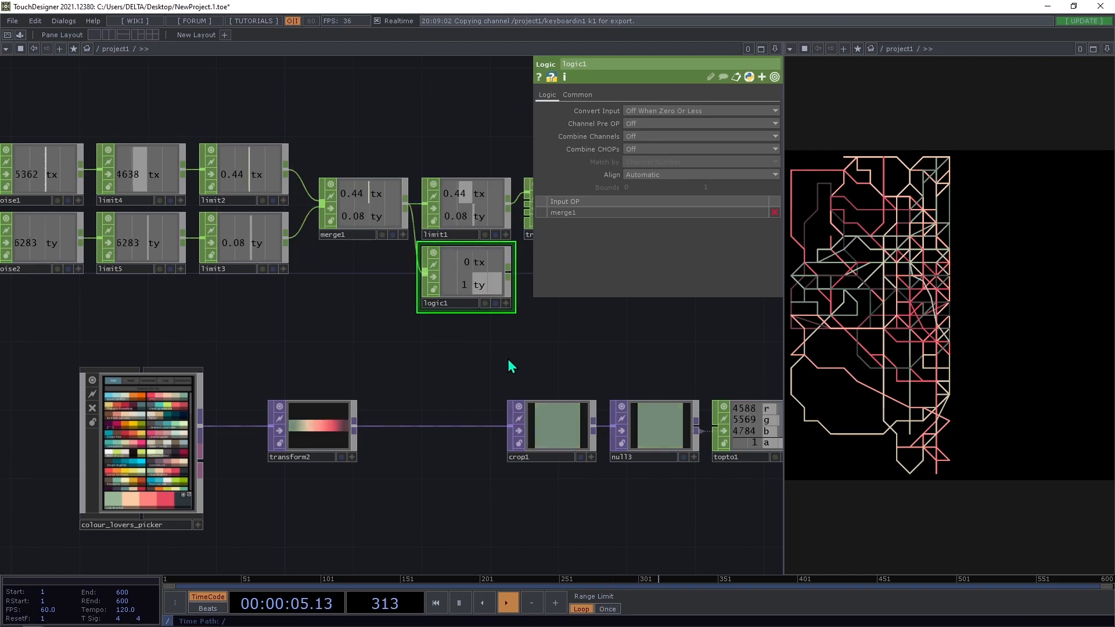
# Set logic1's Combine Channels to Or and its Convert Input to On When Value Changed
pyautogui.click(646, 147)
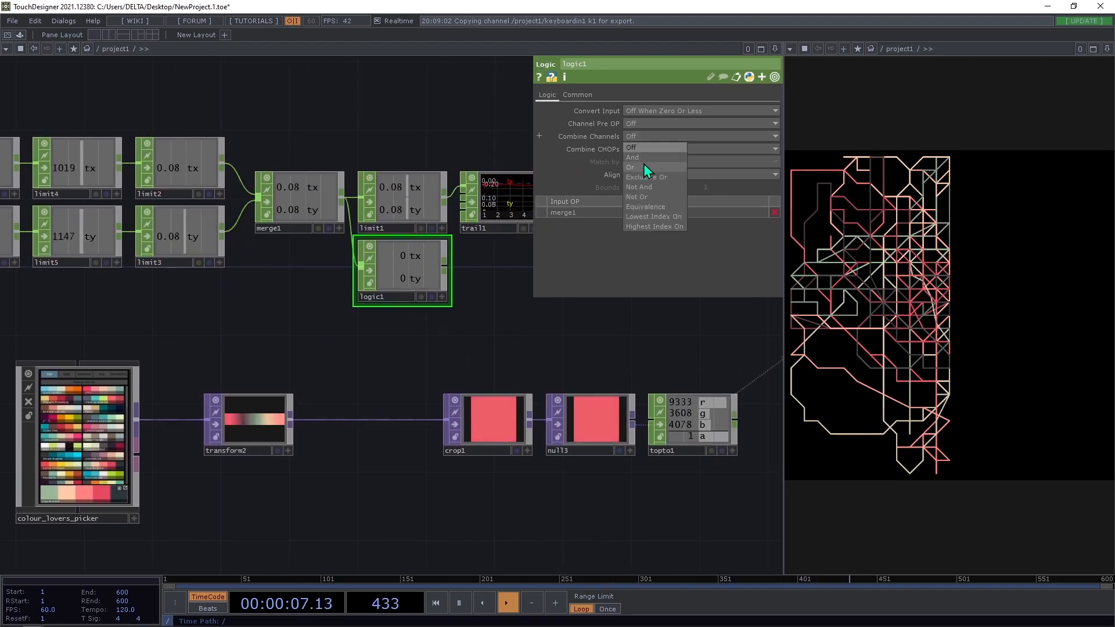
pyautogui.click(629, 166)
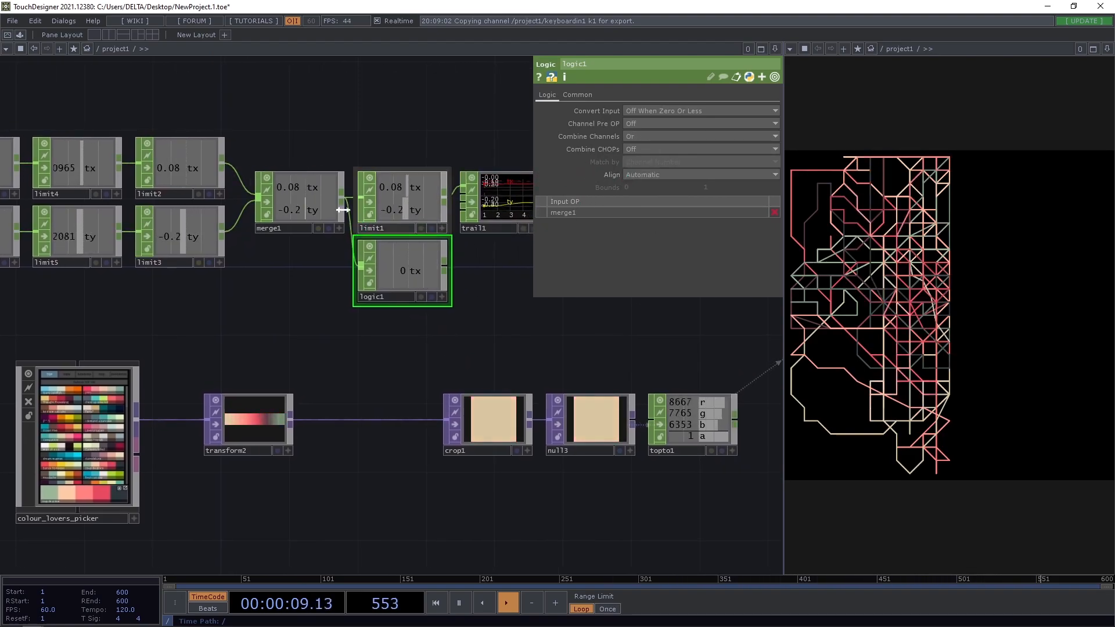
pyautogui.scroll(2, 320, 197)
pyautogui.scroll(1, 320, 197)
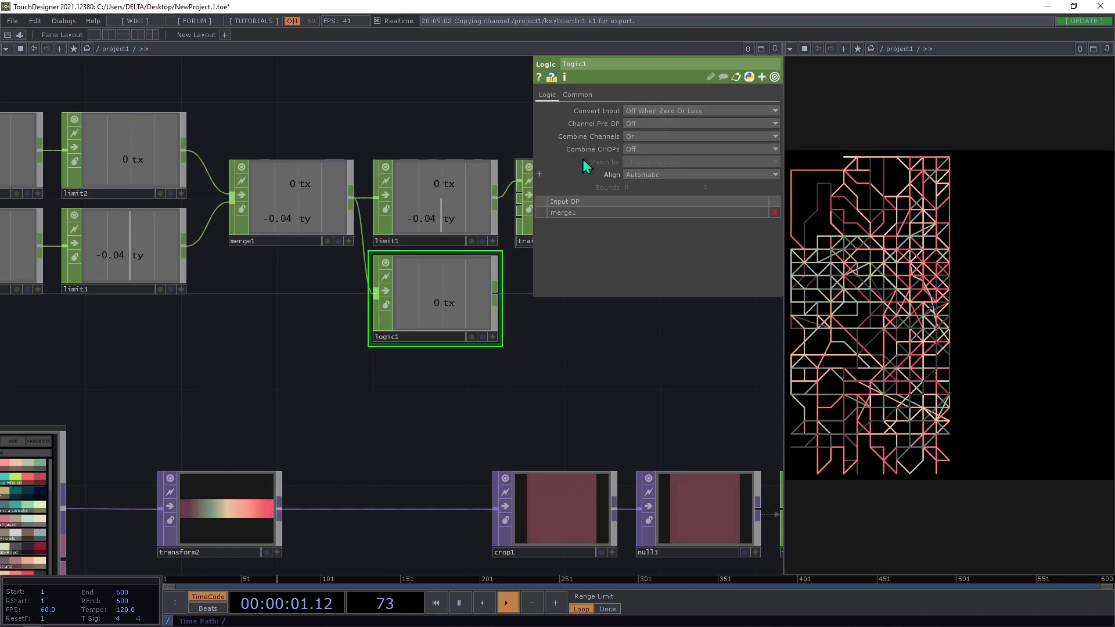
pyautogui.click(643, 114)
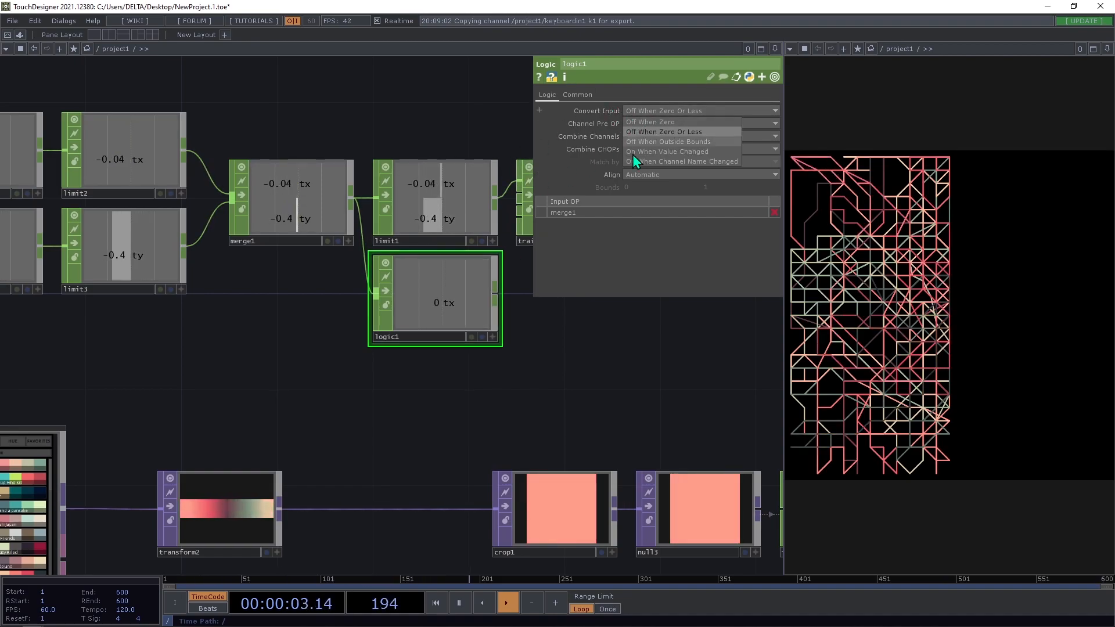
pyautogui.click(665, 151)
pyautogui.moveTo(545, 368); pyautogui.dragTo(490, 374)
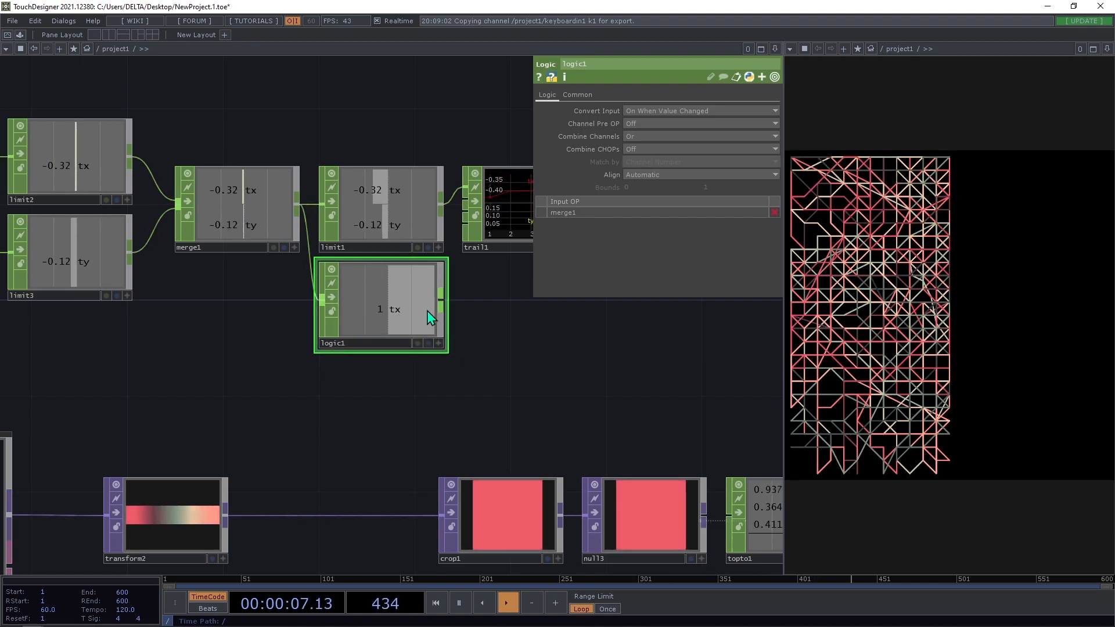
# Add a Count CHOP after logic1, placed below trail1
pyautogui.moveTo(435, 361); pyautogui.dragTo(290, 361)
pyautogui.middleClick(295, 305)
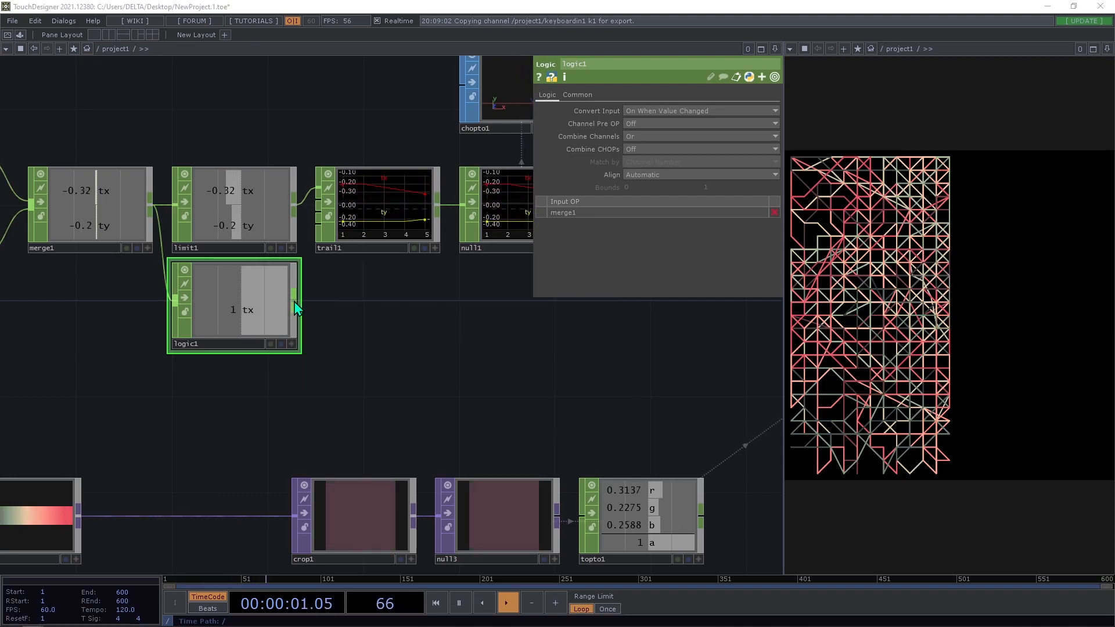
pyautogui.click(295, 307)
pyautogui.write('c')
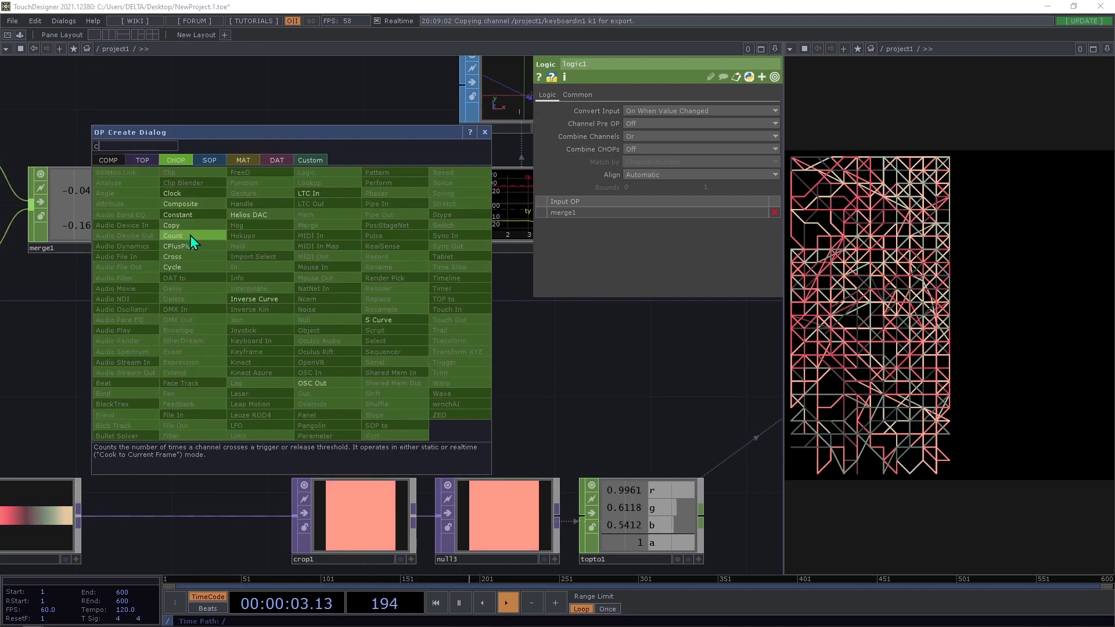
pyautogui.click(190, 235)
pyautogui.click(380, 309)
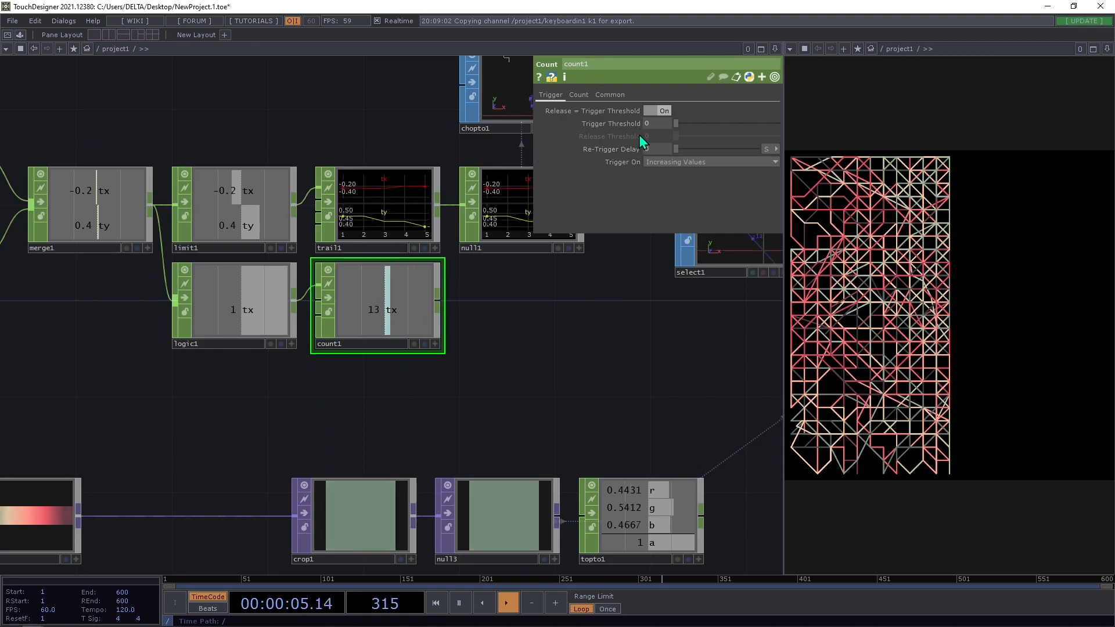
# Set count1's Limit to Loop Min/Max with a Limit Maximum of 4
pyautogui.click(579, 95)
pyautogui.click(674, 111)
pyautogui.click(668, 132)
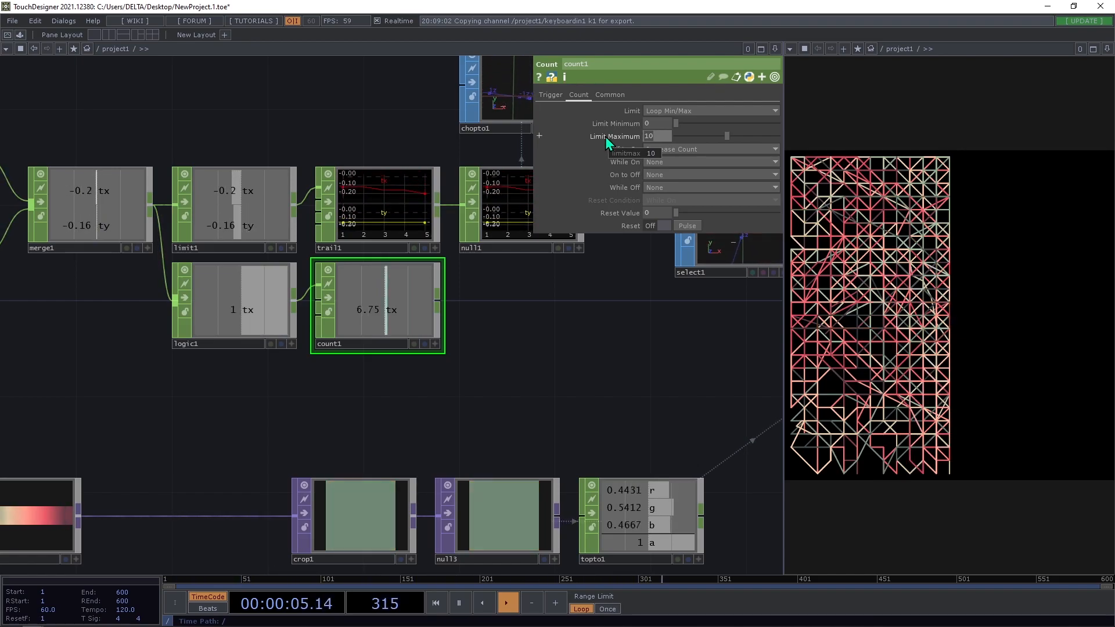
pyautogui.scroll(-3, 160, 378)
pyautogui.scroll(3, 86, 443)
pyautogui.middleClick(96, 451)
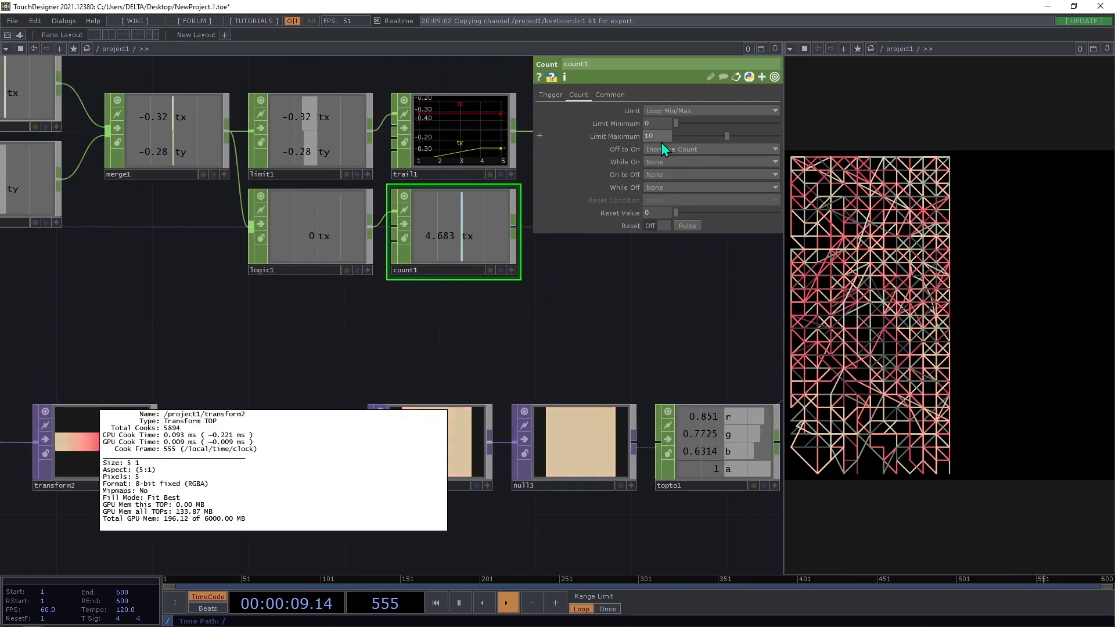
pyautogui.write('4')
pyautogui.press('Return')
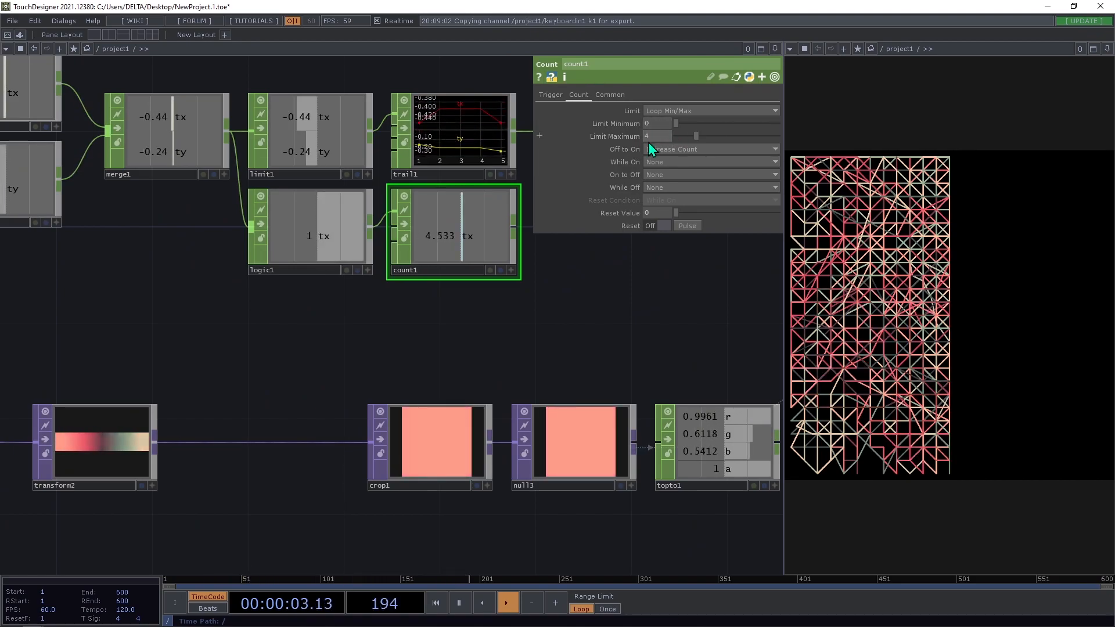
pyautogui.moveTo(505, 377); pyautogui.dragTo(562, 380)
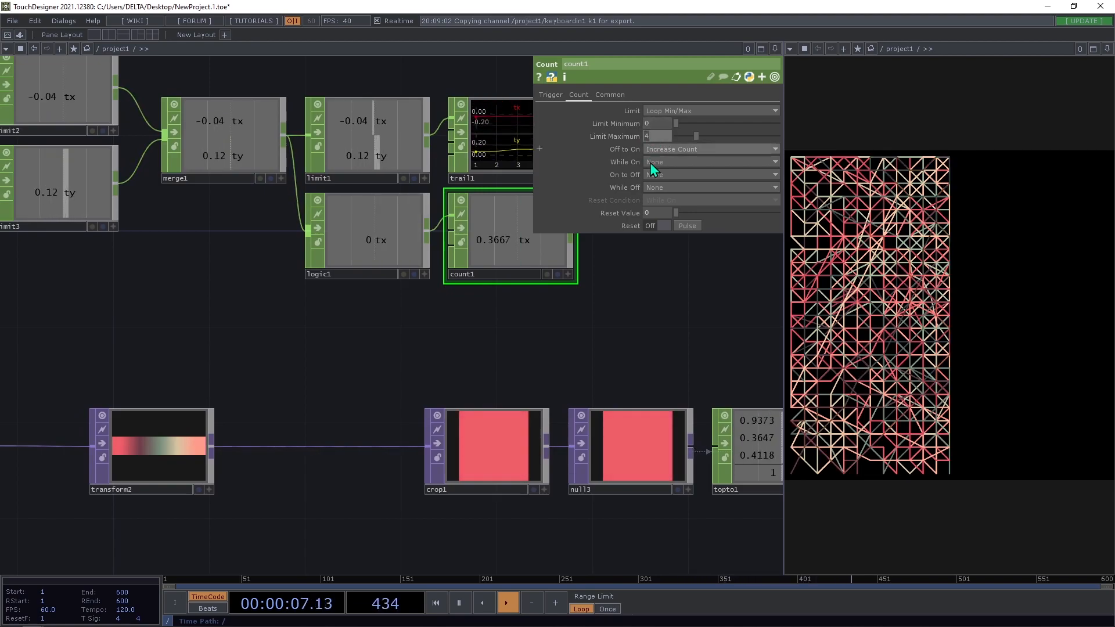
pyautogui.moveTo(519, 358); pyautogui.dragTo(492, 346)
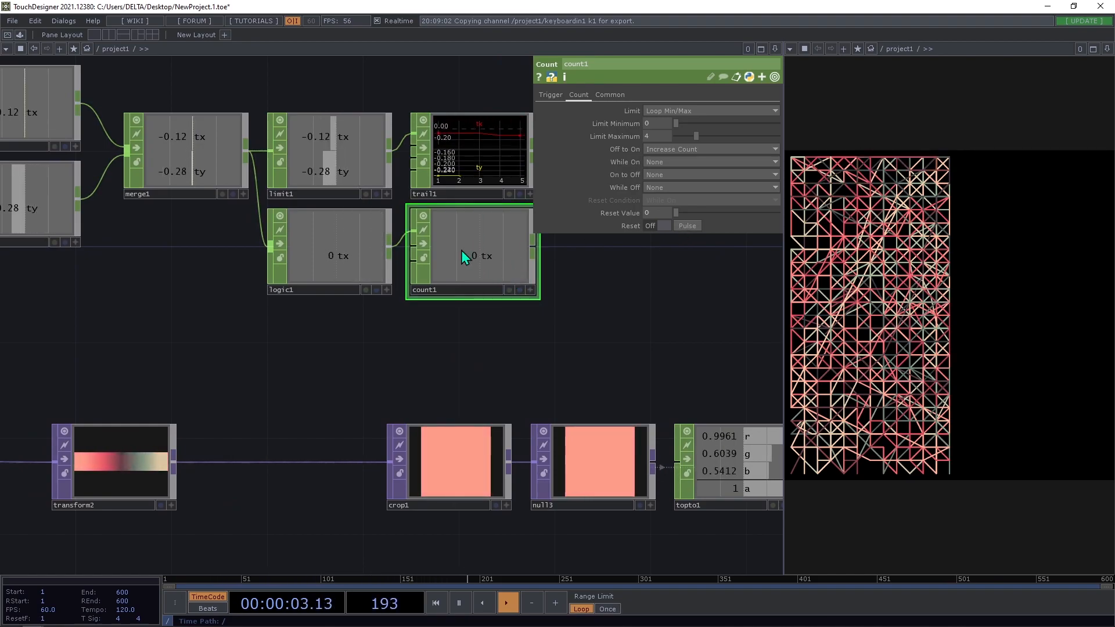
# Duplicate transform2 and place the copy below it, fed by colour_lovers_picker
pyautogui.moveTo(522, 339); pyautogui.dragTo(554, 309)
pyautogui.moveTo(316, 367); pyautogui.dragTo(487, 326)
pyautogui.scroll(-4, 399, 309)
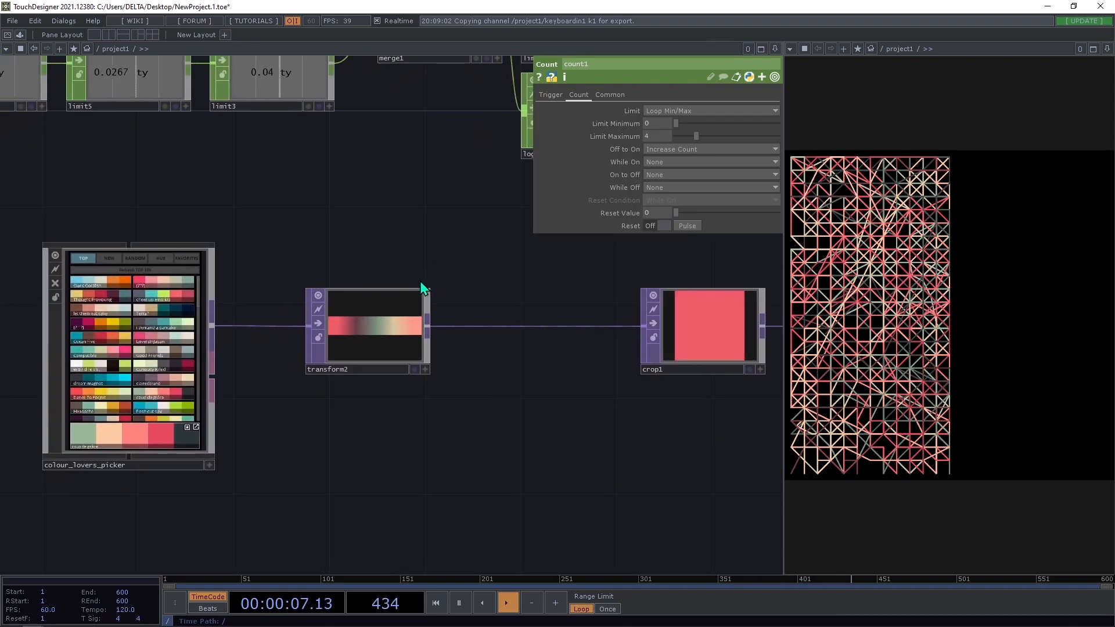
pyautogui.click(382, 306)
pyautogui.hotkey('ctrl', 'c')
pyautogui.hotkey('ctrl', 'v')
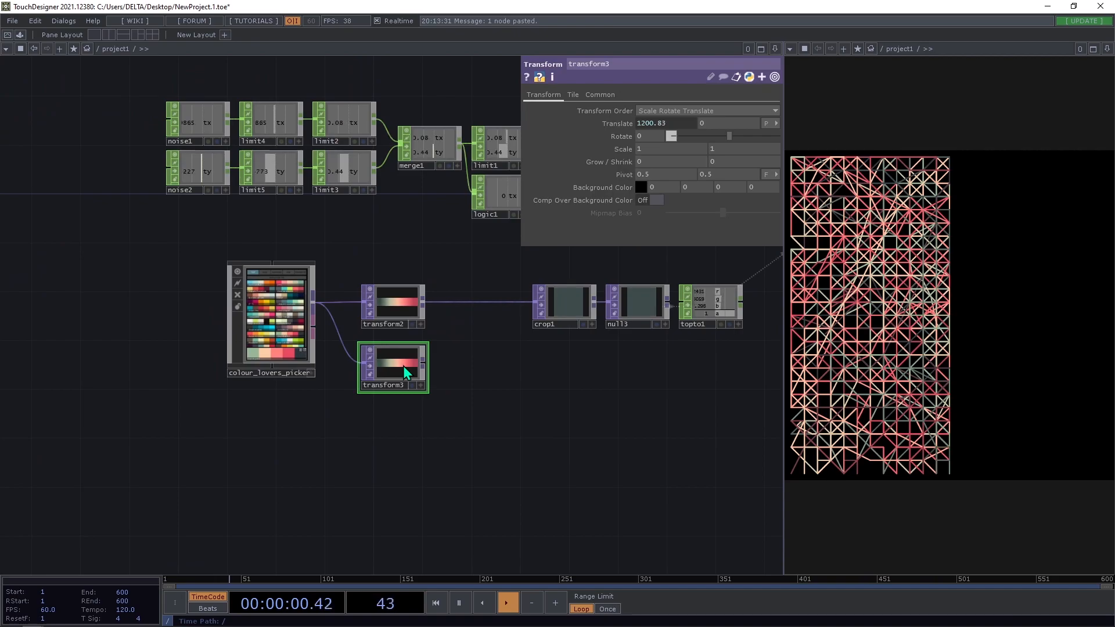
# Insert a Switch TOP between transform2 and crop1 and connect transform3 as its second input
pyautogui.rightClick(472, 301)
pyautogui.click(471, 291)
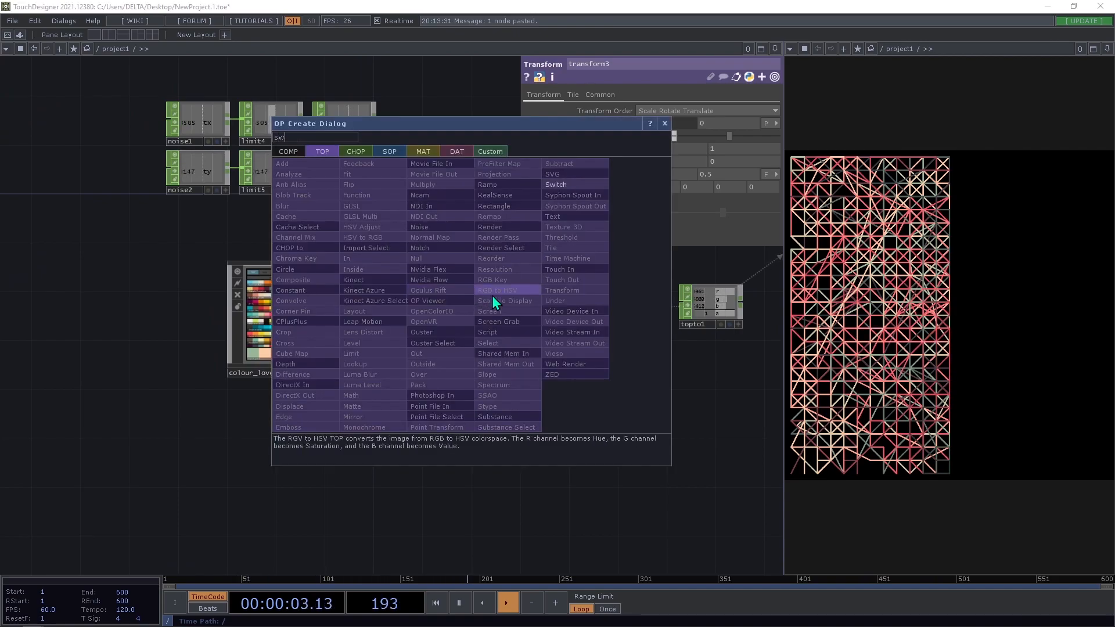
pyautogui.click(555, 184)
pyautogui.click(466, 347)
pyautogui.moveTo(426, 363); pyautogui.dragTo(438, 340)
# Make count1's viewer active and link its tx channel to transform3's Translate as a CHOP reference
pyautogui.moveTo(463, 276); pyautogui.dragTo(335, 273)
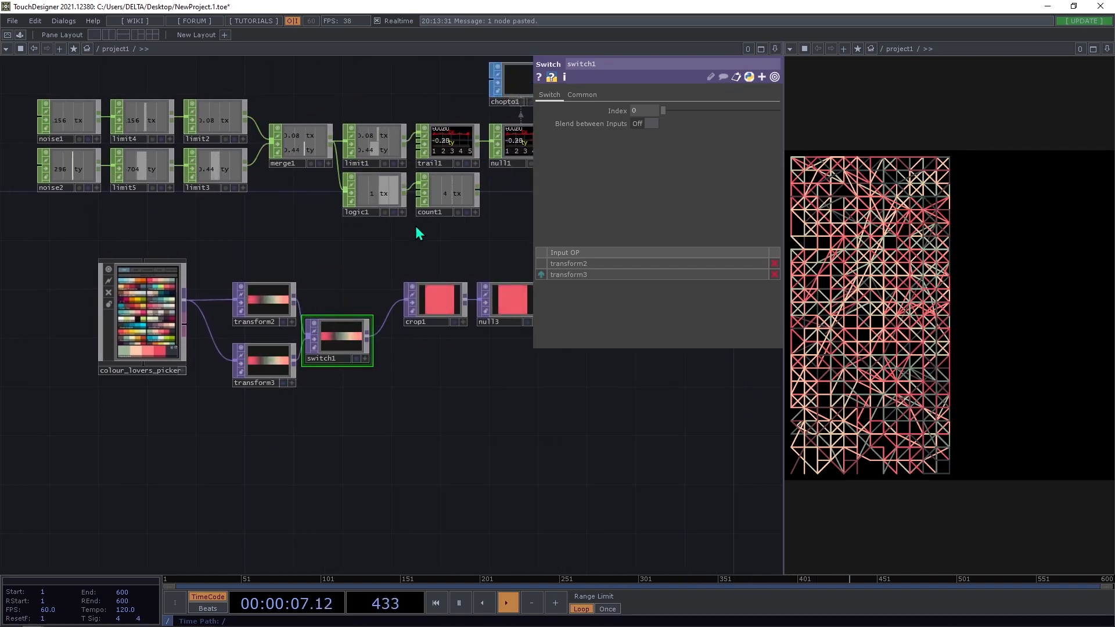
pyautogui.moveTo(464, 200); pyautogui.dragTo(288, 334)
pyautogui.moveTo(252, 377); pyautogui.dragTo(667, 123)
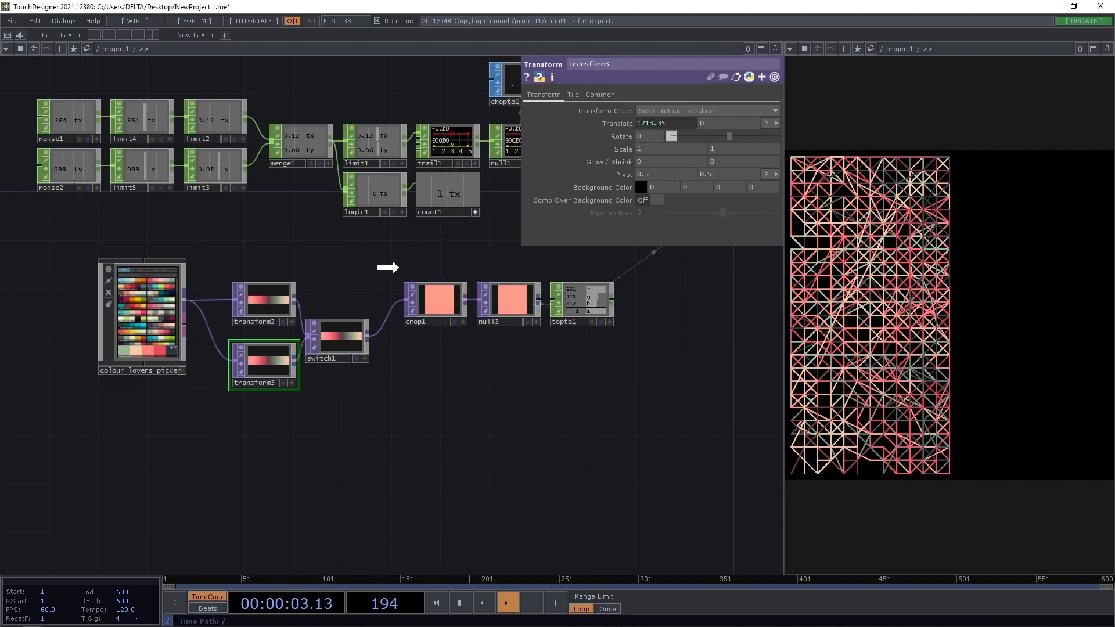
pyautogui.moveTo(639, 143)
pyautogui.mouseDown()
pyautogui.moveTo(455, 192)
pyautogui.moveTo(630, 139)
pyautogui.moveTo(627, 124)
pyautogui.mouseUp()
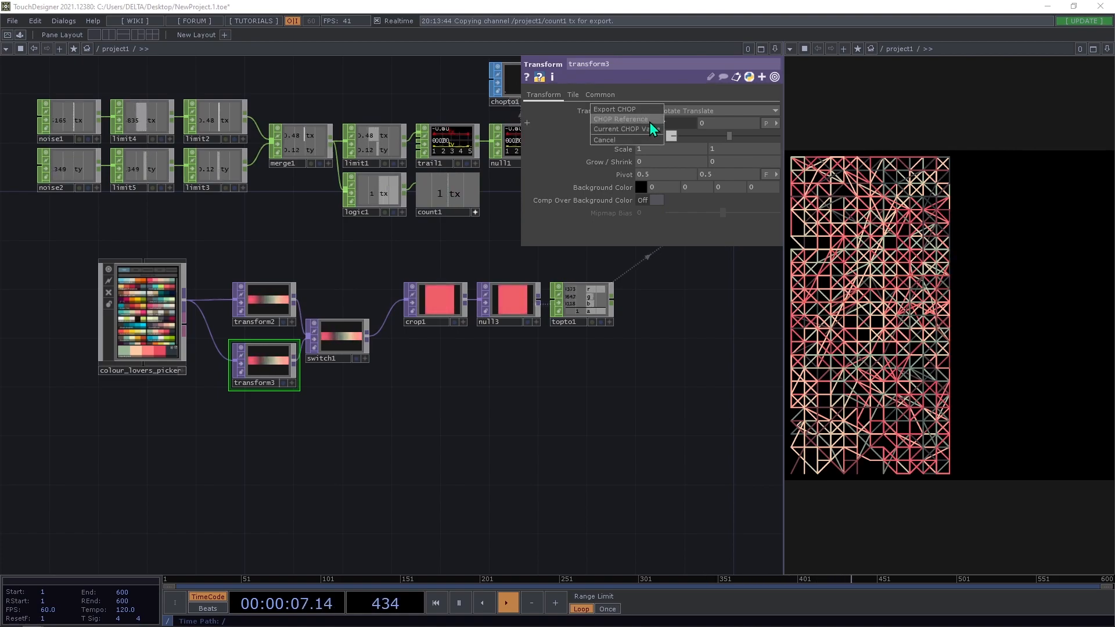
pyautogui.click(649, 121)
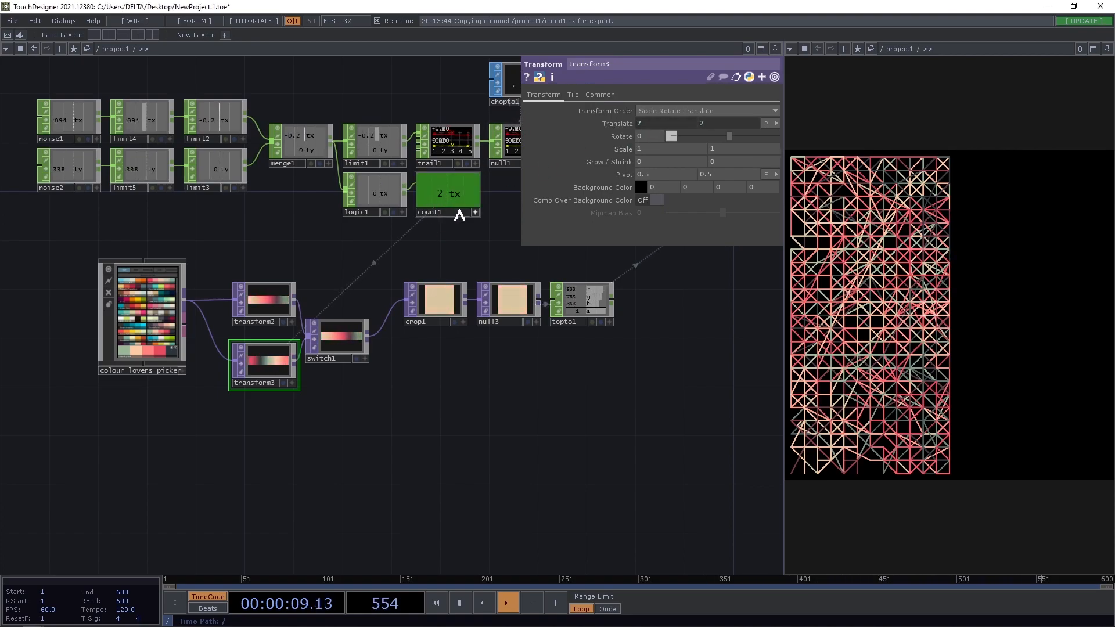
# Return transform3's ty to a constant 0 so the count1 reference drives only tx
pyautogui.click(617, 115)
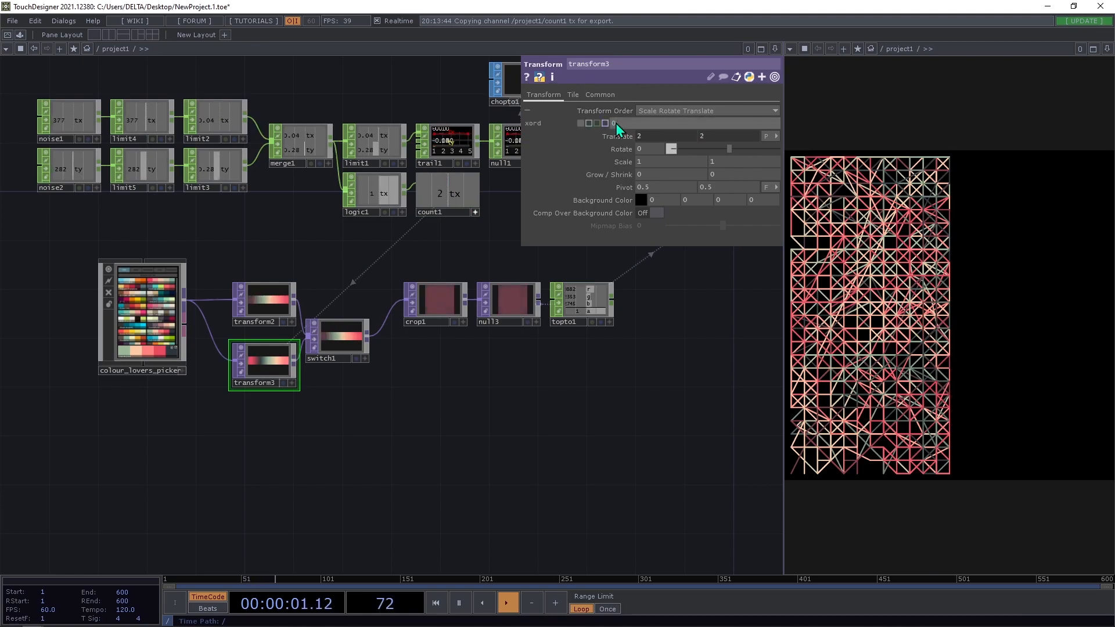
pyautogui.click(631, 136)
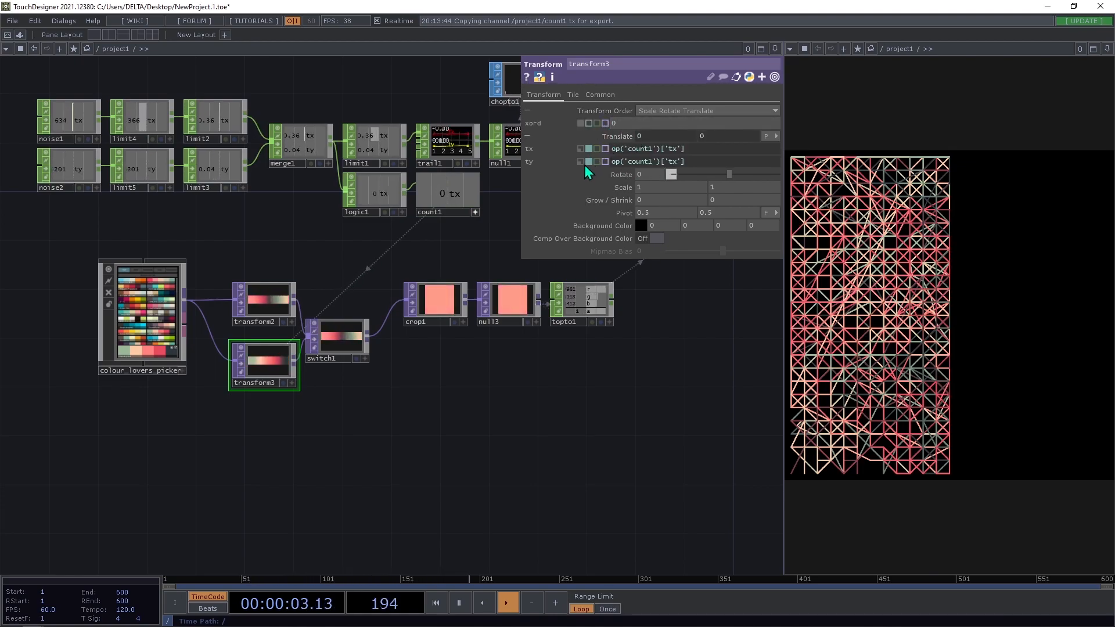
pyautogui.click(580, 162)
pyautogui.click(549, 137)
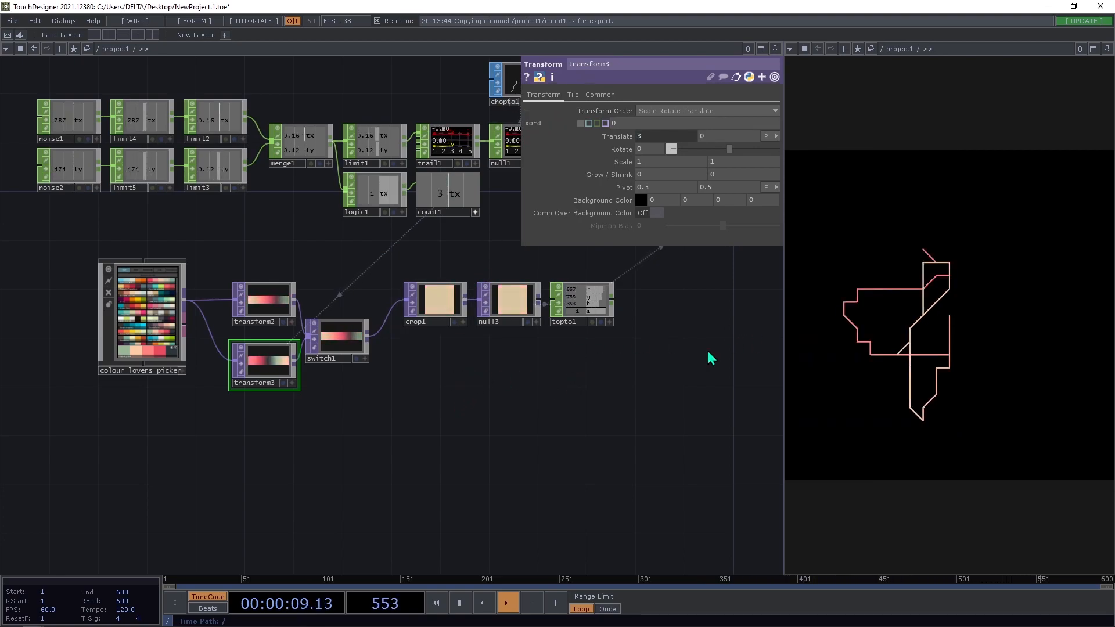
# Set switch1's Index to 2.39 so it passes the count-driven transform3 input
pyautogui.moveTo(497, 447); pyautogui.dragTo(678, 435)
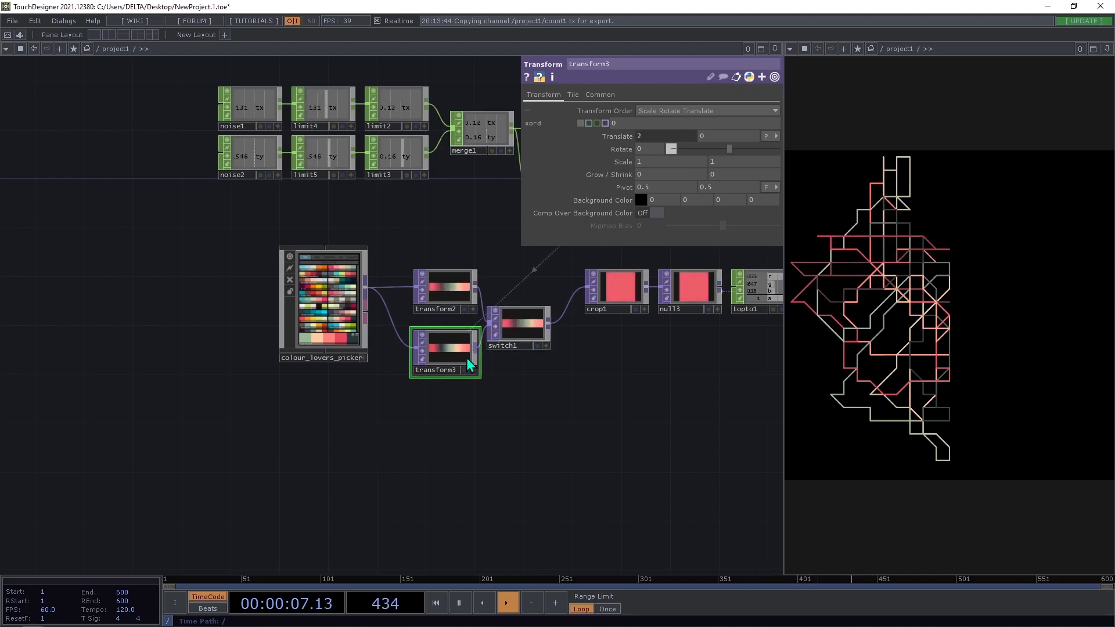
pyautogui.click(518, 325)
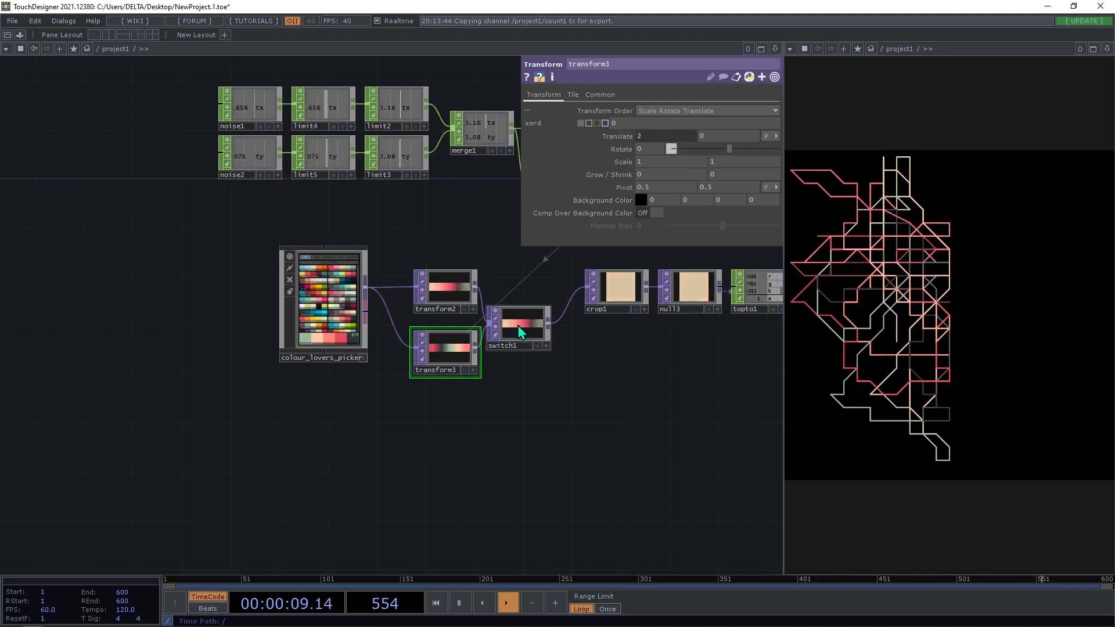
pyautogui.moveTo(693, 120); pyautogui.dragTo(688, 124)
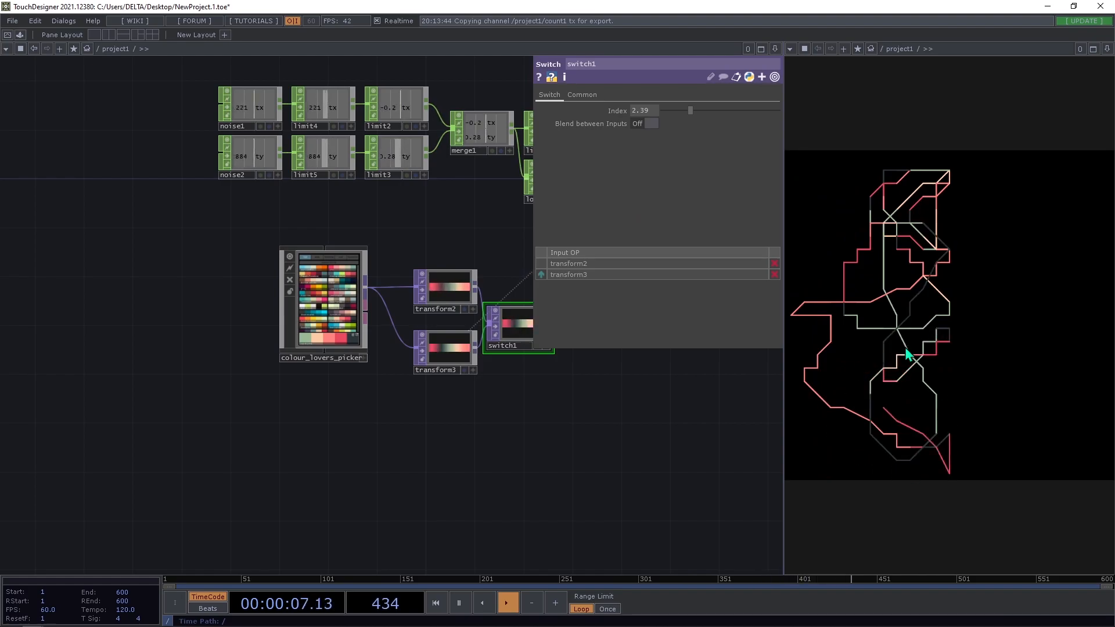
# Choose the teal, brown, red, orange and yellow palette in colour_lovers_picker
pyautogui.scroll(3, 368, 352)
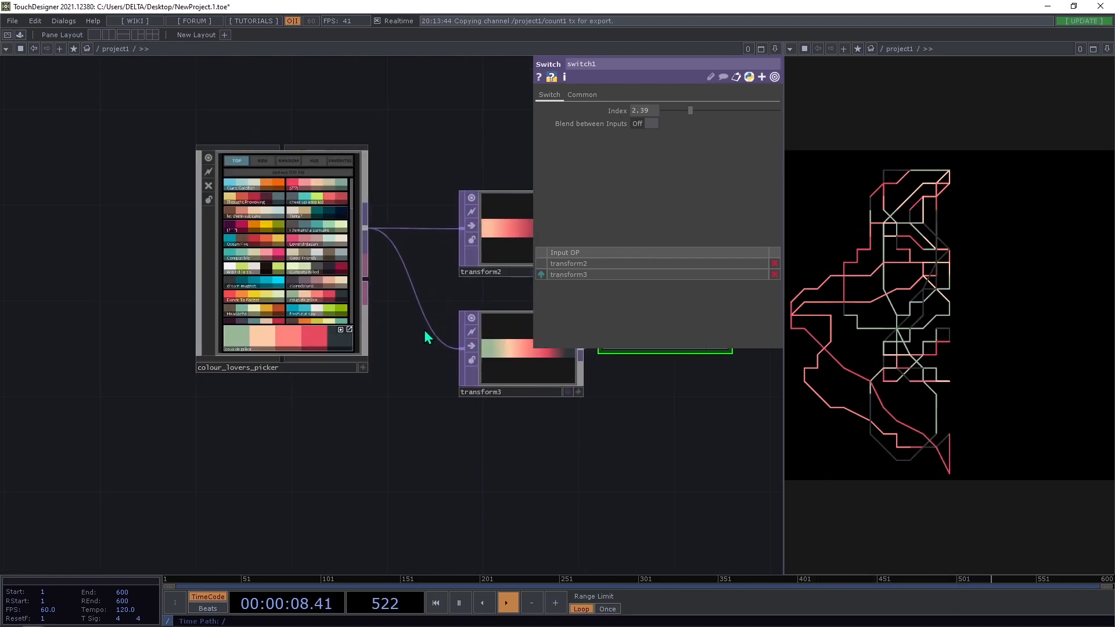
pyautogui.click(362, 367)
pyautogui.click(252, 241)
pyautogui.click(426, 416)
# Bypass limit5 and limit4 so the noise channels are no longer zigzag-limited
pyautogui.scroll(-3, 500, 430)
pyautogui.moveTo(221, 298); pyautogui.dragTo(346, 368)
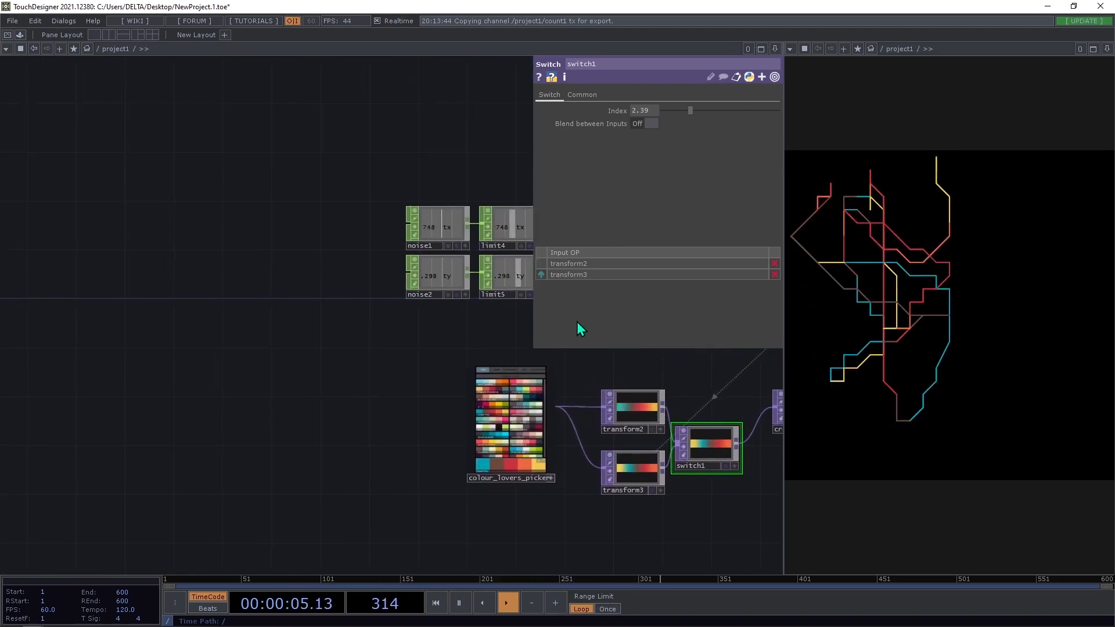
pyautogui.moveTo(495, 317); pyautogui.dragTo(387, 296)
pyautogui.scroll(-3, 388, 295)
pyautogui.scroll(5, 465, 374)
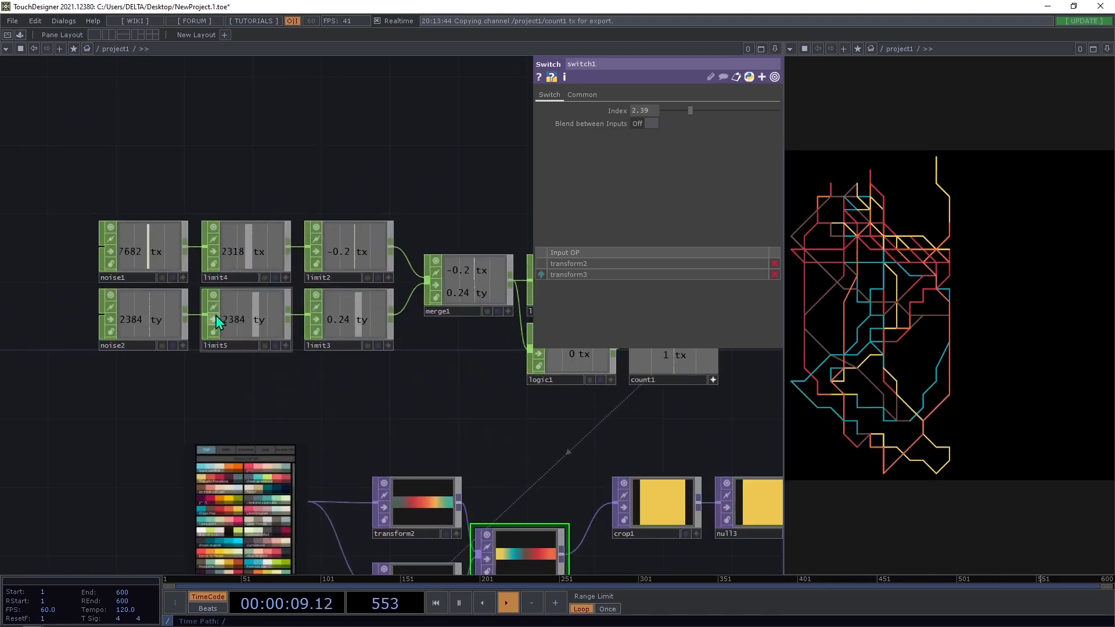
pyautogui.click(220, 316)
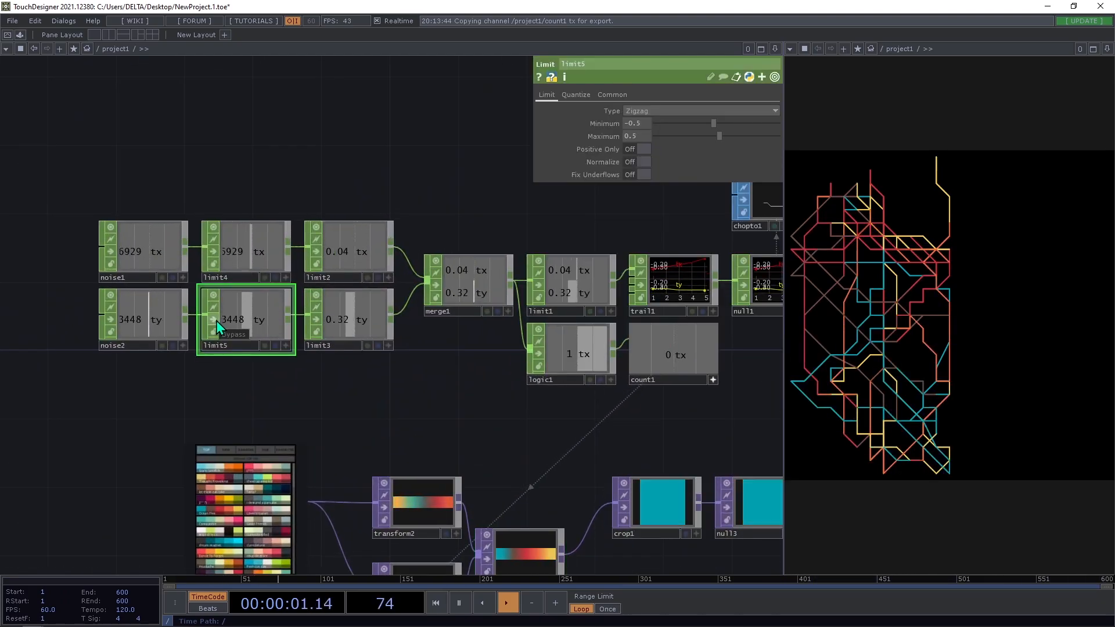
pyautogui.click(216, 320)
pyautogui.click(214, 251)
# Set level1's post Opacity to 0.995 so the feedback trails fade more slowly
pyautogui.scroll(-6, 212, 207)
pyautogui.scroll(8, 464, 374)
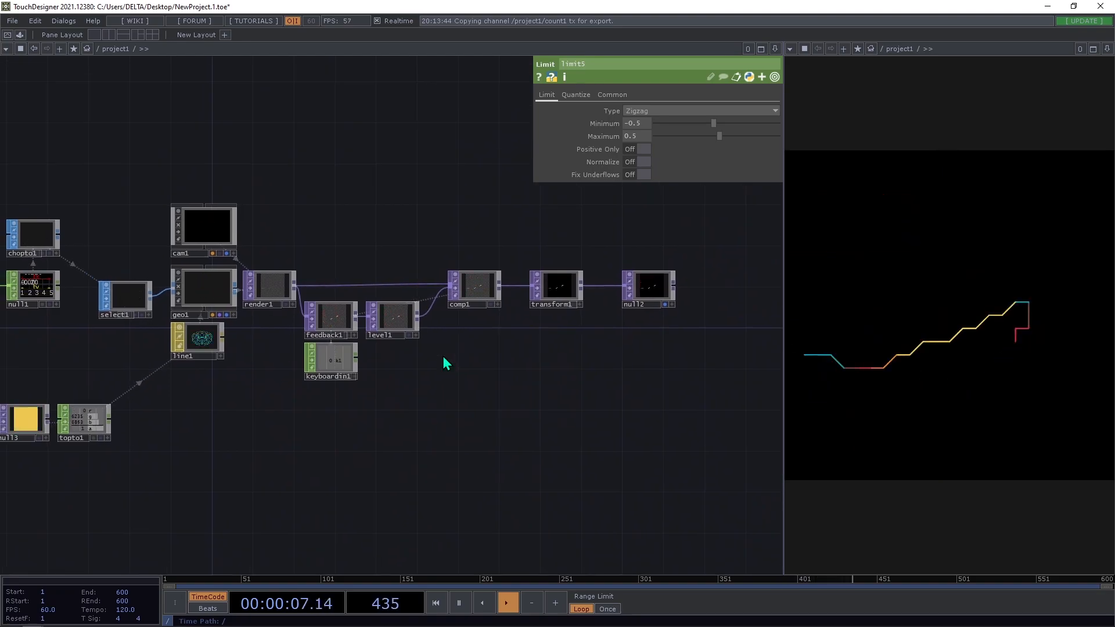
pyautogui.moveTo(361, 255); pyautogui.dragTo(379, 245)
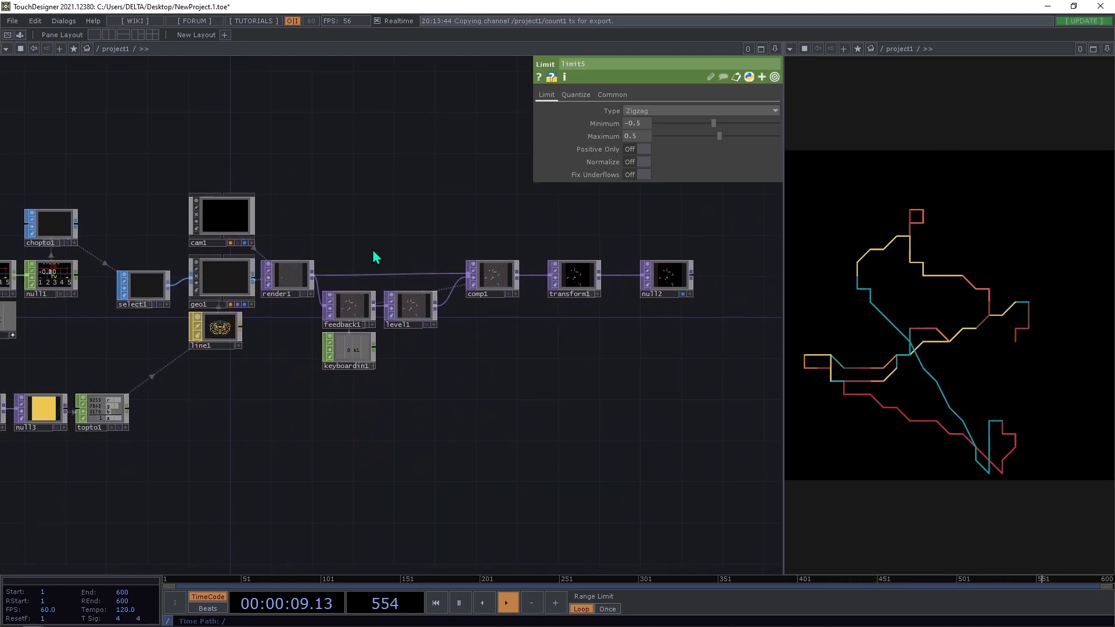
pyautogui.click(423, 305)
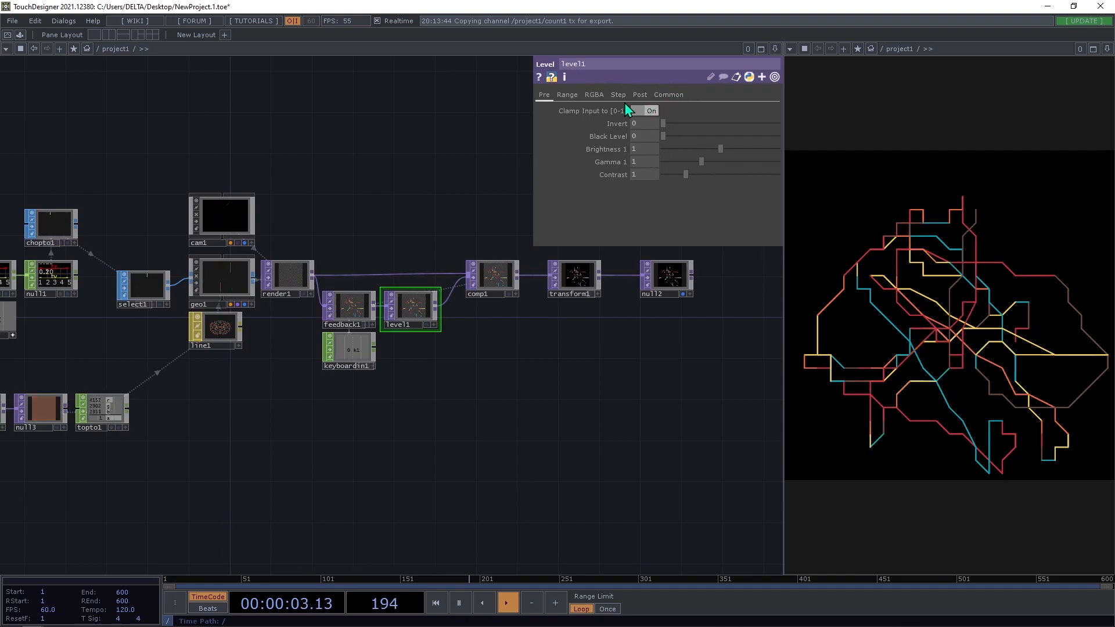
pyautogui.click(639, 95)
pyautogui.click(668, 95)
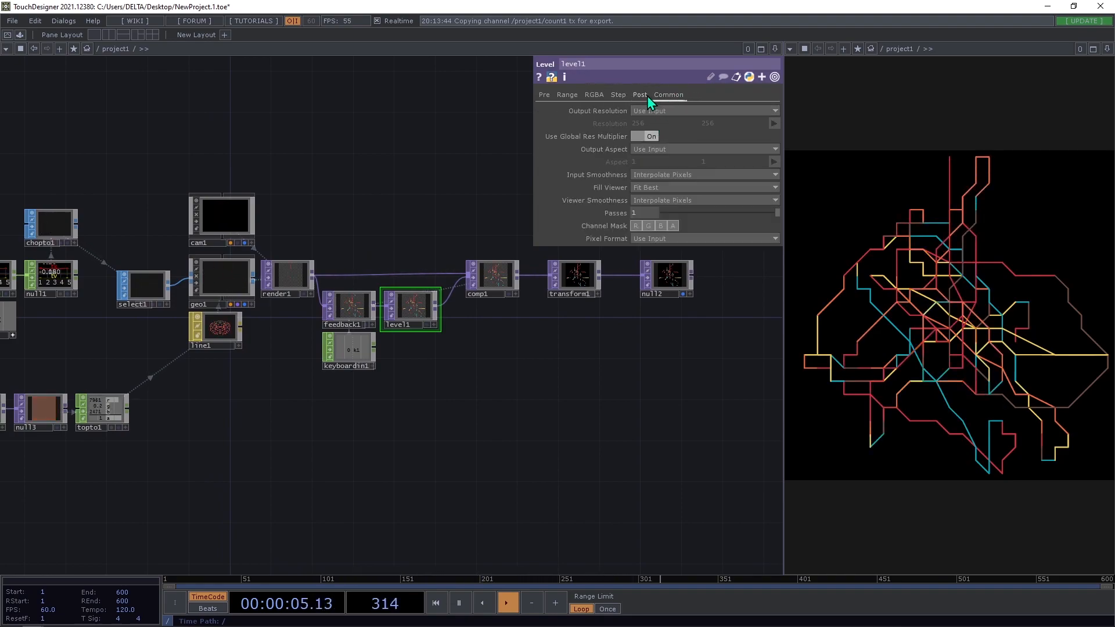
pyautogui.click(645, 96)
pyautogui.moveTo(645, 123); pyautogui.dragTo(602, 122)
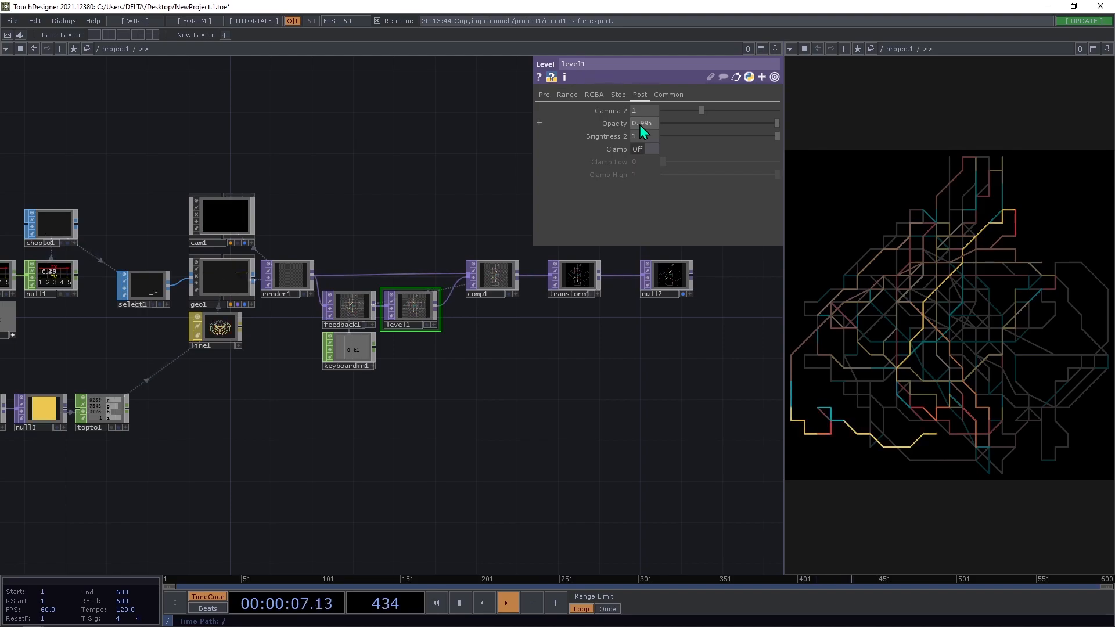
# Set render1's Pixel Format to 32-bit float (RGBA) and reset the feedback loop
pyautogui.click(301, 274)
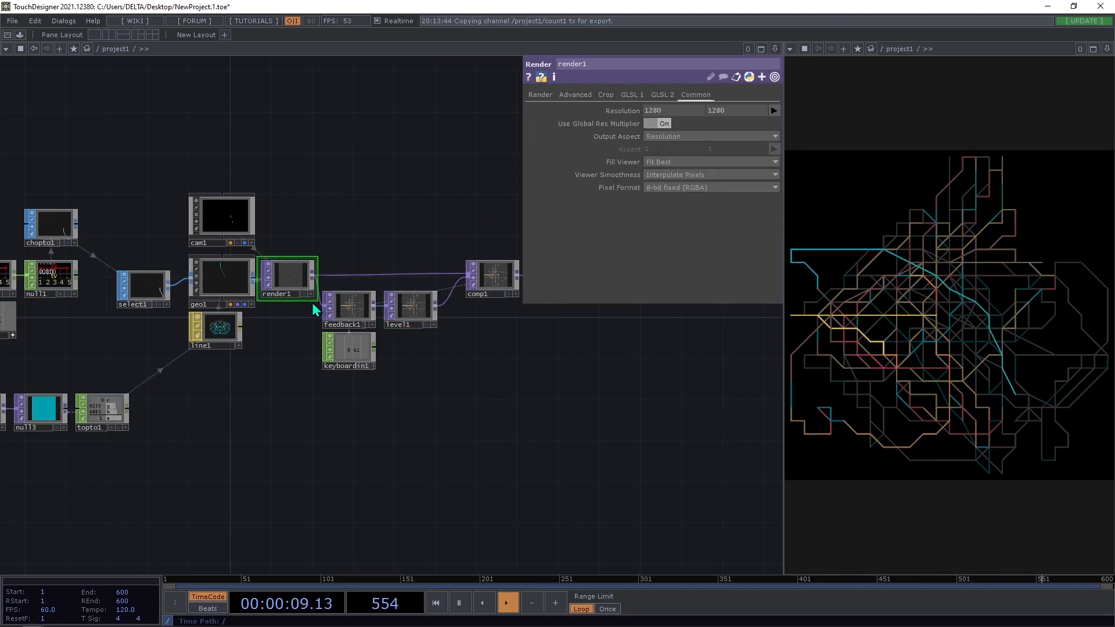
pyautogui.click(670, 189)
pyautogui.click(667, 238)
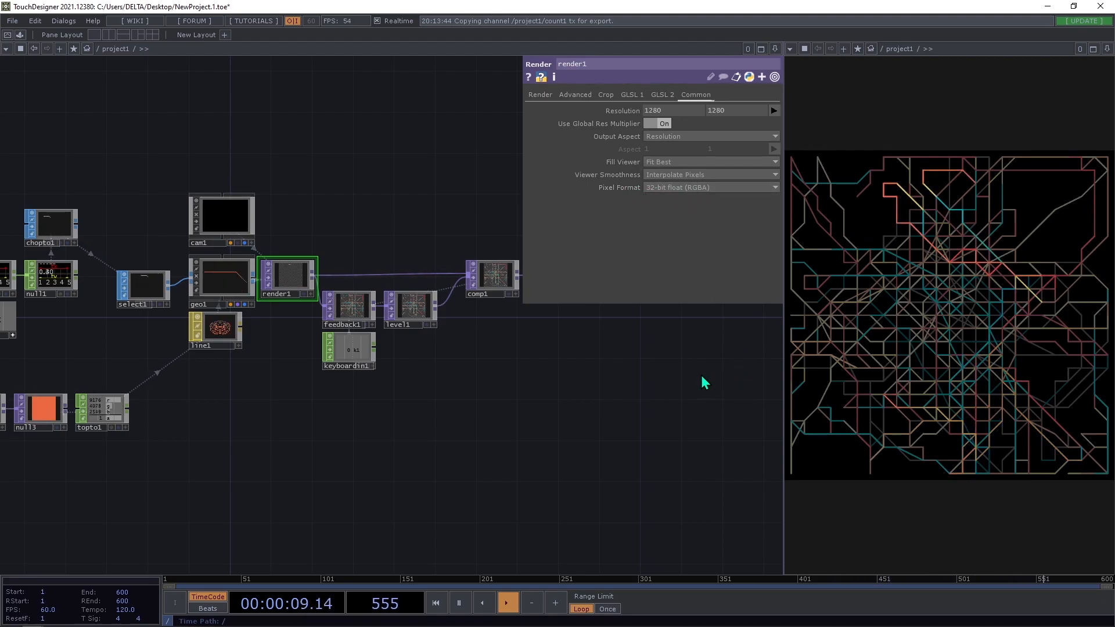
pyautogui.press('1')
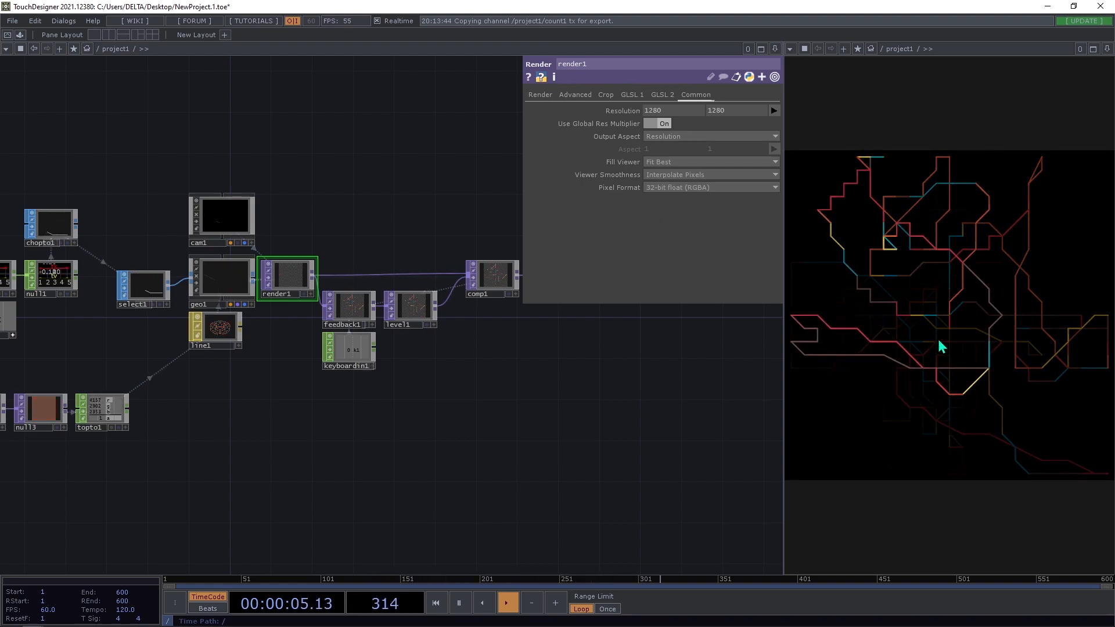
# Move transform1 and null2 together away from comp1 to make room between them
pyautogui.moveTo(571, 371); pyautogui.dragTo(465, 458)
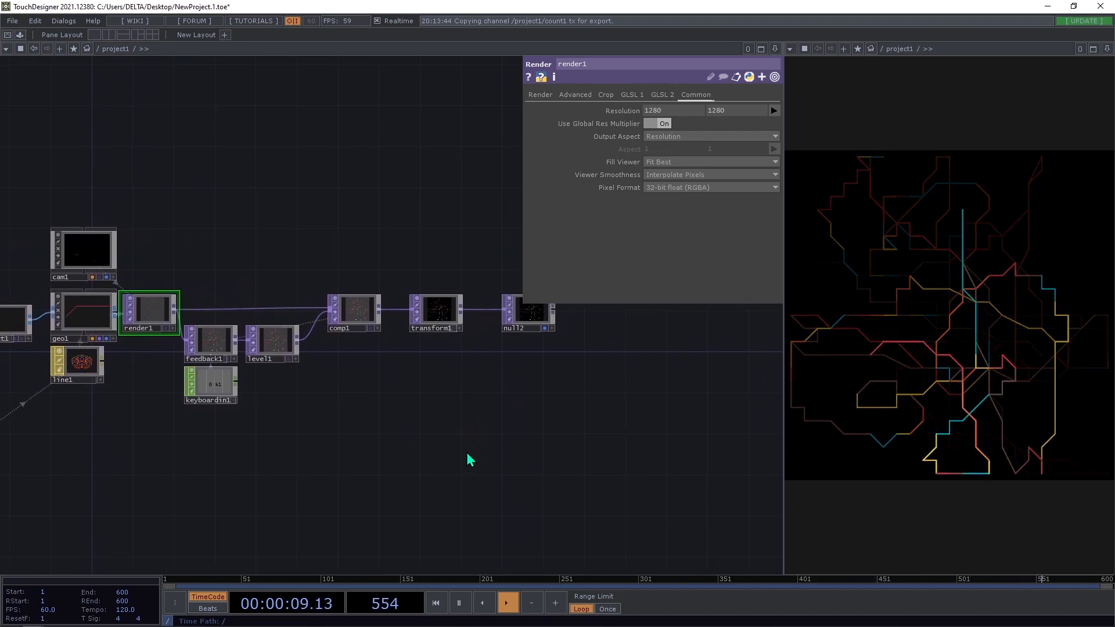
pyautogui.moveTo(551, 389); pyautogui.dragTo(371, 309, button='right')
pyautogui.moveTo(433, 313); pyautogui.dragTo(598, 303)
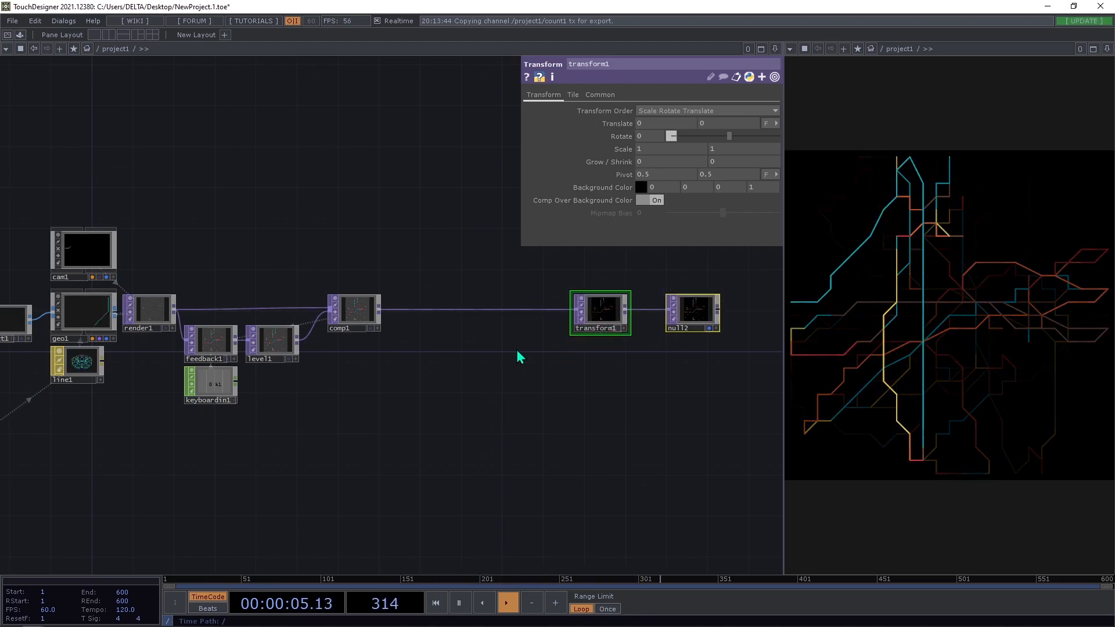
# Add the bloom component from the Palette's ImageFilters and insert it between comp1 and transform1
pyautogui.press('h')
pyautogui.click(21, 36)
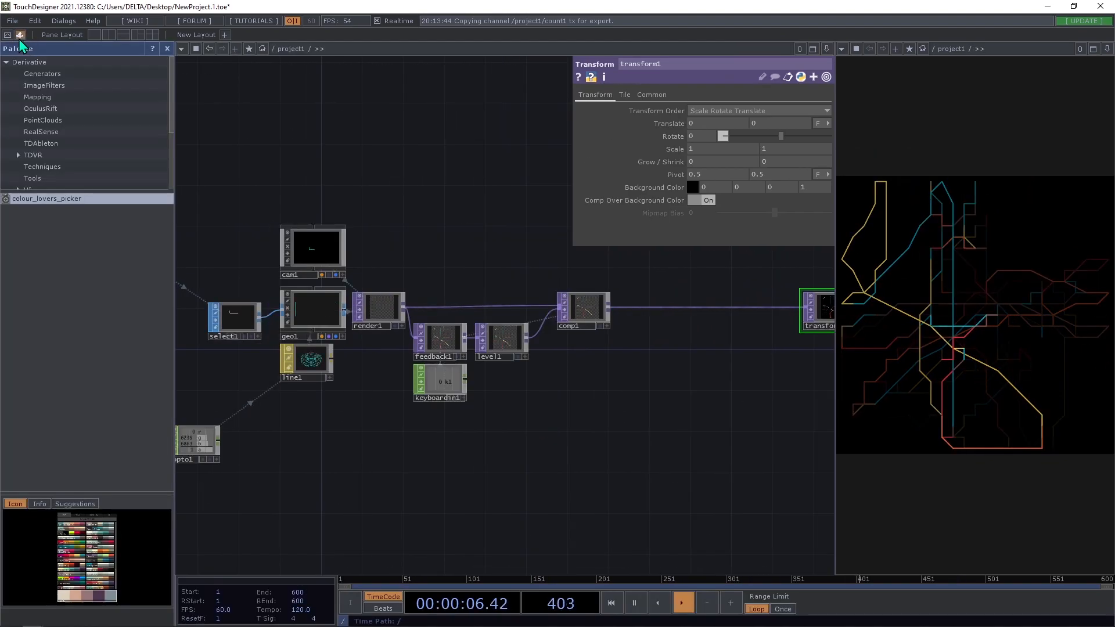
pyautogui.click(64, 95)
pyautogui.click(51, 85)
pyautogui.moveTo(22, 199); pyautogui.dragTo(660, 368)
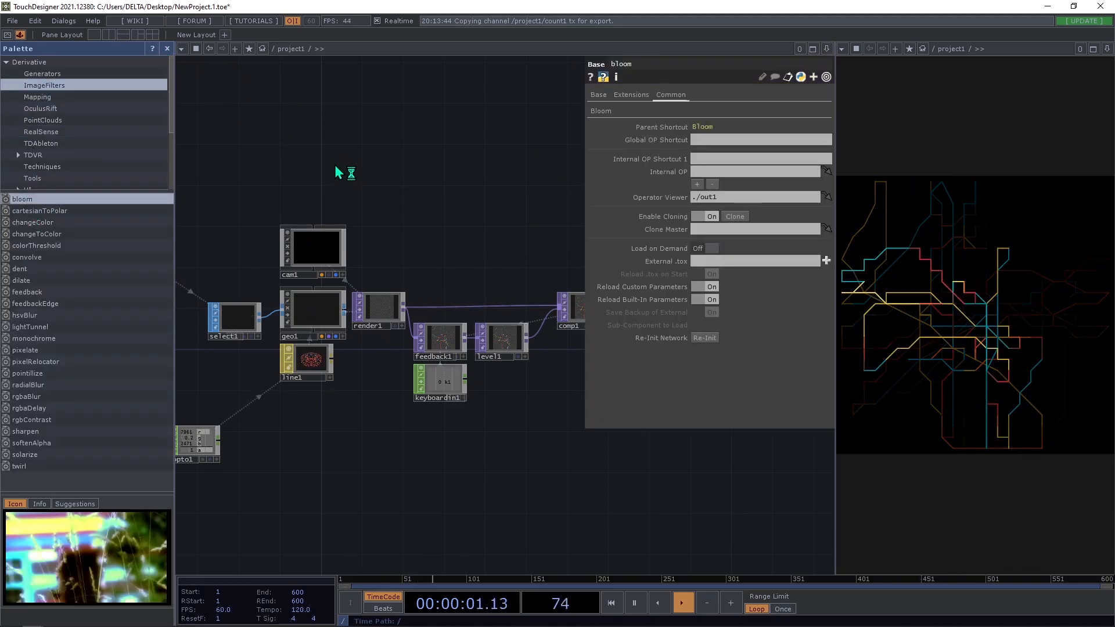
pyautogui.click(168, 49)
pyautogui.moveTo(372, 251); pyautogui.dragTo(221, 188)
pyautogui.moveTo(277, 250)
pyautogui.mouseDown()
pyautogui.moveTo(295, 262)
pyautogui.moveTo(273, 242)
pyautogui.moveTo(302, 296)
pyautogui.moveTo(352, 296)
pyautogui.moveTo(368, 263)
pyautogui.moveTo(417, 267)
pyautogui.moveTo(424, 247)
pyautogui.mouseUp()
pyautogui.moveTo(357, 275); pyautogui.dragTo(368, 254)
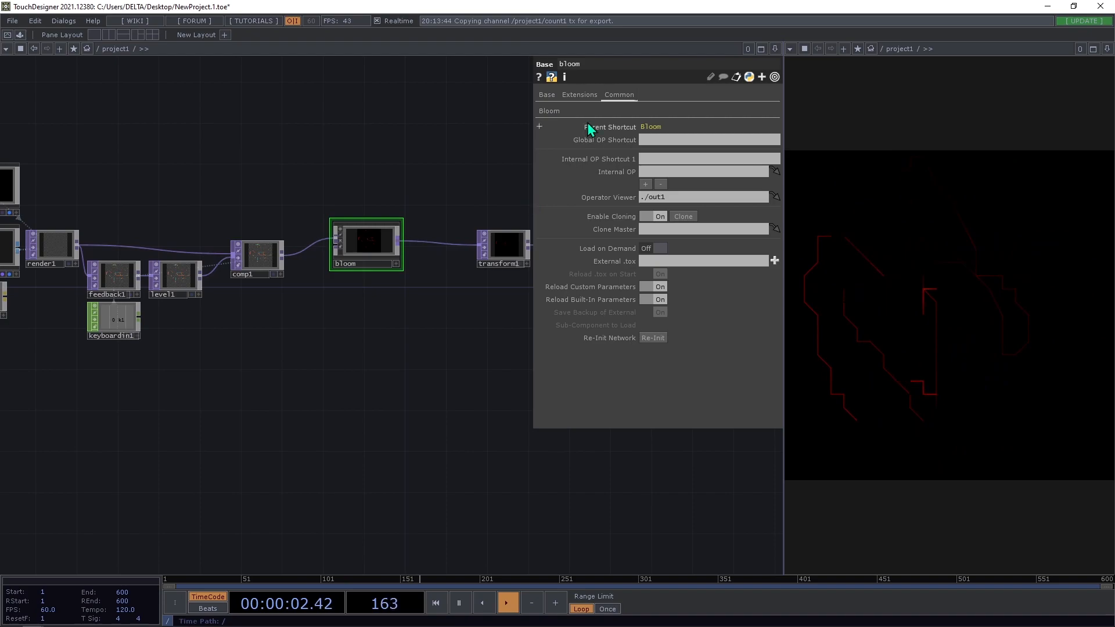
# Set bloom's Blur Size to 8, Iterations to 3 and Threshold to 0.1
pyautogui.click(548, 115)
pyautogui.write('10')
pyautogui.press('Return')
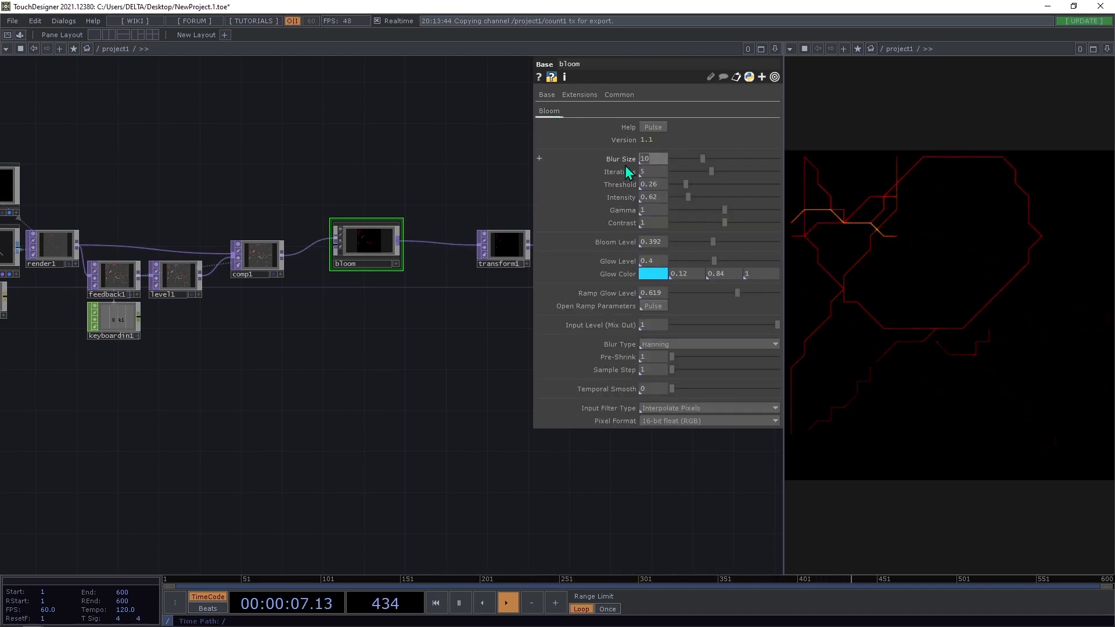
pyautogui.write('8')
pyautogui.press('Return')
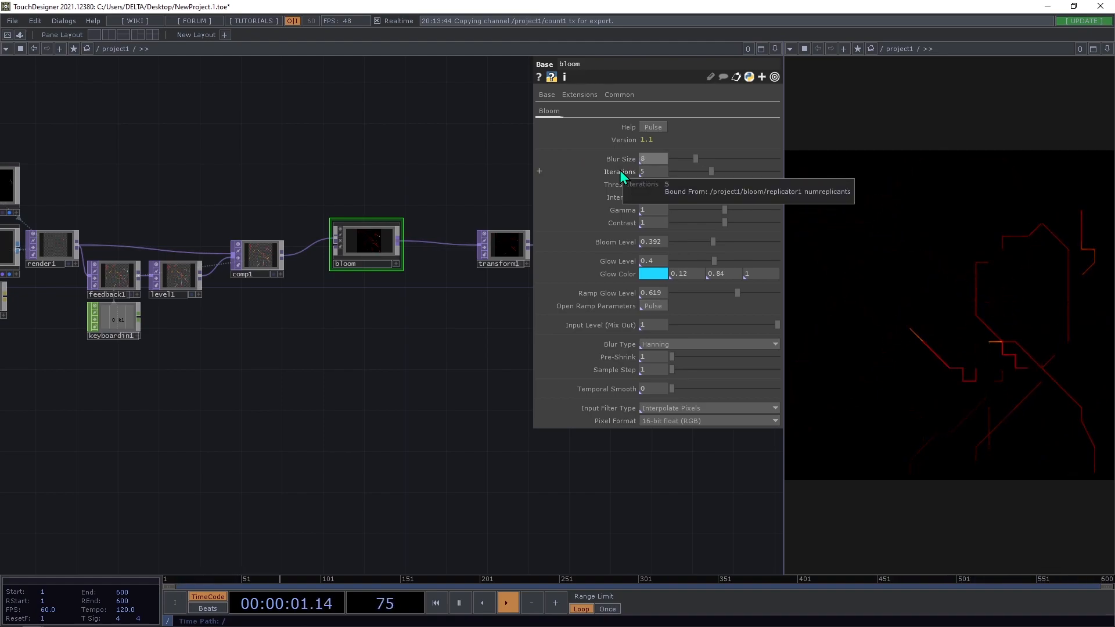
pyautogui.moveTo(705, 170); pyautogui.dragTo(689, 172)
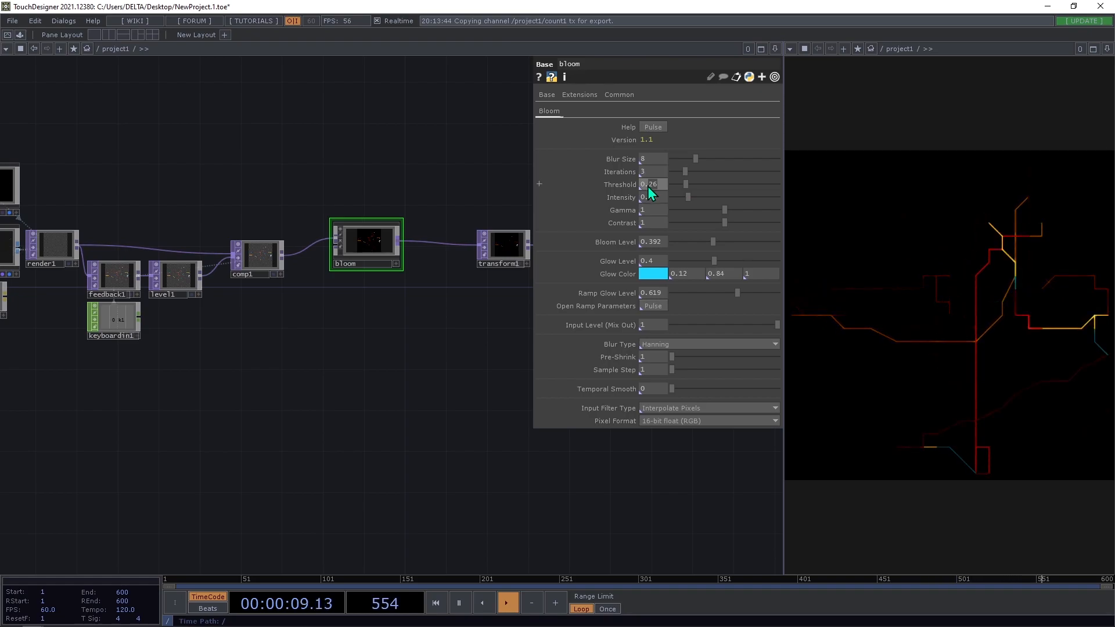
pyautogui.write('1')
pyautogui.press('Return')
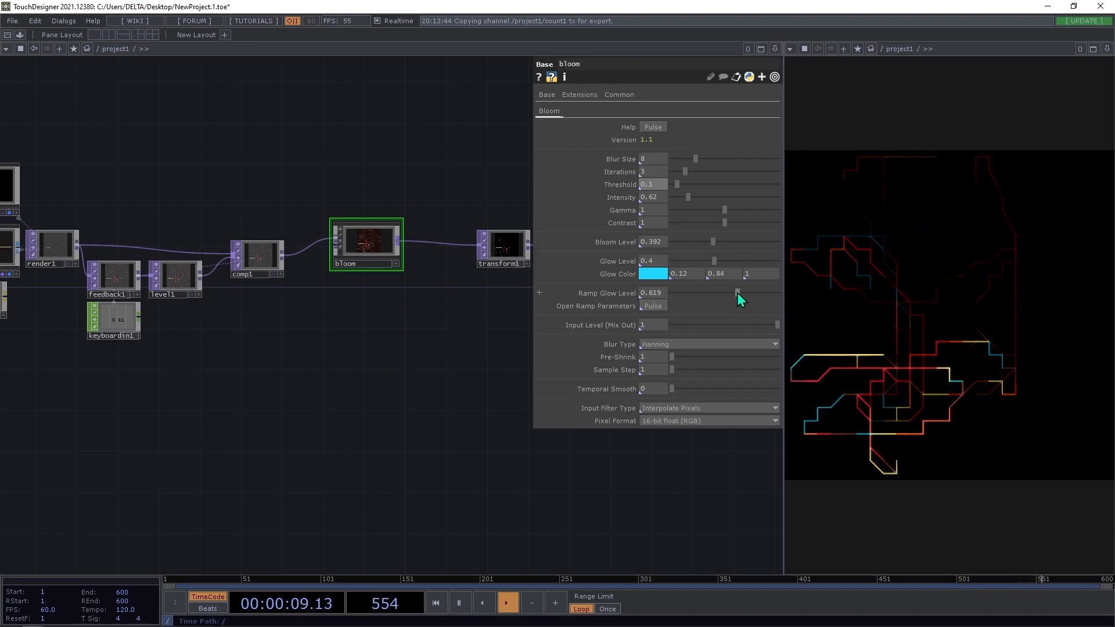
# Set bloom's Ramp Glow Level and Glow Level to 0 and its Bloom Level to 1
pyautogui.moveTo(737, 293); pyautogui.dragTo(624, 293)
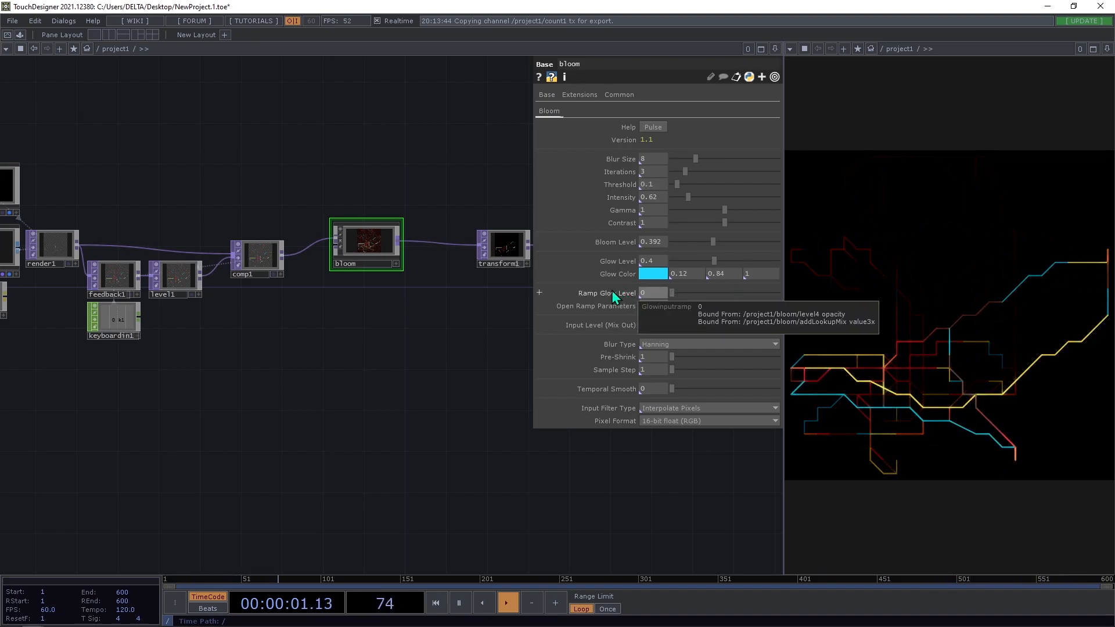
pyautogui.moveTo(715, 262); pyautogui.dragTo(616, 265)
pyautogui.moveTo(713, 246); pyautogui.dragTo(833, 251)
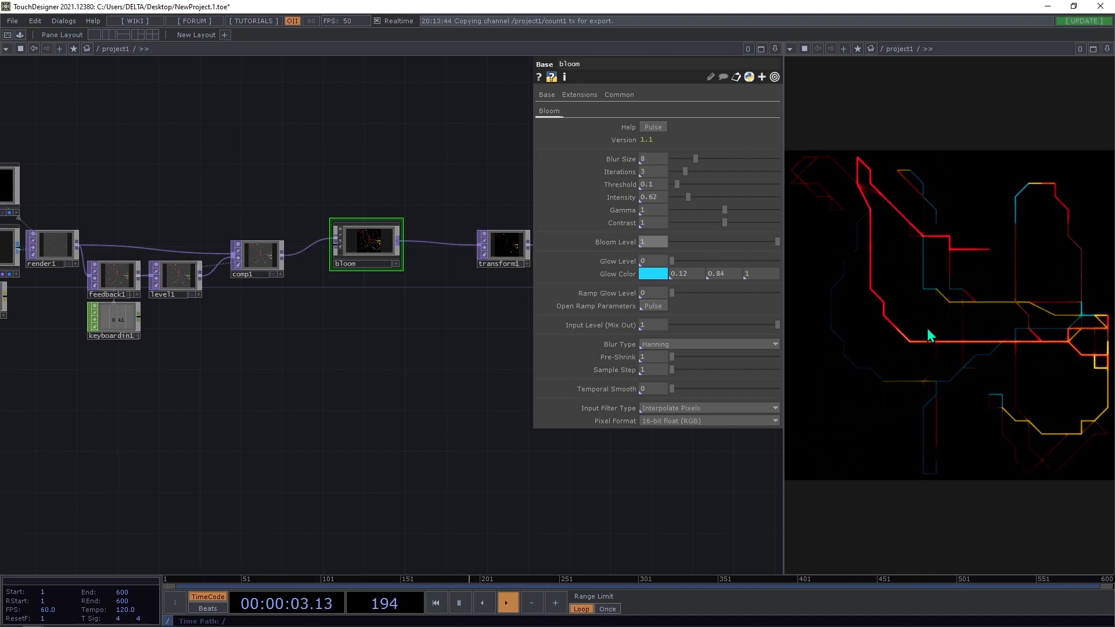
# Lower bloom's Threshold to 0.04 and set its Intensity to 0.6
pyautogui.moveTo(686, 197)
pyautogui.mouseDown()
pyautogui.moveTo(778, 215)
pyautogui.moveTo(678, 209)
pyautogui.moveTo(674, 187)
pyautogui.mouseUp()
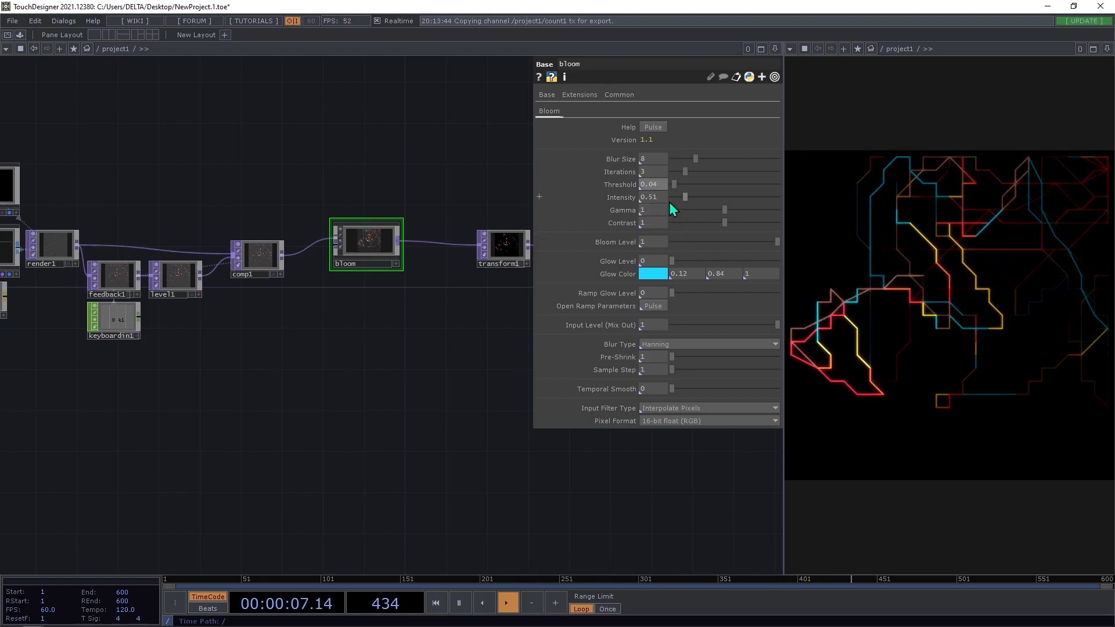
pyautogui.write('6')
pyautogui.press('Return')
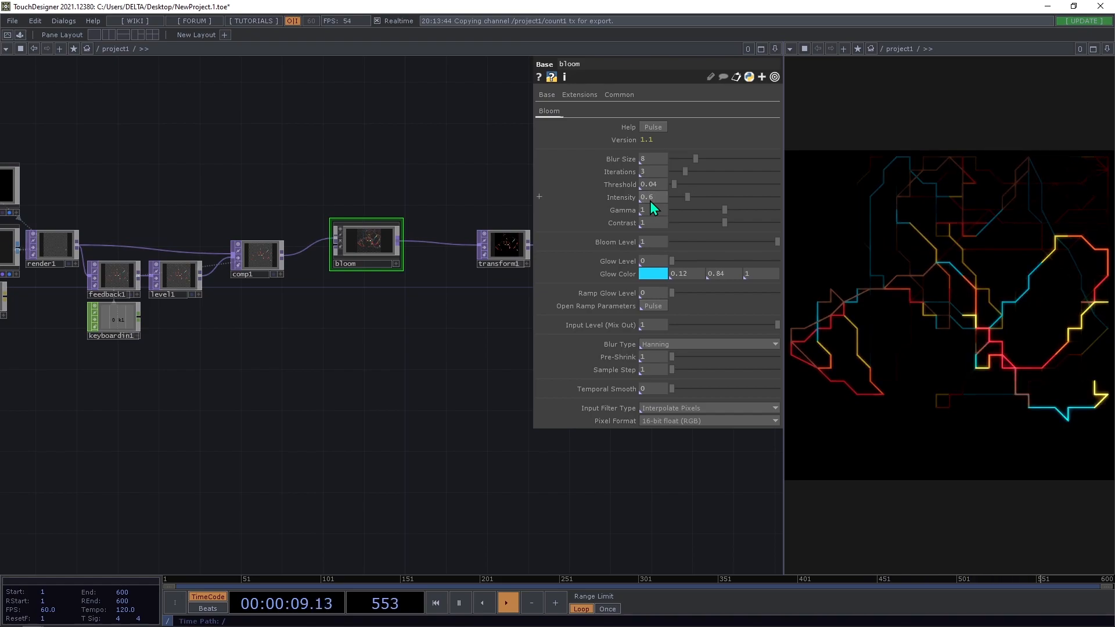
# Set limit2's quantize Value Step expression to 1/30
pyautogui.scroll(-4, 427, 402)
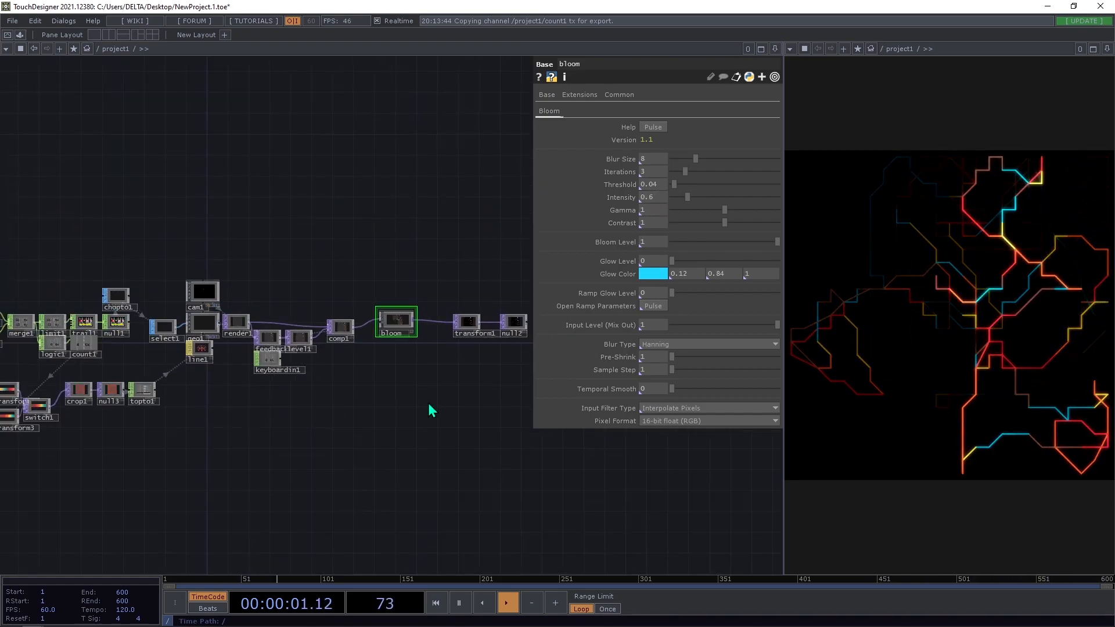
pyautogui.moveTo(392, 417); pyautogui.dragTo(552, 417)
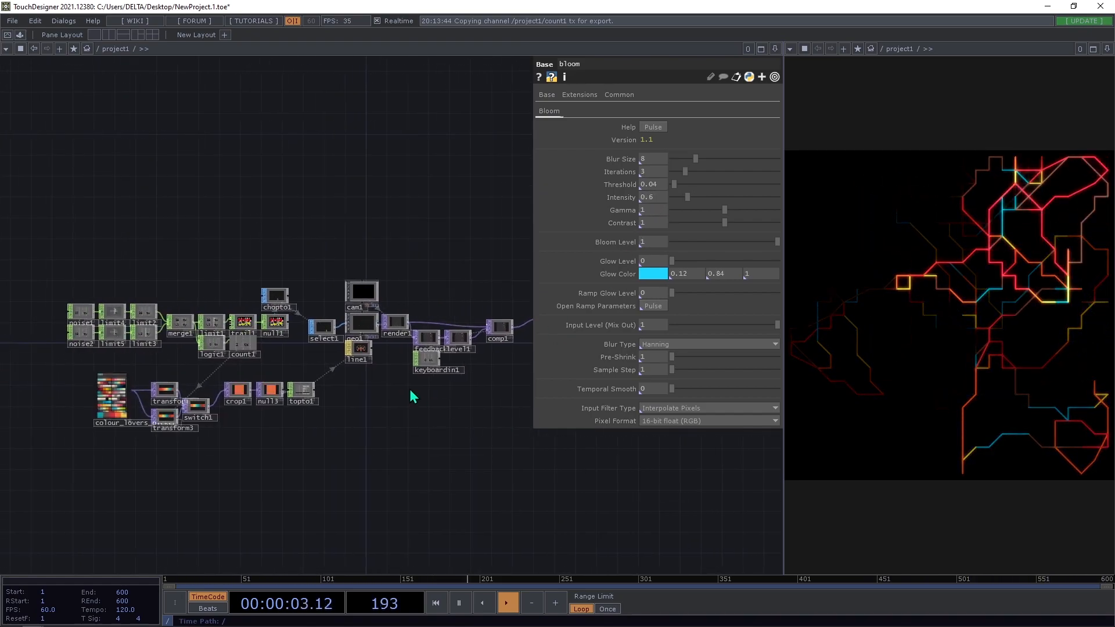
pyautogui.scroll(6, 363, 463)
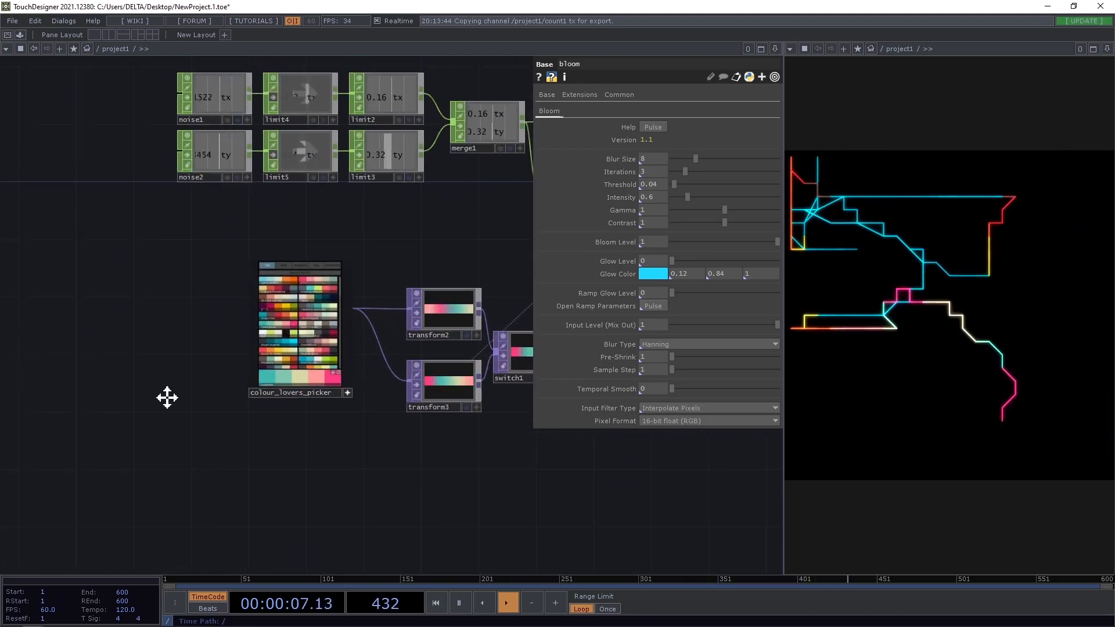
pyautogui.moveTo(166, 381); pyautogui.dragTo(152, 540)
pyautogui.scroll(4, 341, 377)
pyautogui.click(311, 281)
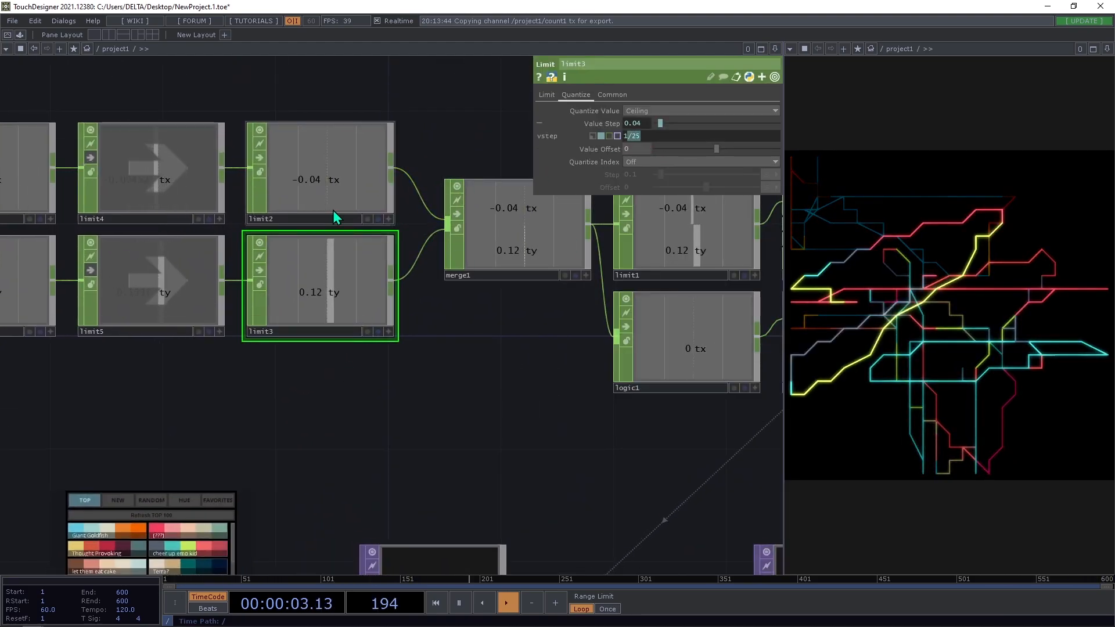
pyautogui.click(325, 186)
pyautogui.doubleClick(631, 137)
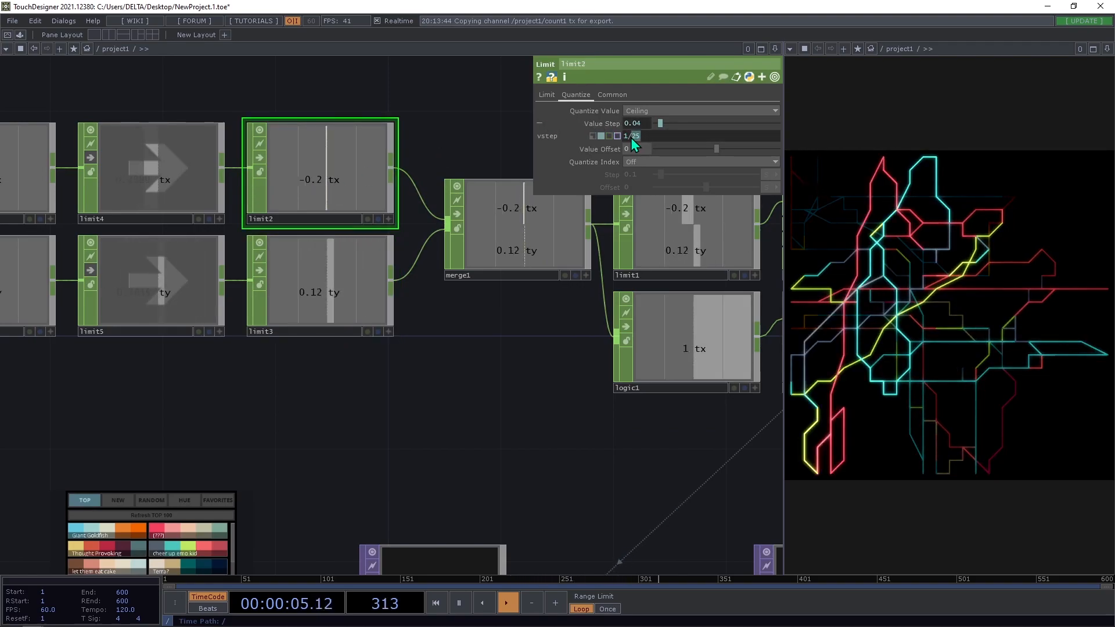
pyautogui.write('30')
pyautogui.press('Return')
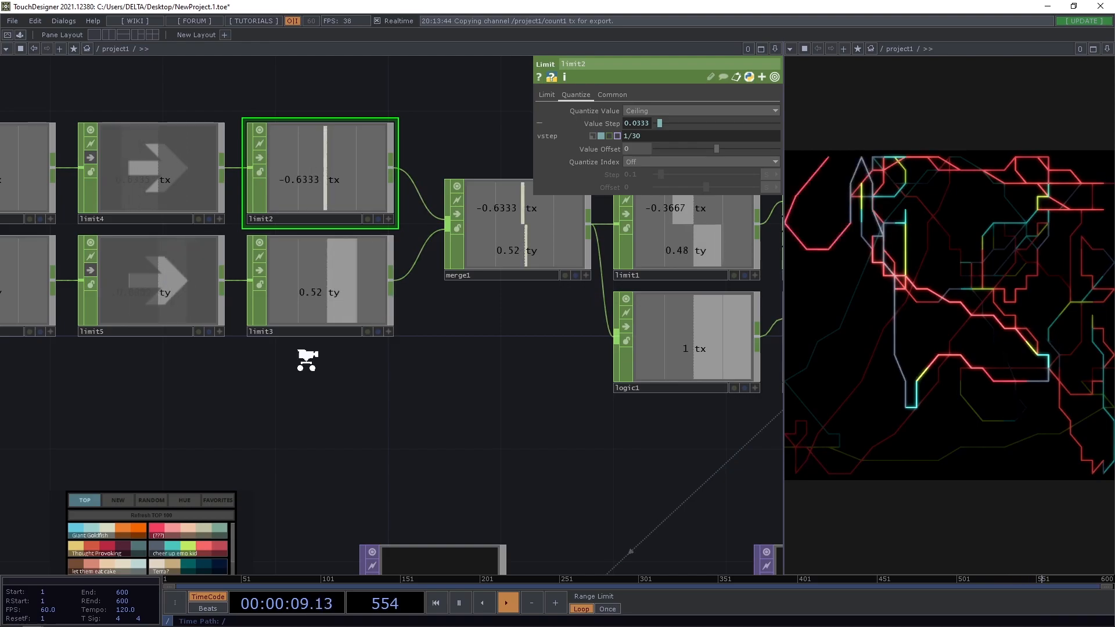
# Move the noise, limit and merge1 operators away from limit1 to open a gap after merge1
pyautogui.scroll(-5, 360, 372)
pyautogui.moveTo(232, 229); pyautogui.dragTo(447, 362)
pyautogui.moveTo(426, 306); pyautogui.dragTo(337, 305)
pyautogui.moveTo(393, 267); pyautogui.dragTo(301, 263)
pyautogui.scroll(4, 332, 298)
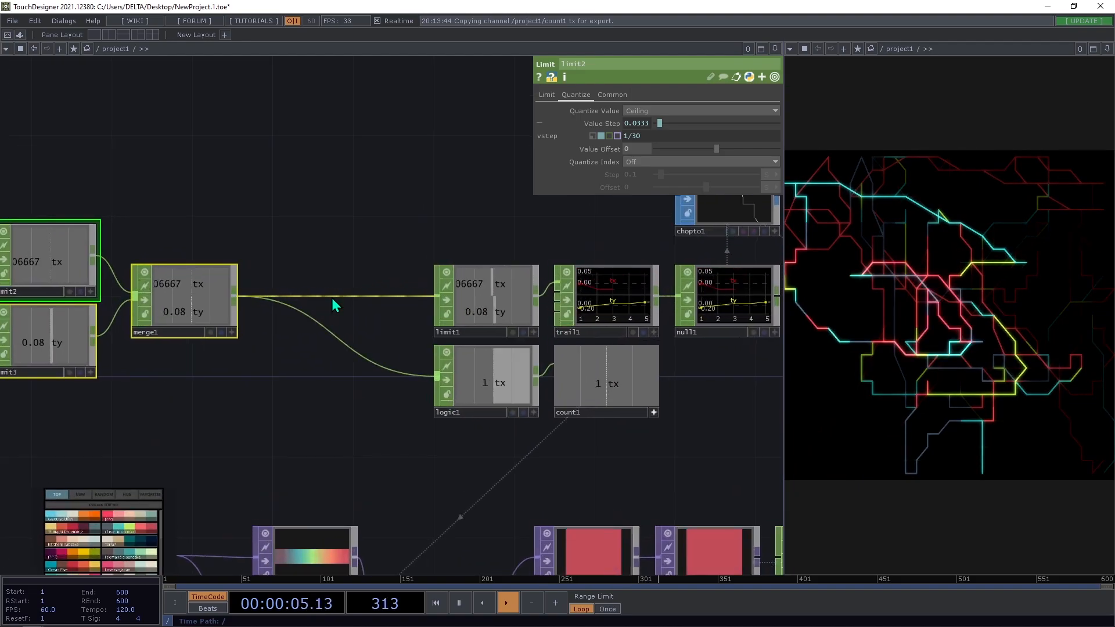
# Insert a Filter CHOP on the wire between merge1 and limit1, leaving the branch to logic1 unfiltered
pyautogui.click(162, 316)
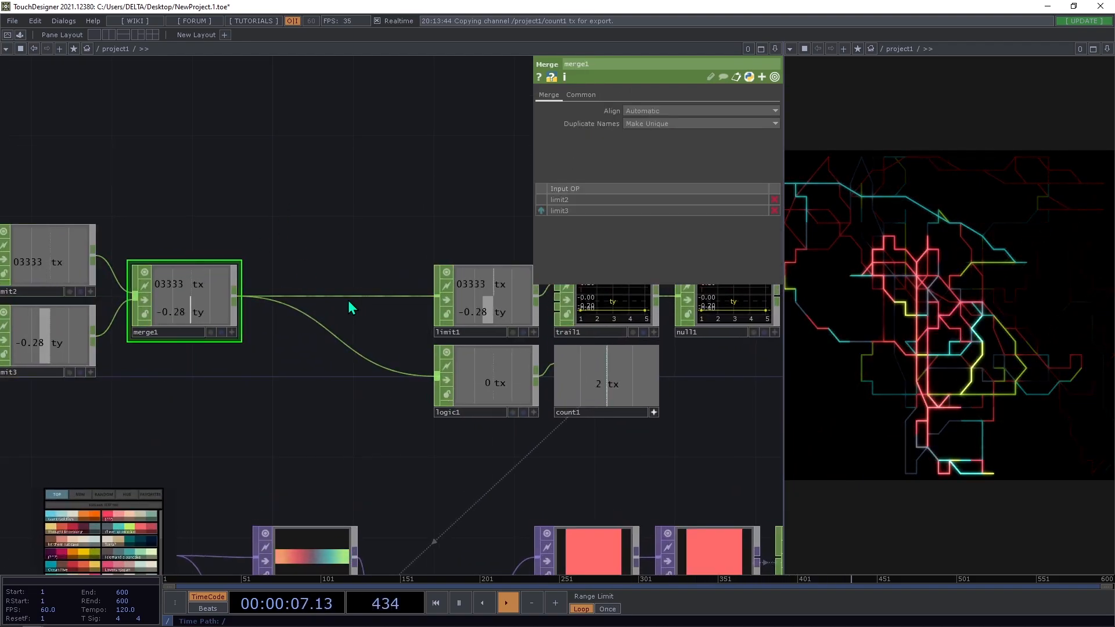
pyautogui.rightClick(347, 301)
pyautogui.rightClick(339, 296)
pyautogui.click(353, 284)
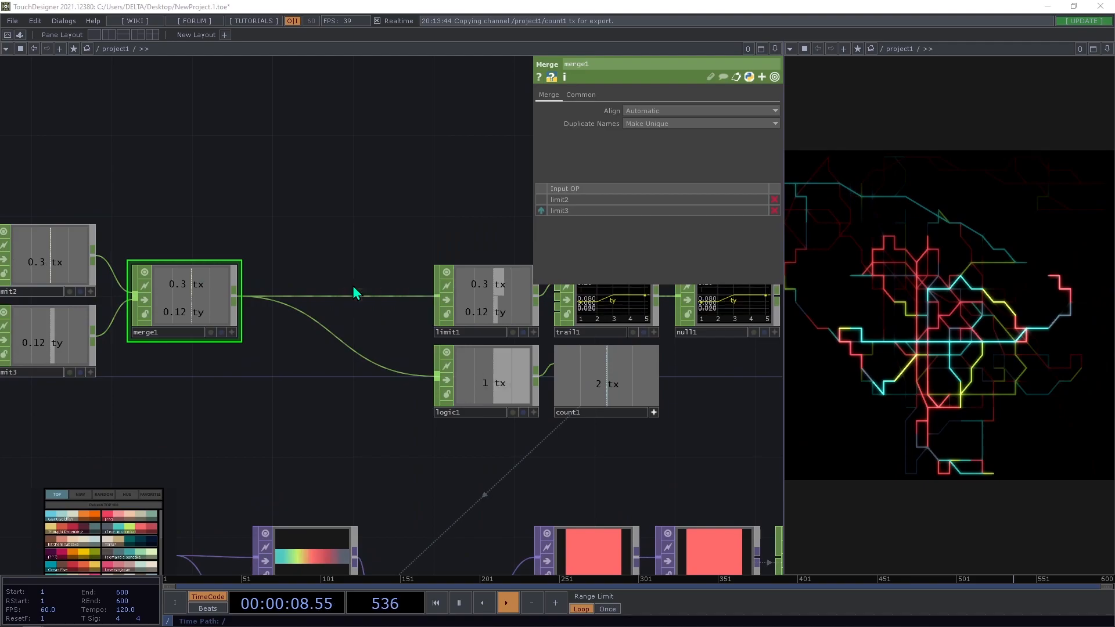
pyautogui.write('fi')
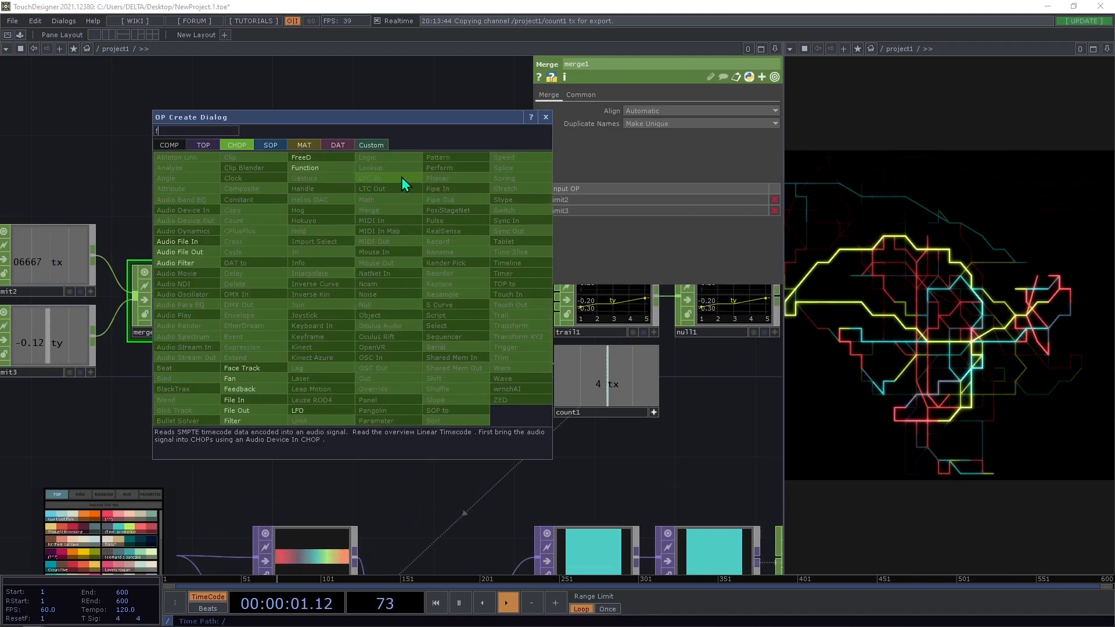
pyautogui.click(266, 423)
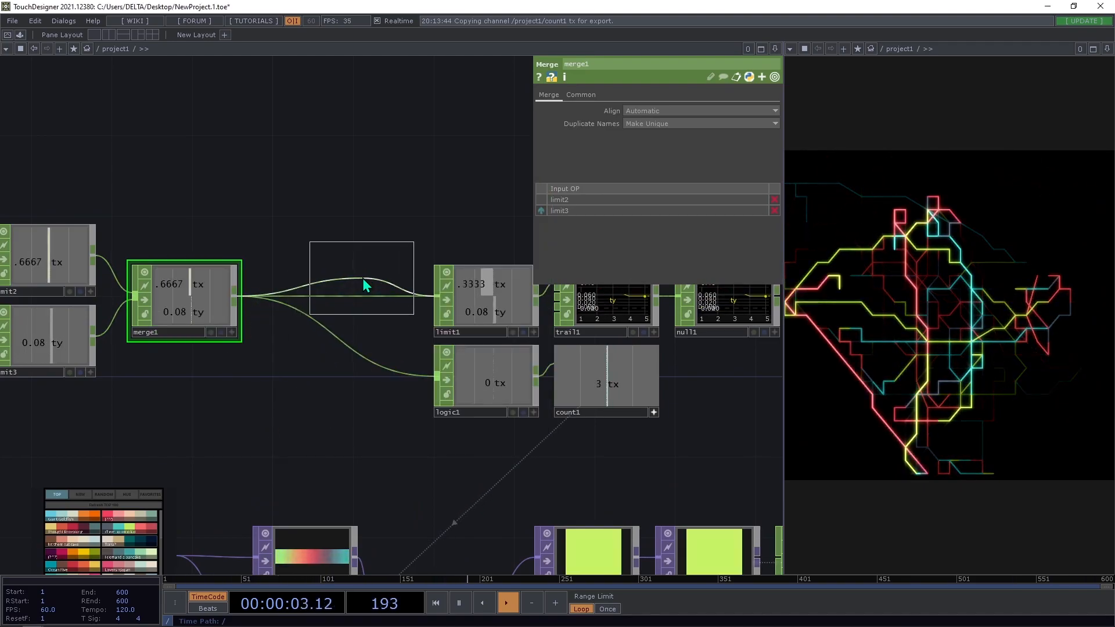
pyautogui.click(366, 286)
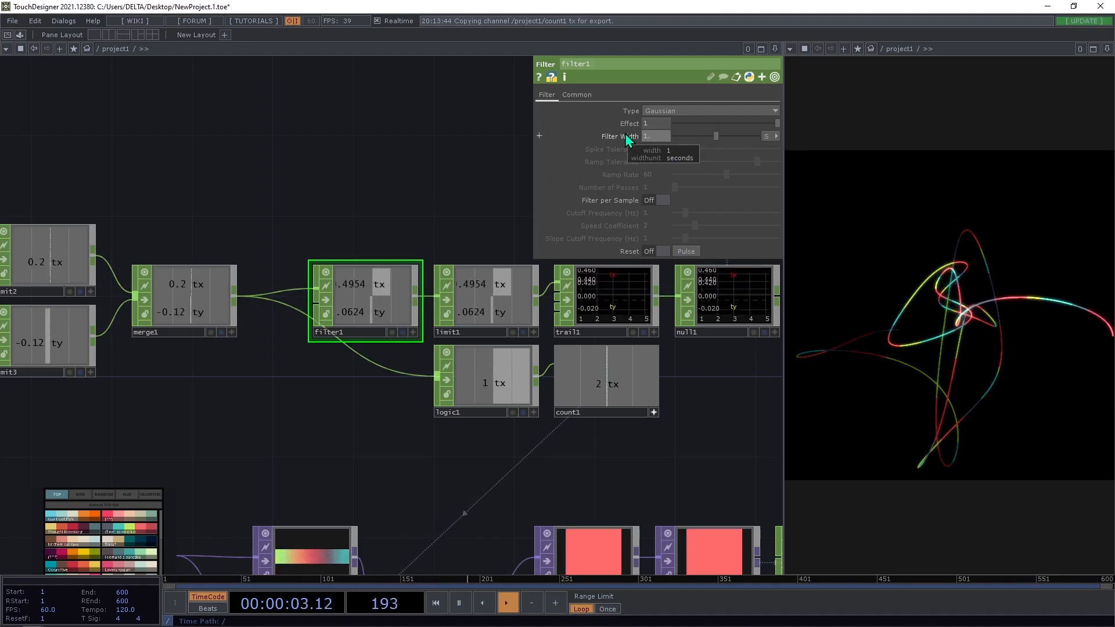
# Set filter1's Filter Width to 0.1 and replace that with the expression 1/15
pyautogui.write('0.1')
pyautogui.press('Return')
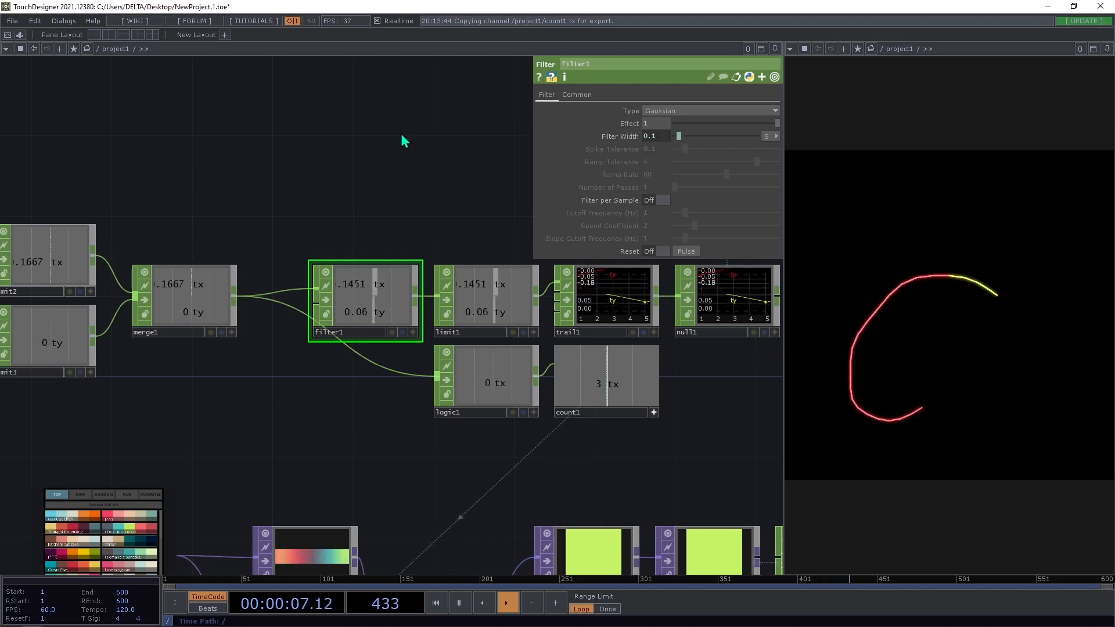
pyautogui.click(629, 137)
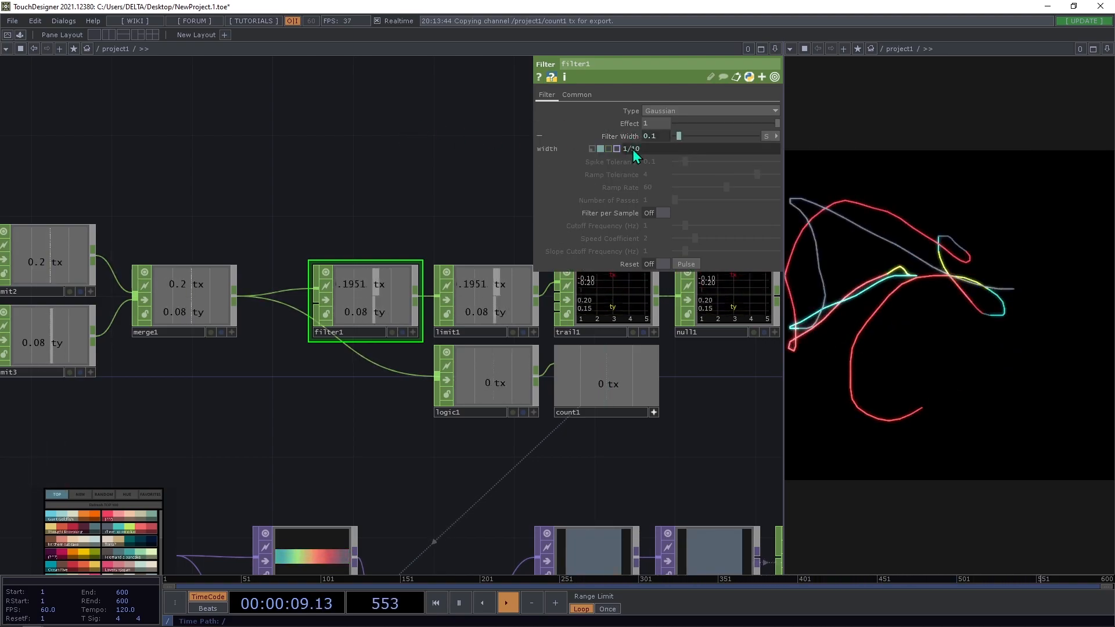
pyautogui.write('5')
pyautogui.press('Return')
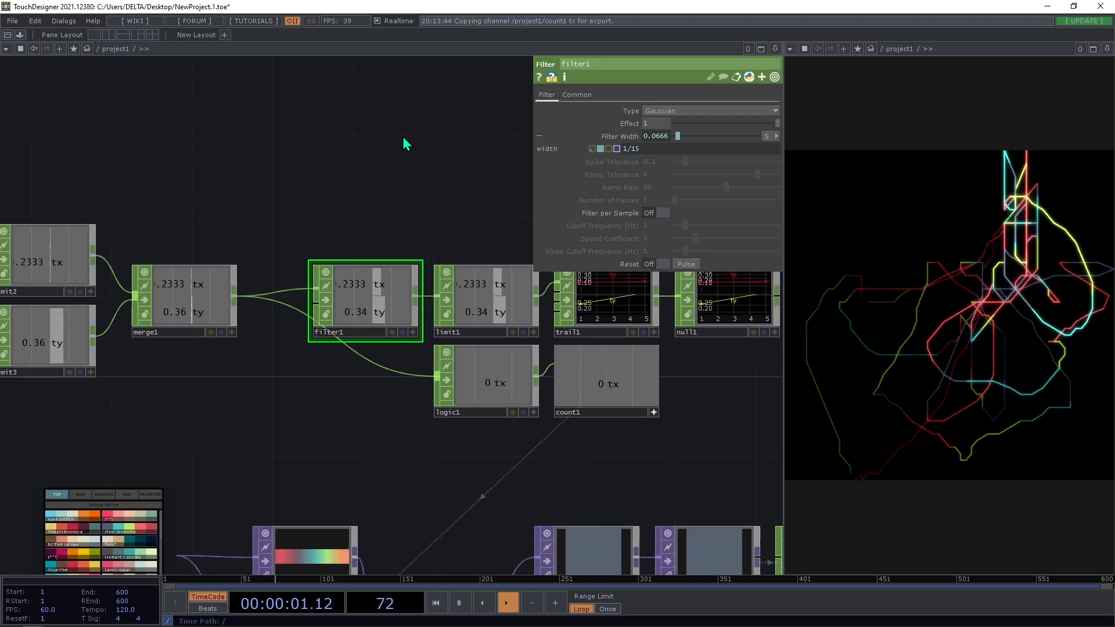
# Change filter1's Filter Width expression to 1/25
pyautogui.click(632, 149)
pyautogui.press('Delete')
pyautogui.write('2')
pyautogui.press('Return')
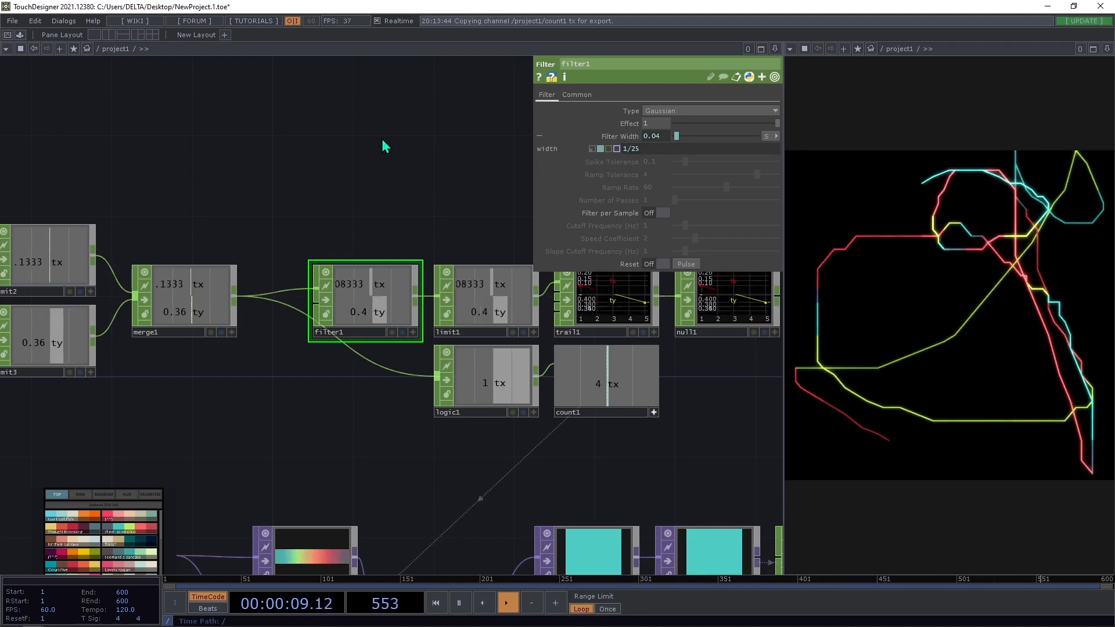
# Set limit3's quantize Value Step expression to 1/15
pyautogui.moveTo(410, 154); pyautogui.dragTo(500, 159)
pyautogui.moveTo(342, 261); pyautogui.dragTo(442, 257)
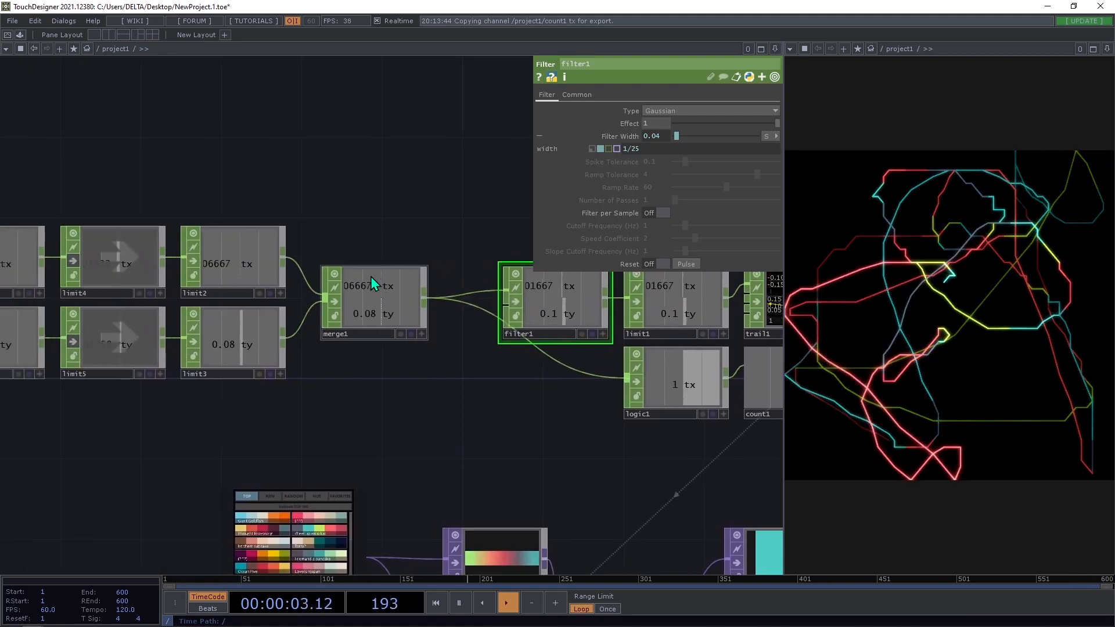
pyautogui.click(232, 338)
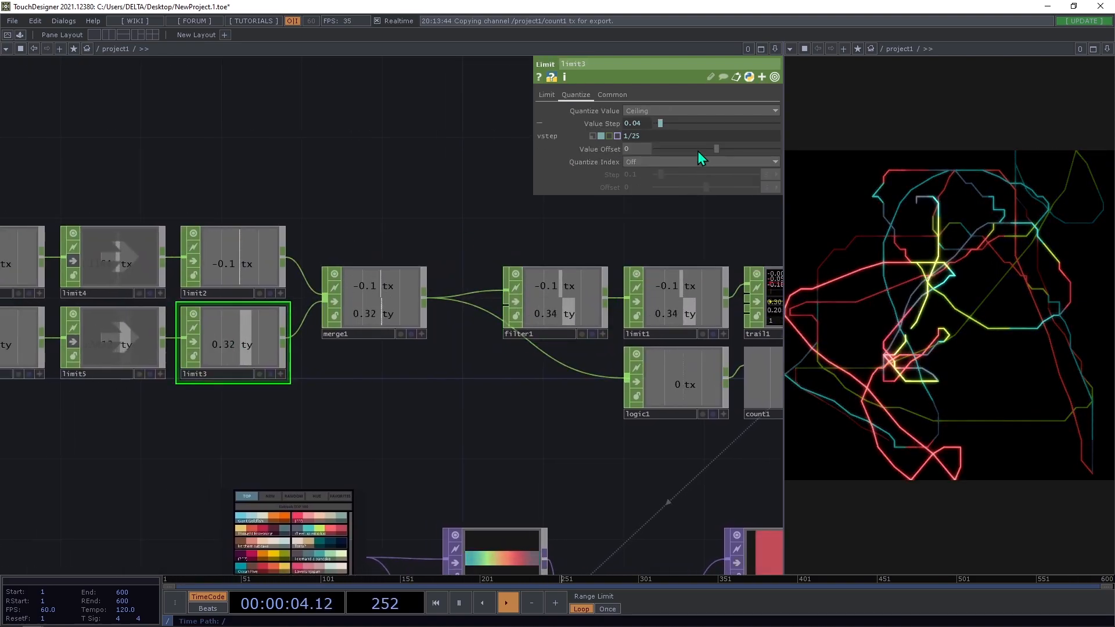
pyautogui.click(255, 273)
pyautogui.click(219, 332)
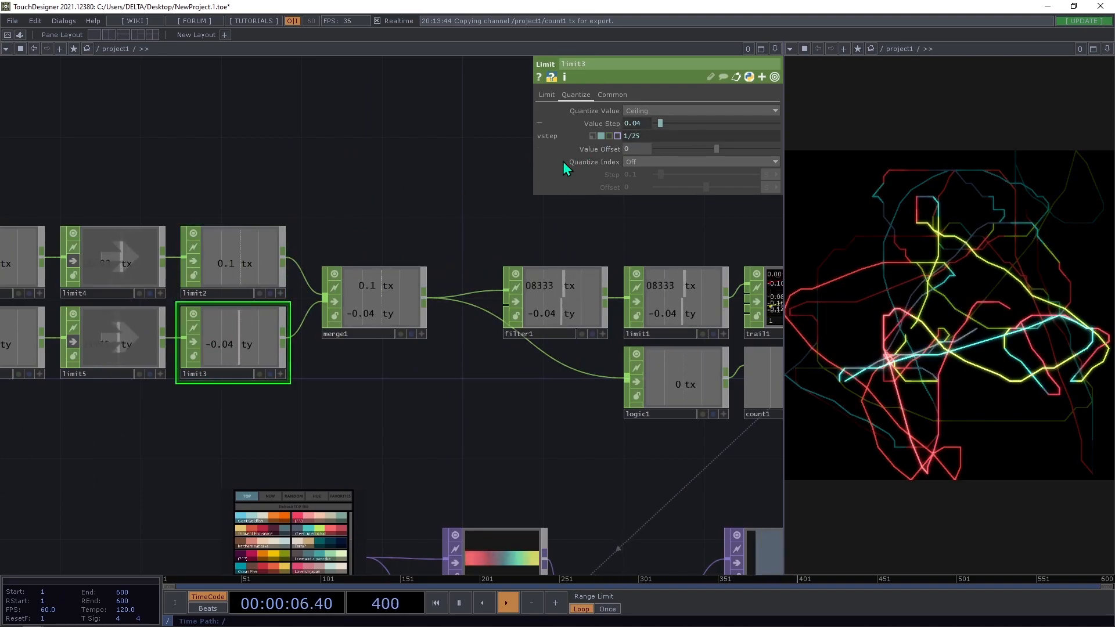
pyautogui.click(630, 140)
pyautogui.press('Delete')
pyautogui.write('1')
pyautogui.press('Return')
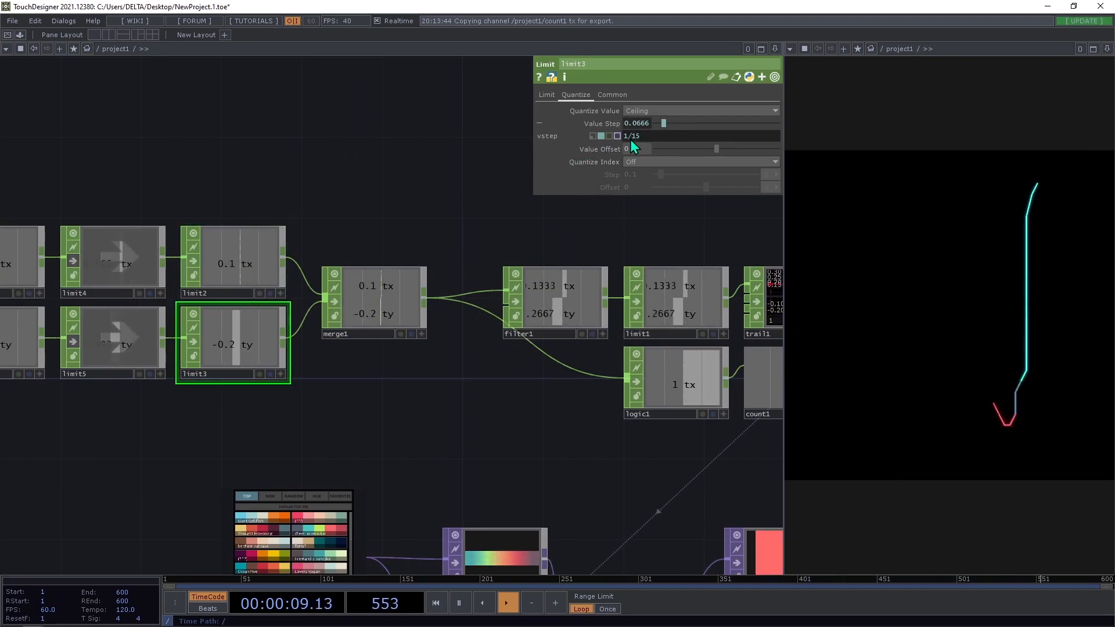
# Review the parameters of noise1, limit1 and limit3 along the motion chain while watching the rendered lines
pyautogui.scroll(-5, 511, 250)
pyautogui.scroll(3, 264, 288)
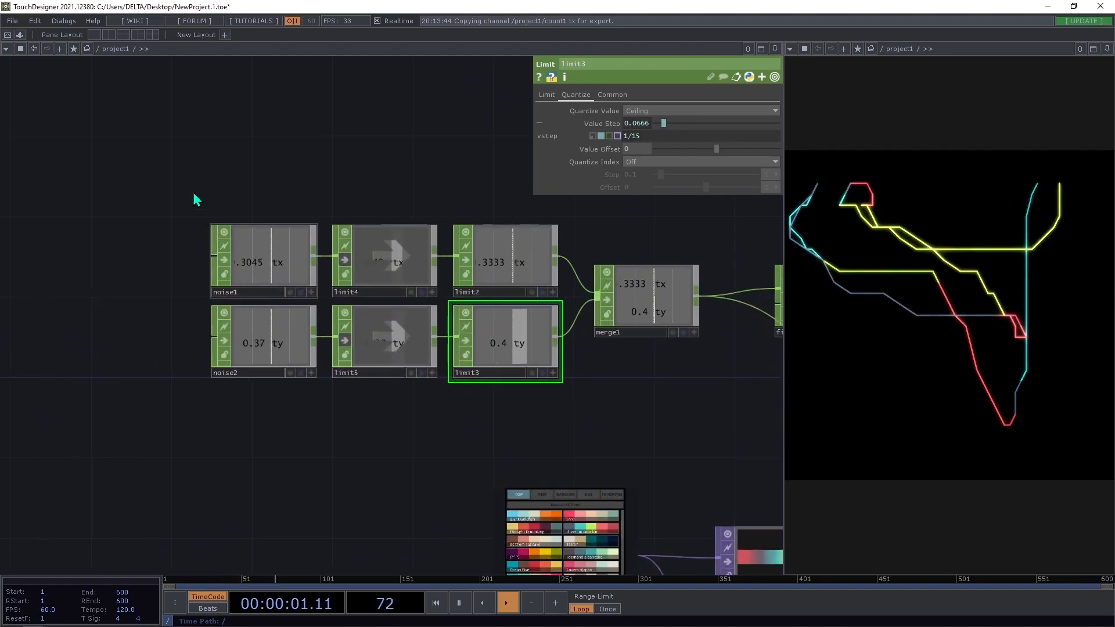
pyautogui.click(288, 293)
pyautogui.click(547, 94)
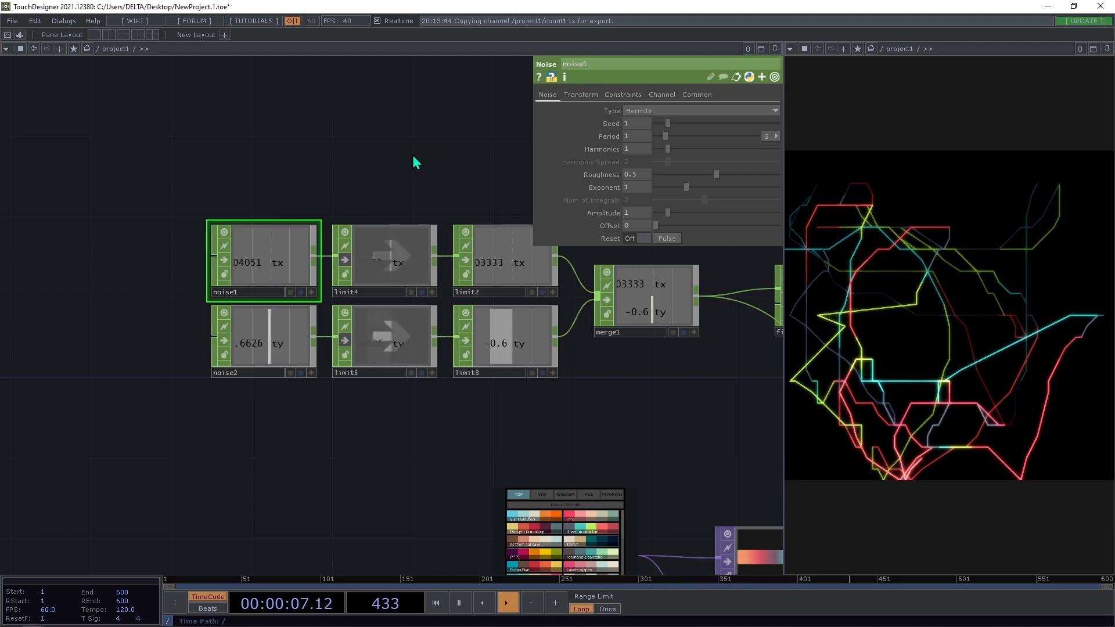
pyautogui.moveTo(691, 424); pyautogui.dragTo(293, 347)
pyautogui.scroll(-4, 553, 353)
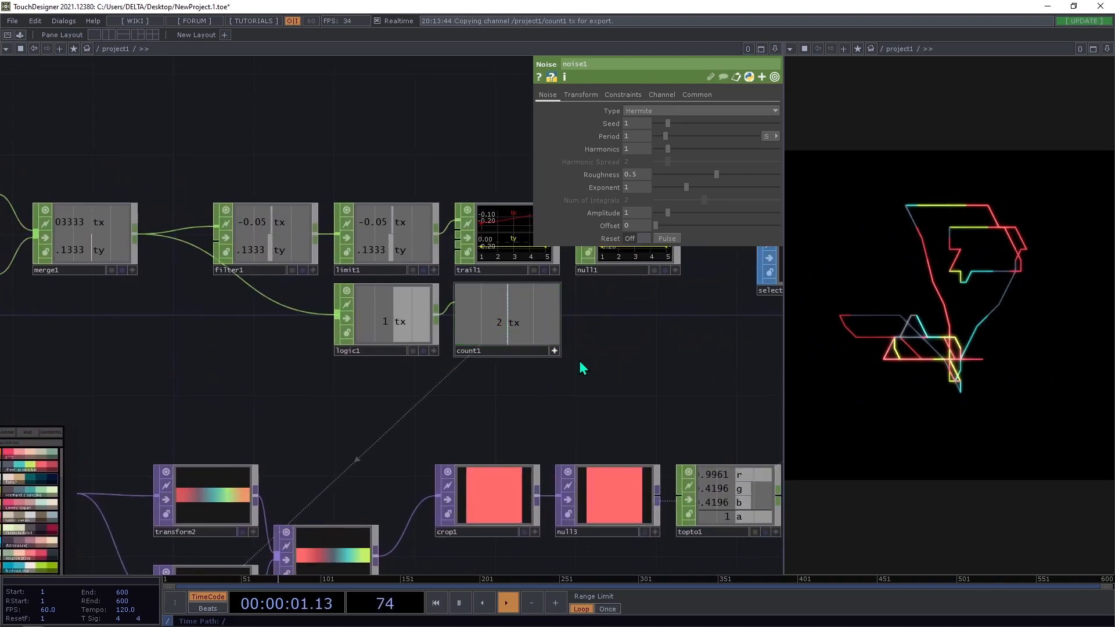
pyautogui.click(423, 281)
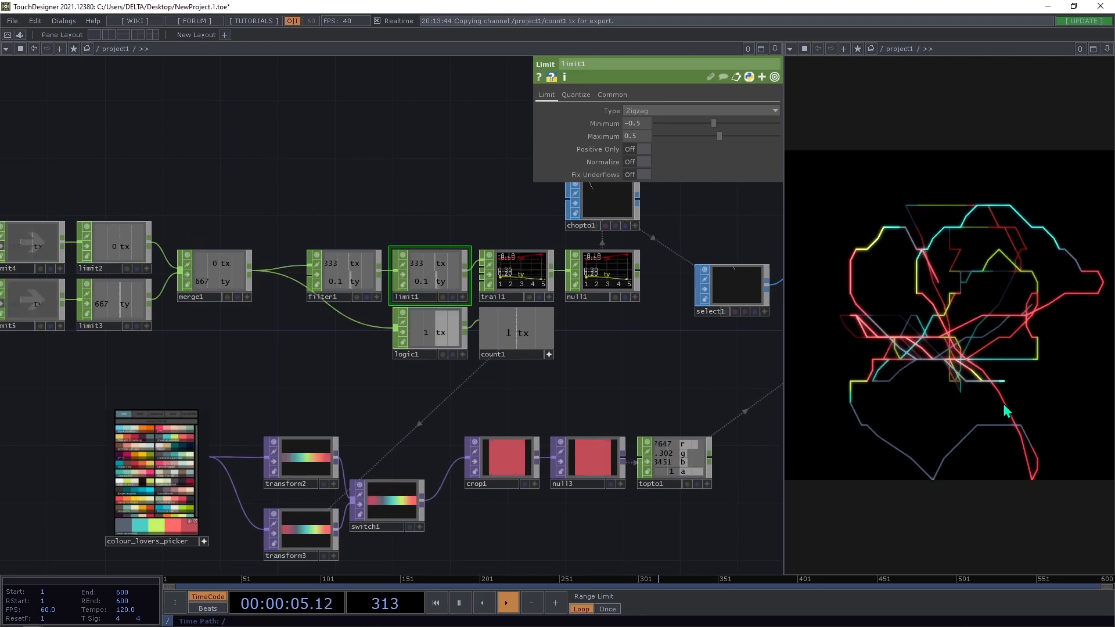
pyautogui.click(111, 301)
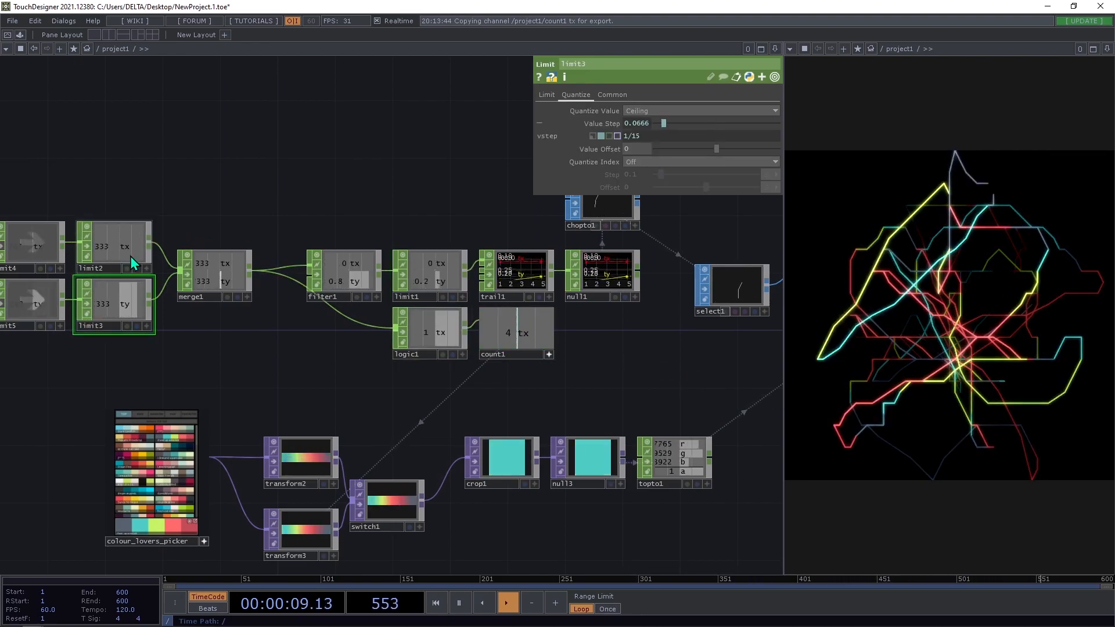
pyautogui.moveTo(111, 357); pyautogui.dragTo(269, 367)
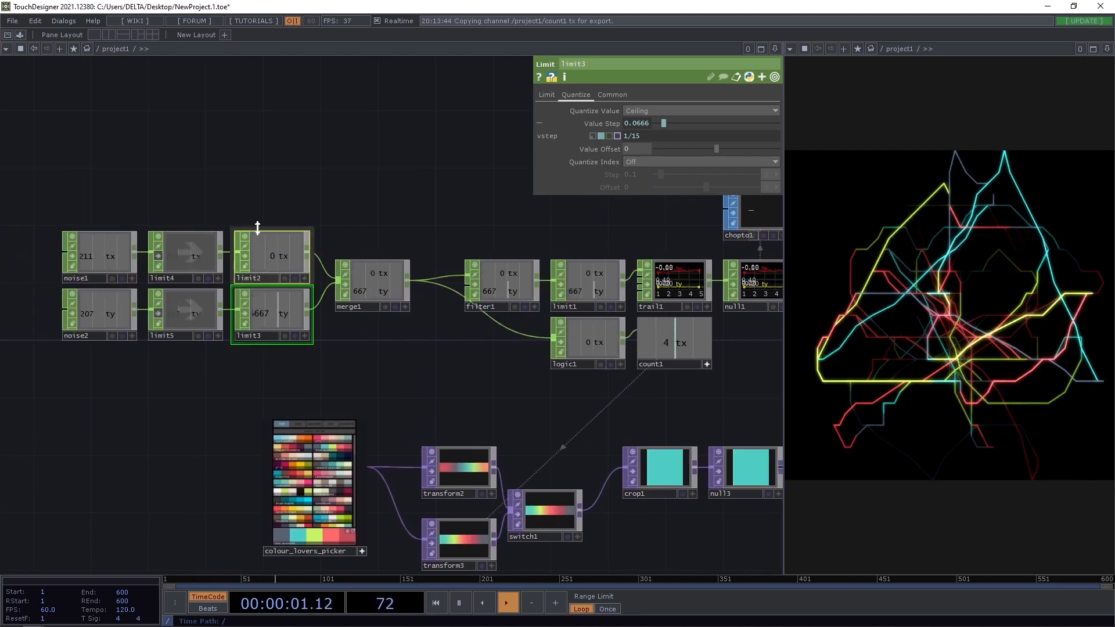
# Bypass filter1 and adjust noise1's Seed
pyautogui.click(523, 280)
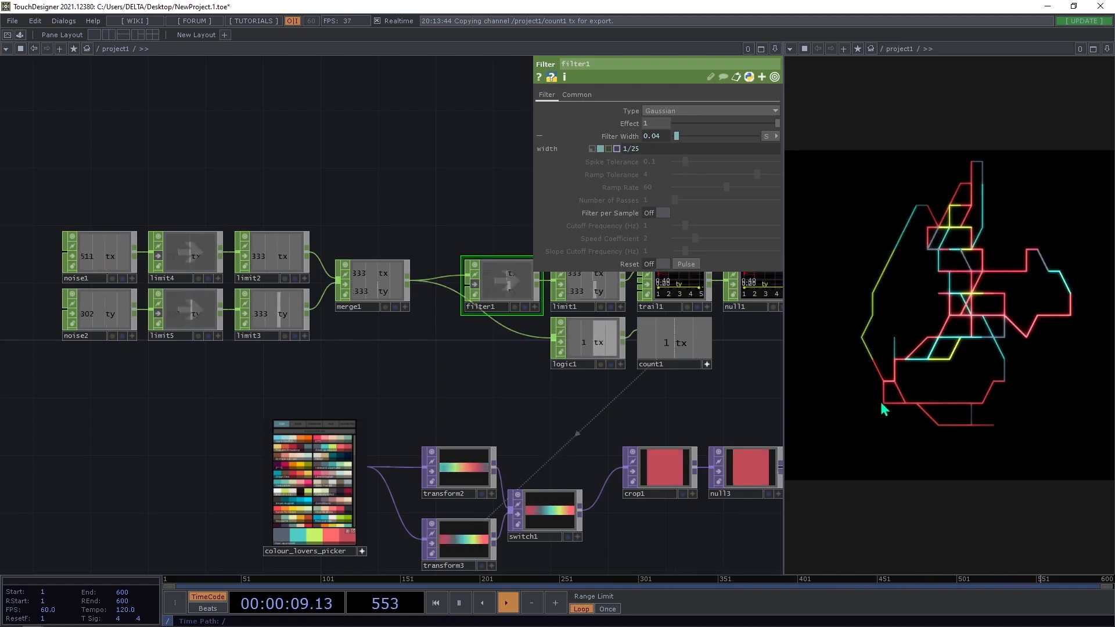
pyautogui.moveTo(551, 399); pyautogui.dragTo(124, 332)
pyautogui.moveTo(70, 273); pyautogui.dragTo(521, 336)
pyautogui.click(115, 263)
pyautogui.moveTo(671, 125); pyautogui.dragTo(741, 124)
# Set noise2's Period to 2
pyautogui.click(132, 316)
pyautogui.moveTo(668, 136)
pyautogui.mouseDown()
pyautogui.moveTo(696, 134)
pyautogui.moveTo(674, 135)
pyautogui.mouseUp()
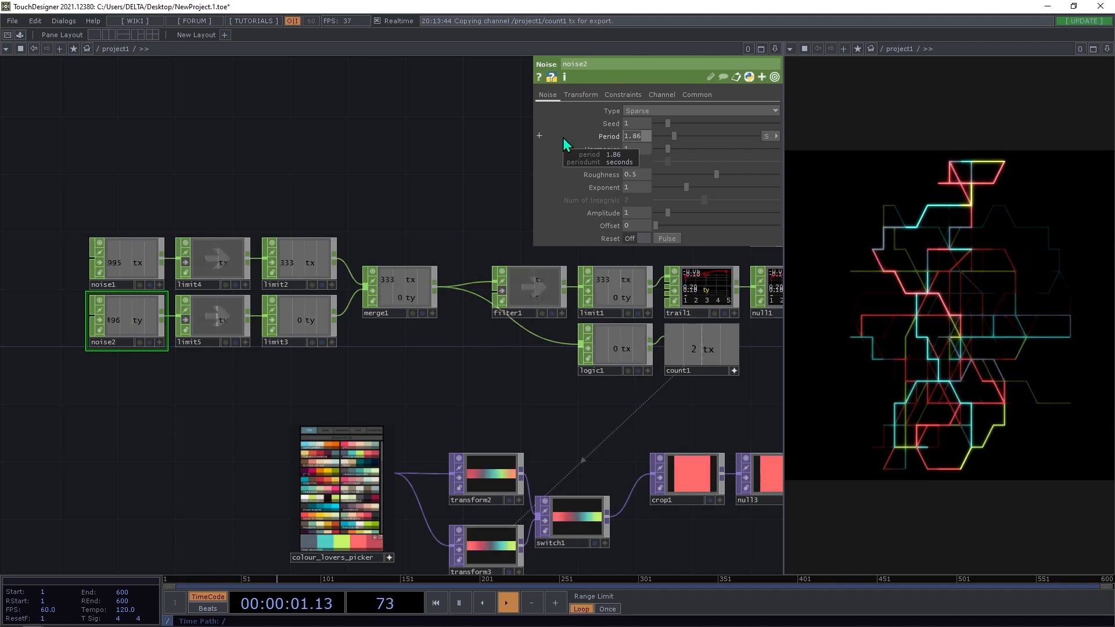
pyautogui.write('2')
pyautogui.press('Return')
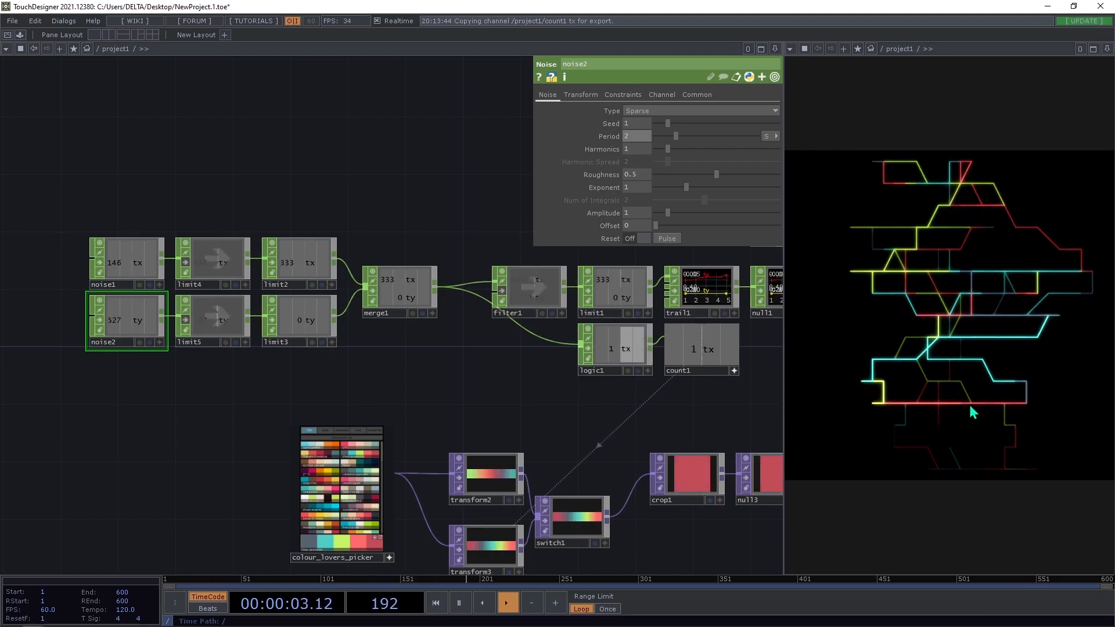
# Set noise2's Period to 0.5 and reset the feedback loop to clear the drawing
pyautogui.click(636, 137)
pyautogui.write('0.')
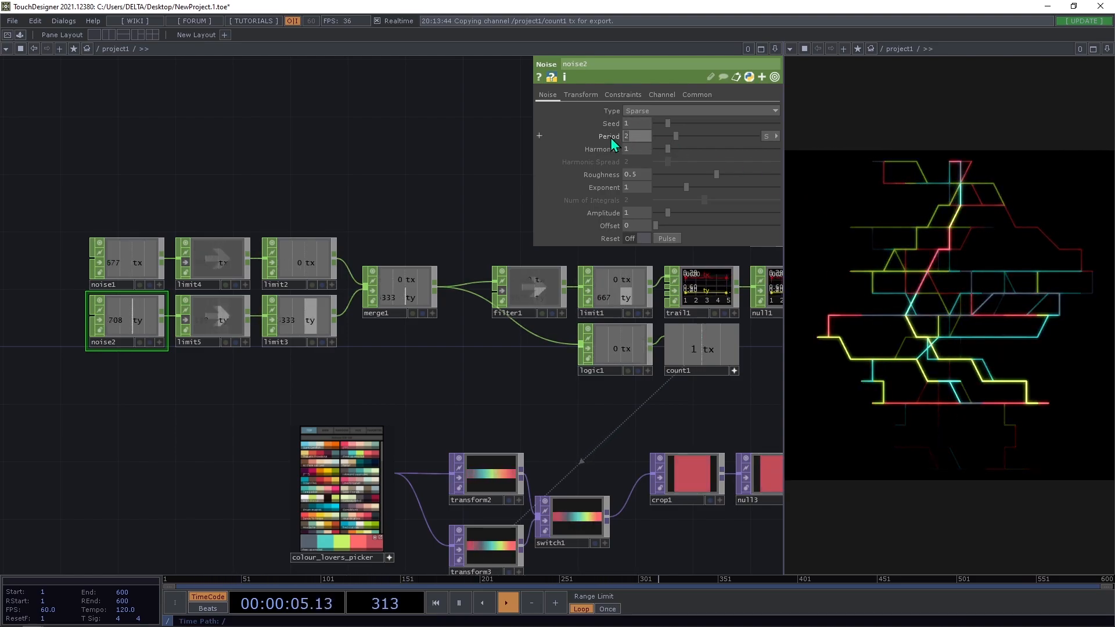
pyautogui.write('5')
pyautogui.press('Return')
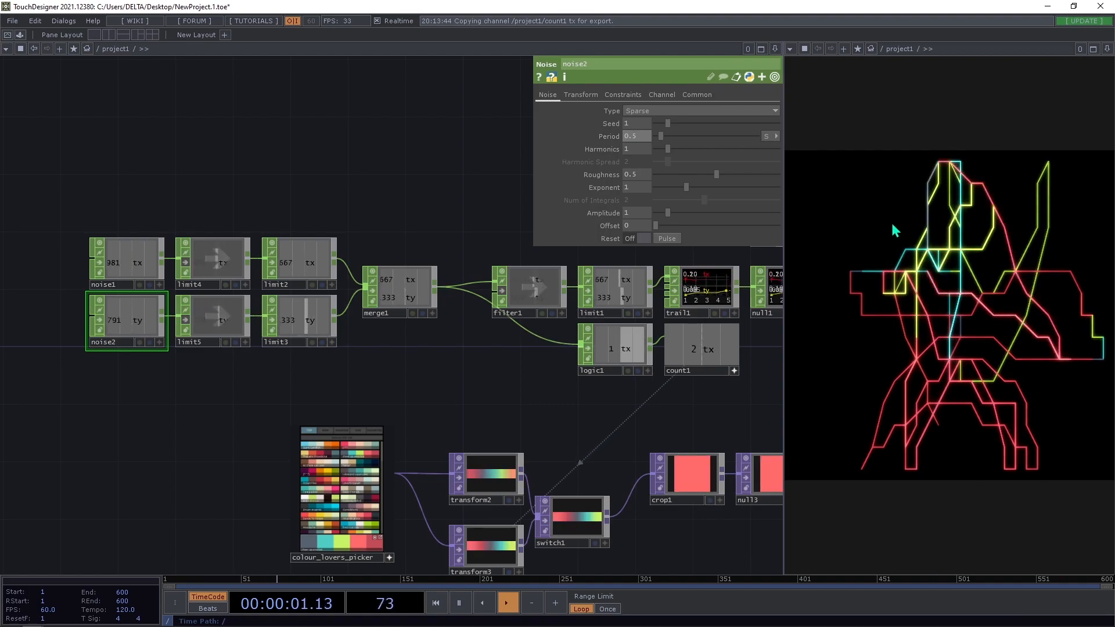
pyautogui.press('space')
pyautogui.press('space')
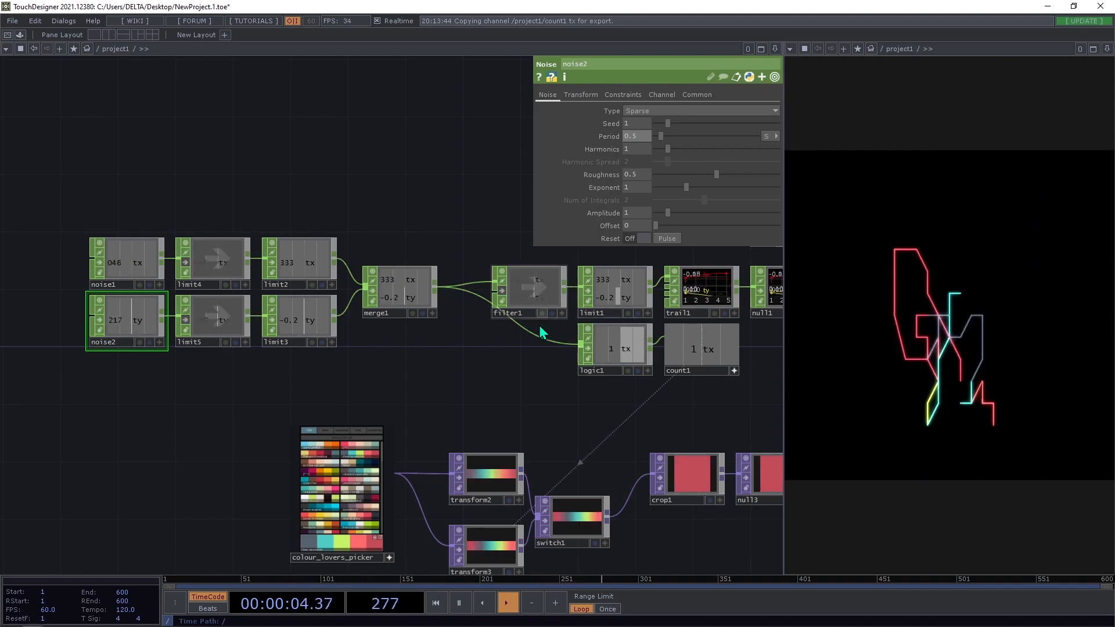
# Set switch1's Index to 0 and undo the accidental resize of the crop1 node
pyautogui.click(572, 511)
pyautogui.moveTo(691, 111); pyautogui.dragTo(663, 111)
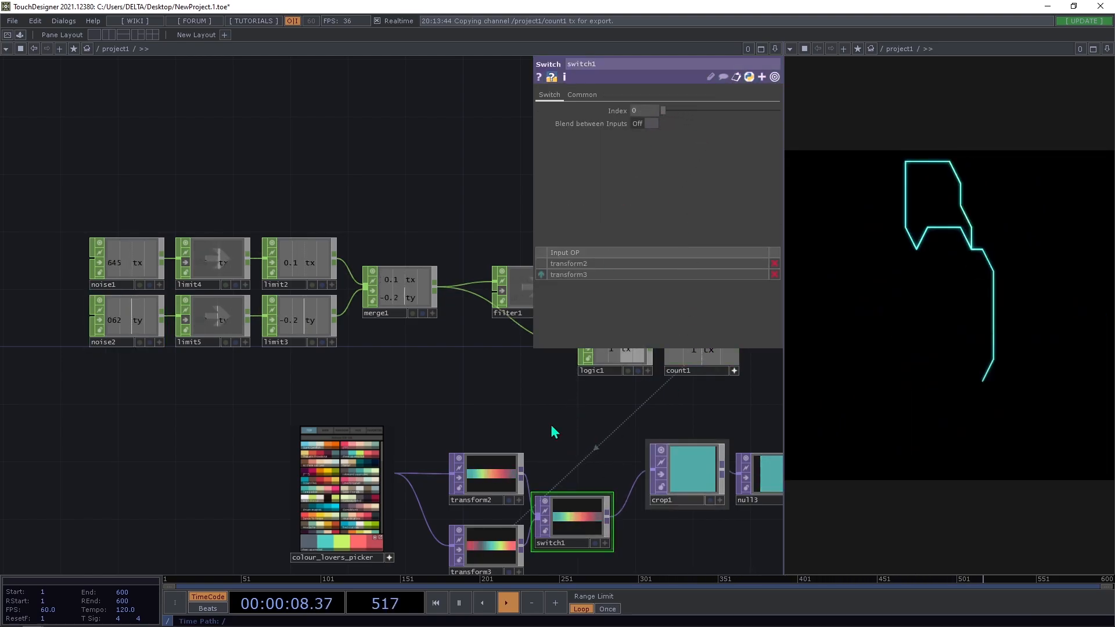
pyautogui.hotkey('ctrl', 'z')
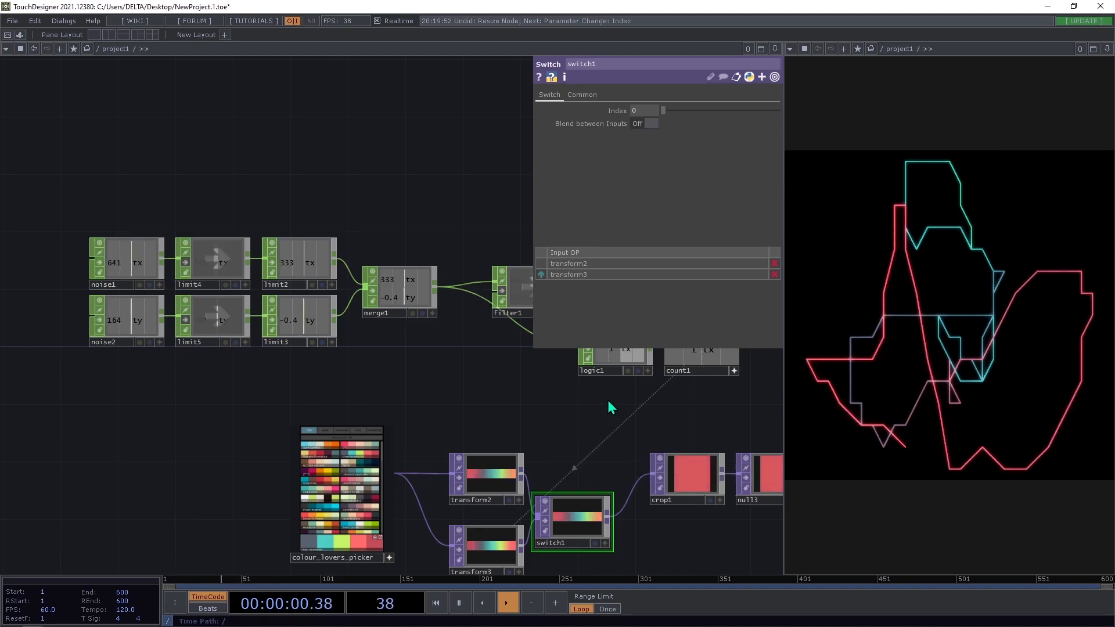
# Tidy the network by moving logic1 below filter1 and count1 below limit1
pyautogui.press('h')
pyautogui.press('p')
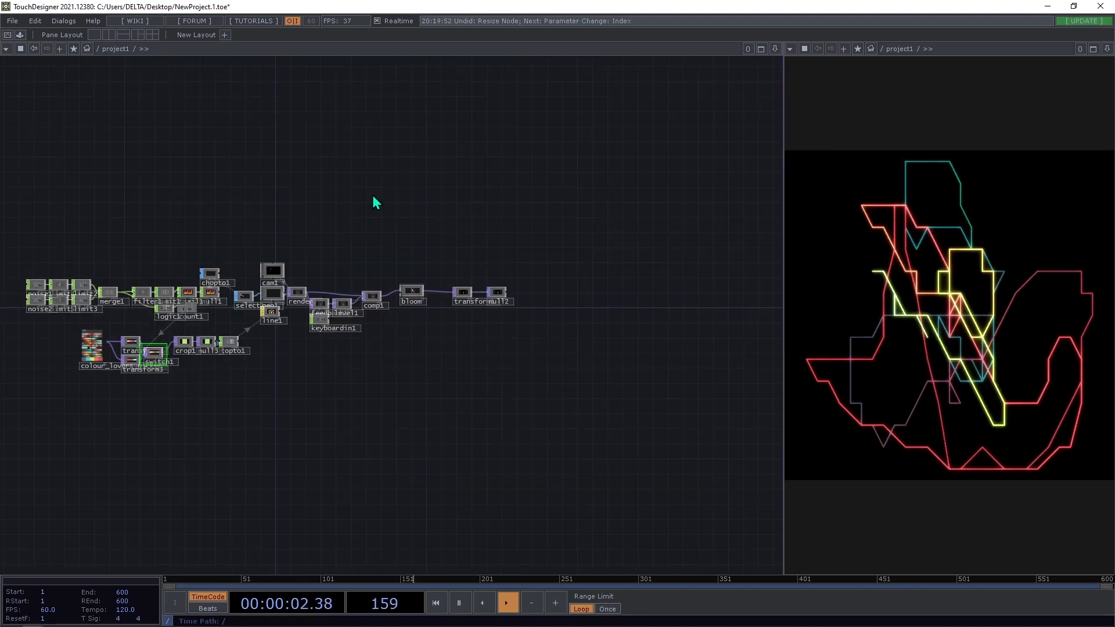
pyautogui.press('h')
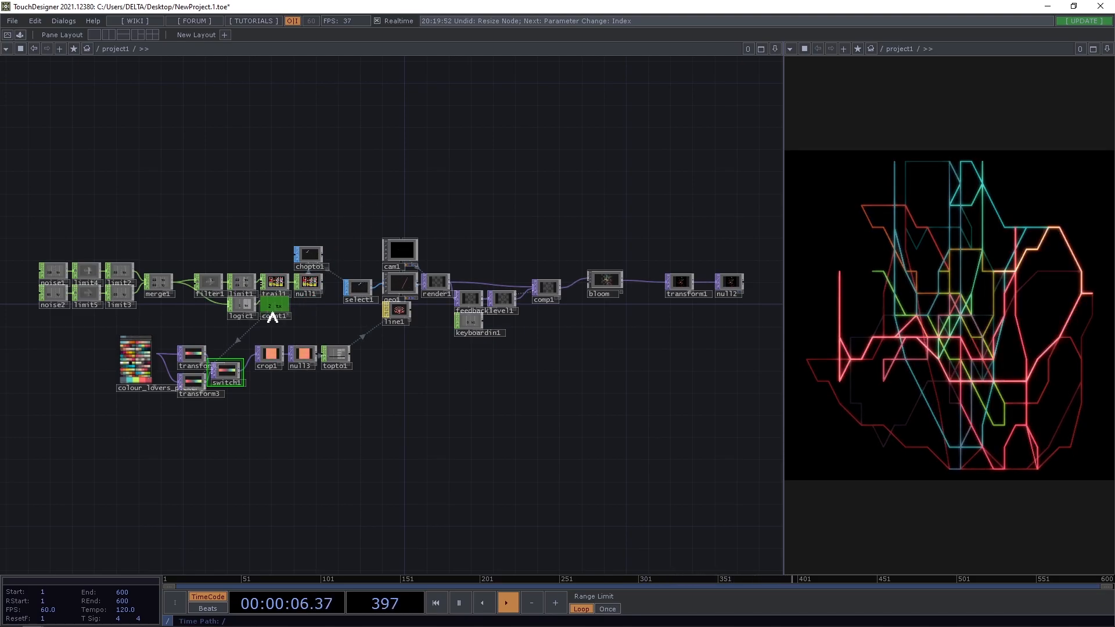
pyautogui.scroll(5, 282, 316)
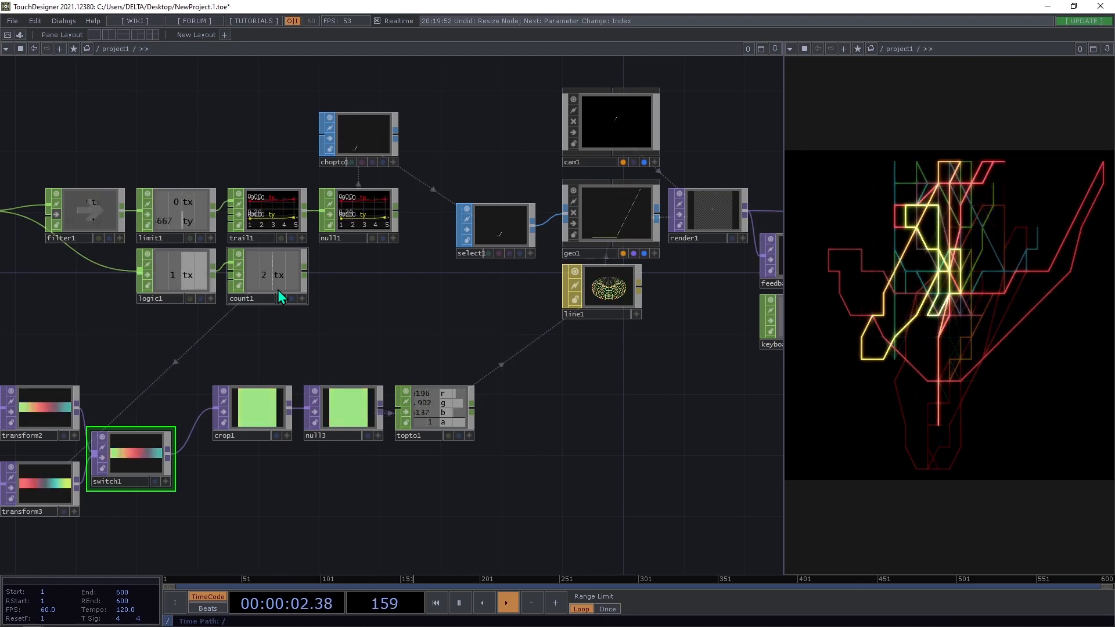
pyautogui.scroll(-3, 412, 318)
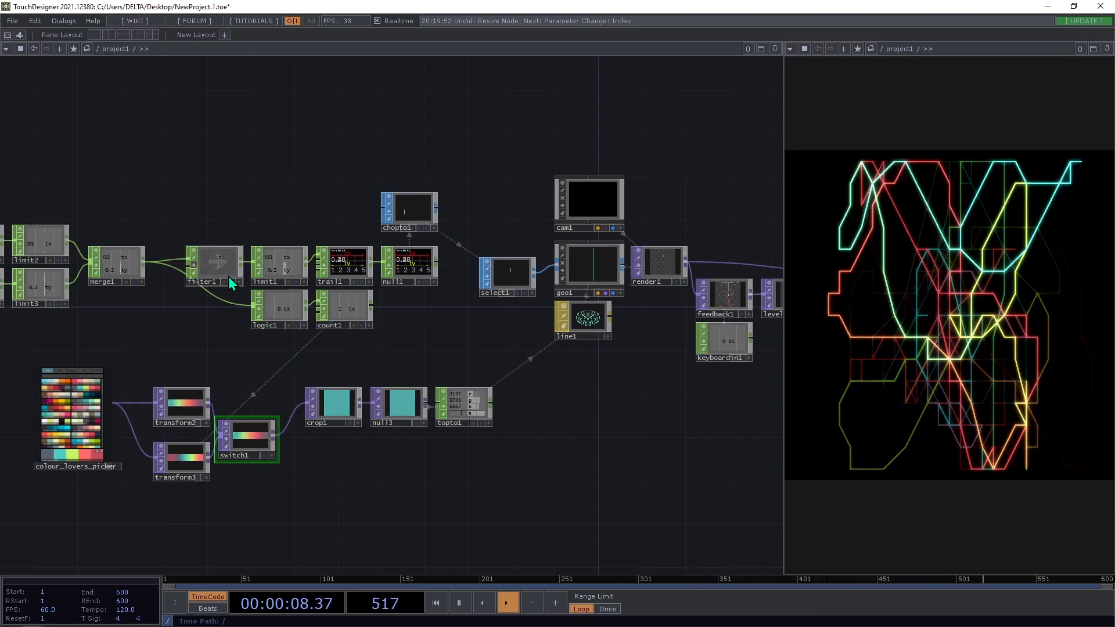
pyautogui.moveTo(266, 308); pyautogui.dragTo(202, 306)
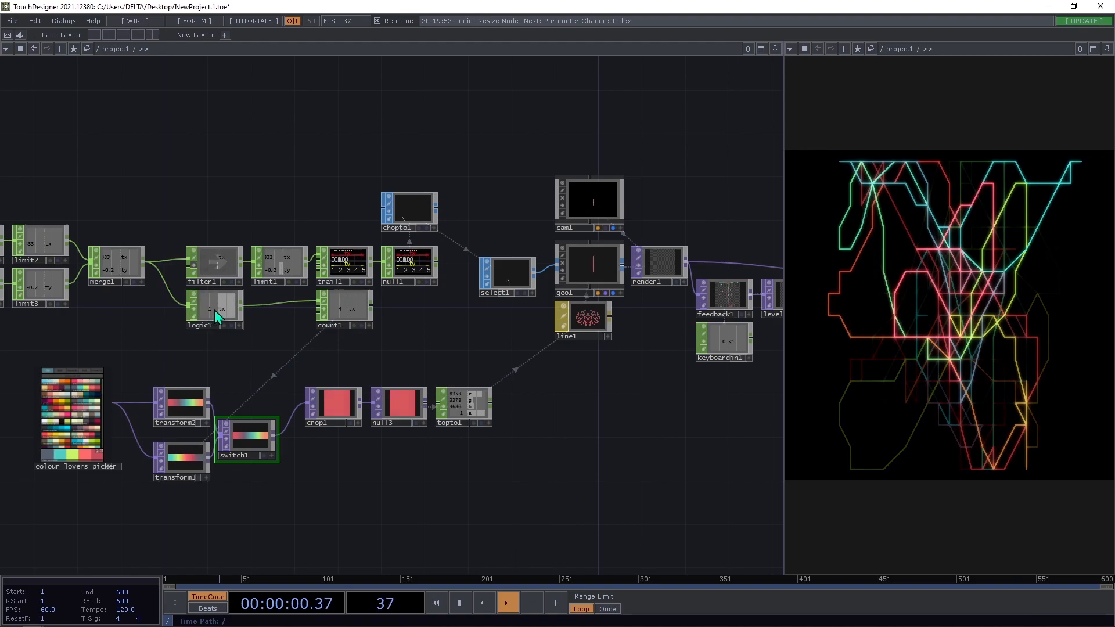
pyautogui.moveTo(332, 306); pyautogui.dragTo(288, 308)
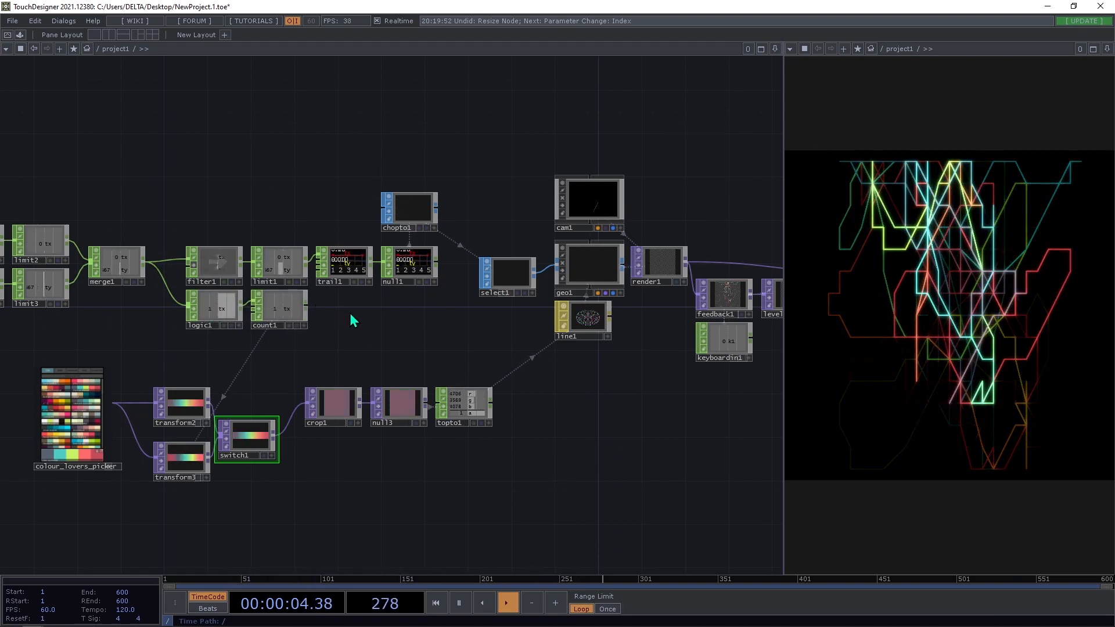